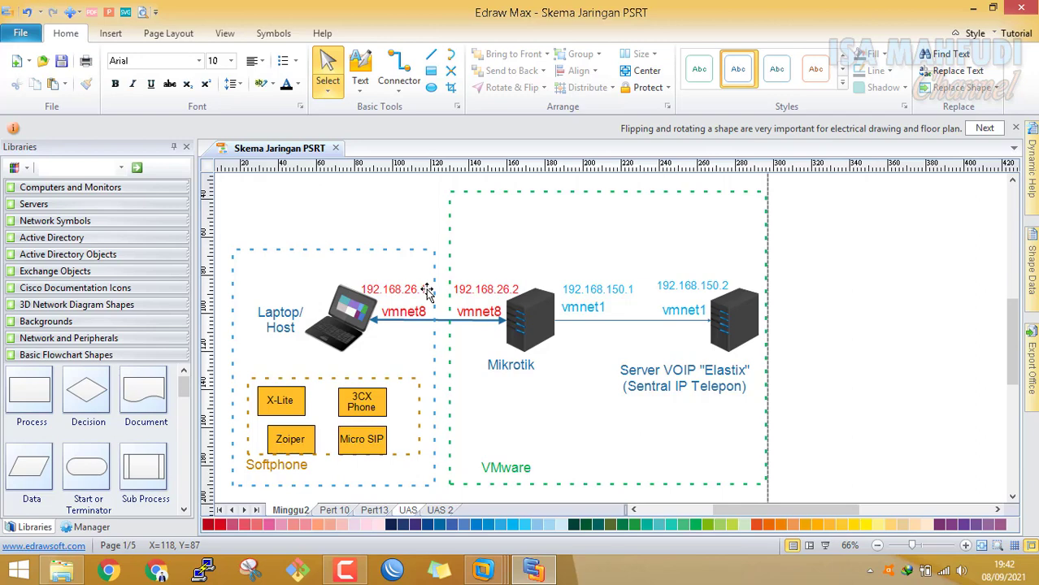
Open a Command Prompt with Win+R and cmd, and move it over the diagram
key("super+r")
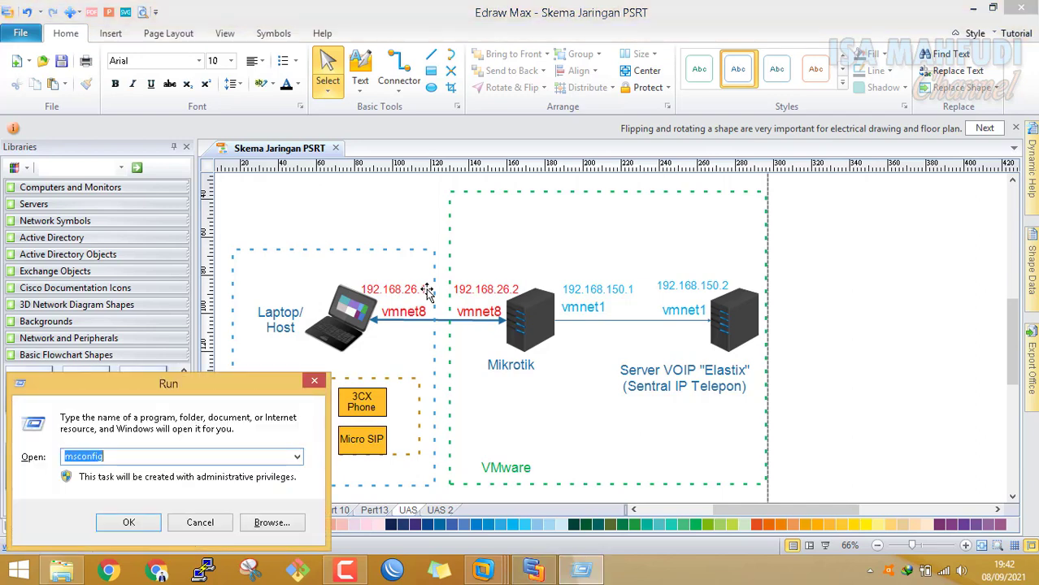
type("cmd")
key("Return")
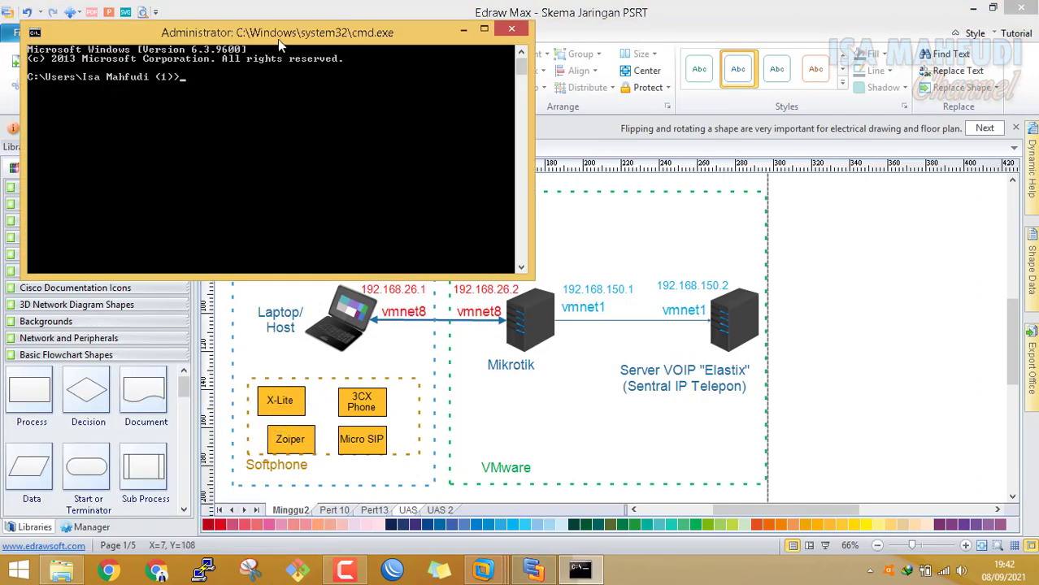
left_click_drag(277, 36, 431, 59)
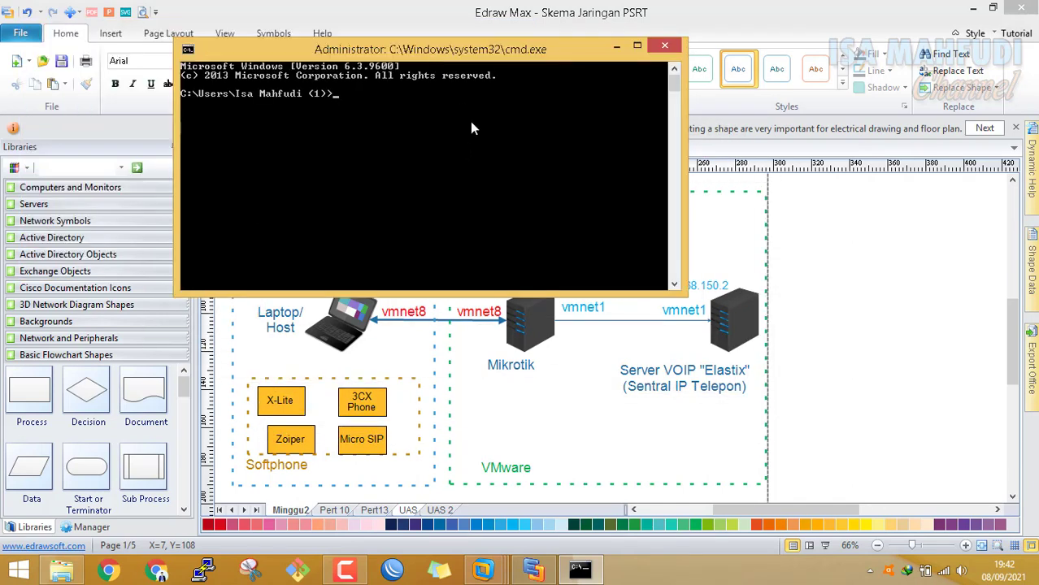
Run ipconfig and read the VMnet8 and VMnet1 adapter addresses, VMnet8 at 192.168.26.1
type("ipconfig")
key("Return")
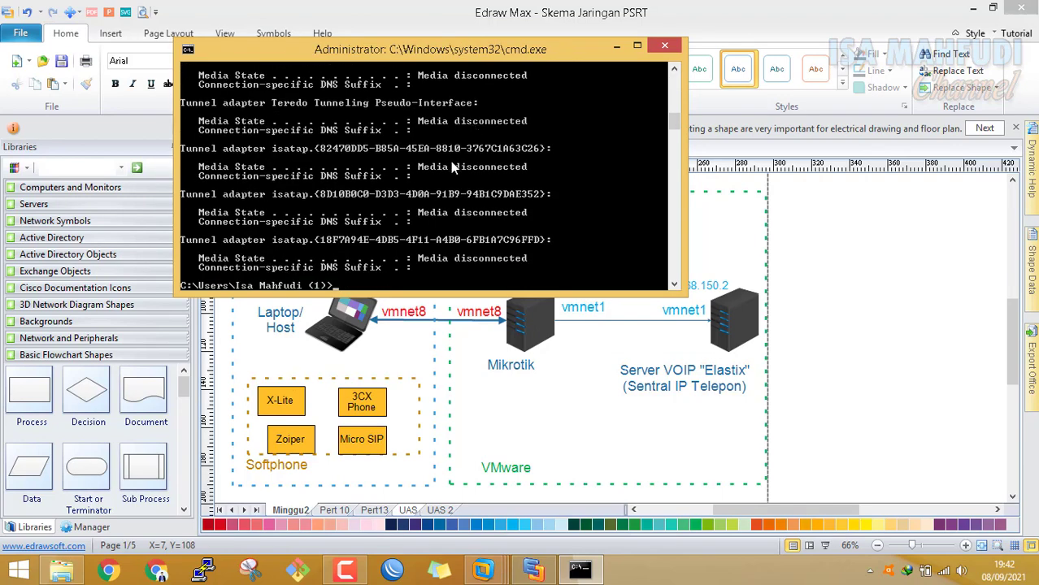
scroll(450, 161, "up", 3)
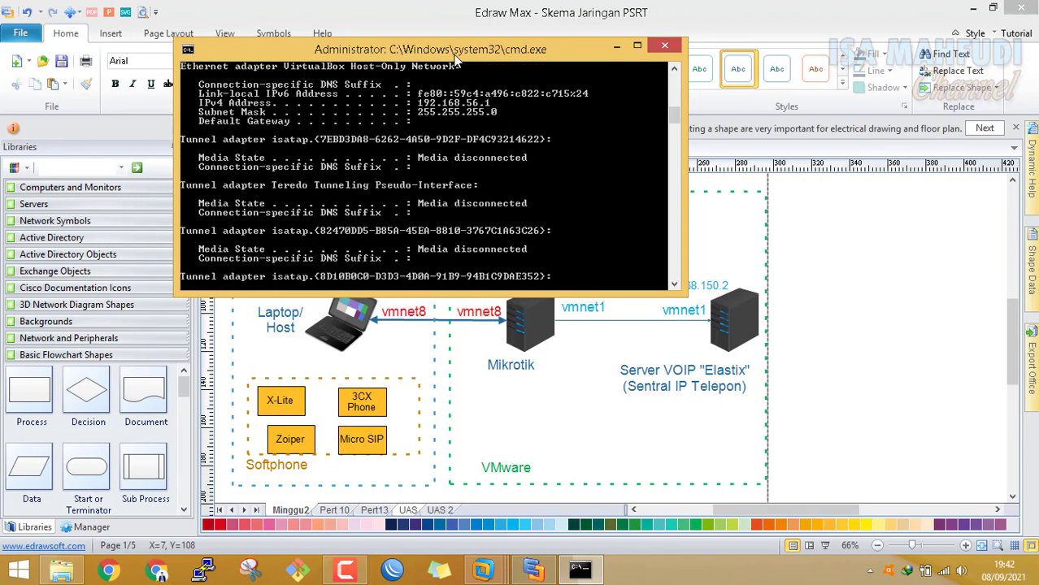
left_click_drag(457, 59, 500, 20)
scroll(552, 126, "up", 2)
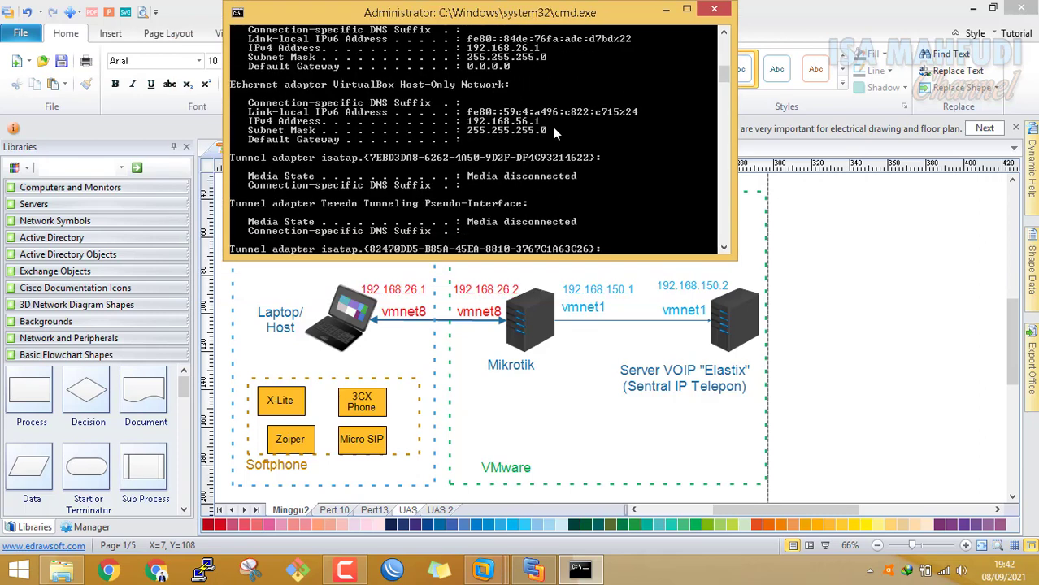
scroll(552, 126, "up", 3)
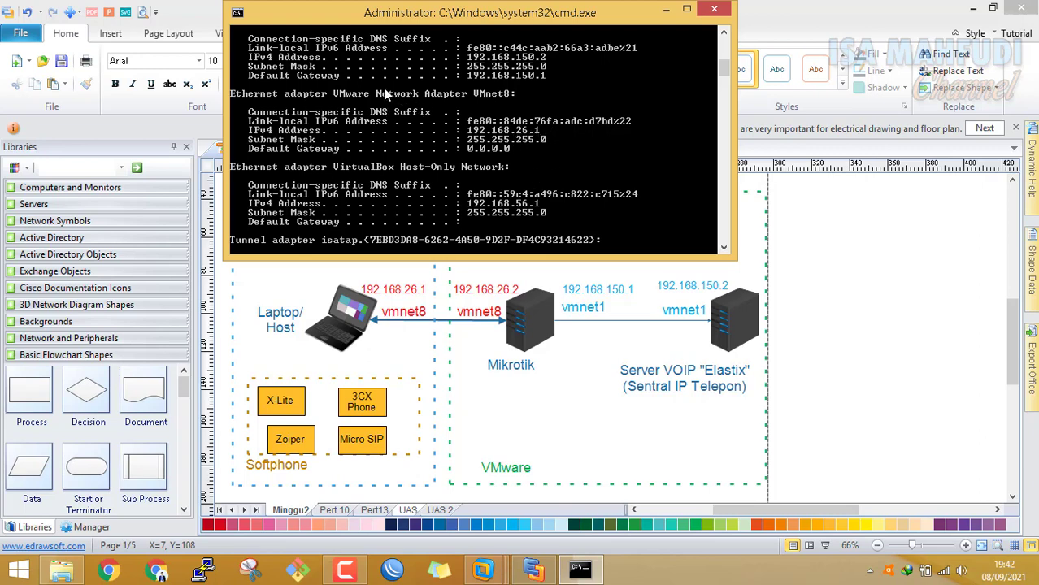
key("super")
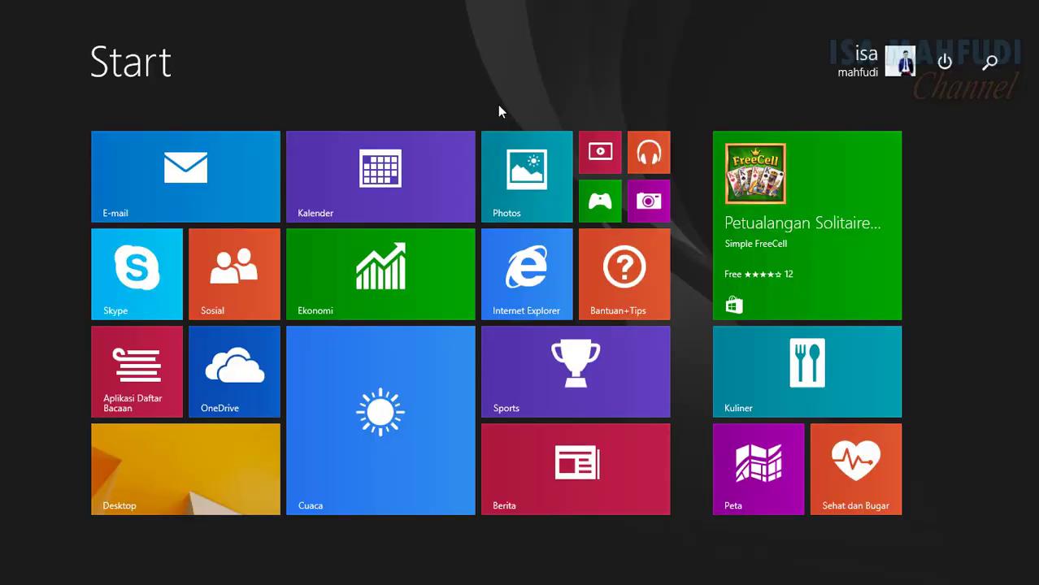
Go from Control Panel through View network status and tasks to Change adapter settings and select VMnet8
type("control Panel")
key("Return")
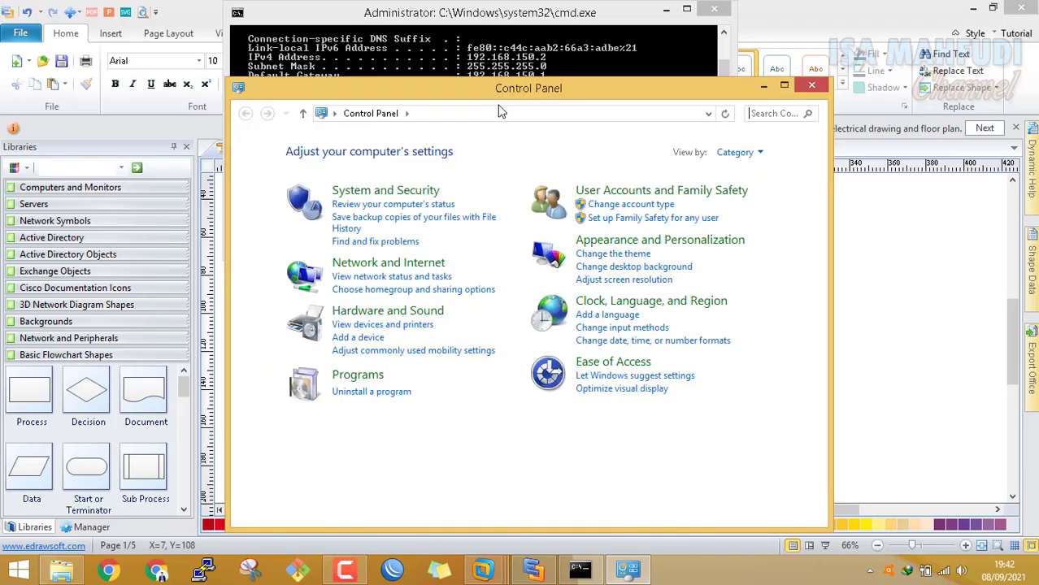
left_click(443, 276)
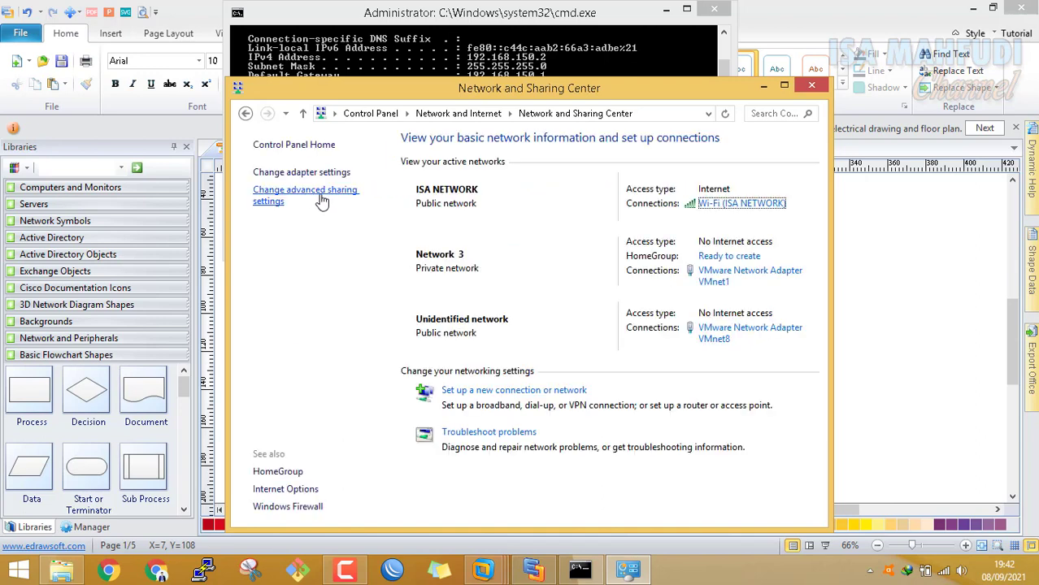
left_click(322, 176)
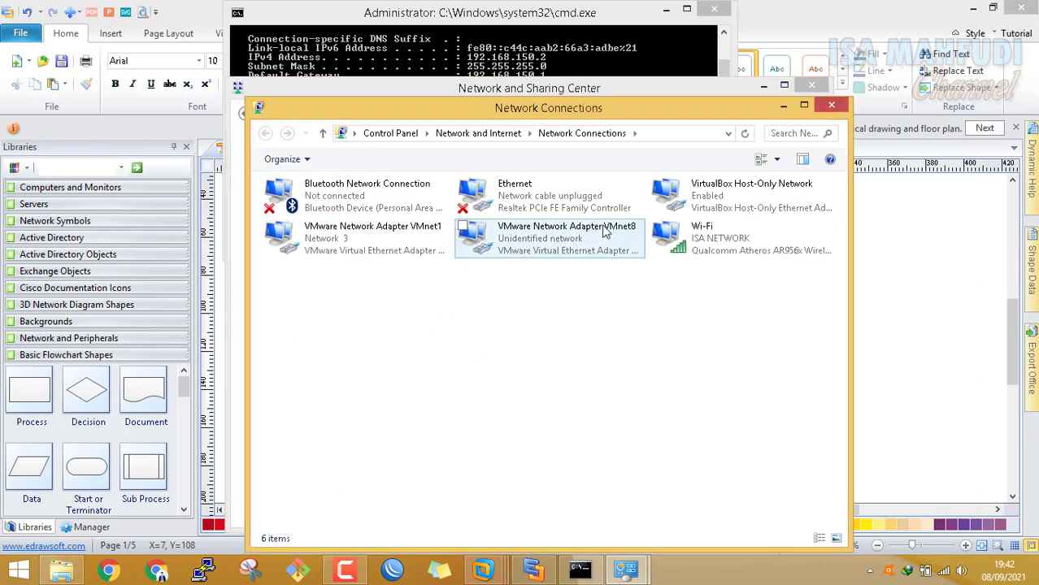
left_click(570, 246)
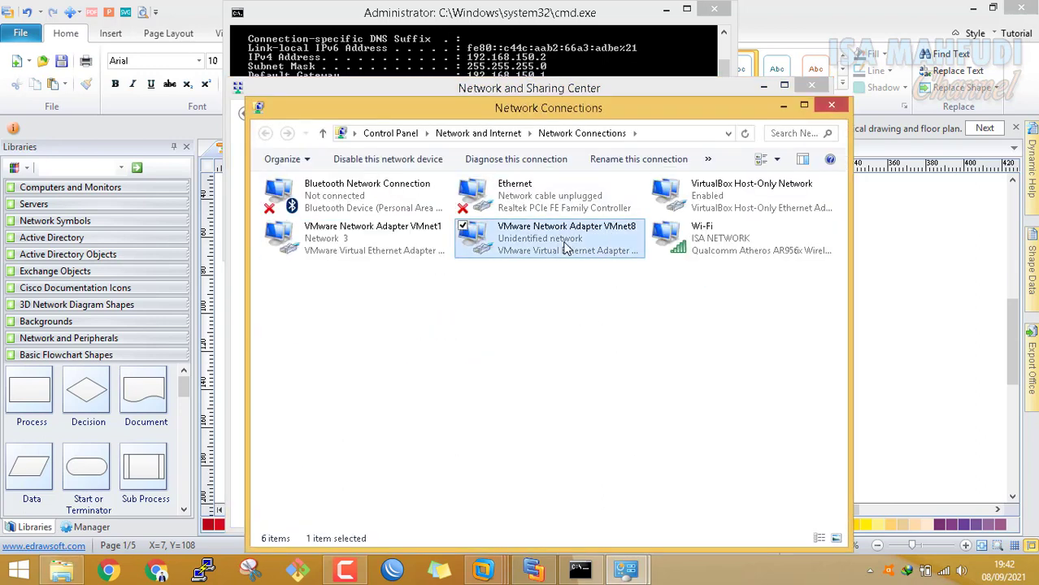
left_click(681, 332)
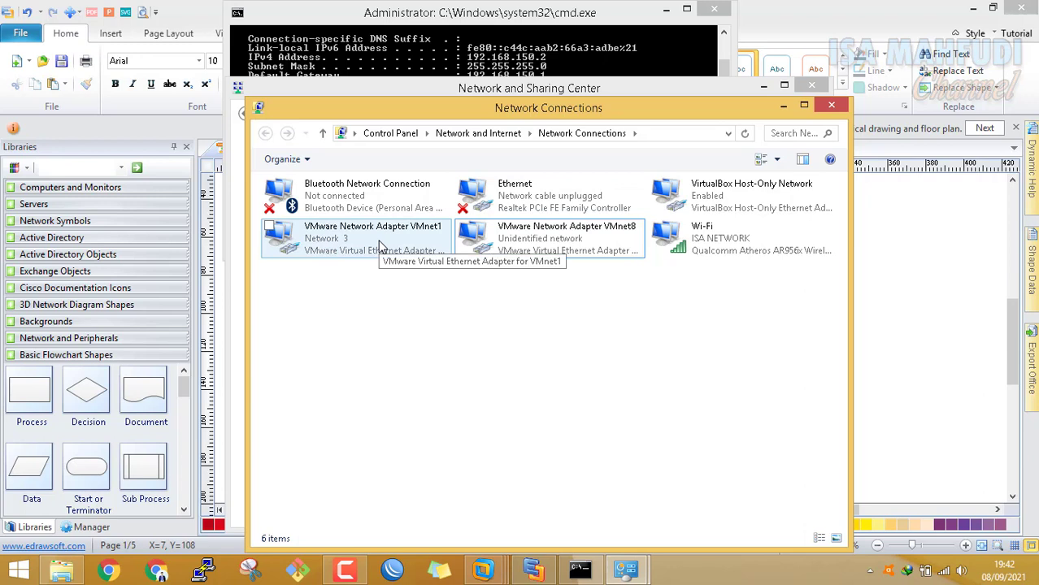
left_click(546, 250)
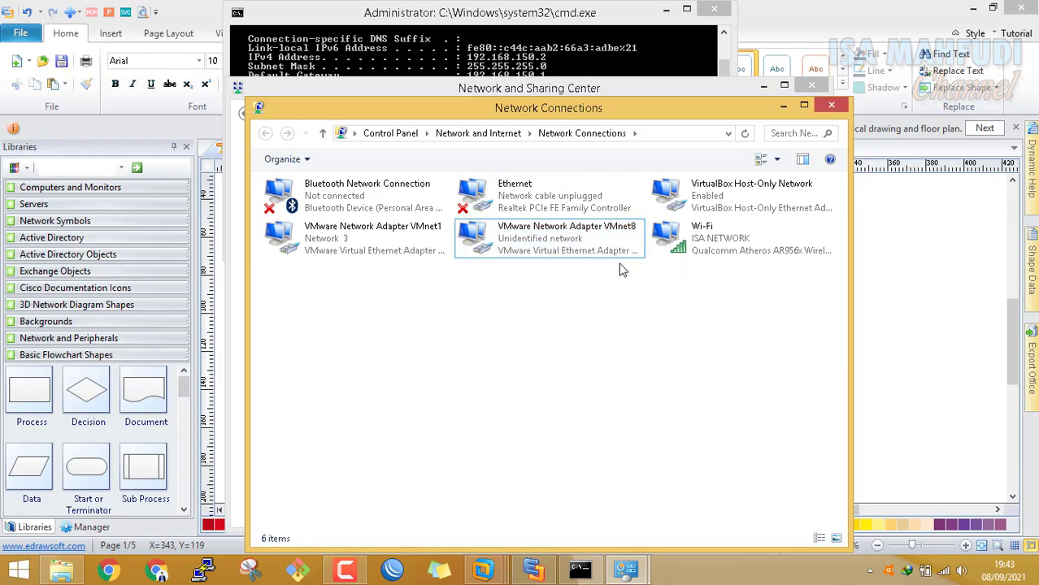
left_click(534, 73)
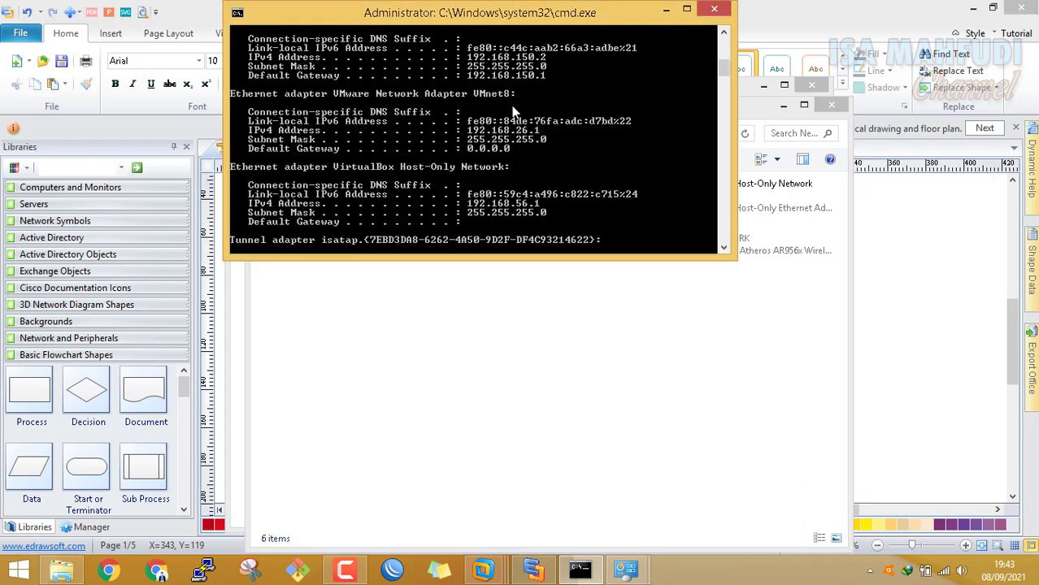
Switch from the Edraw Max diagram to the Mikrotik_ virtual machine in VMware Workstation
left_click(910, 359)
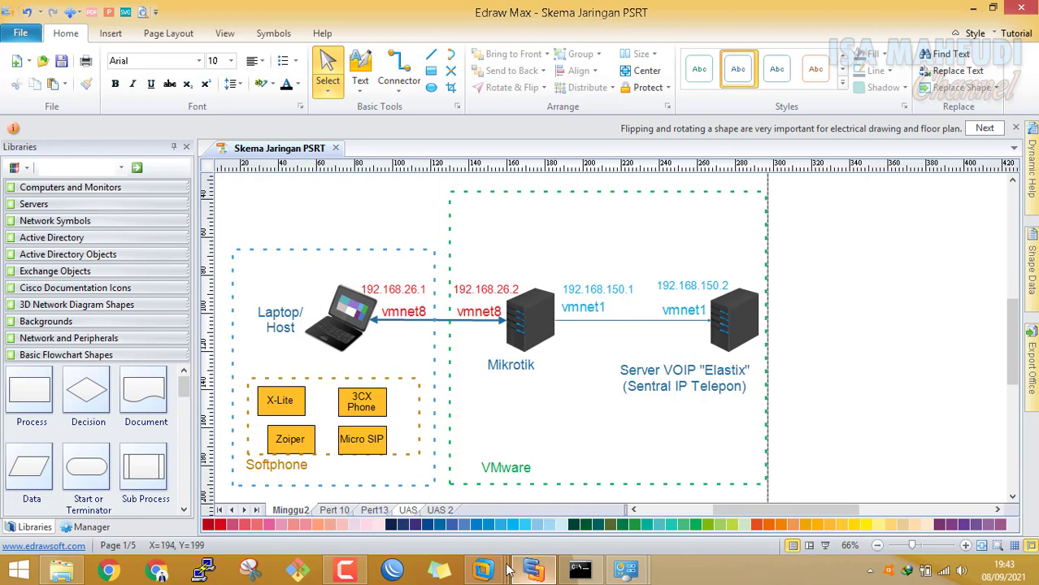
mouse_move(484, 571)
left_click(508, 503)
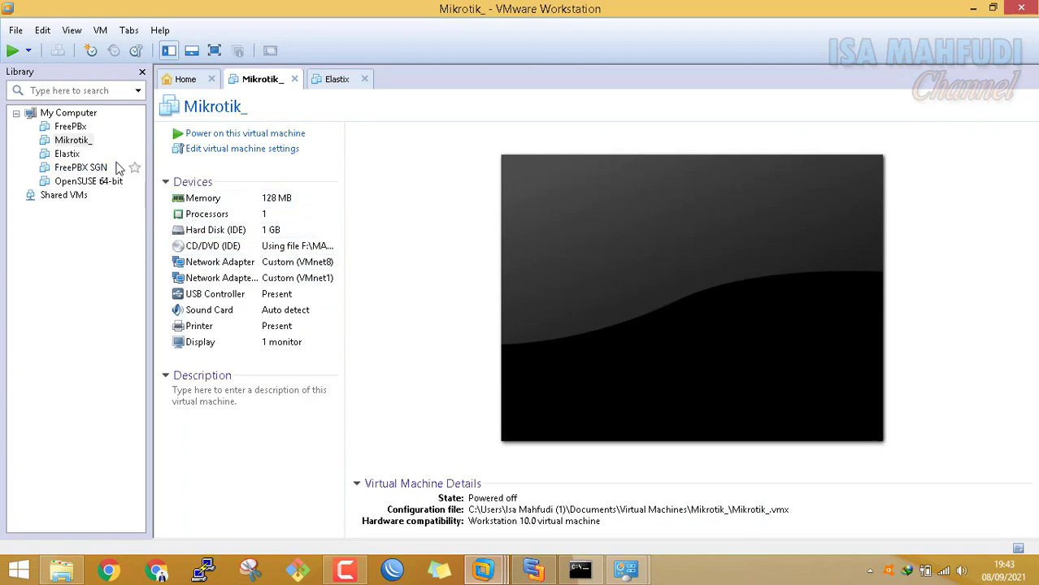
In Mikrotik_ settings, remove Network Adapter 2 and set the first adapter to NAT
right_click(78, 142)
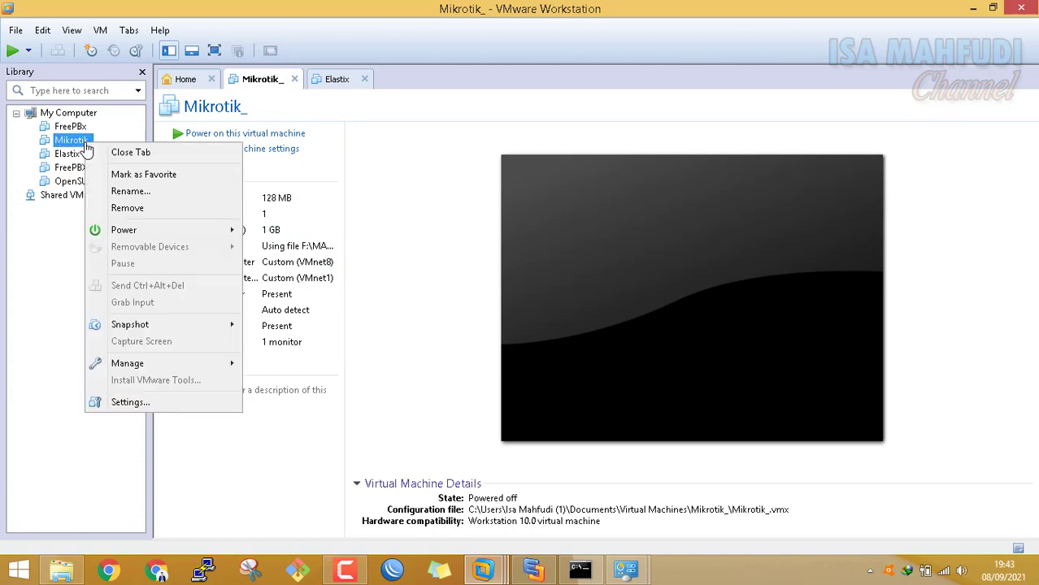
left_click(178, 408)
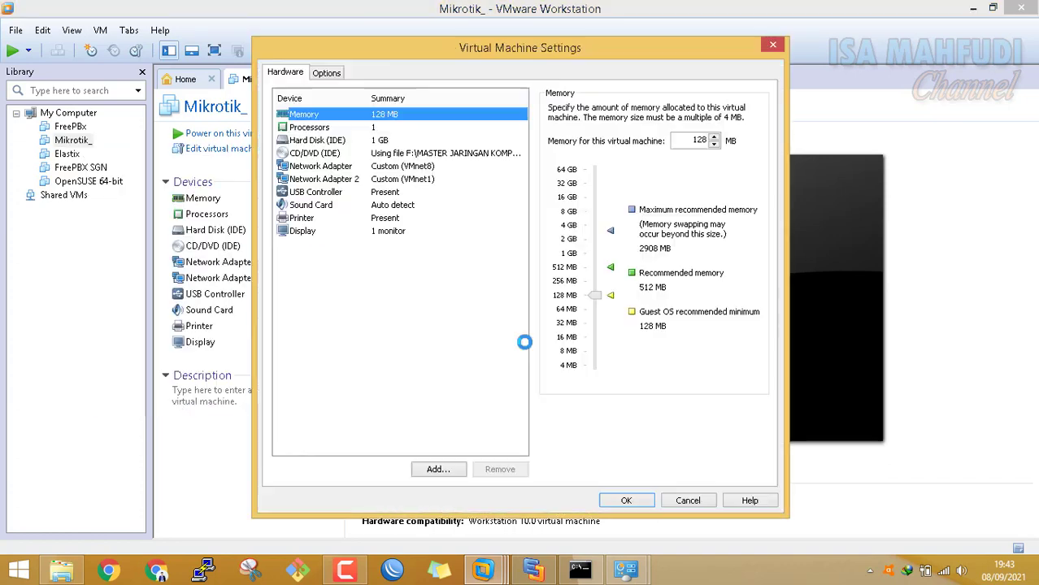
left_click(407, 178)
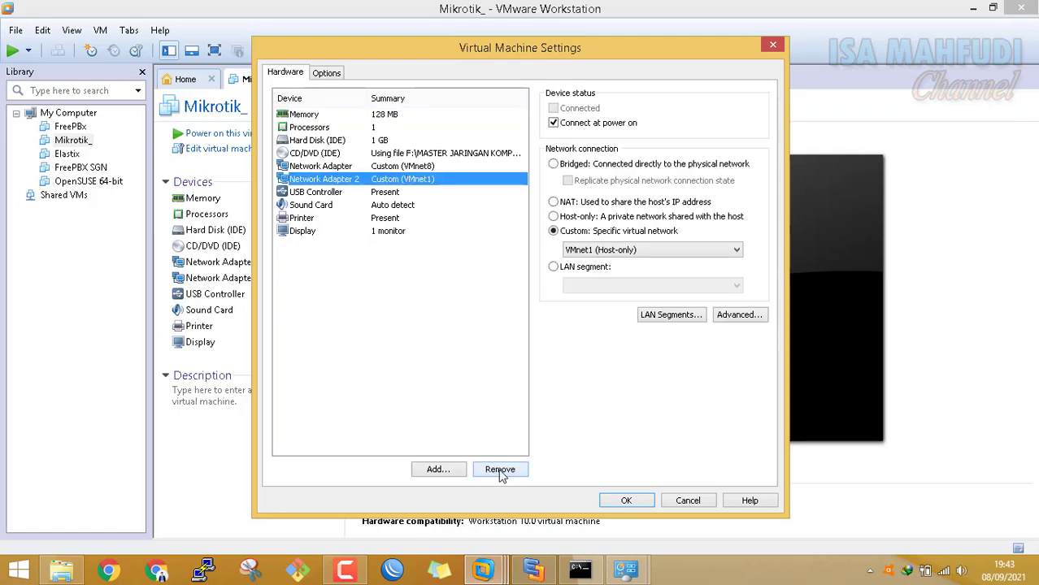
left_click(500, 471)
left_click(422, 167)
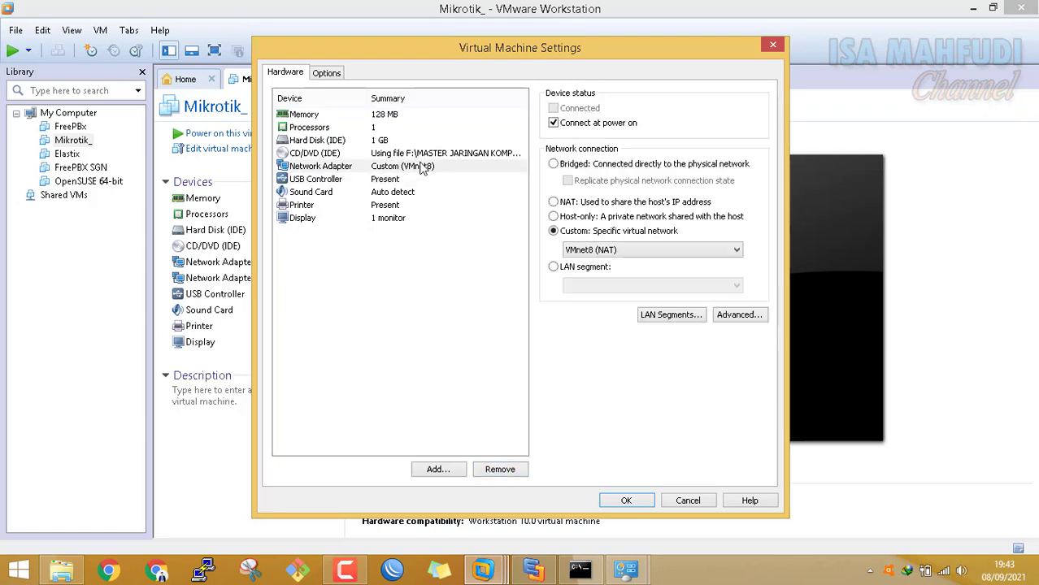
left_click(554, 203)
left_click(485, 262)
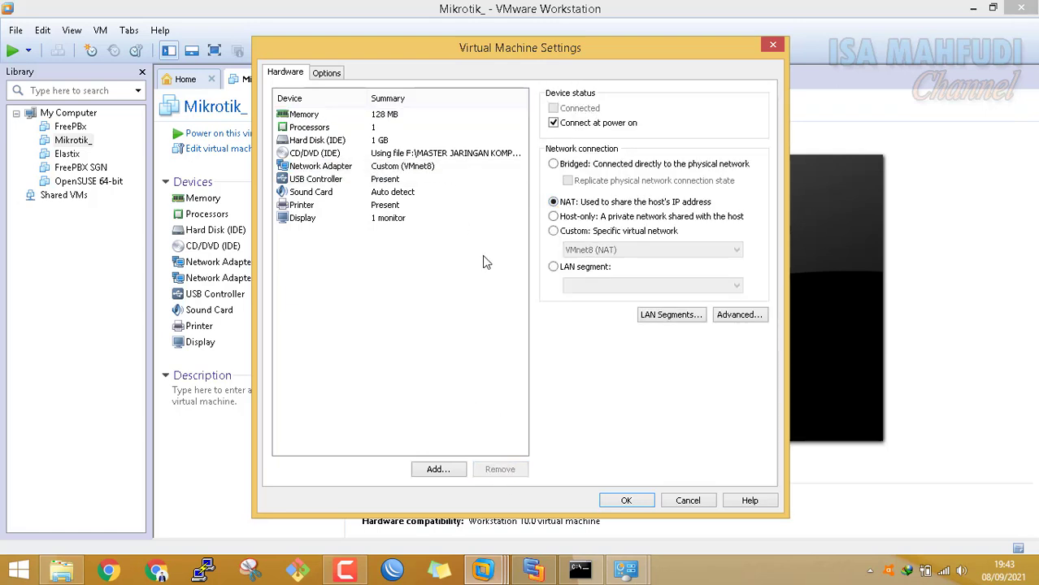
left_click(406, 169)
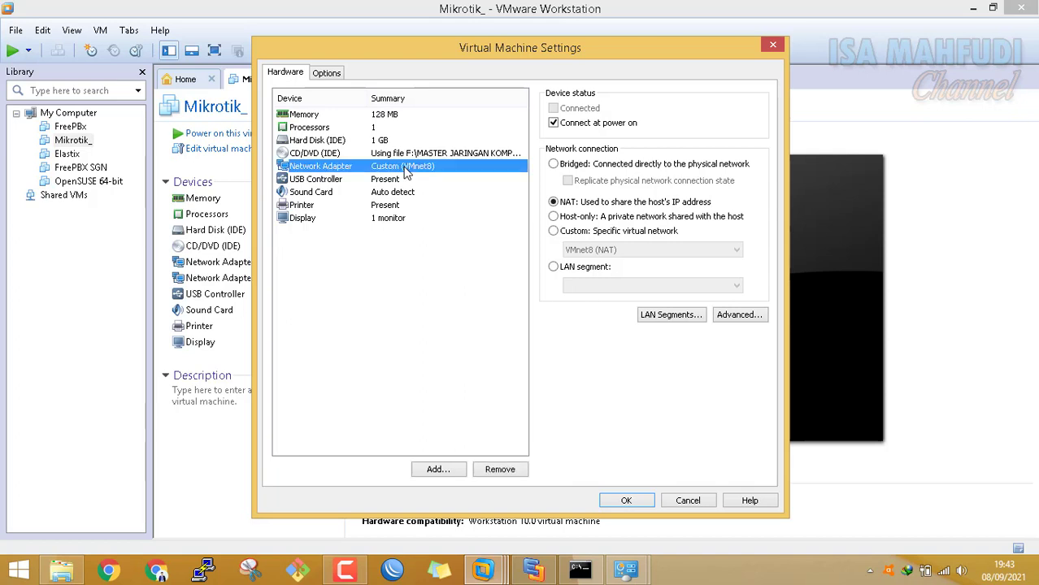
Add a new network adapter connected to Custom VMnet1 (Host-only)
left_click(439, 473)
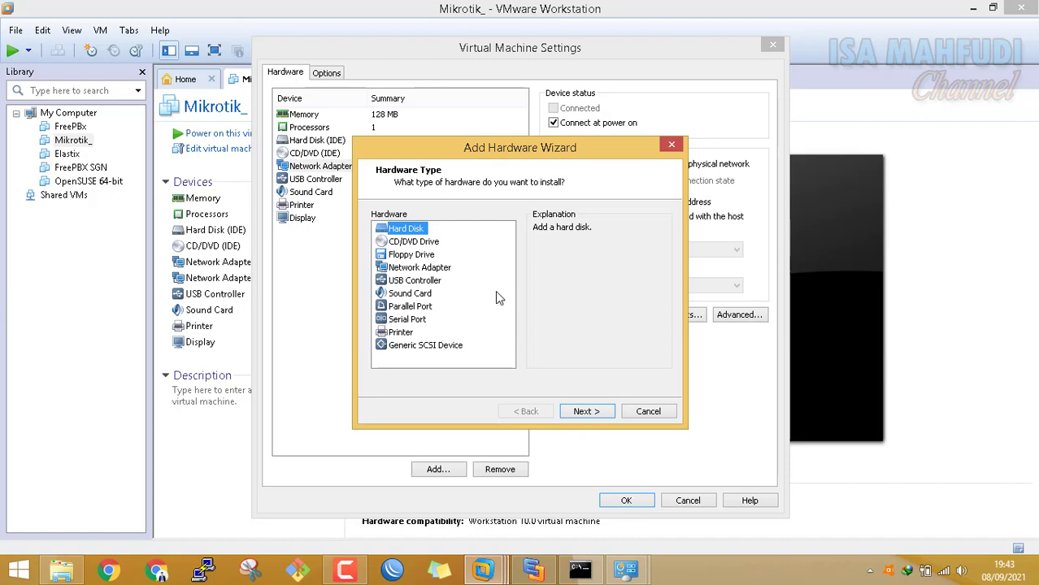
left_click(422, 270)
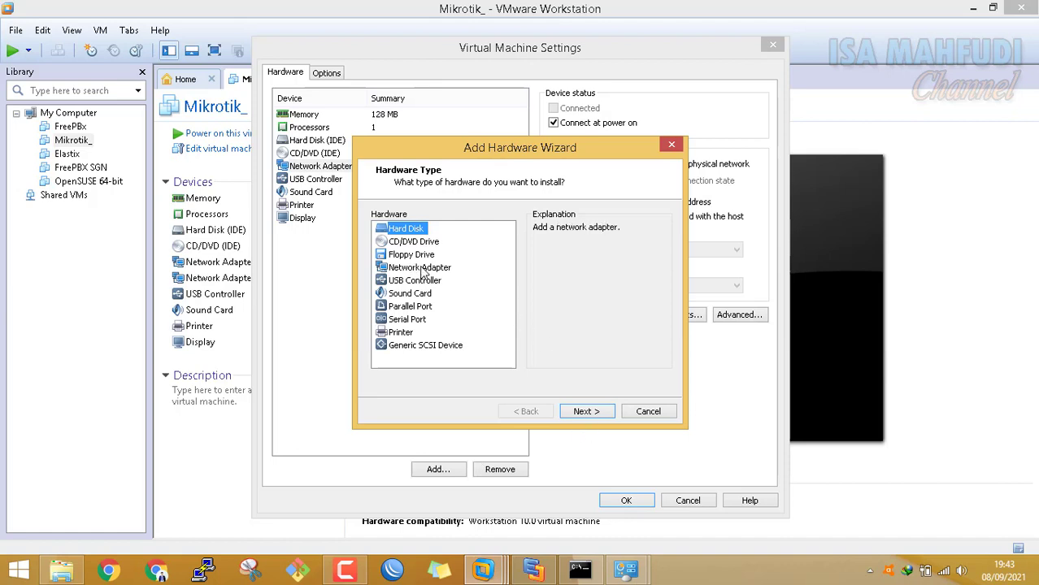
left_click(600, 415)
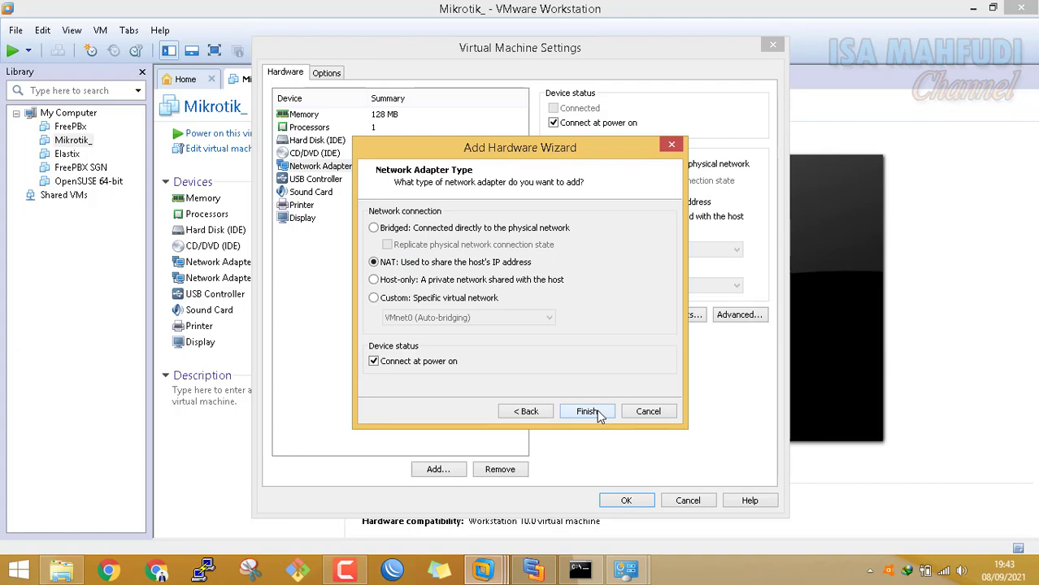
left_click(408, 298)
left_click(417, 319)
left_click(409, 342)
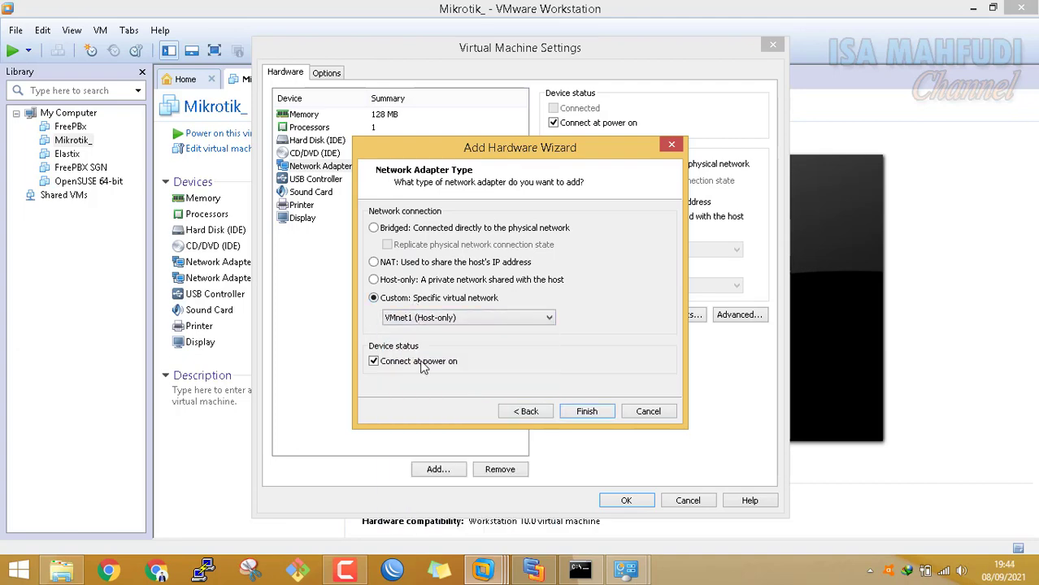
left_click(533, 571)
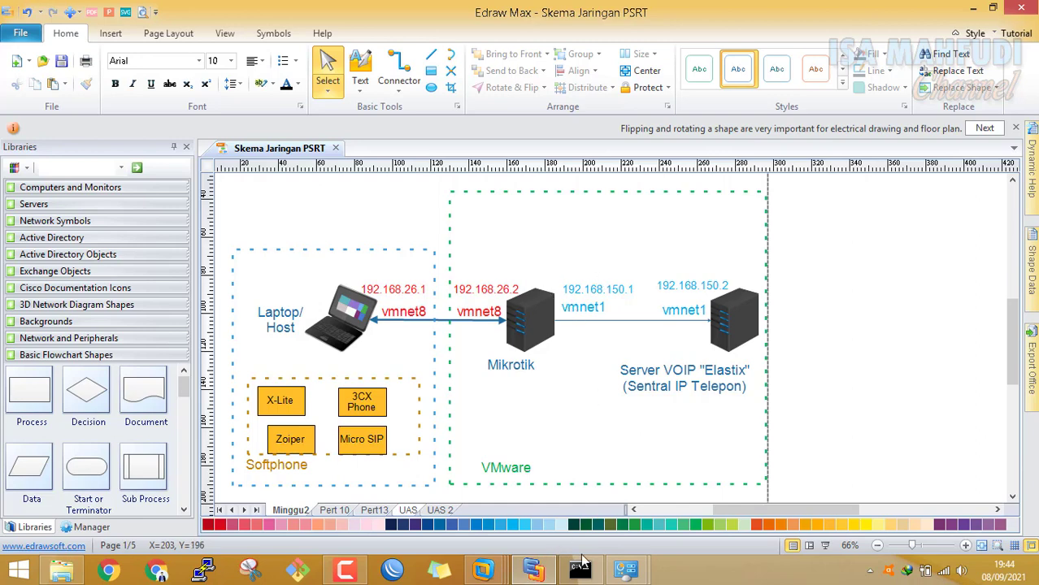
Switch Mikrotik_'s first network adapter from NAT to Custom VMnet8 (NAT) and save the settings
mouse_move(639, 574)
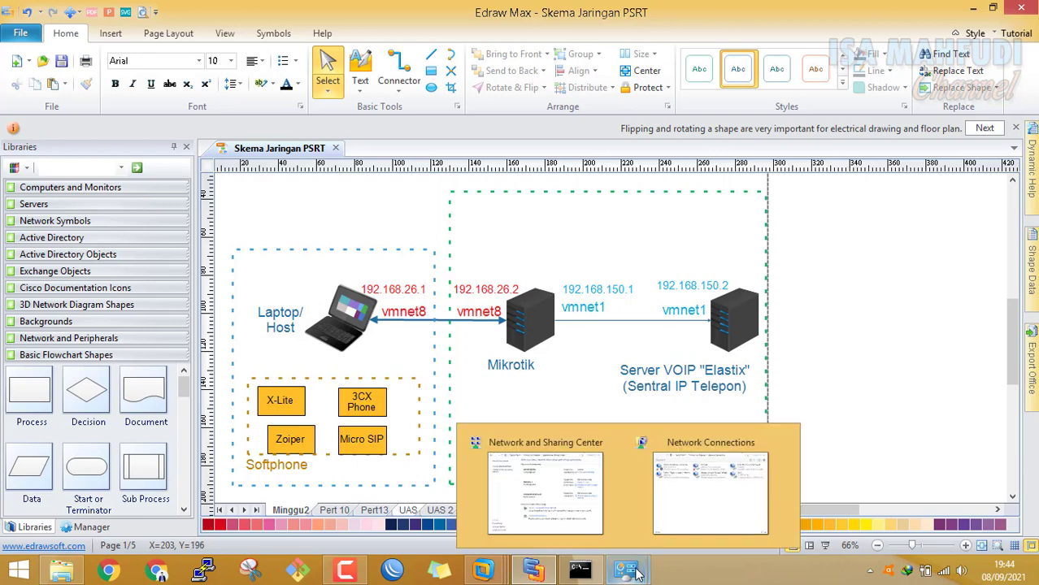
mouse_move(530, 574)
mouse_move(484, 572)
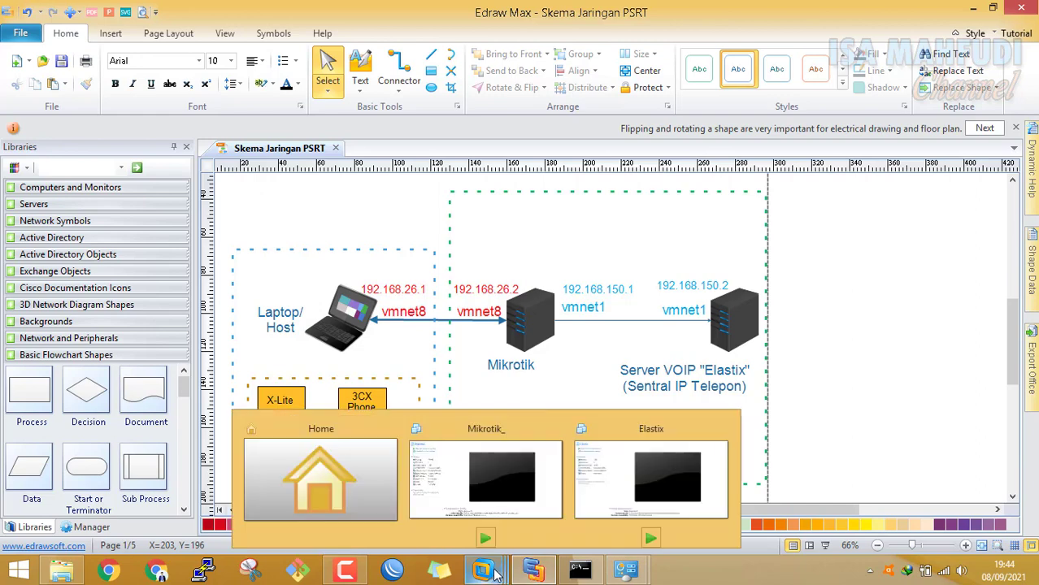
left_click(487, 488)
left_click(588, 412)
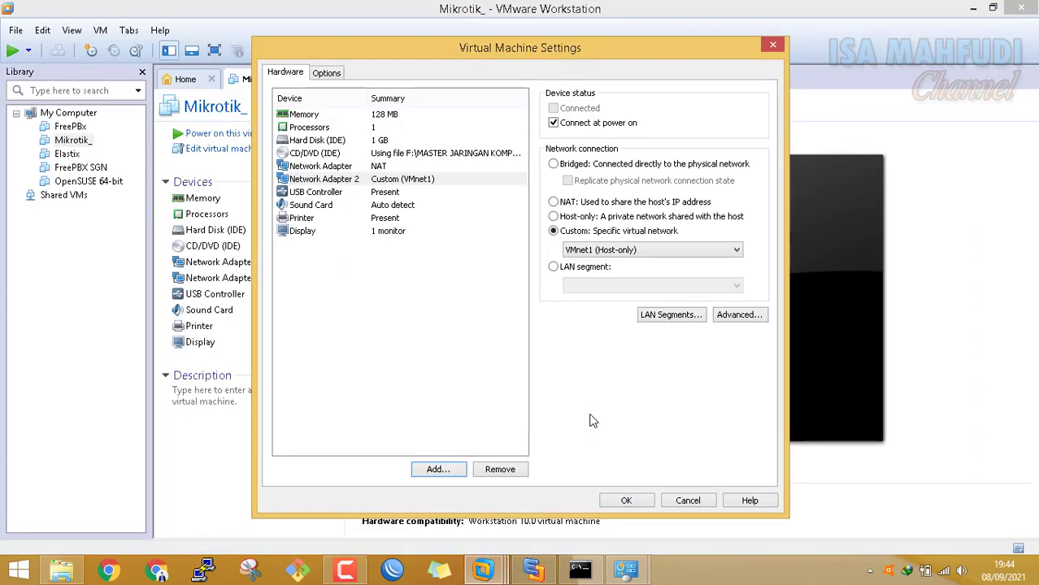
left_click(392, 166)
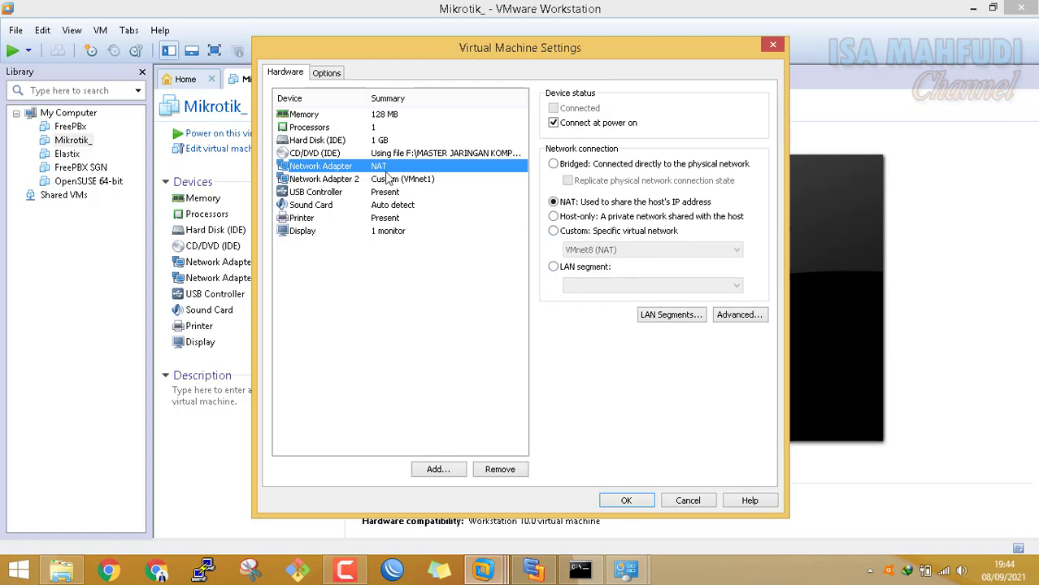
left_click(600, 231)
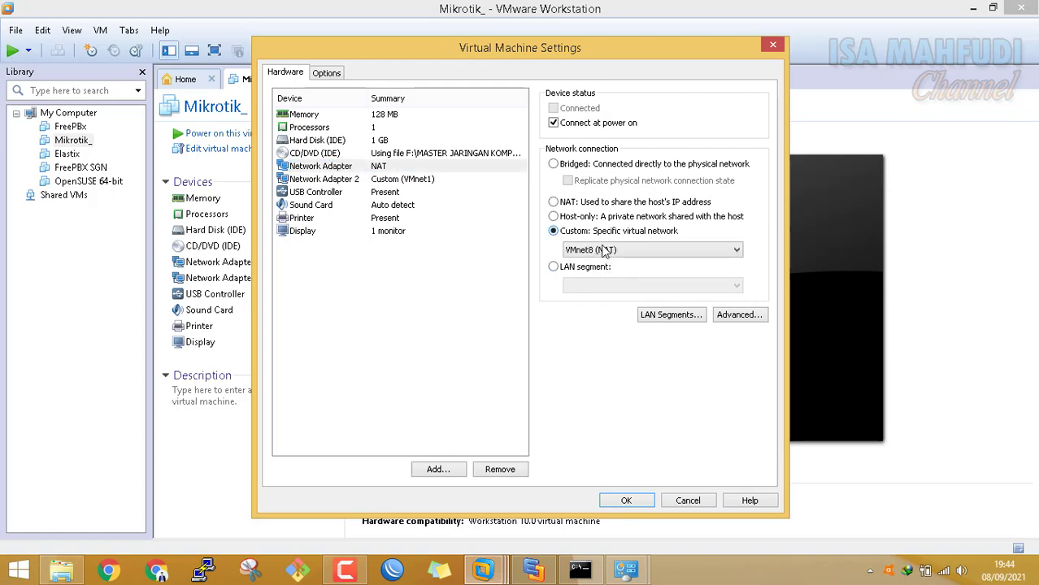
left_click(606, 252)
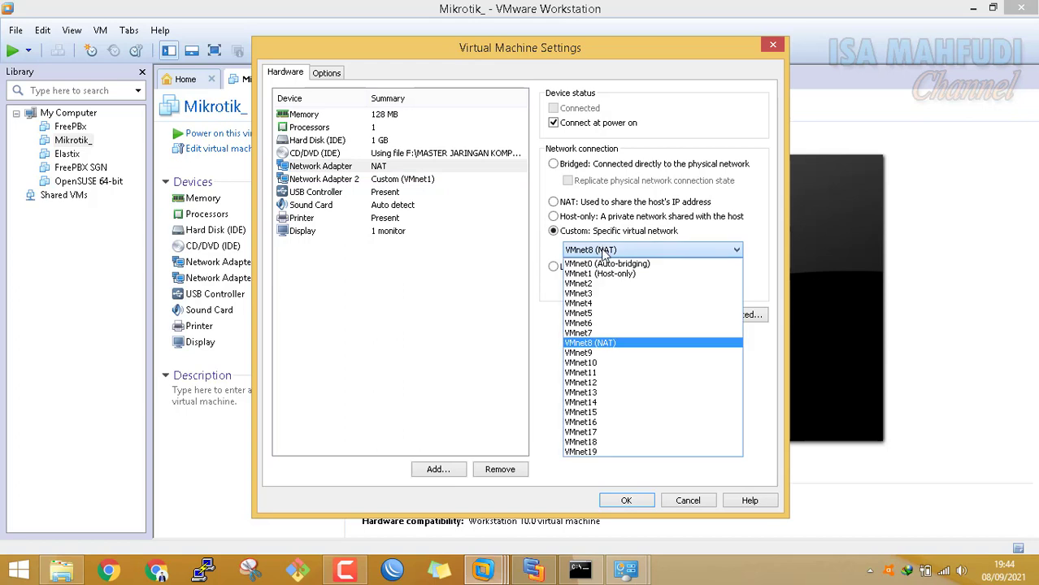
left_click(610, 348)
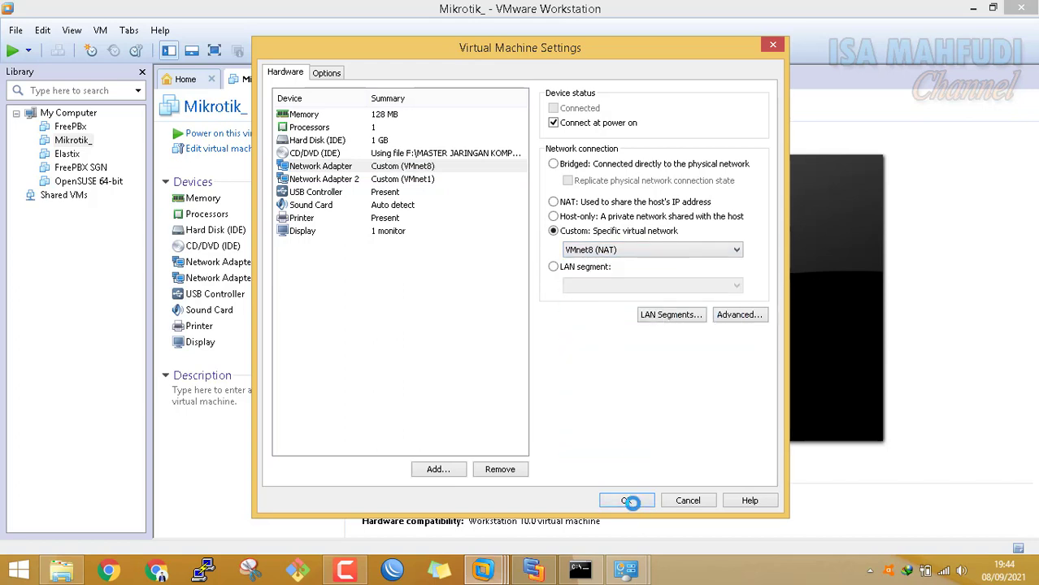
left_click(633, 500)
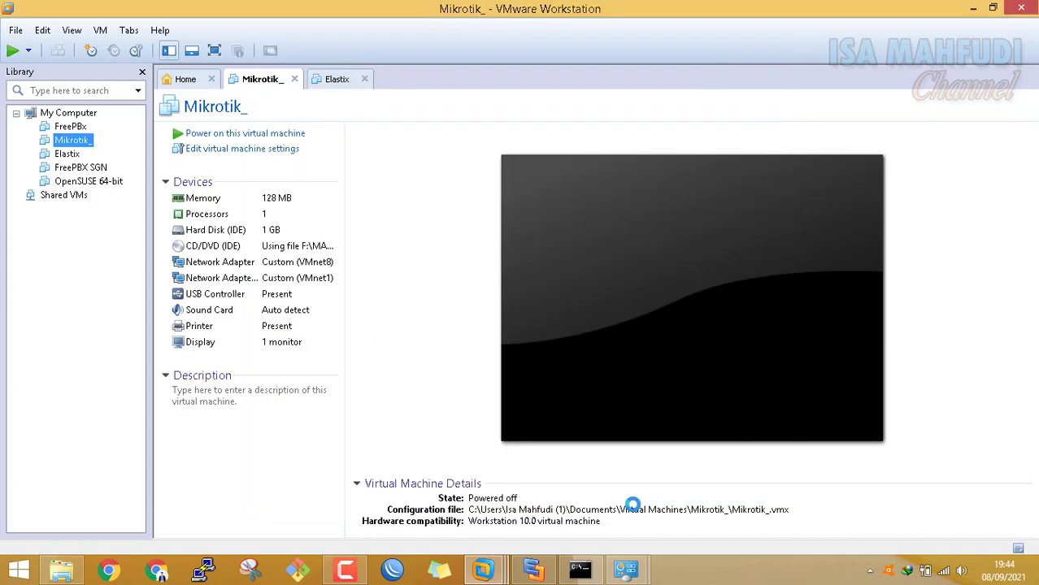
Power on Mikrotik_ and let it boot to the MikroTik 5.20 login prompt
left_click(257, 136)
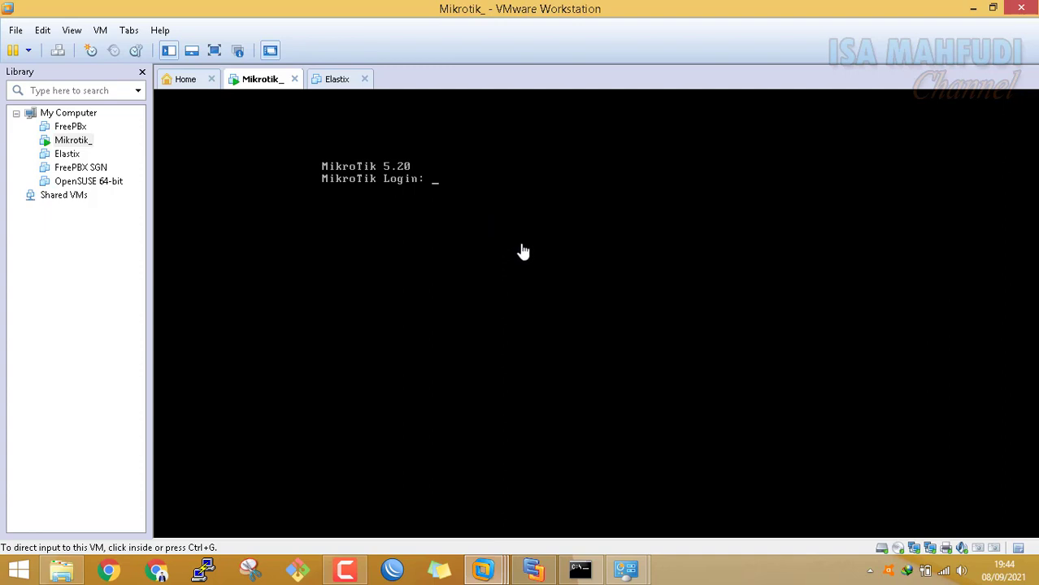
Log into the router as admin and list its current IP addresses with ip address print
left_click(523, 252)
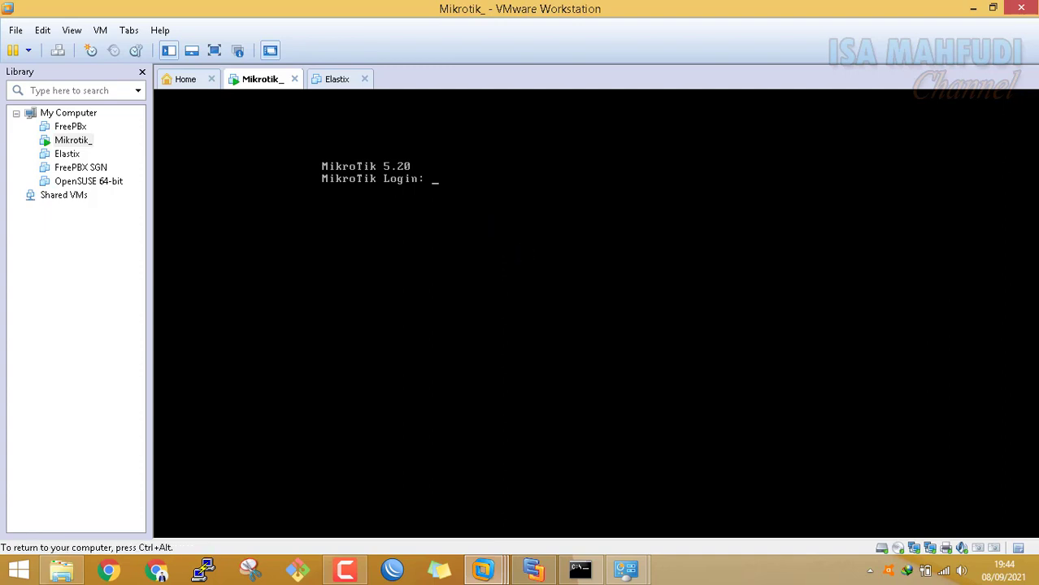
type("admin")
key("Return")
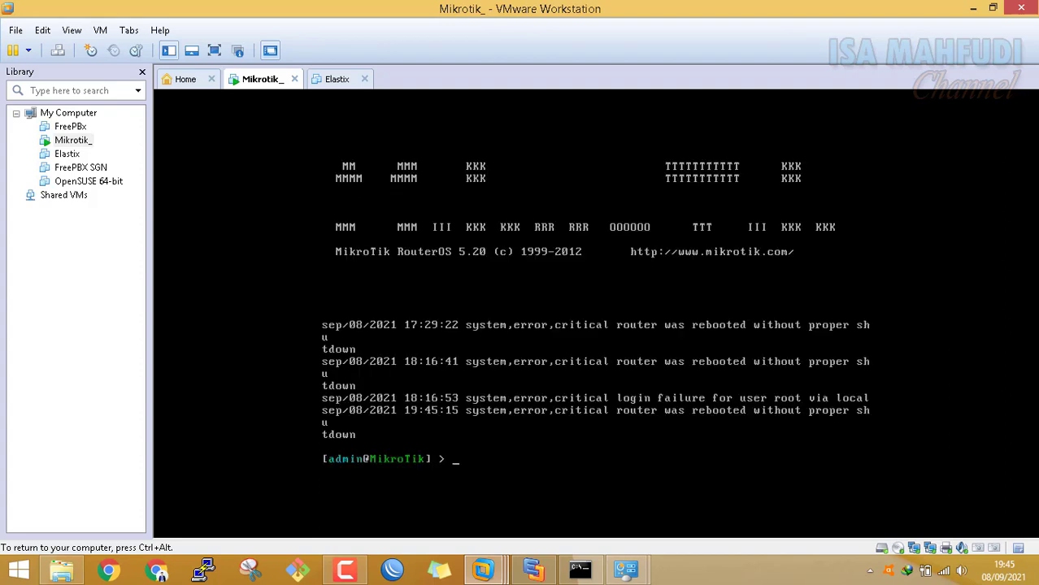
type("ip address print")
key("Return")
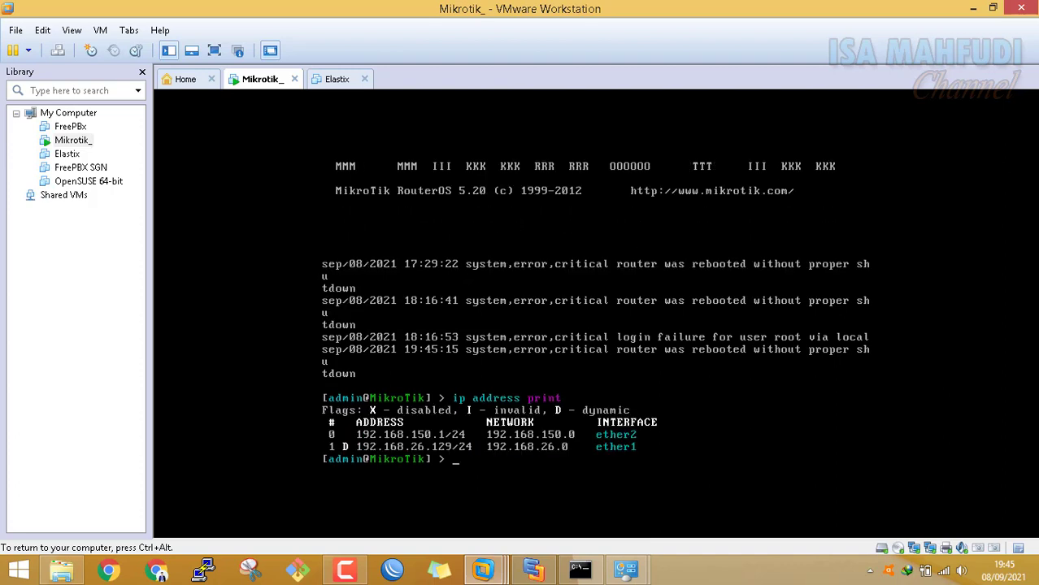
Run system reset-configuration skip-backup=yes no-defaults=yes and confirm with y
type("s")
type("es")
key("BackSpace")
key("BackSpace")
type("es")
key("BackSpace")
key("BackSpace")
type("ys")
key("Tab")
type("reset")
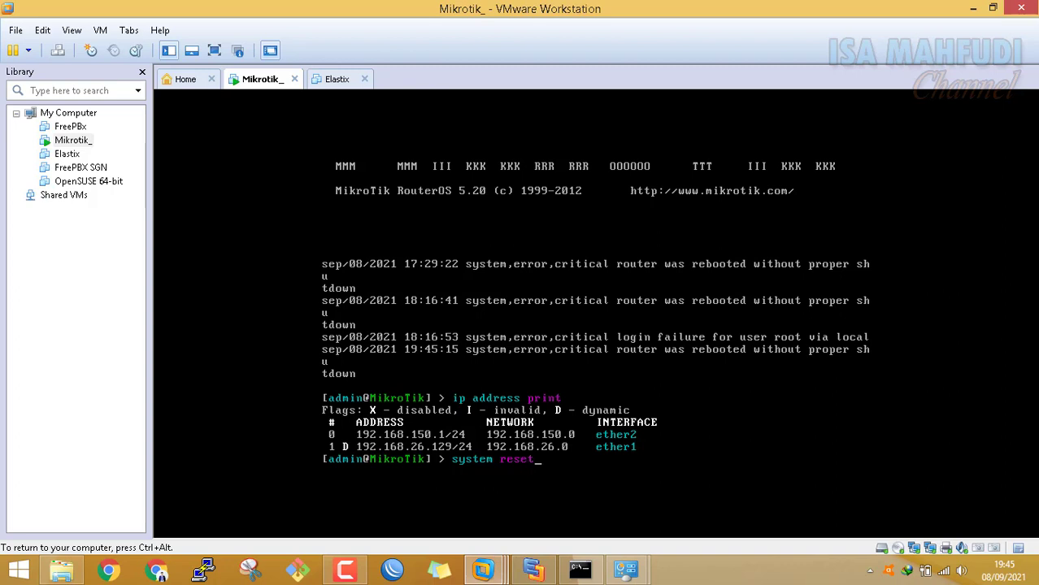
key("Tab")
type("sk")
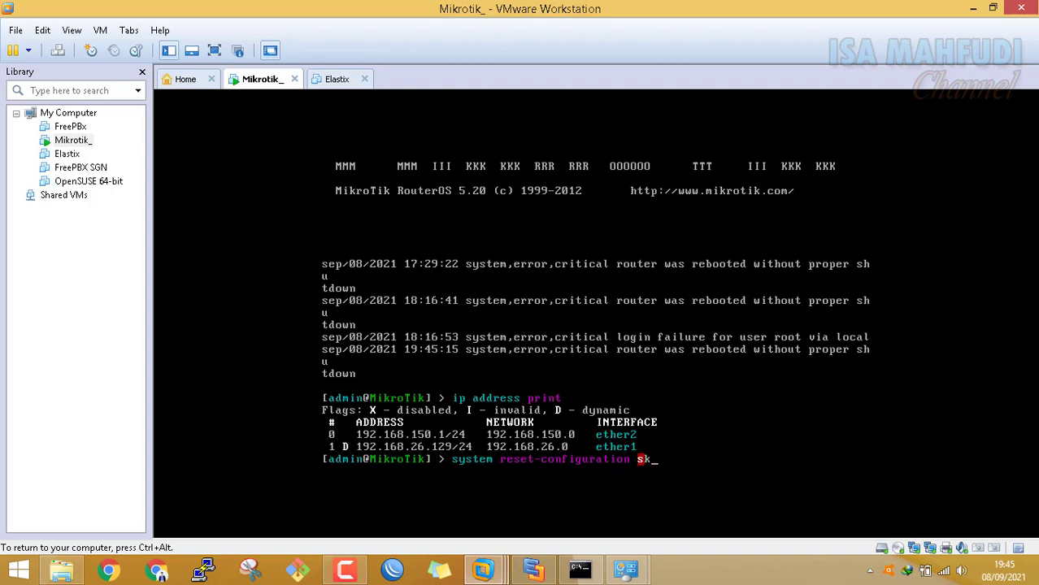
key("Tab")
type("yes")
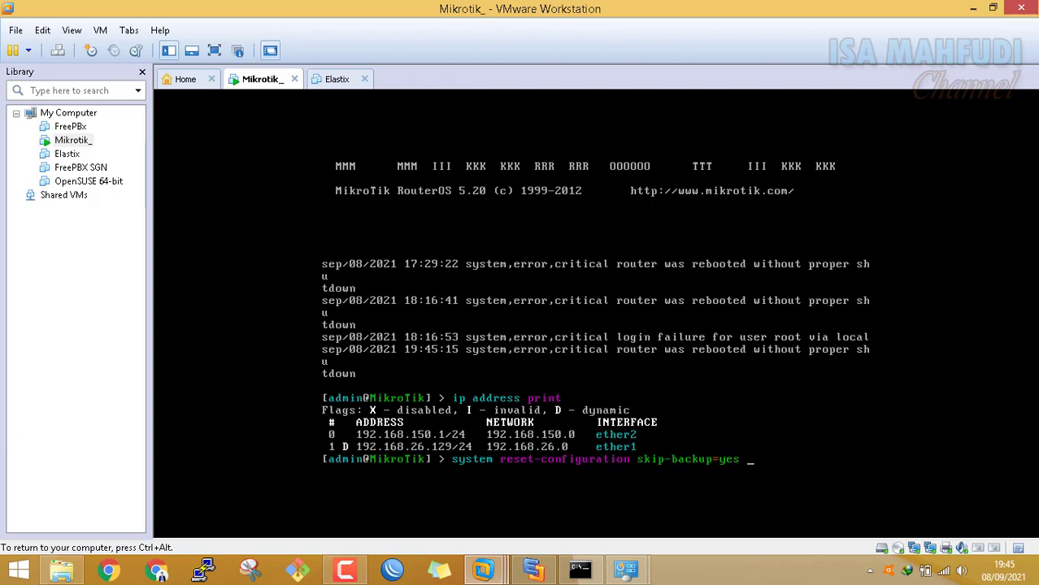
type(" no")
key("Tab")
type("yes")
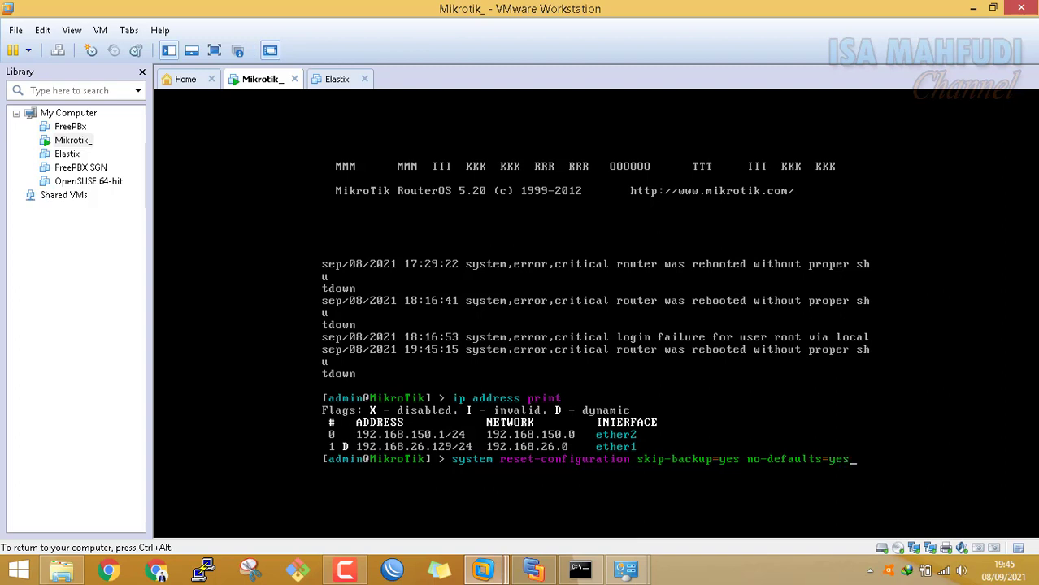
key("Return")
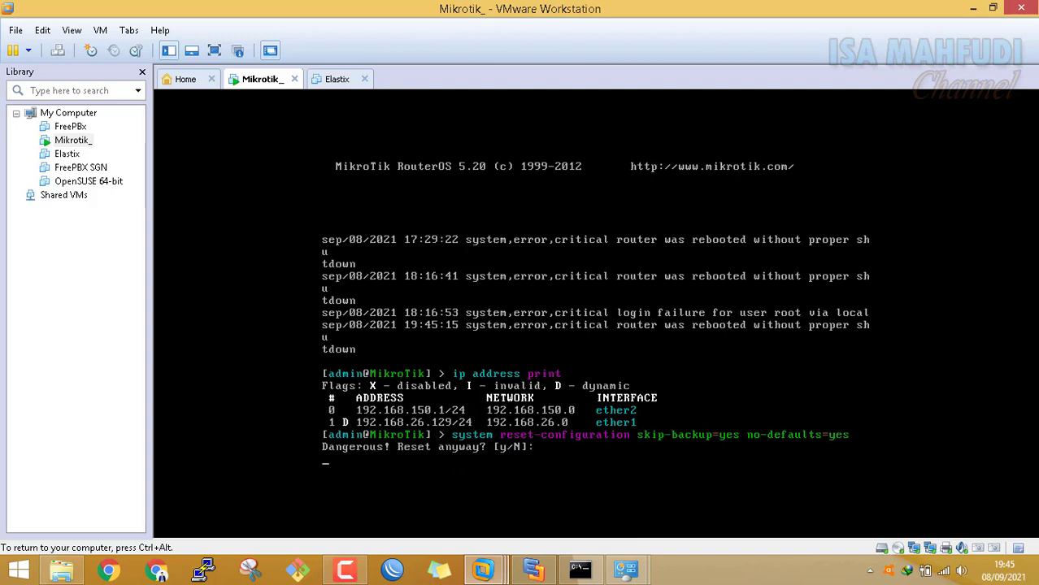
type("y")
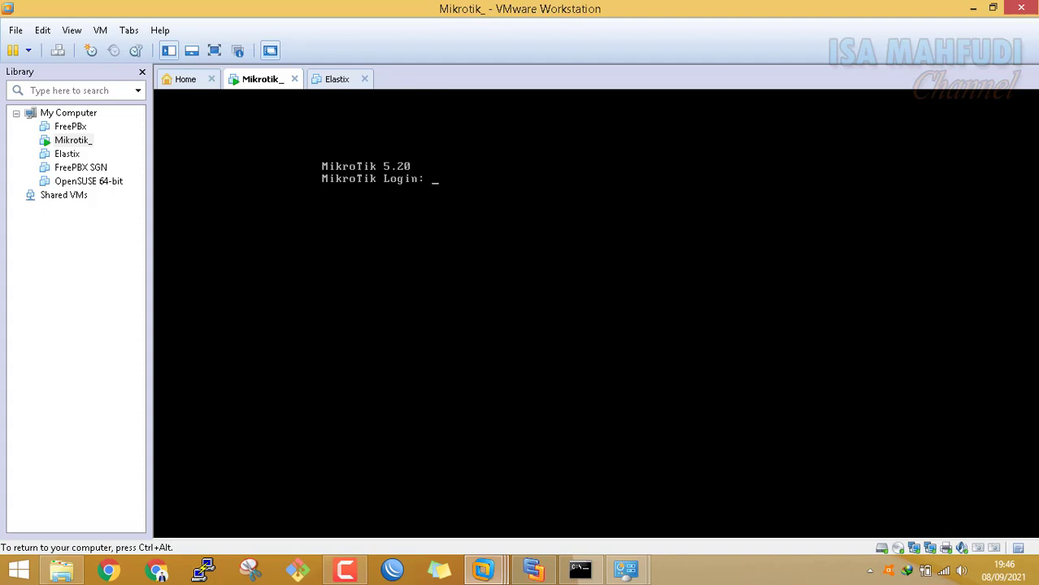
Log in as admin, run ip address print to see an empty list, then return to Edraw Max
type("admin")
key("Return")
key("Return")
type("ip address")
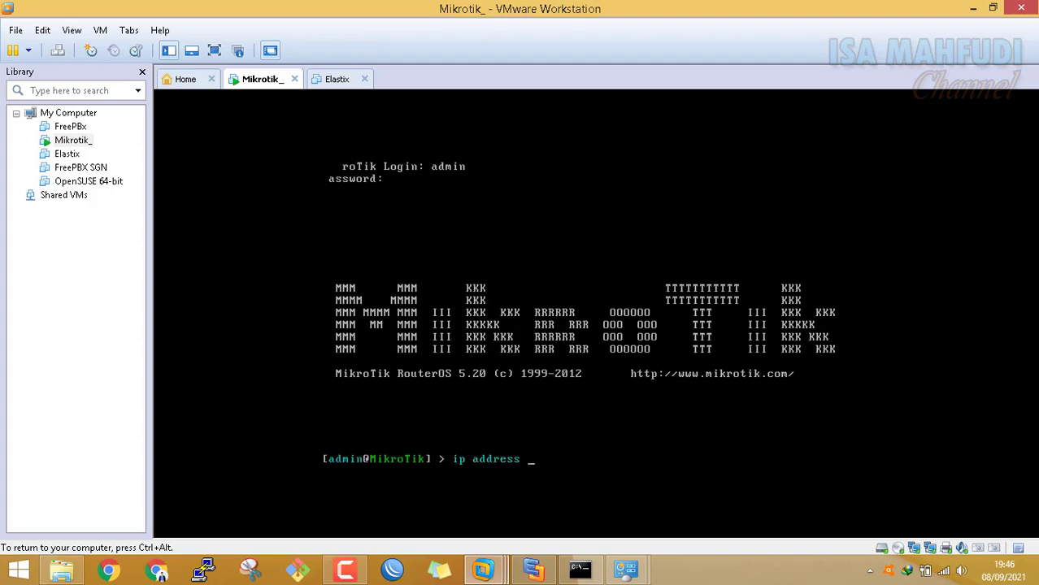
key("BackSpace")
key("BackSpace")
key("BackSpace")
key("BackSpace")
key("BackSpace")
key("BackSpace")
key("BackSpace")
key("BackSpace")
key("BackSpace")
key("BackSpace")
key("BackSpace")
type("ip add")
key("Tab")
type("pri")
key("Tab")
key("Return")
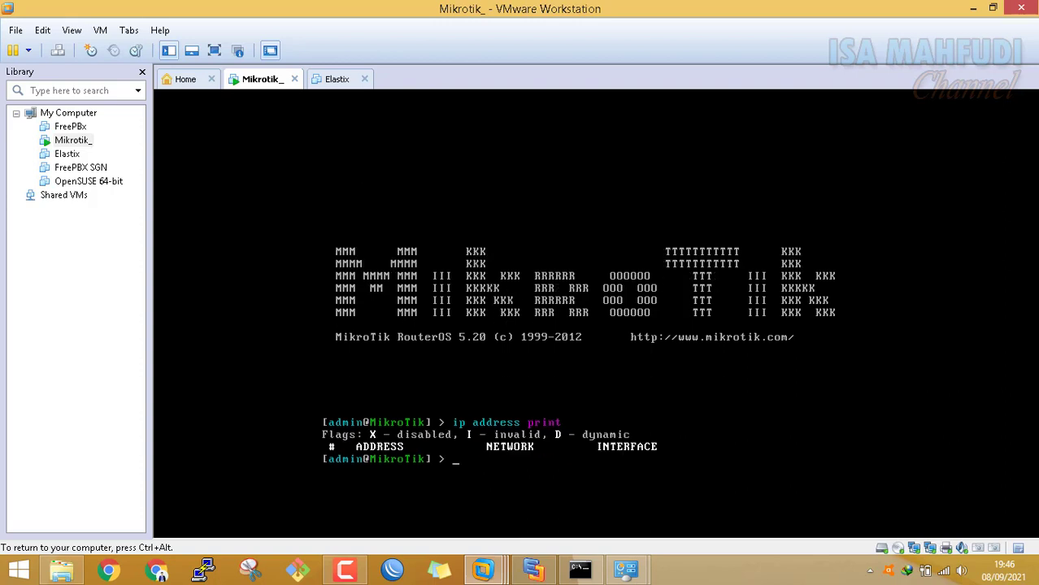
key("ctrl+alt")
left_click(533, 569)
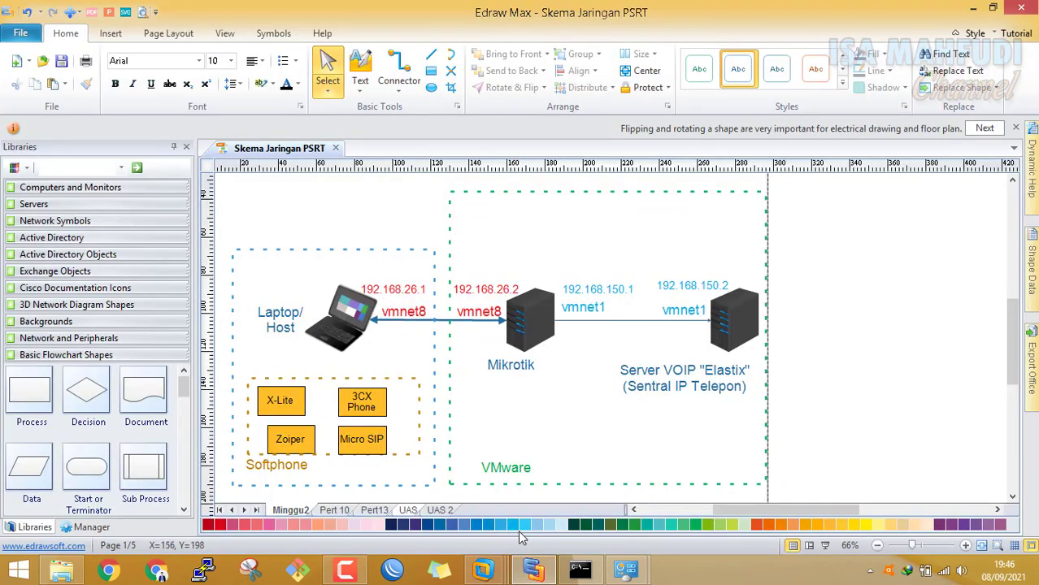
left_click(580, 569)
left_click(587, 569)
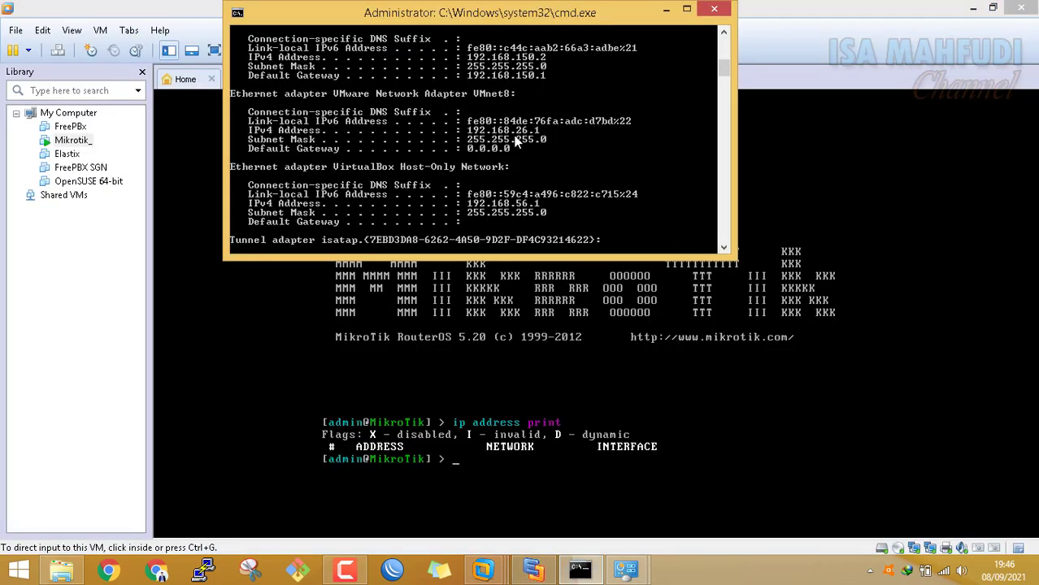
left_click(527, 572)
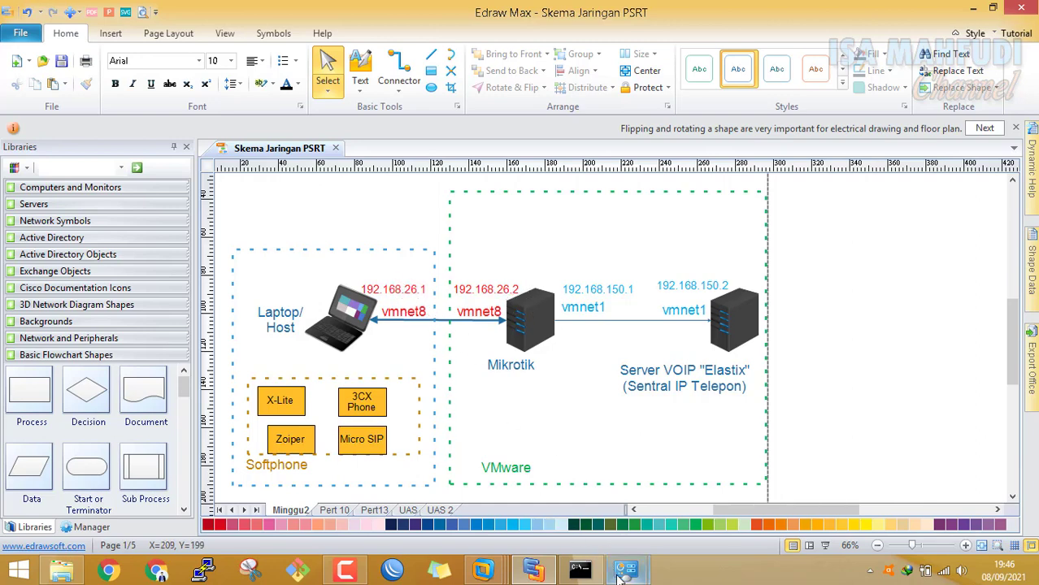
Open the Internet Protocol Version 4 properties of the VMnet8 adapter
mouse_move(626, 569)
left_click(712, 500)
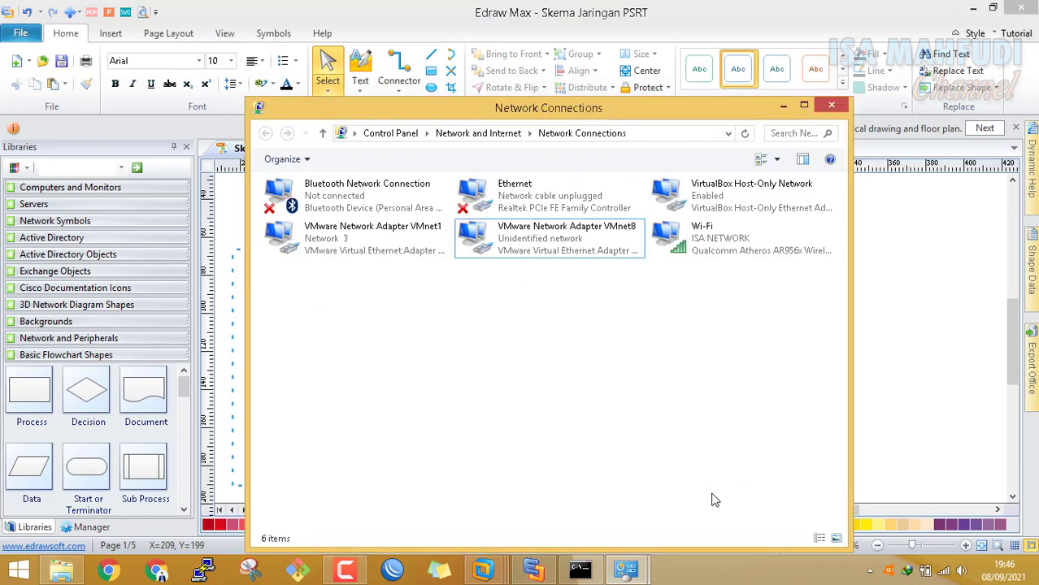
left_click(543, 232)
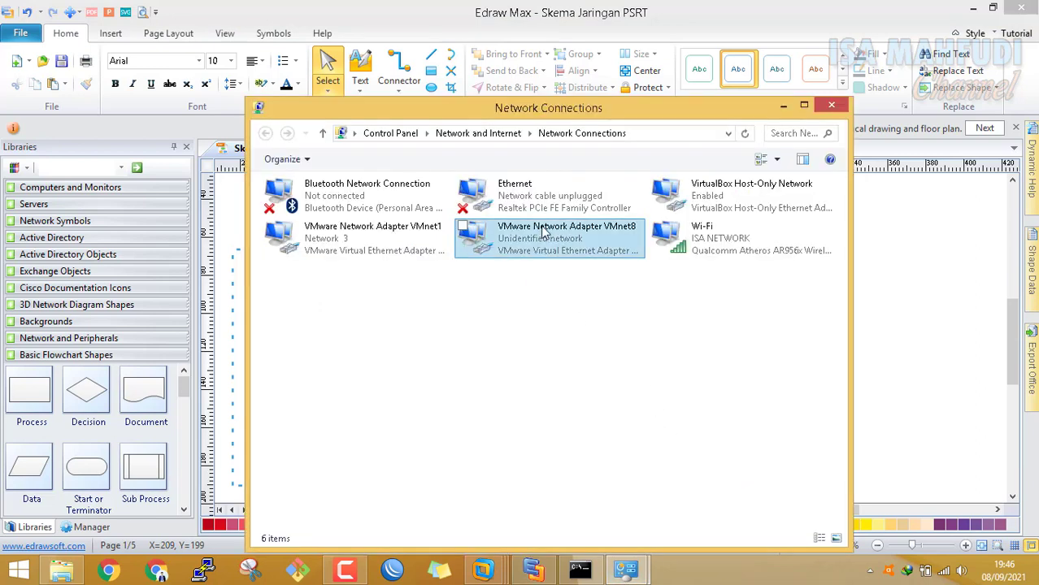
right_click(547, 238)
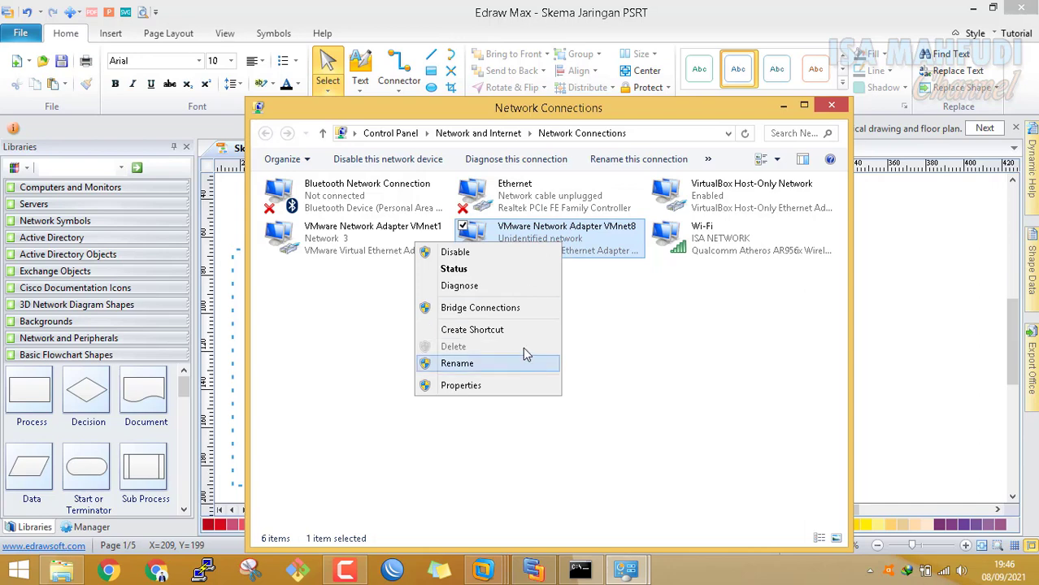
left_click(502, 389)
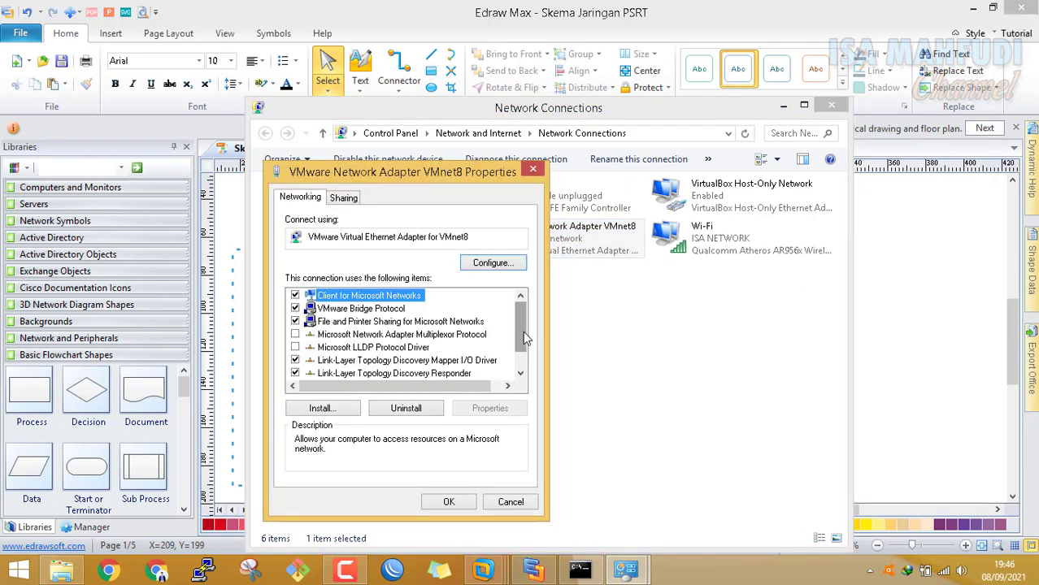
scroll(525, 338, "down", 1)
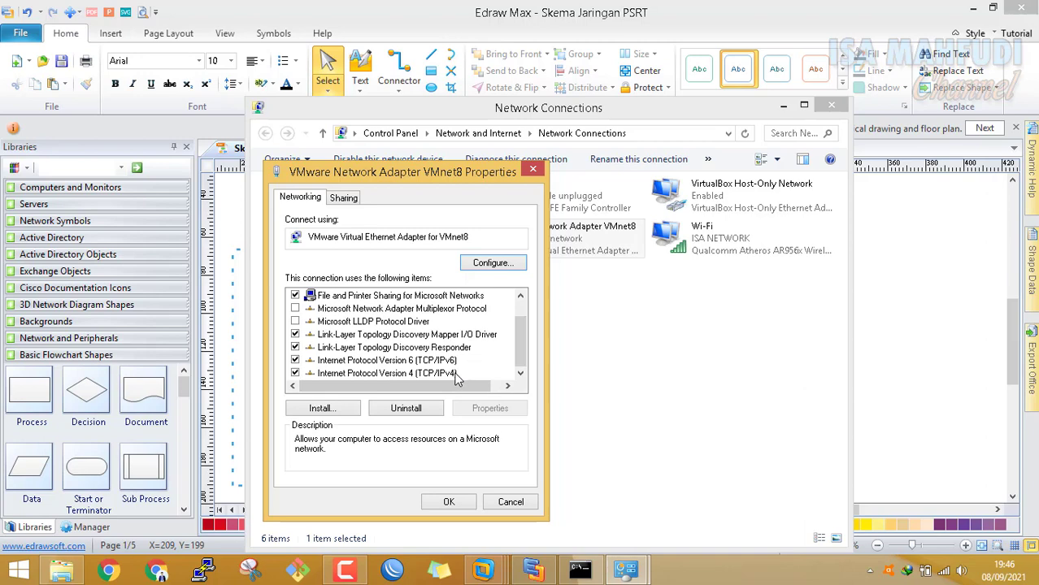
left_click(457, 374)
left_click(512, 413)
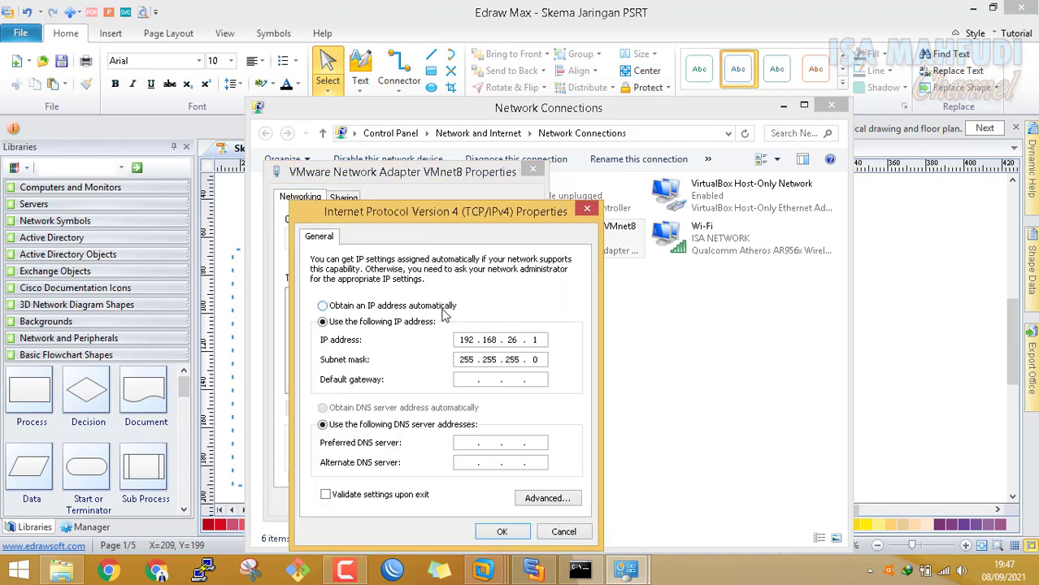
Set VMnet8 to static IP 192.168.100.1 with mask 255.255.255.0 and save
left_click(444, 309)
left_click(428, 323)
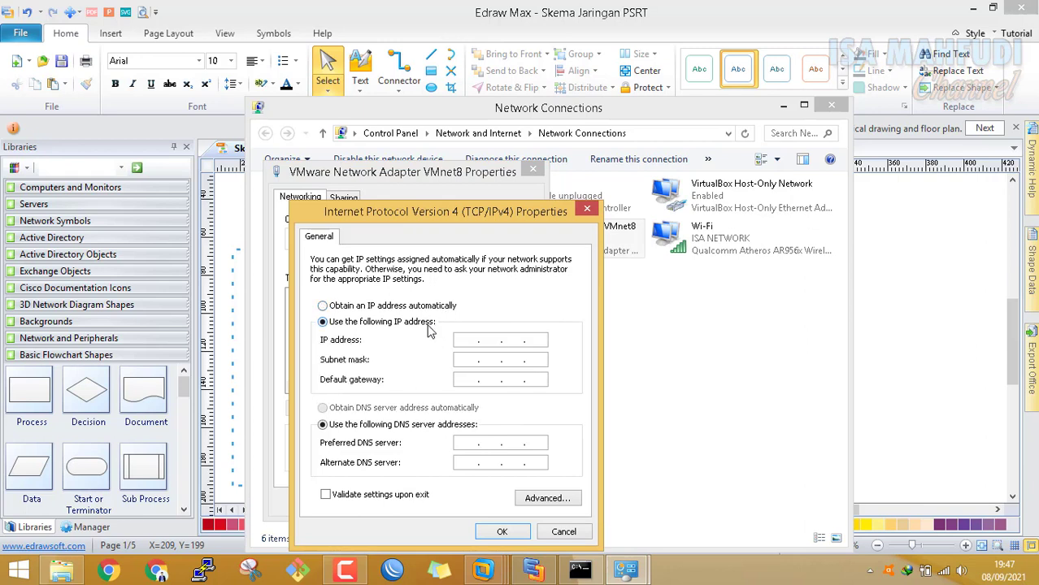
left_click(467, 339)
type("192.168.100.1")
key("Tab")
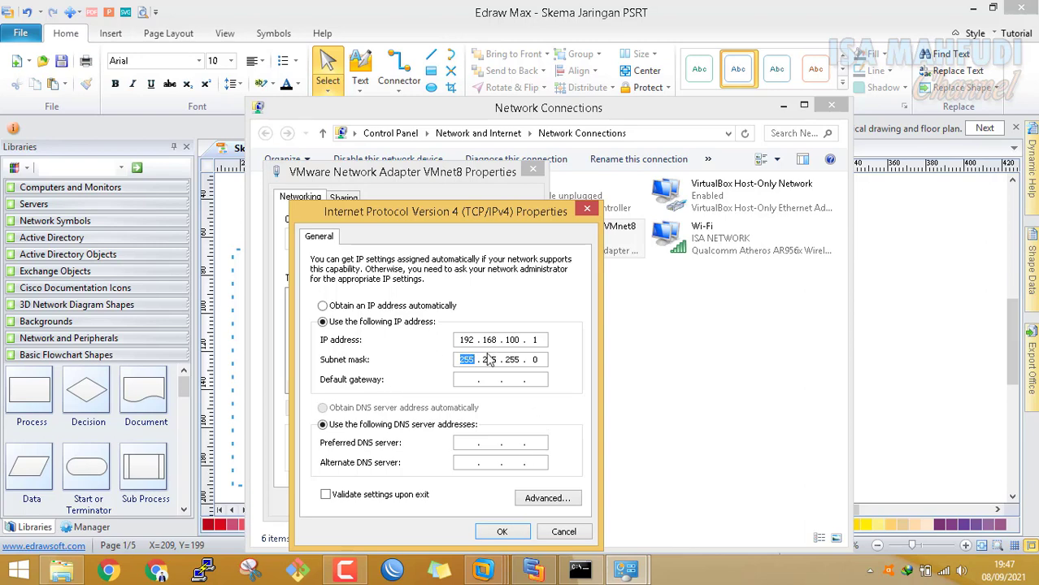
left_click(521, 535)
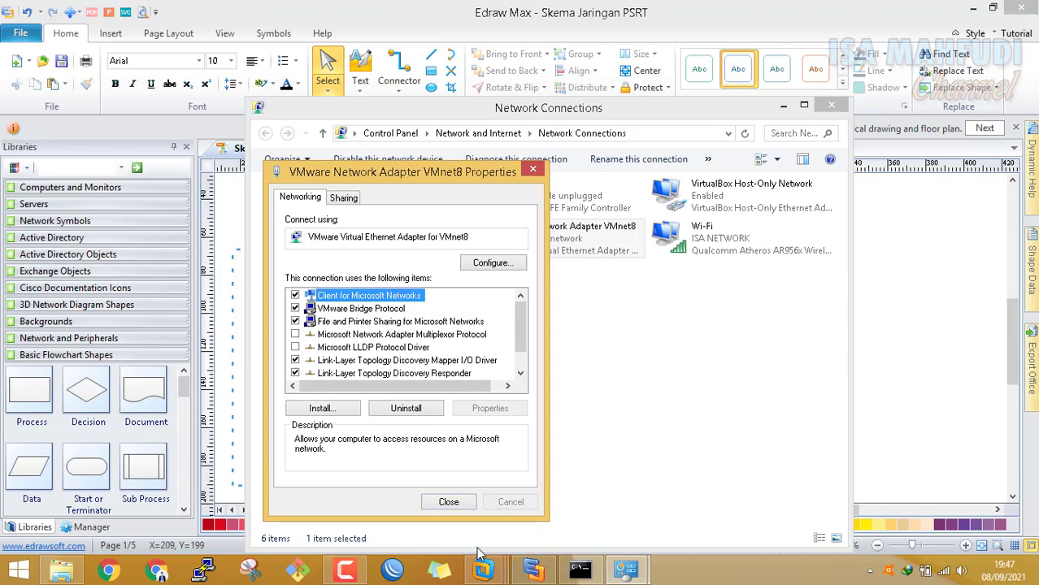
left_click(449, 502)
In Command Prompt, enter ipconfig and scroll up to review the adapter addresses
left_click(580, 569)
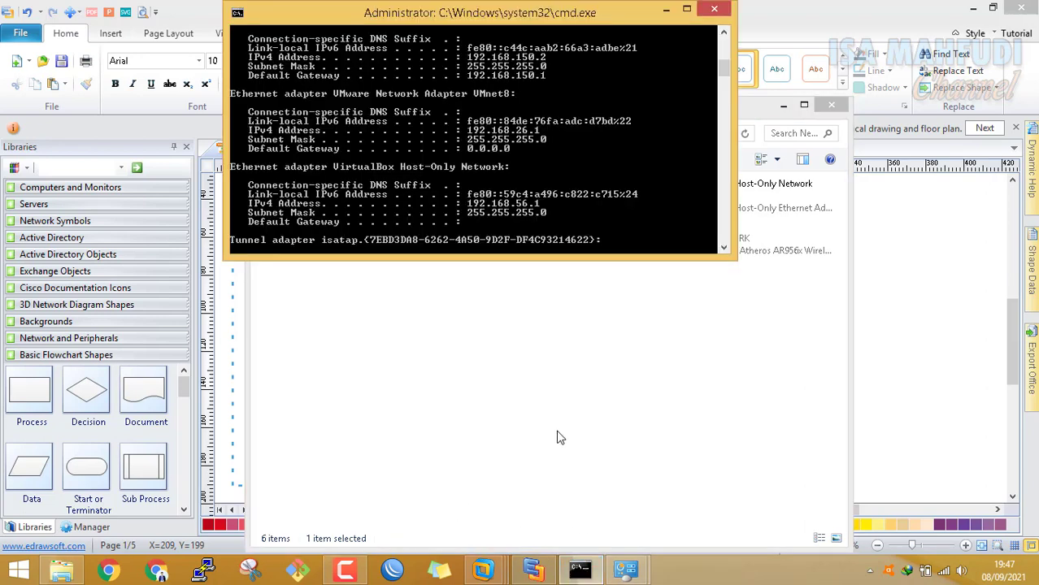
type("ipconfig")
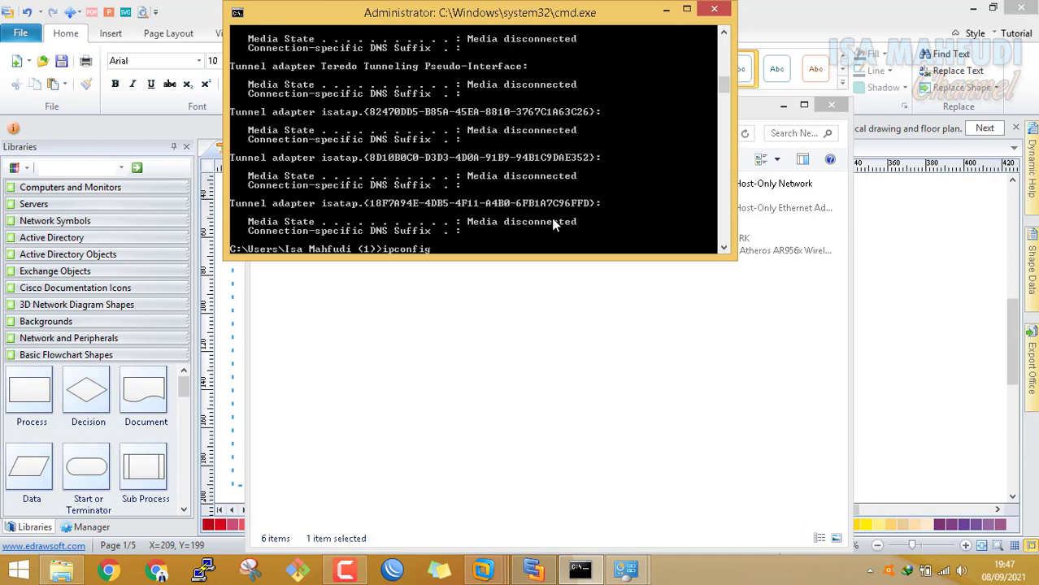
key("Escape")
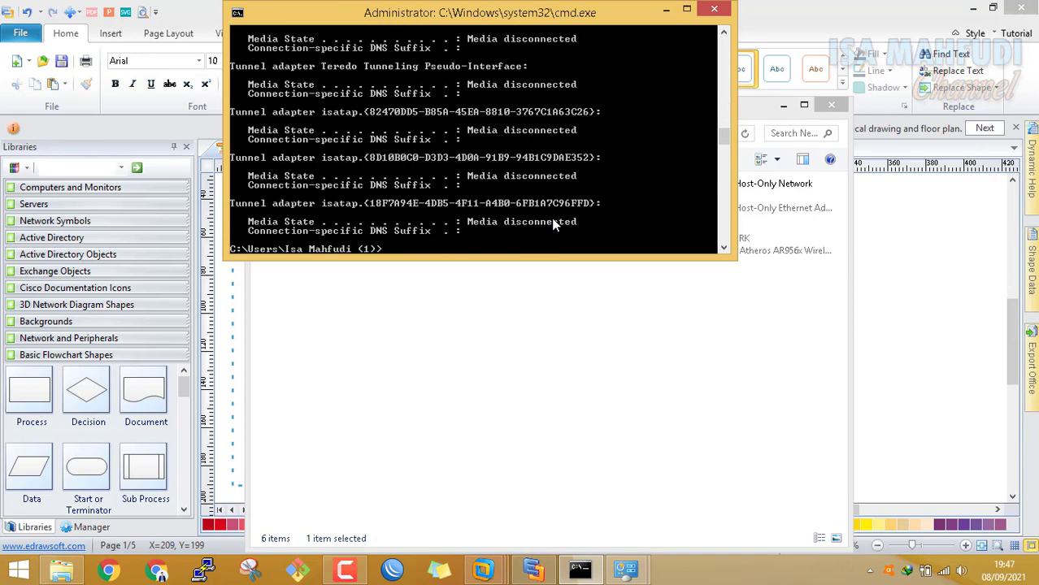
scroll(485, 114, "up", 8)
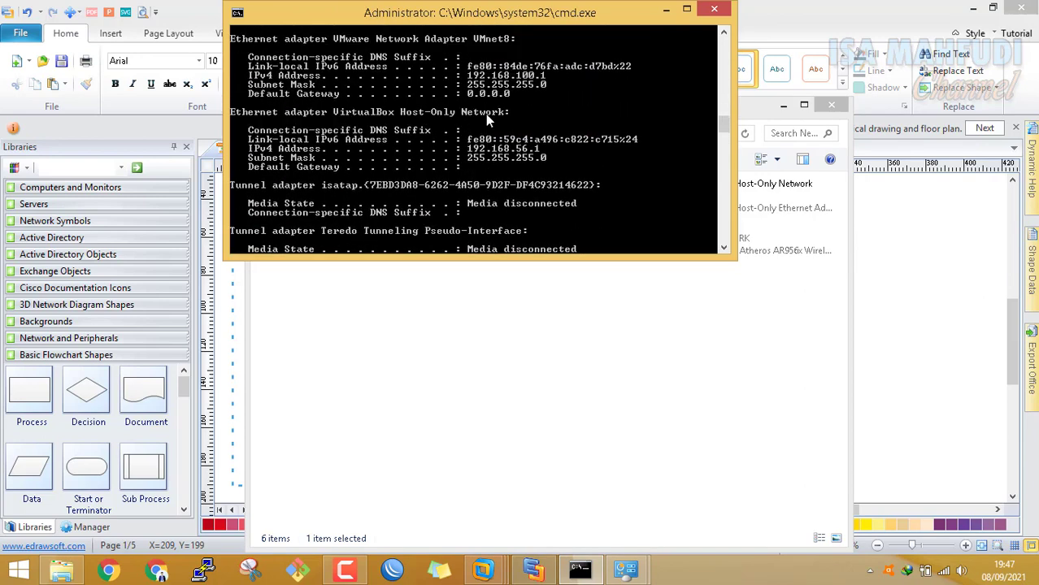
scroll(487, 120, "up", 3)
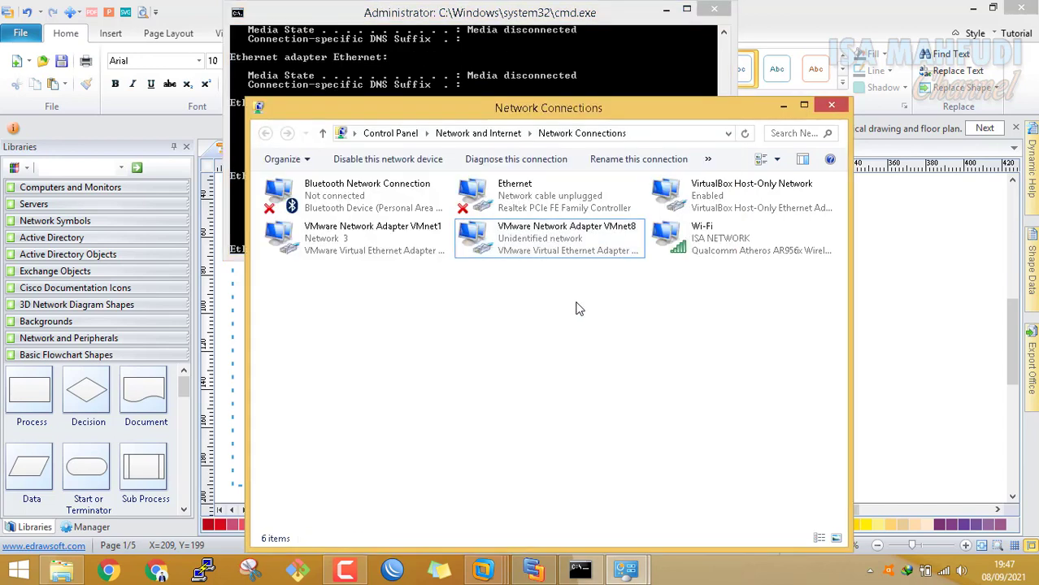
Reopen the VMnet8 adapter's Internet Protocol Version 4 properties in Network Connections
left_click(576, 303)
left_click(593, 248)
right_click(594, 248)
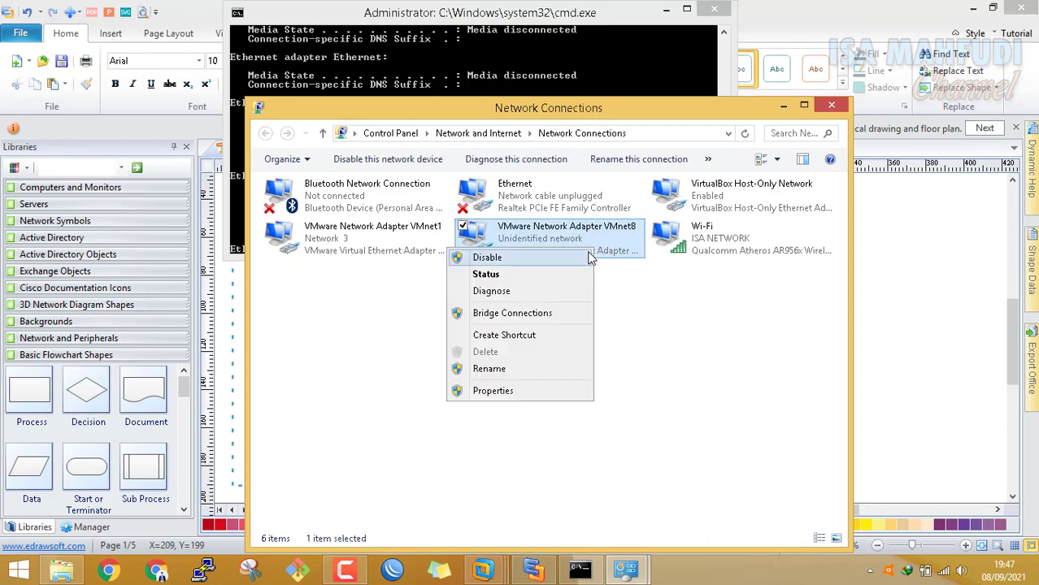
left_click(517, 389)
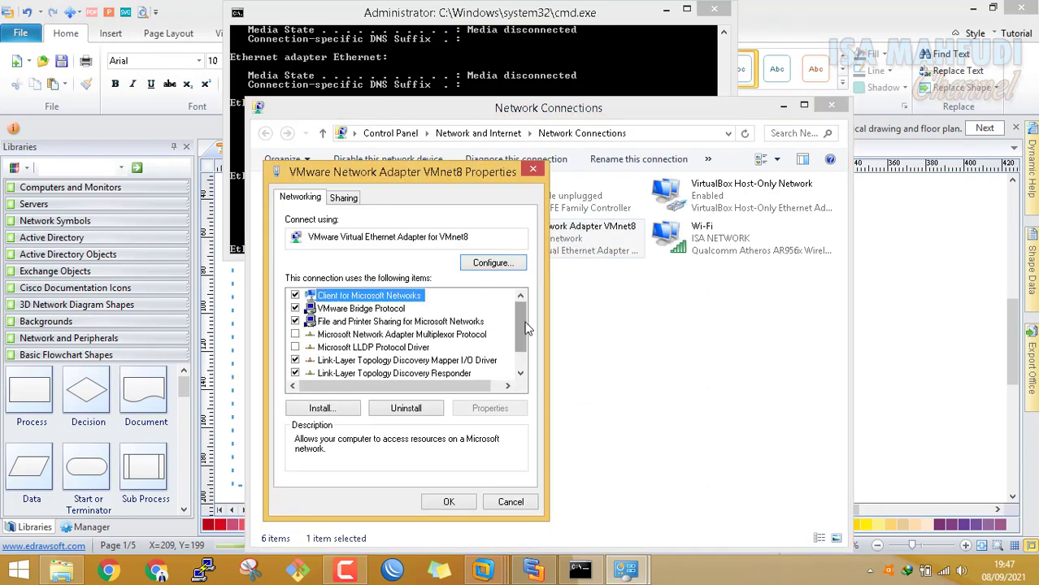
scroll(522, 333, "down", 2)
left_click(452, 373)
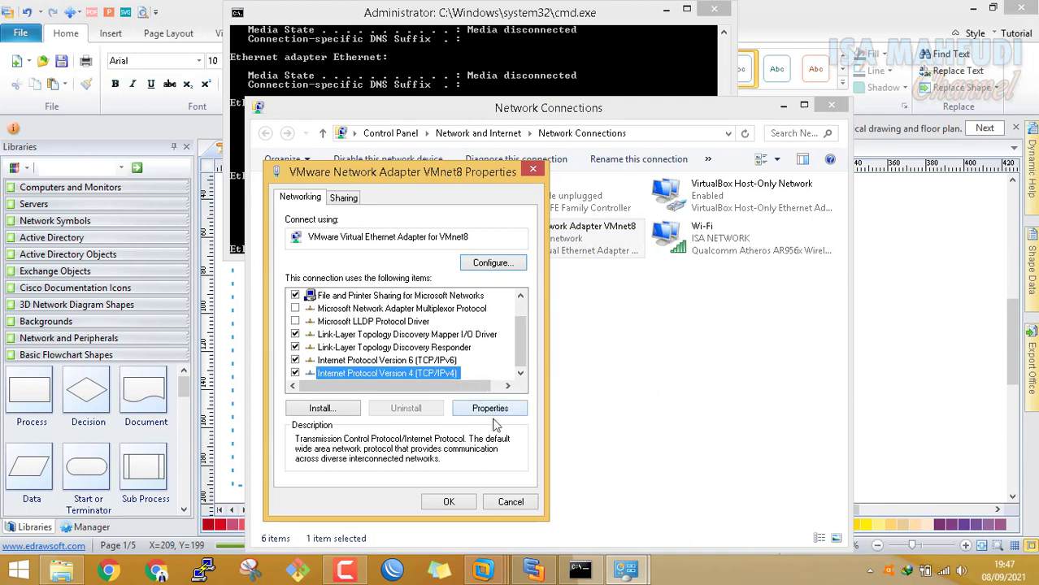
left_click(502, 407)
Set VMnet8's static IP to 192.168.26.1 with mask 255.255.255.0 and save
left_click(416, 306)
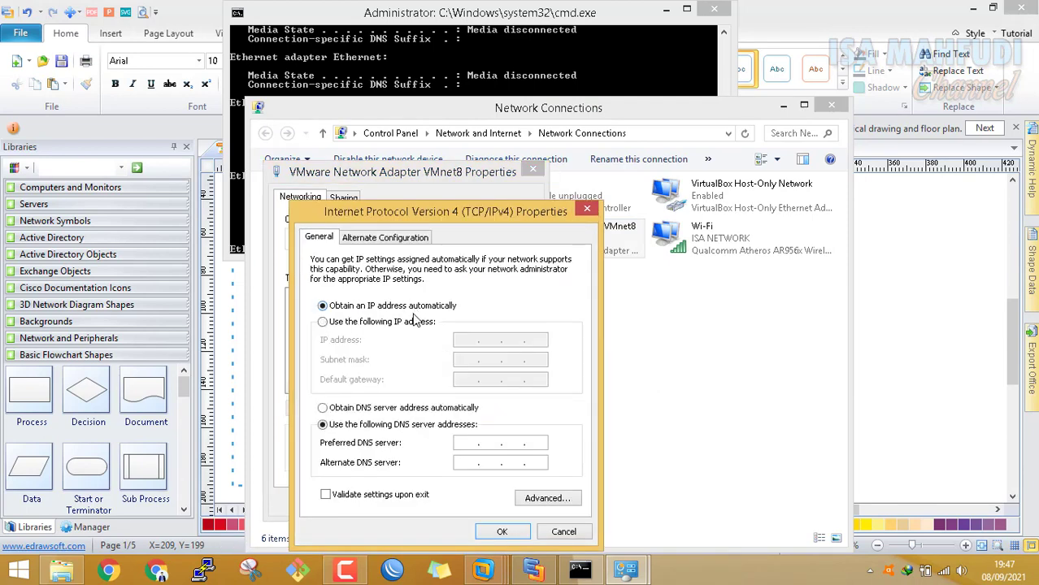
left_click(415, 322)
left_click(469, 343)
type("192.168.")
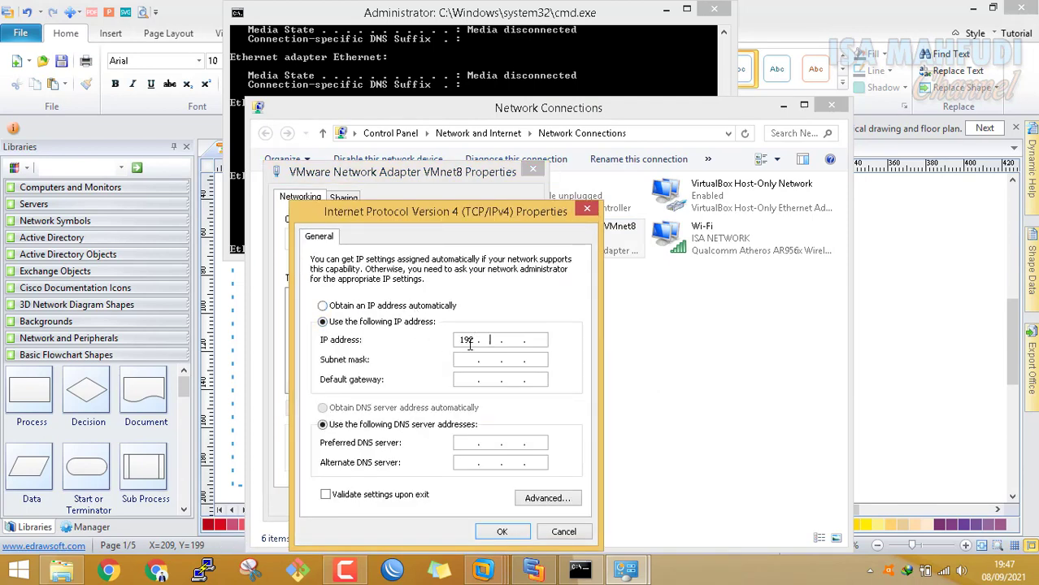
type("26.")
type("1")
key("Tab")
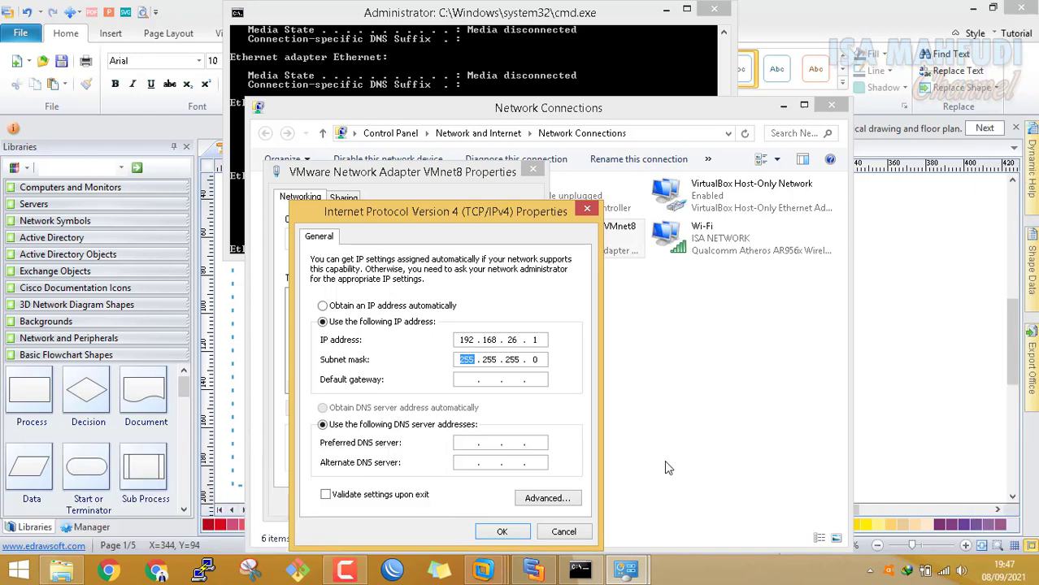
left_click(502, 532)
left_click(465, 509)
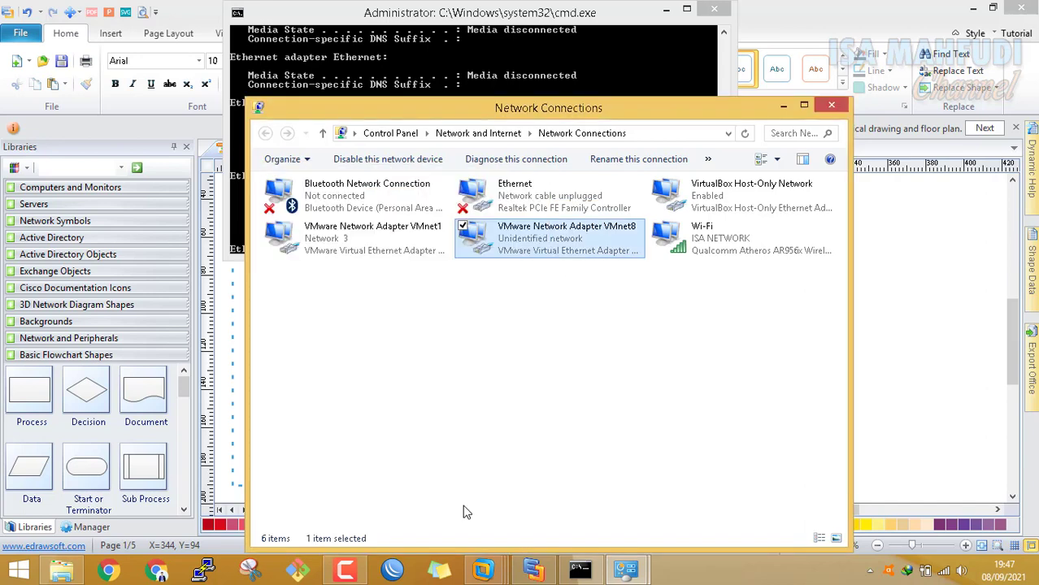
left_click(558, 94)
Rerun ipconfig in Command Prompt and review the current adapter addresses
key("Up")
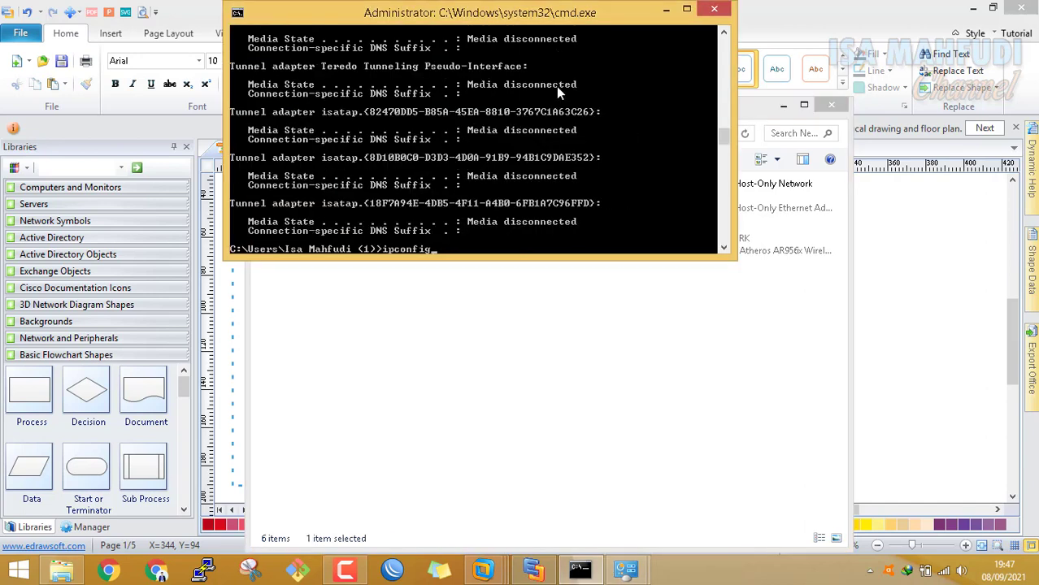
key("Return")
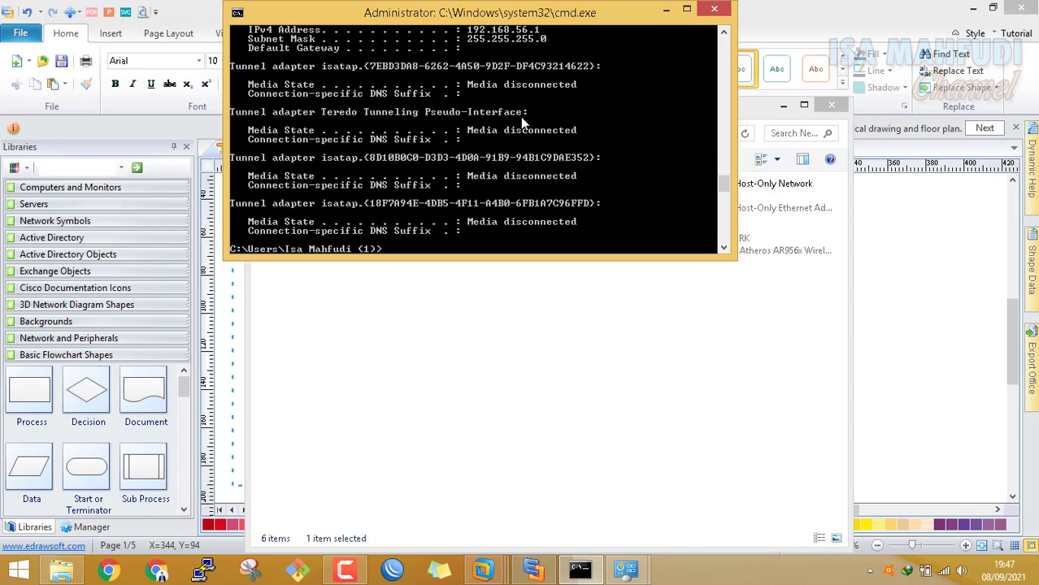
scroll(515, 122, "up", 10)
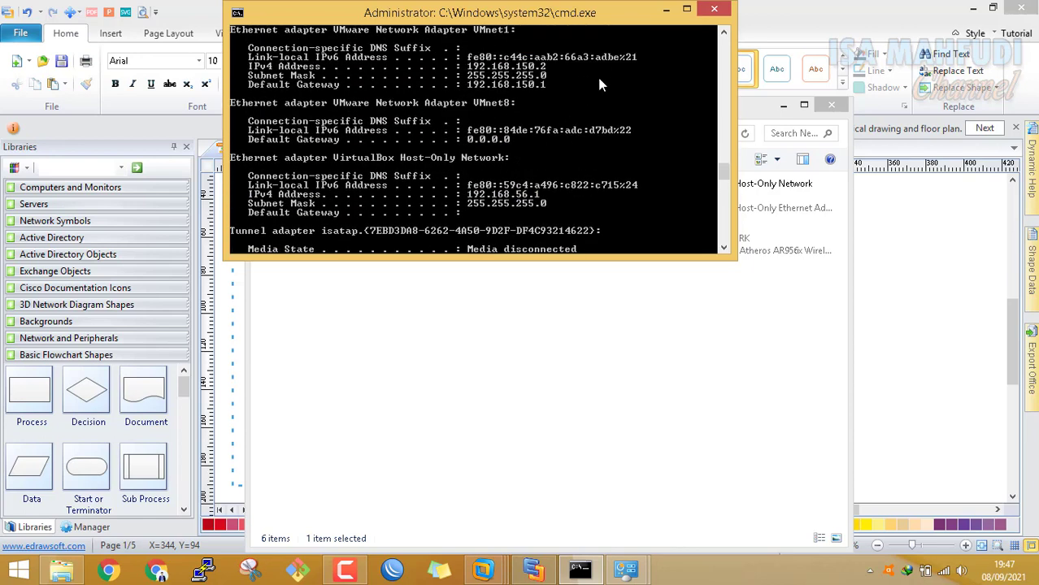
scroll(597, 64, "down", 4)
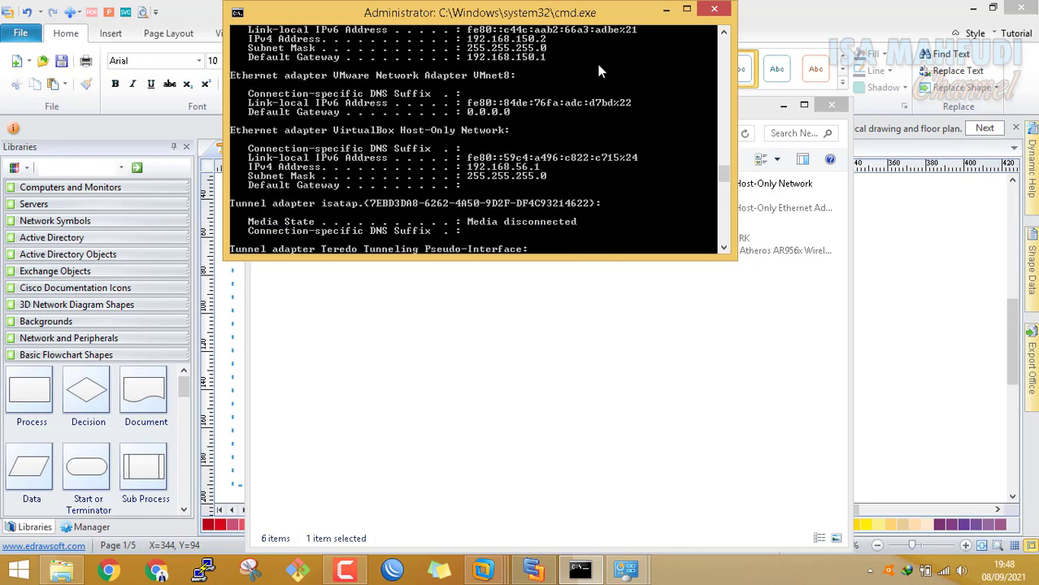
scroll(598, 64, "up", 3)
scroll(598, 64, "up", 1)
scroll(598, 64, "down", 3)
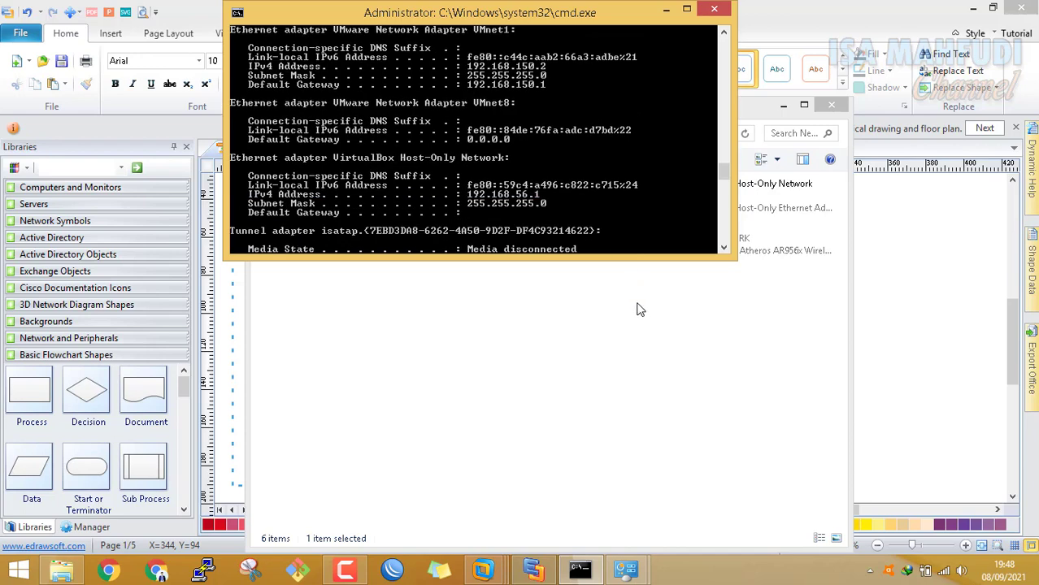
Disable and re-enable the VMnet8 adapter, allowing device discovery on the network
left_click(549, 274)
left_click(543, 248)
right_click(550, 247)
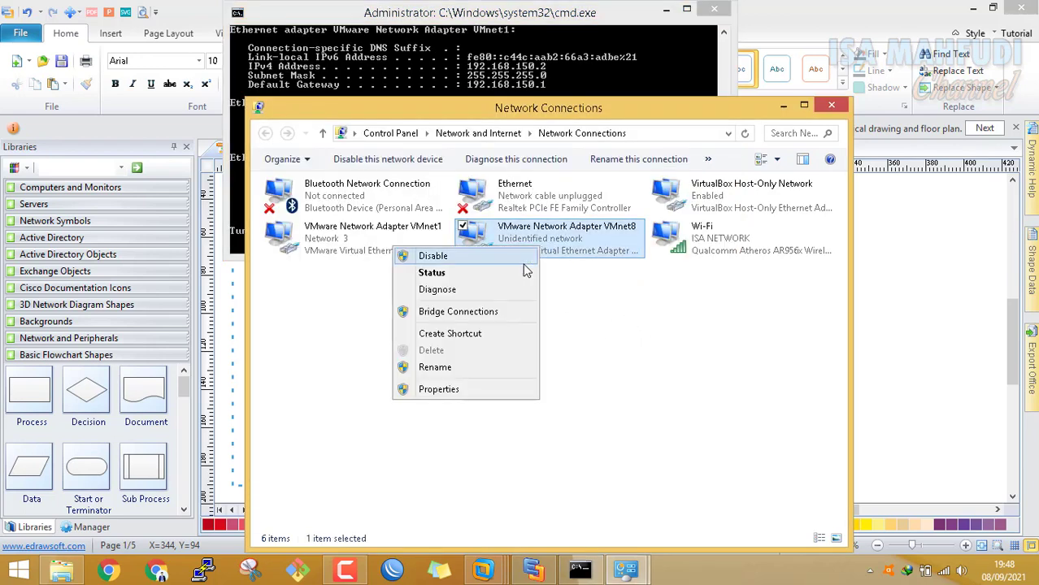
left_click(529, 274)
right_click(531, 251)
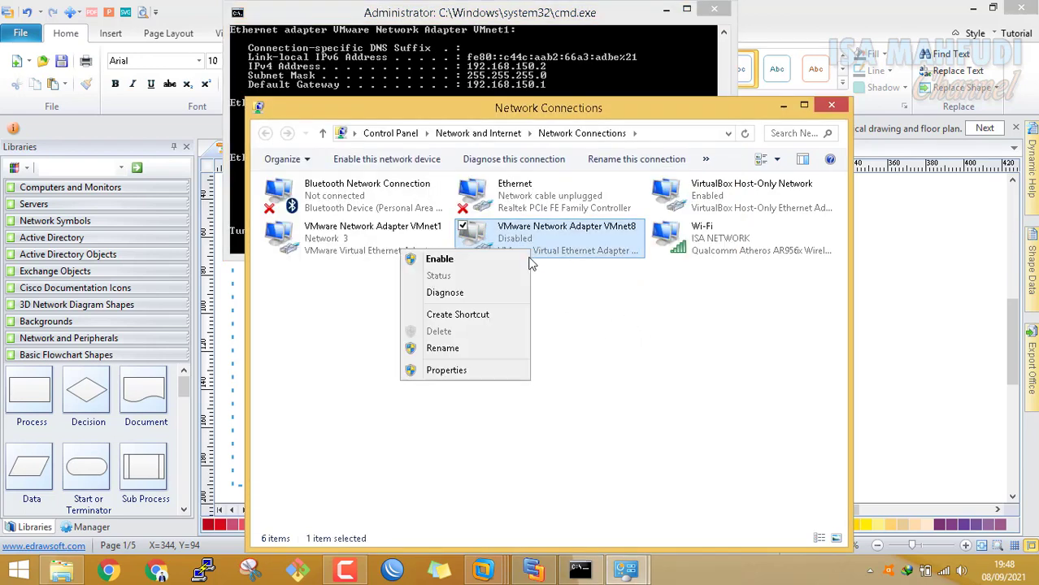
left_click(521, 260)
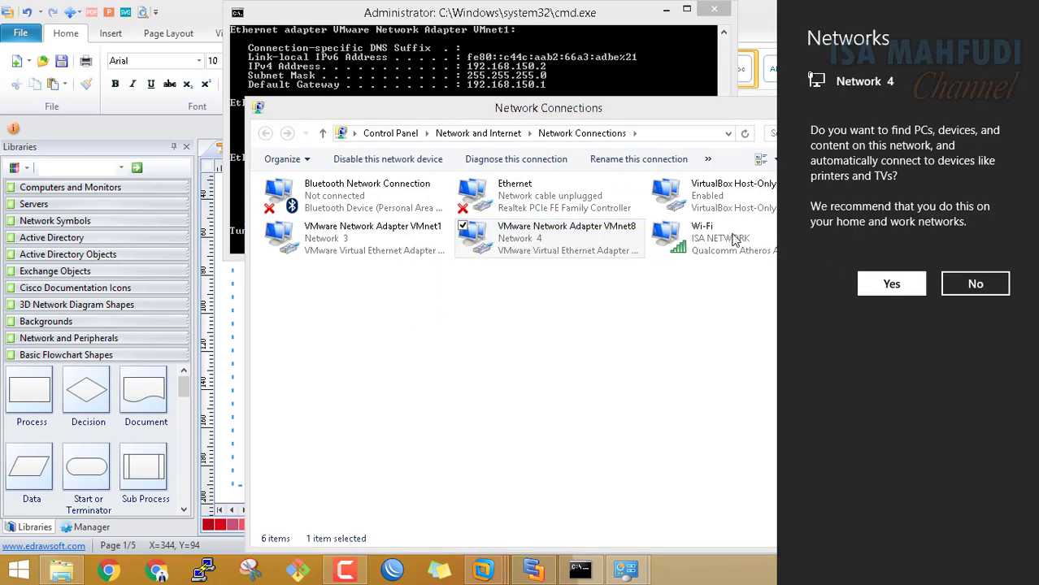
left_click(892, 284)
Rerun ipconfig to confirm VMnet8 at 192.168.26.1, then bring up the Mikrotik_ VM
left_click(570, 64)
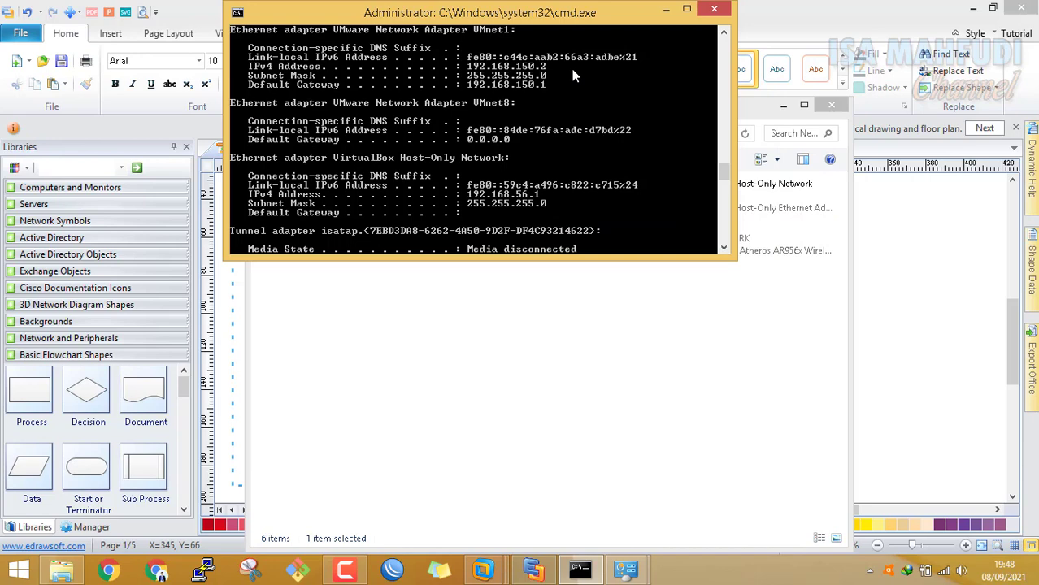
key("Up")
key("Return")
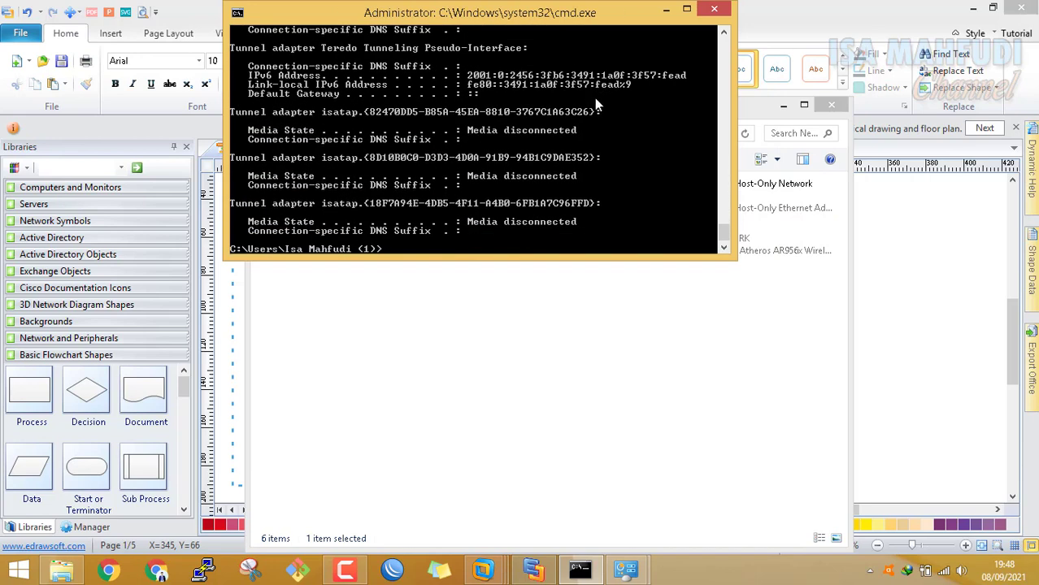
scroll(567, 150, "up", 8)
scroll(563, 147, "up", 2)
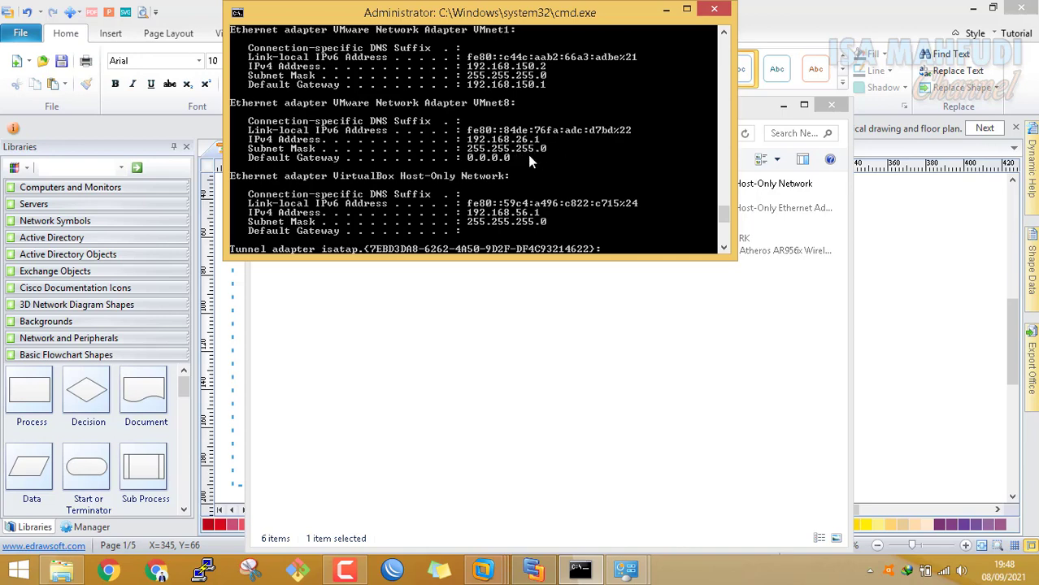
left_click(606, 345)
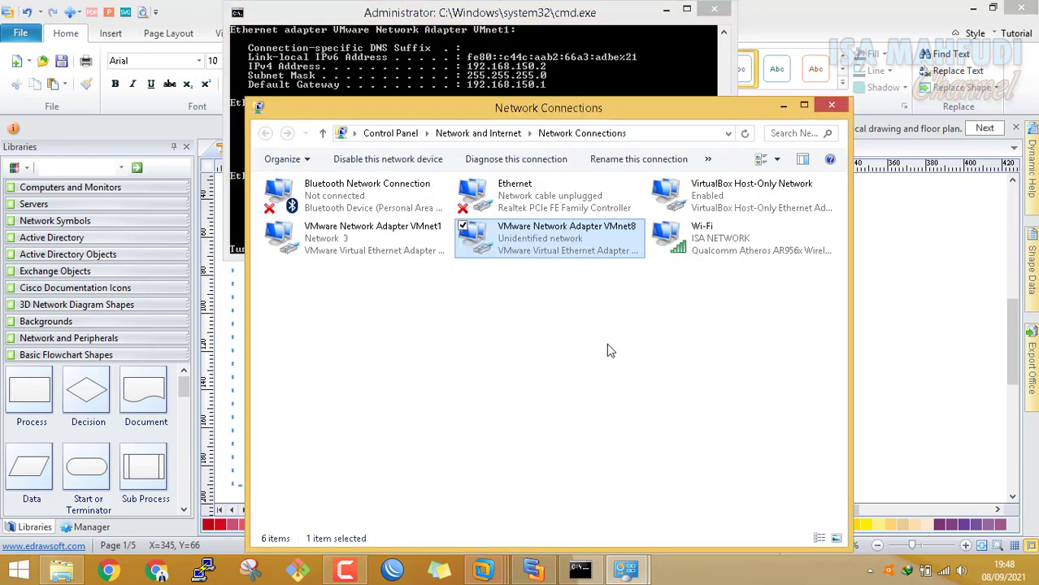
mouse_move(485, 570)
left_click(511, 474)
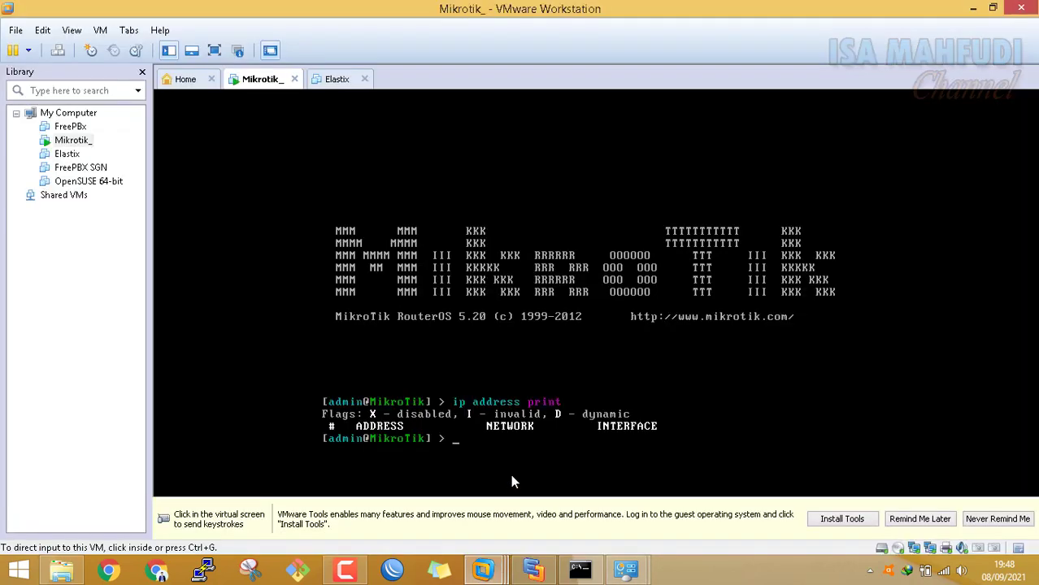
On the MikroTik, run 'ip address add address=192.168.26.2/24 interface=ether1 disabled=no'
left_click(582, 388)
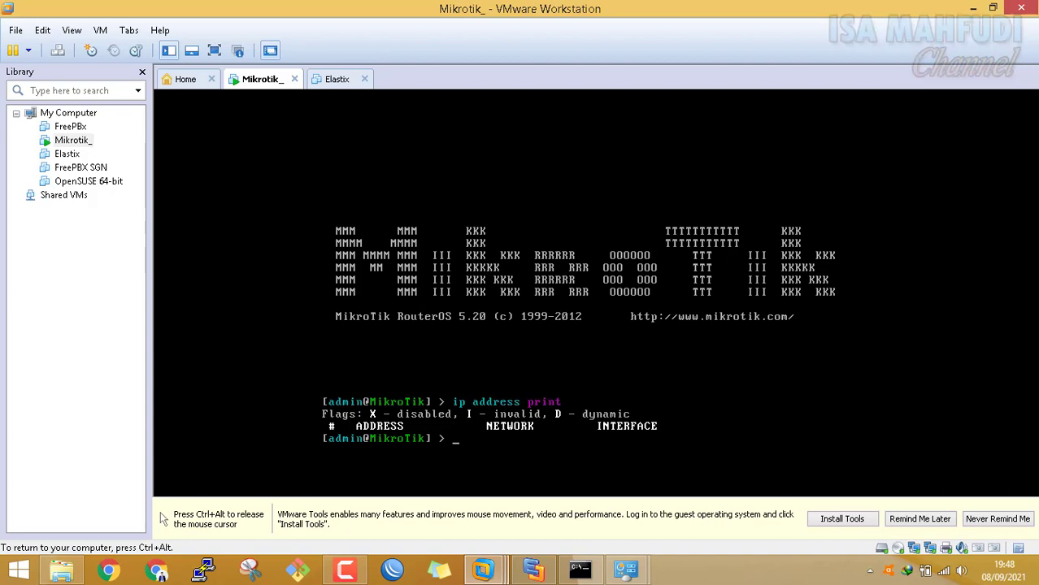
type("ip add")
key("Tab")
type("add")
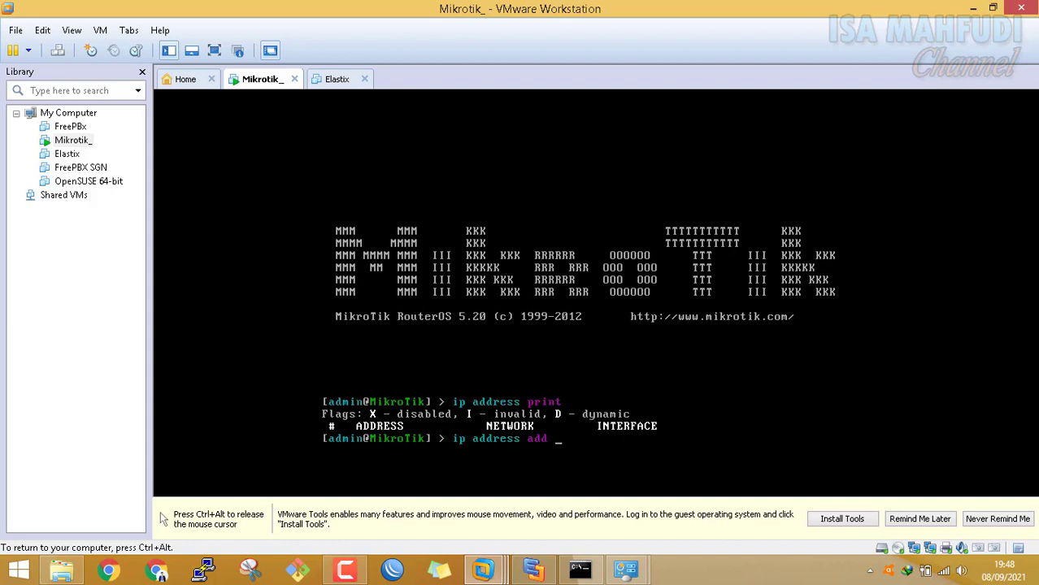
type(" add")
key("Tab")
type("192.168.")
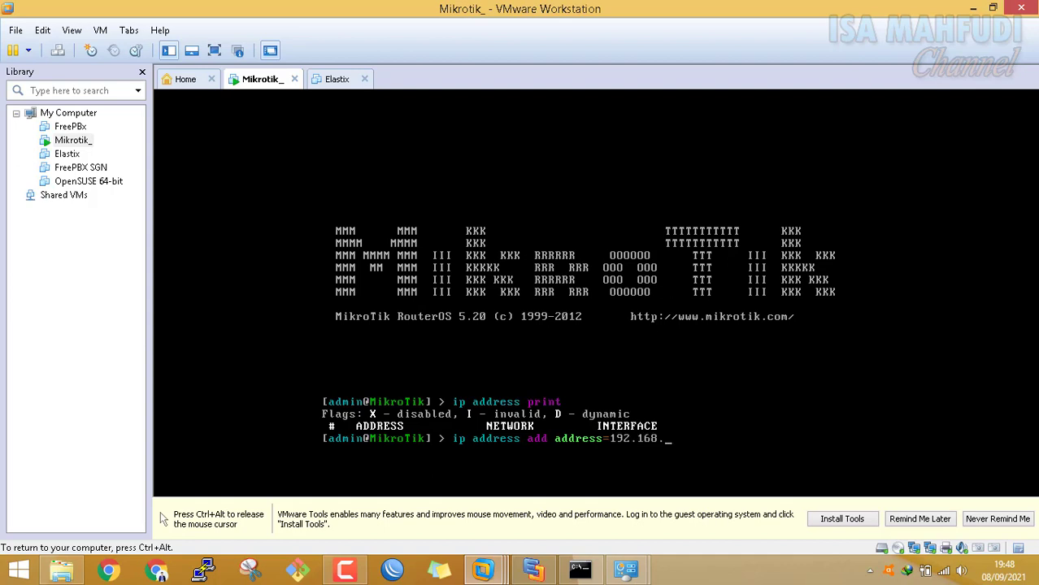
type("26.2/")
type("24 interface=")
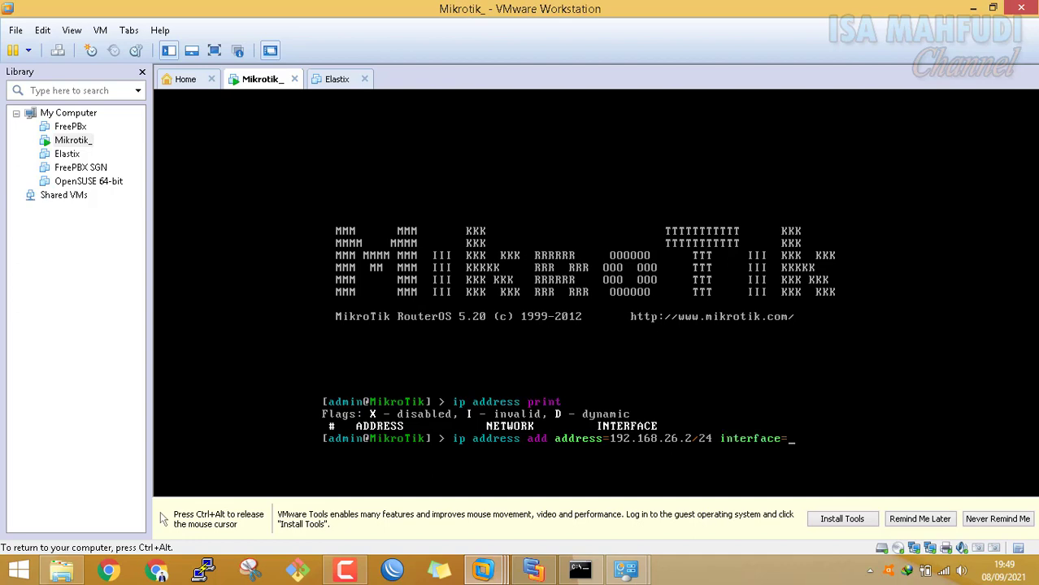
type("e")
key("BackSpace")
key("BackSpace")
key("BackSpace")
key("BackSpace")
key("BackSpace")
key("BackSpace")
key("BackSpace")
key("BackSpace")
key("BackSpace")
key("BackSpace")
key("BackSpace")
type("in")
key("Tab")
key("Tab")
type("1 disabled=")
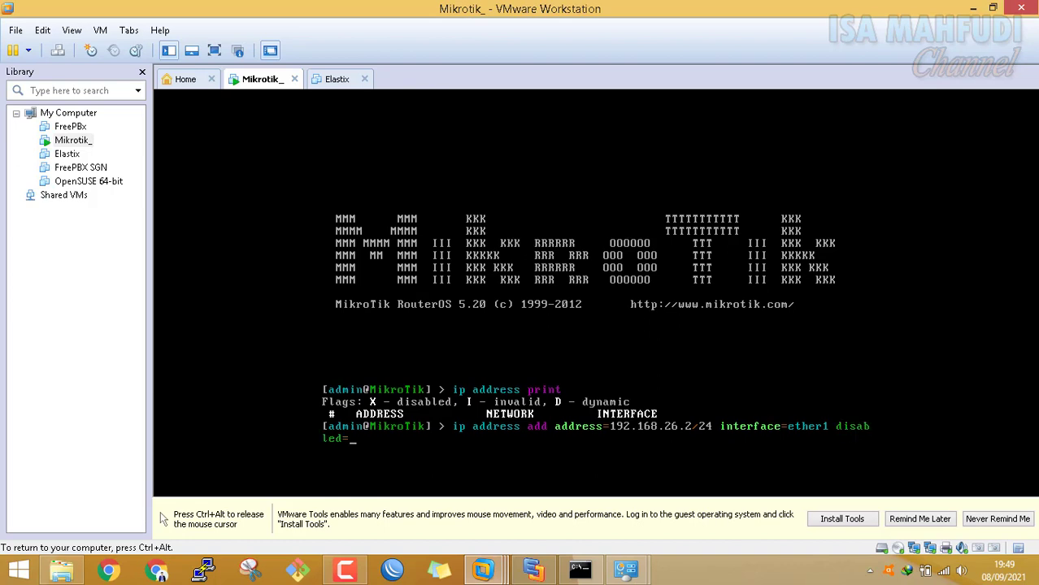
type("no")
key("Return")
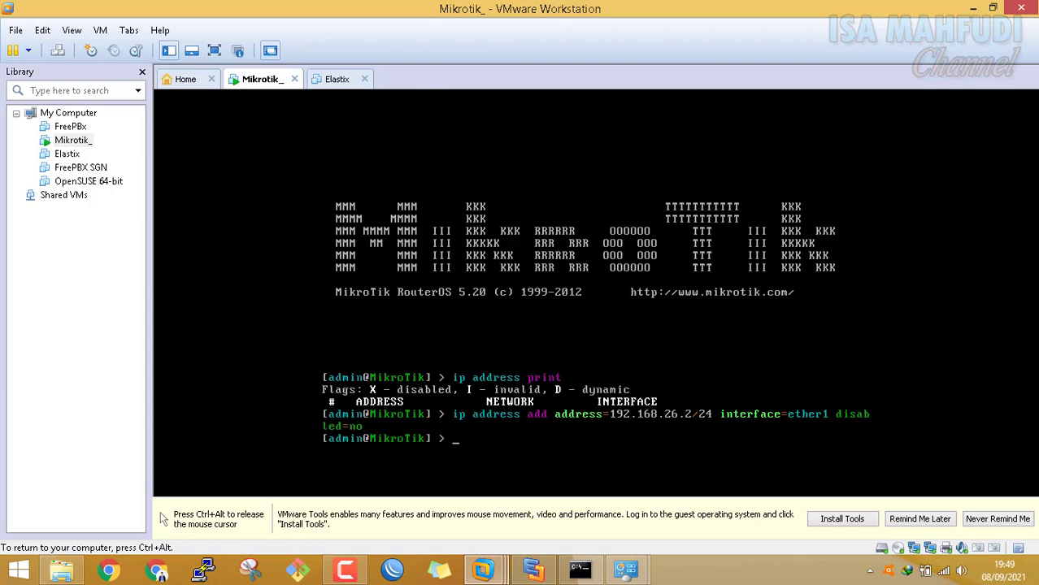
Verify the new address with 'ip address print', then return to the Edraw diagram
type("ip address print")
key("Return")
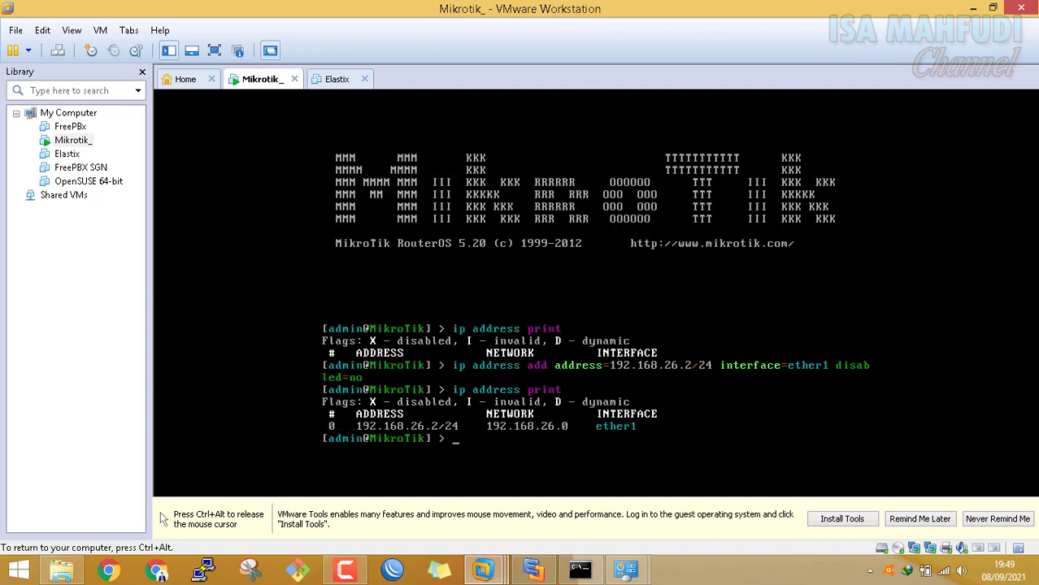
left_click(532, 569)
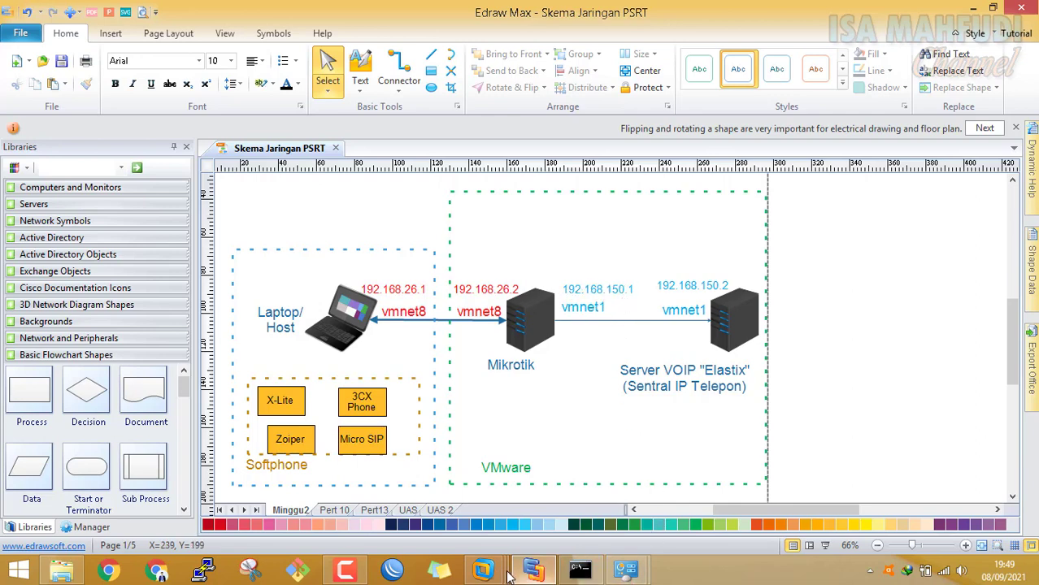
On the MikroTik, run 'ip address add address=192.168.150.1/24 interface=ether2 disabled=no'
mouse_move(485, 569)
left_click(520, 492)
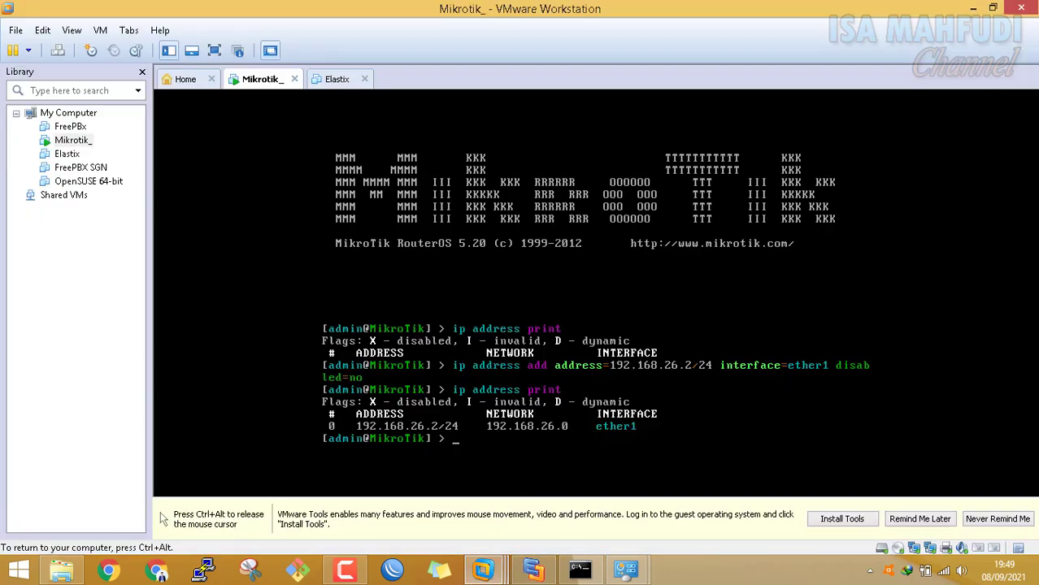
type("ip address add address=192")
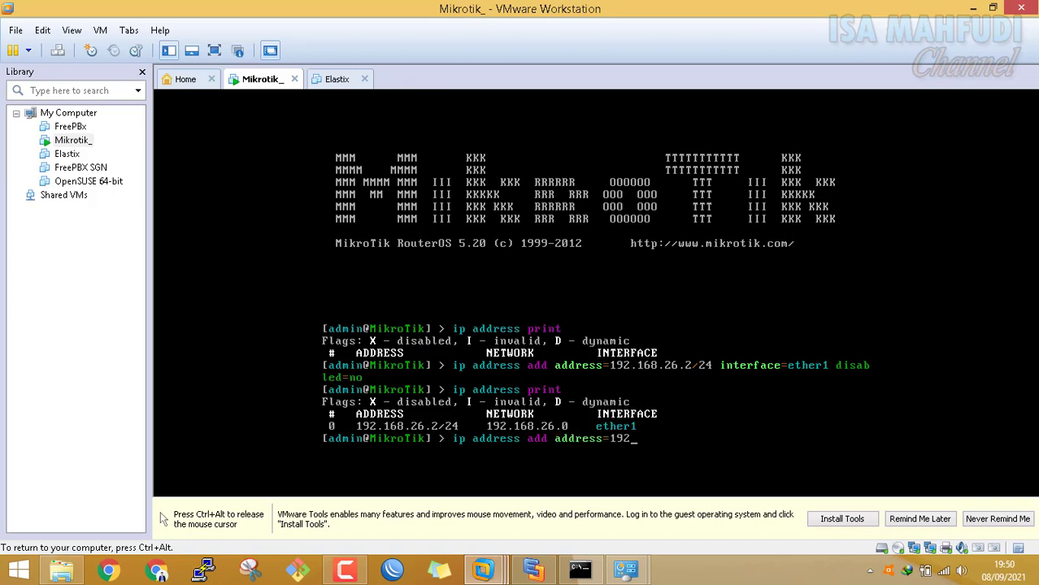
type(".168.150.1/24 i")
key("Tab")
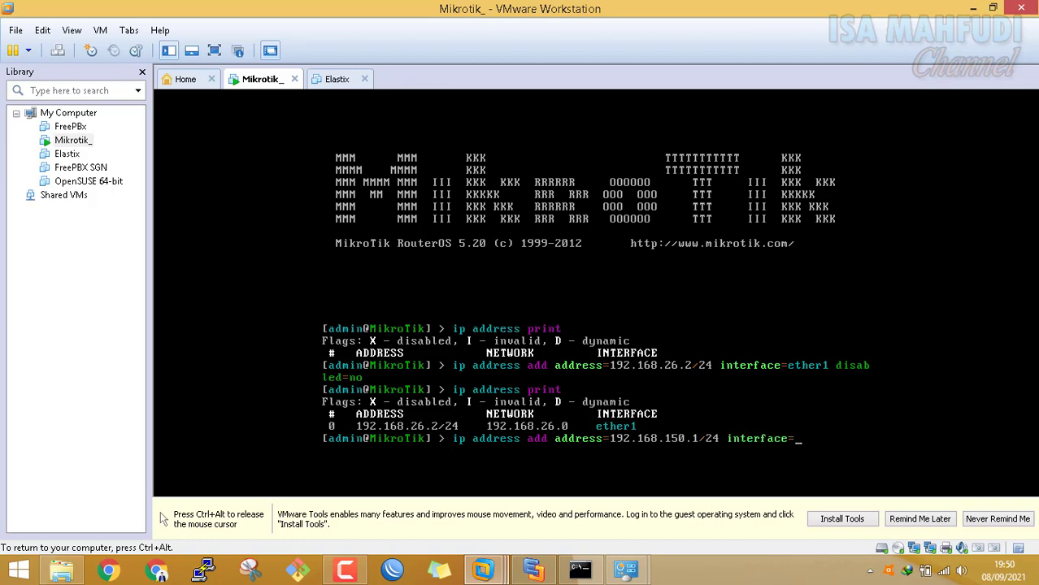
type("ether2 disabled=no")
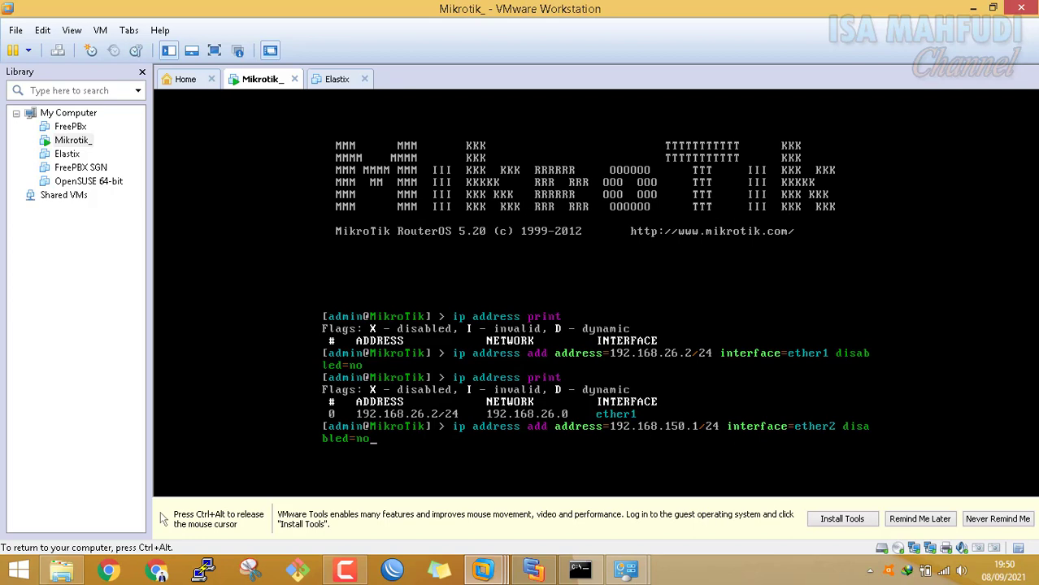
key("Return")
List the router's addresses with 'ip address print', then return to the Edraw diagram
type("ip address p")
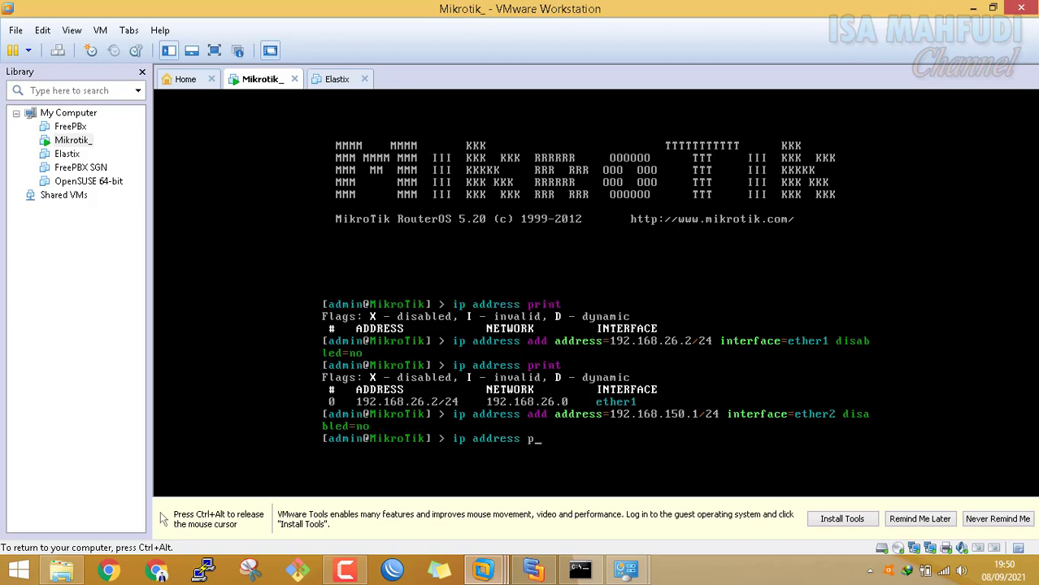
type("rint")
key("Return")
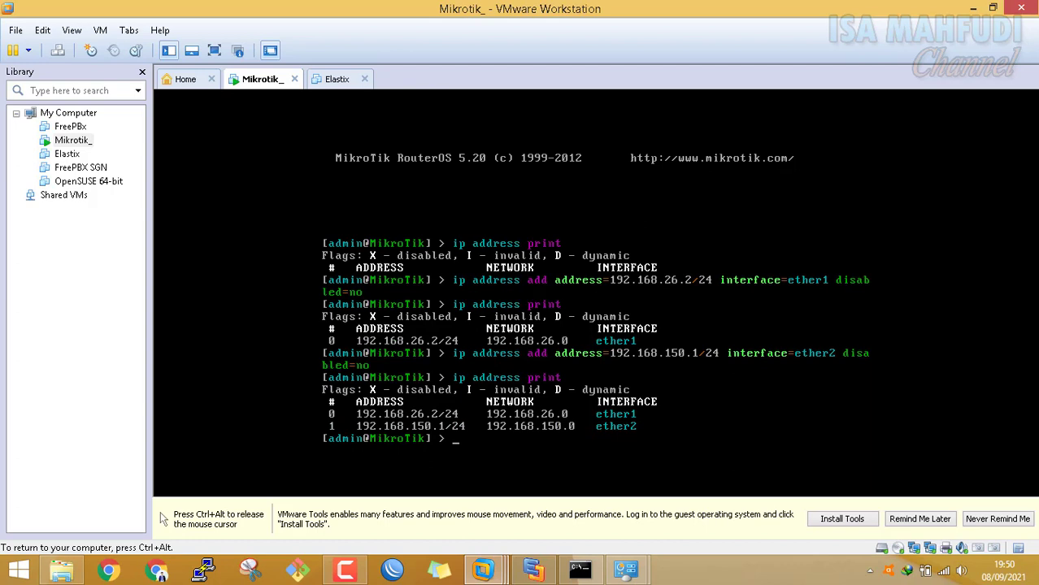
key("ctrl+alt")
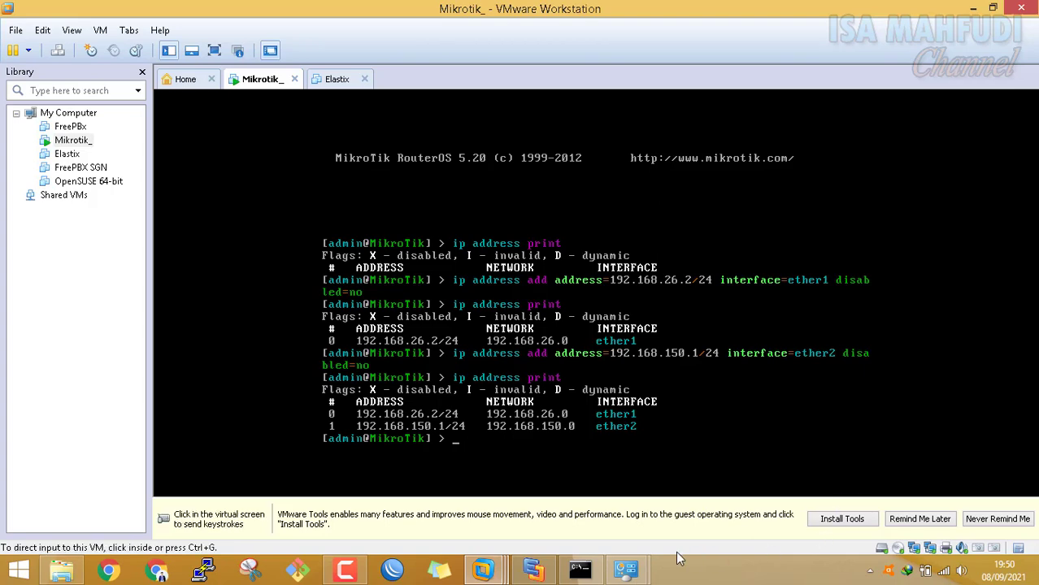
left_click(532, 570)
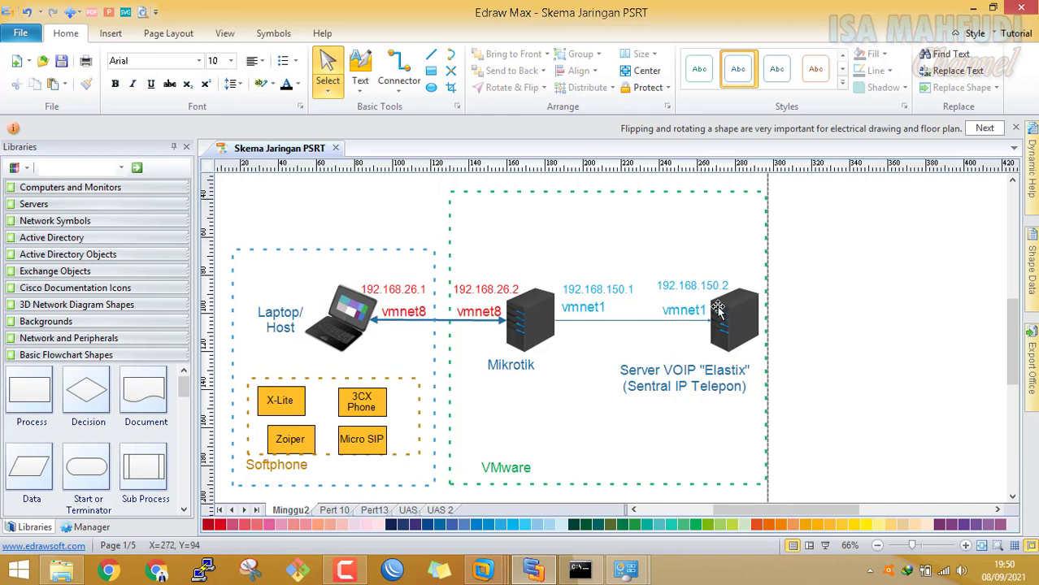
Open the powered-off Elastix machine's summary page from the Library
left_click(483, 570)
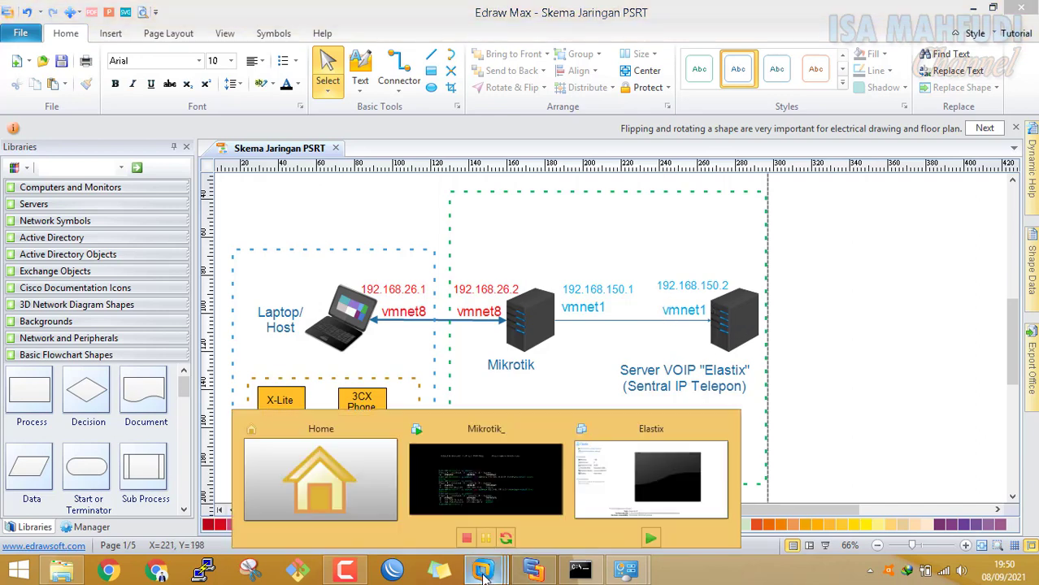
left_click(523, 451)
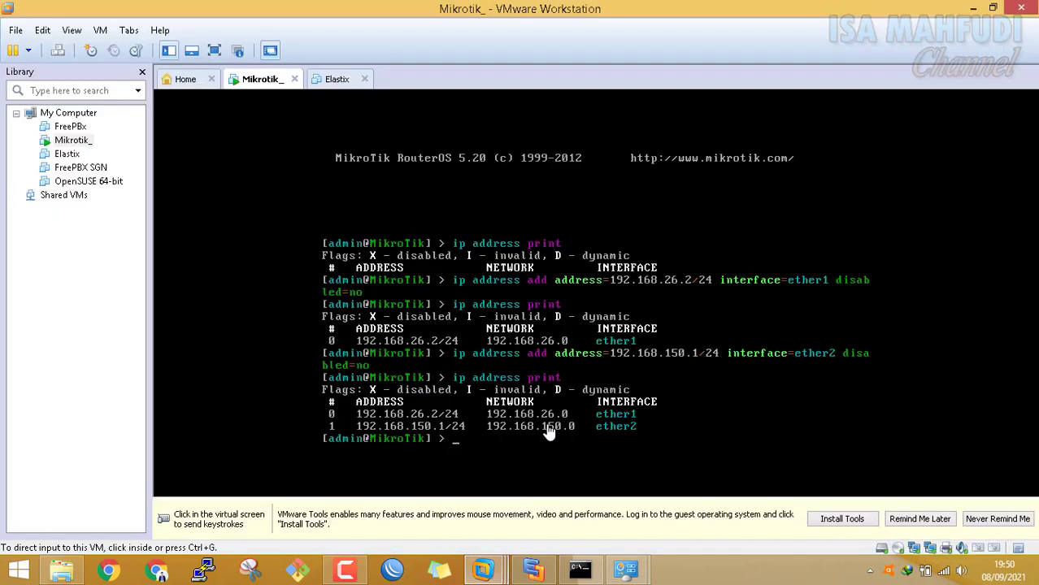
right_click(63, 160)
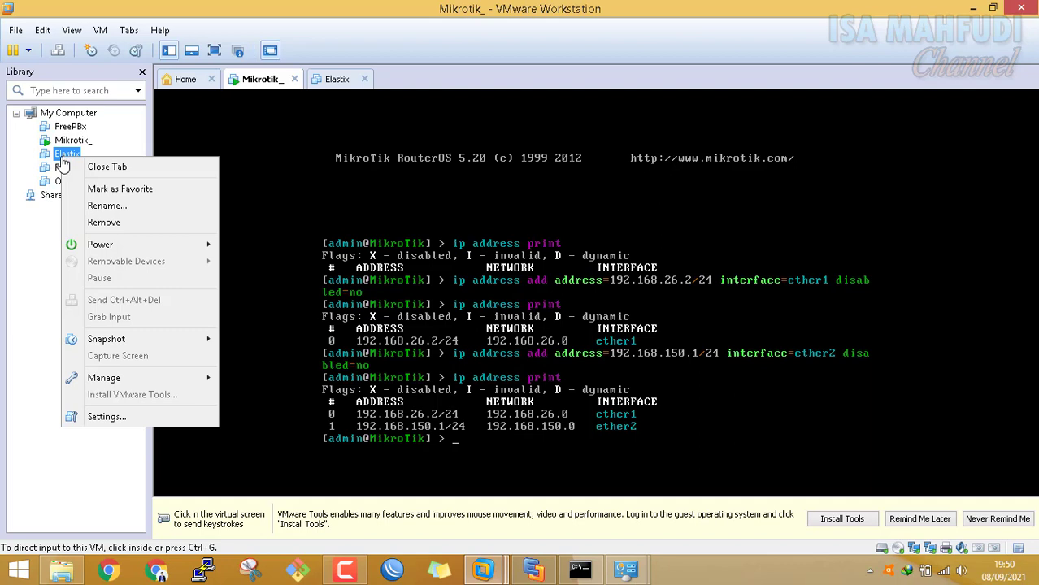
left_click(63, 159)
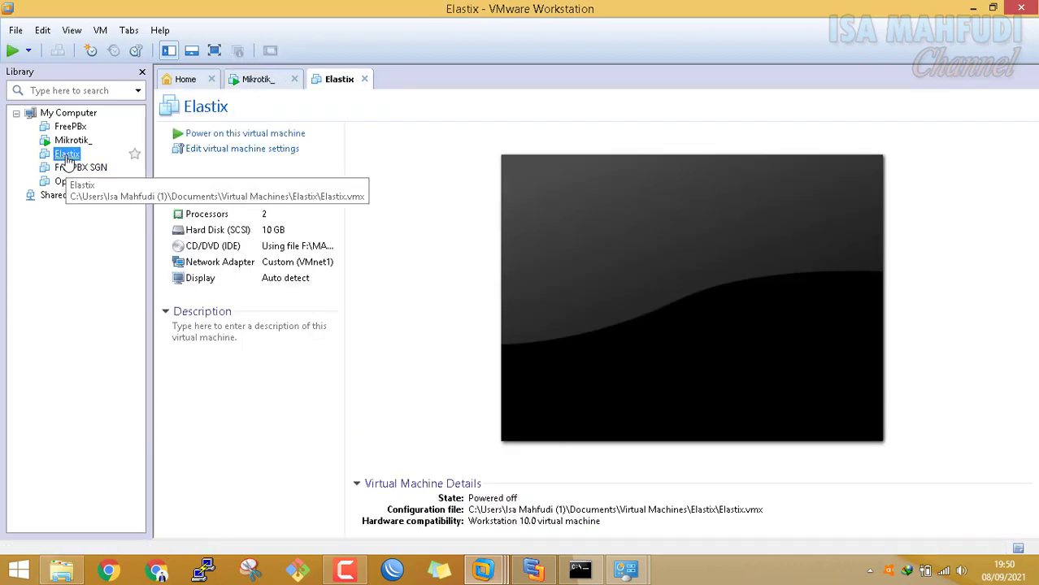
Temporarily switch the Elastix network adapter to NAT and apply
double_click(329, 265)
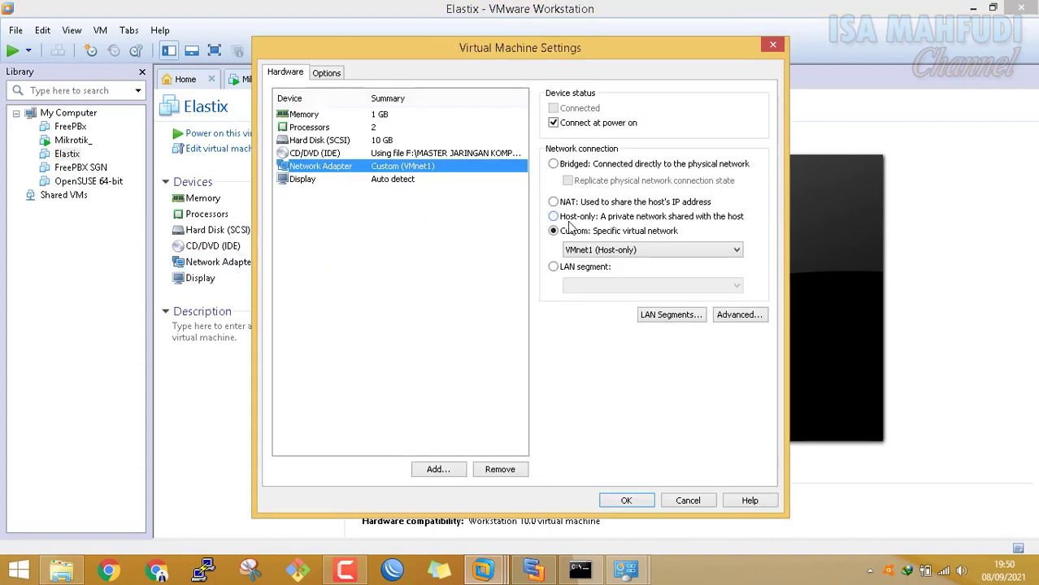
left_click(597, 251)
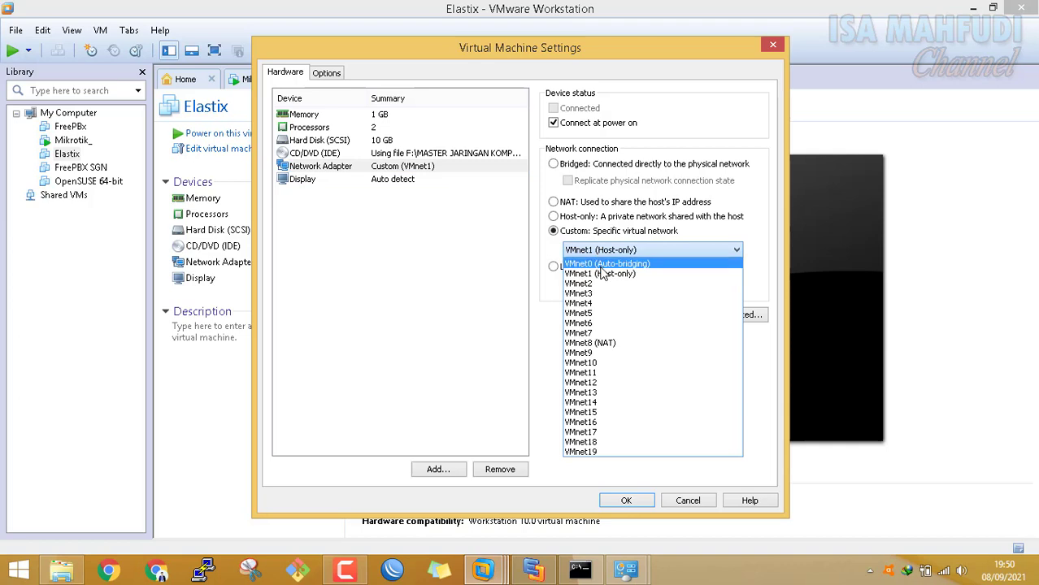
left_click(588, 219)
left_click(582, 205)
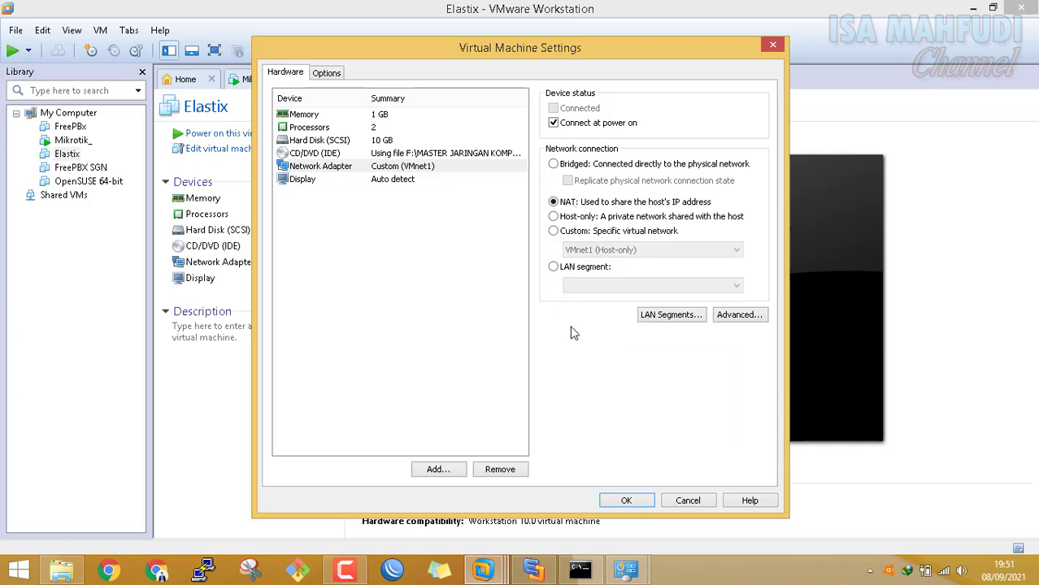
left_click(626, 500)
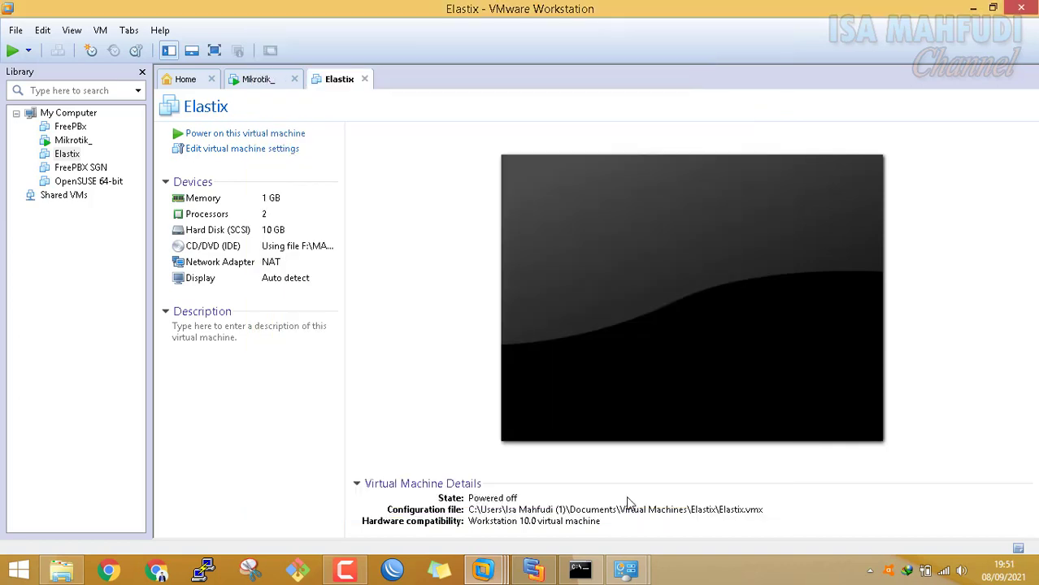
left_click(274, 267)
Set the Elastix network adapter to Custom: VMnet1 (Host-only) and apply
double_click(273, 268)
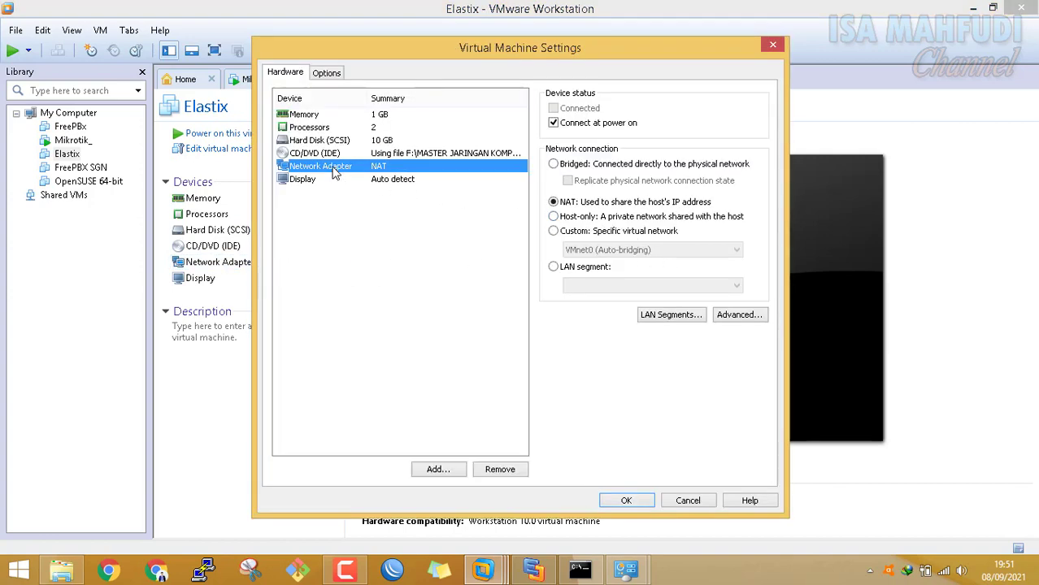
left_click(562, 232)
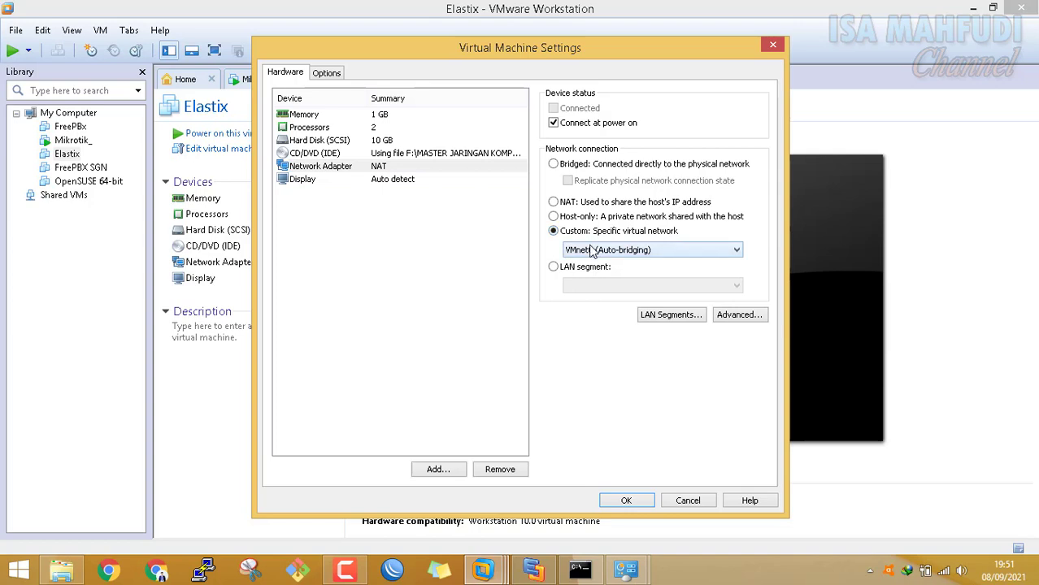
left_click(592, 252)
left_click(582, 276)
left_click(626, 501)
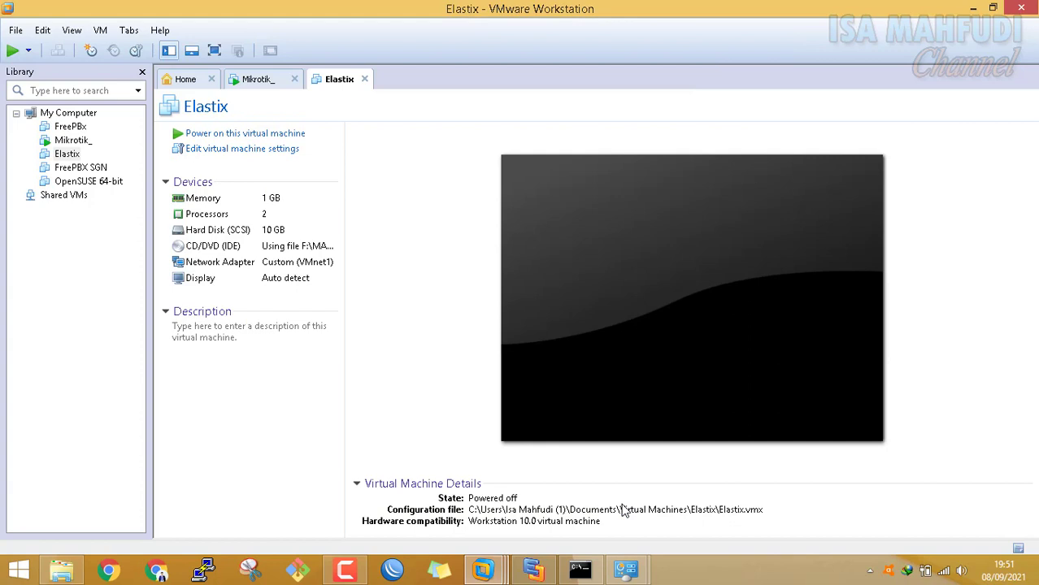
Power on the Elastix VM and boot the default CentOS entry from the GRUB menu
left_click(222, 135)
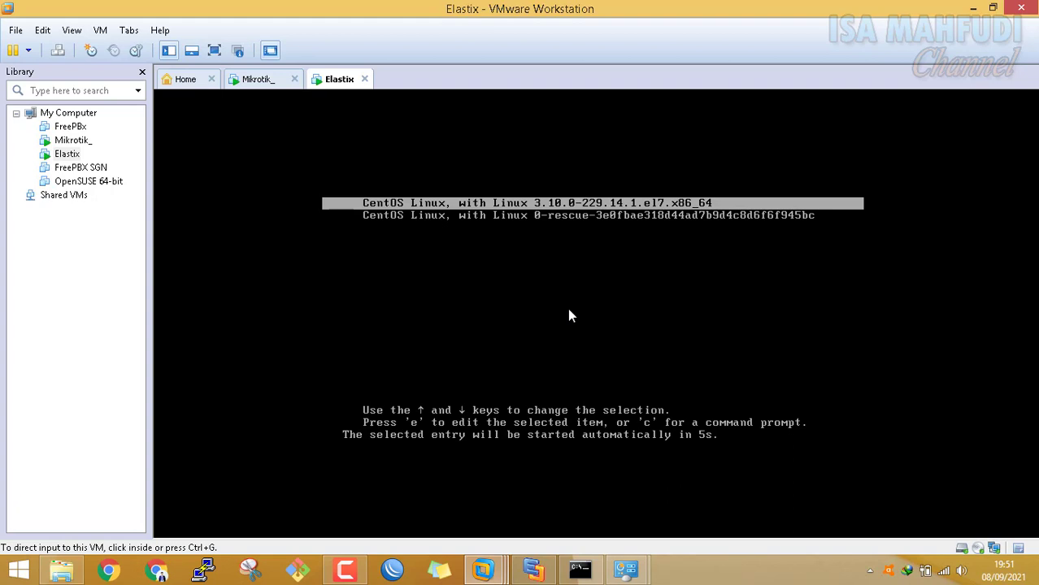
left_click(579, 260)
key("Return")
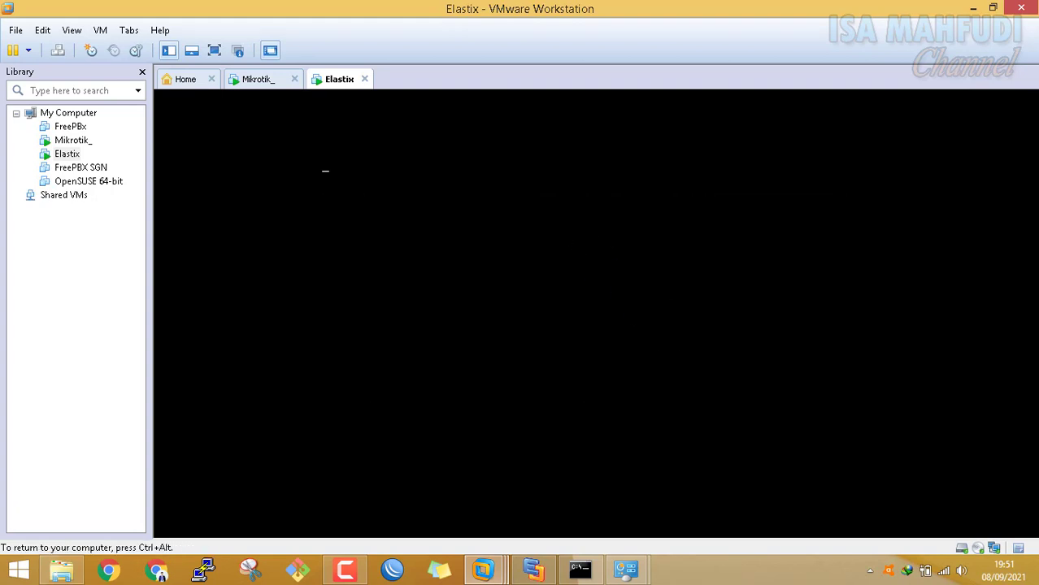
key("ctrl+alt")
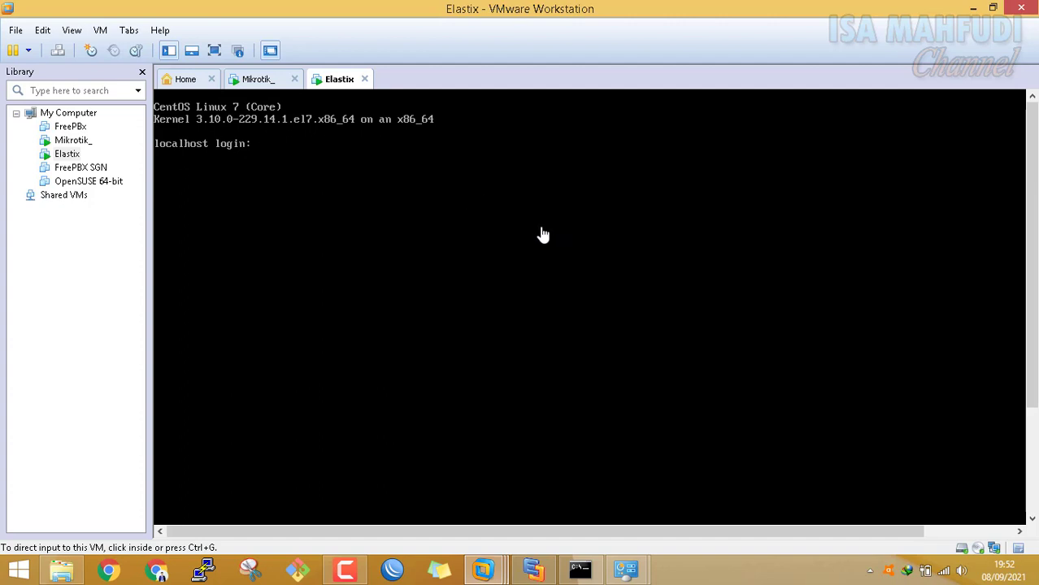
left_click(390, 199)
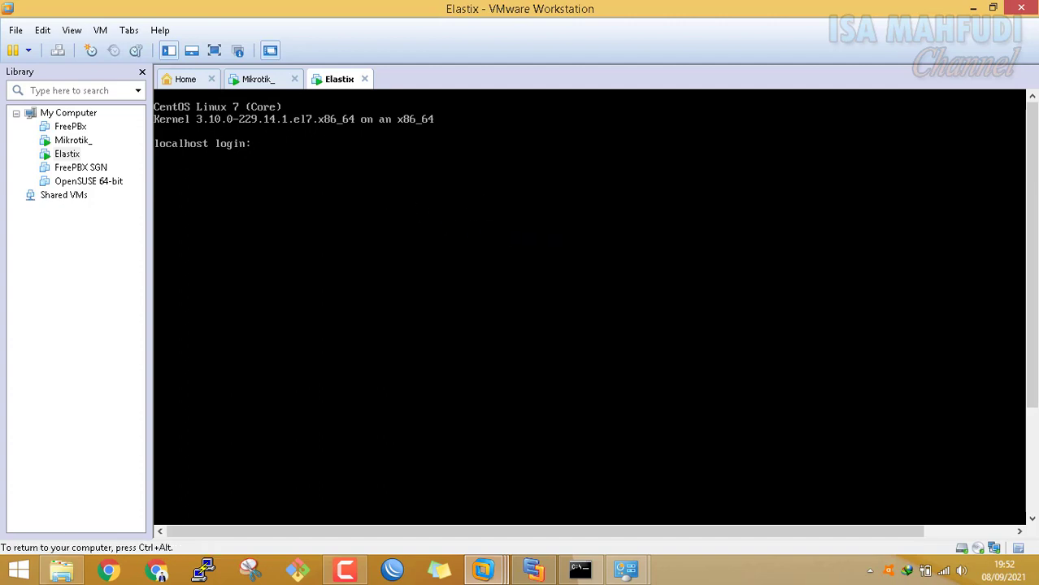
type("root")
key("Return")
key("Return")
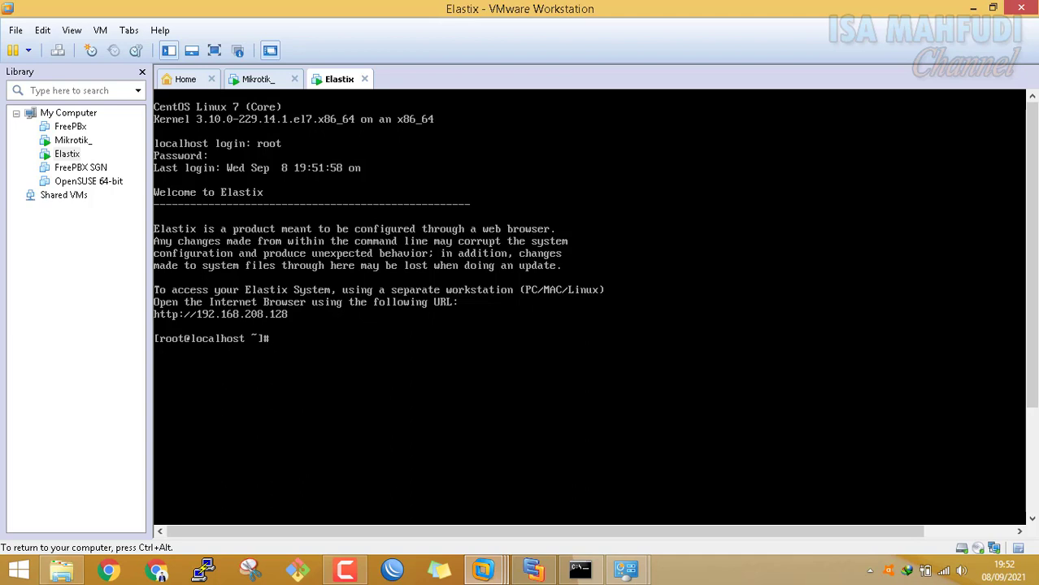
key("ctrl+alt")
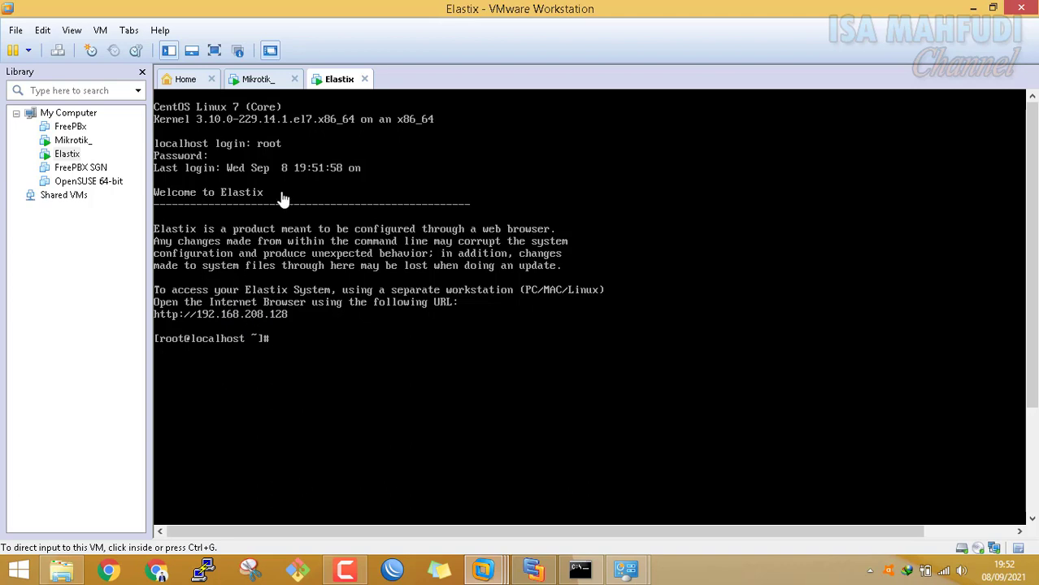
left_click(262, 83)
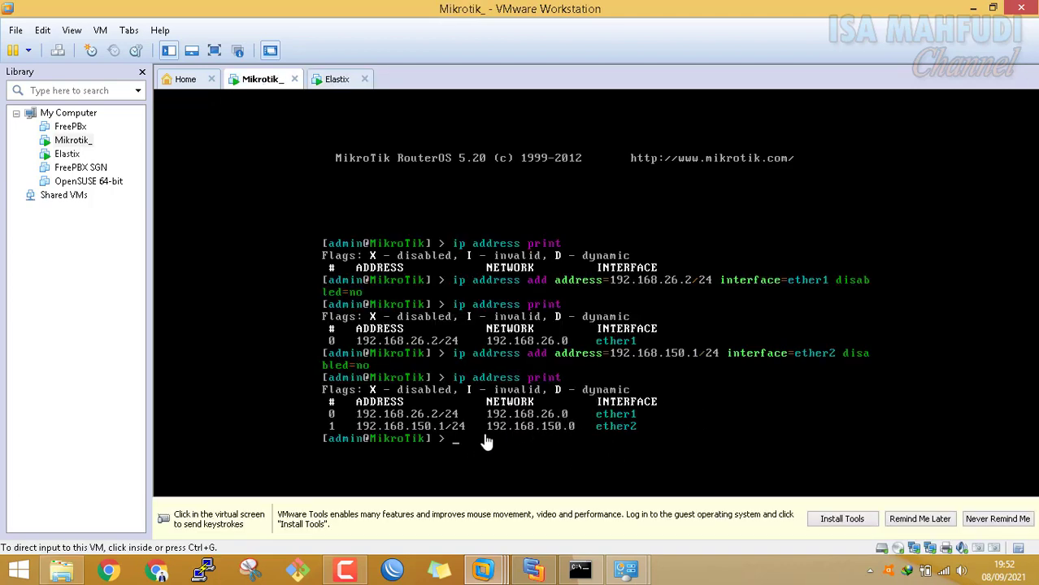
left_click(333, 80)
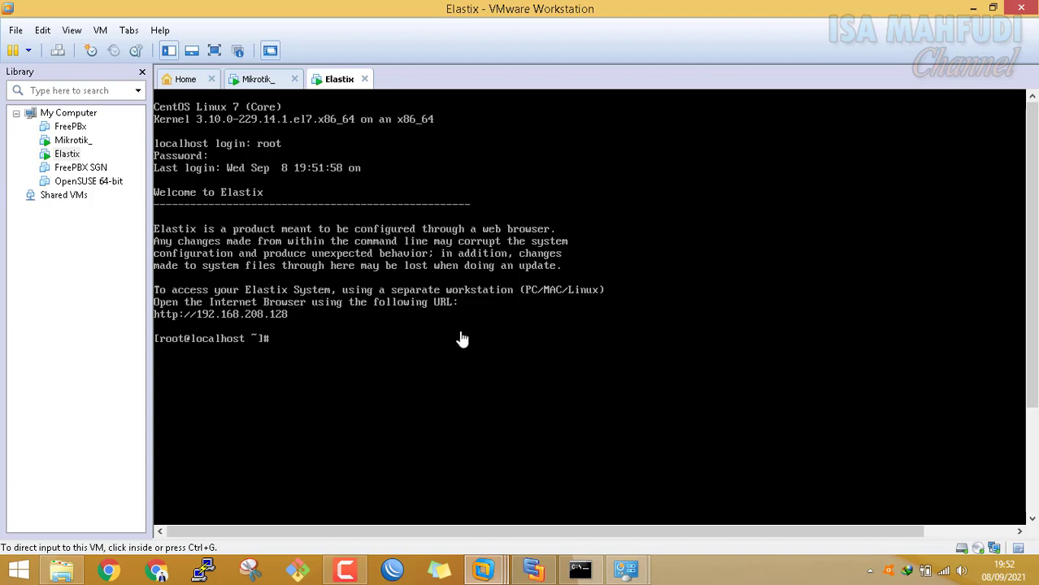
Run ifconfig on Elastix, showing eth0 at 192.168.208.128
left_click(379, 334)
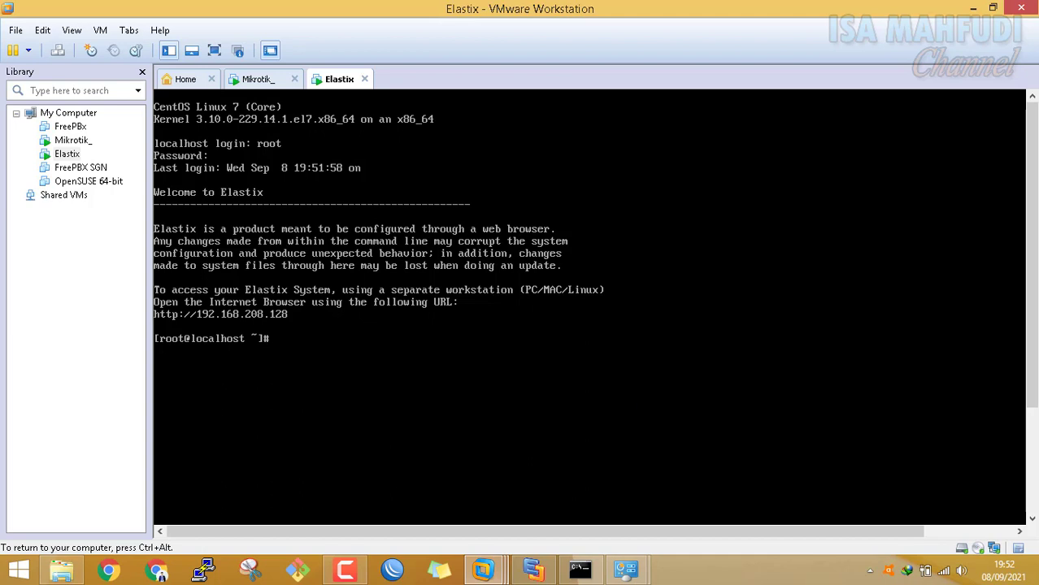
type("ifconfig")
key("BackSpace")
key("BackSpace")
key("BackSpace")
key("BackSpace")
key("BackSpace")
key("BackSpace")
key("BackSpace")
key("BackSpace")
type("ifconfi")
key("BackSpace")
key("BackSpace")
key("BackSpace")
key("BackSpace")
key("BackSpace")
key("BackSpace")
key("BackSpace")
type("ifconfig")
key("Return")
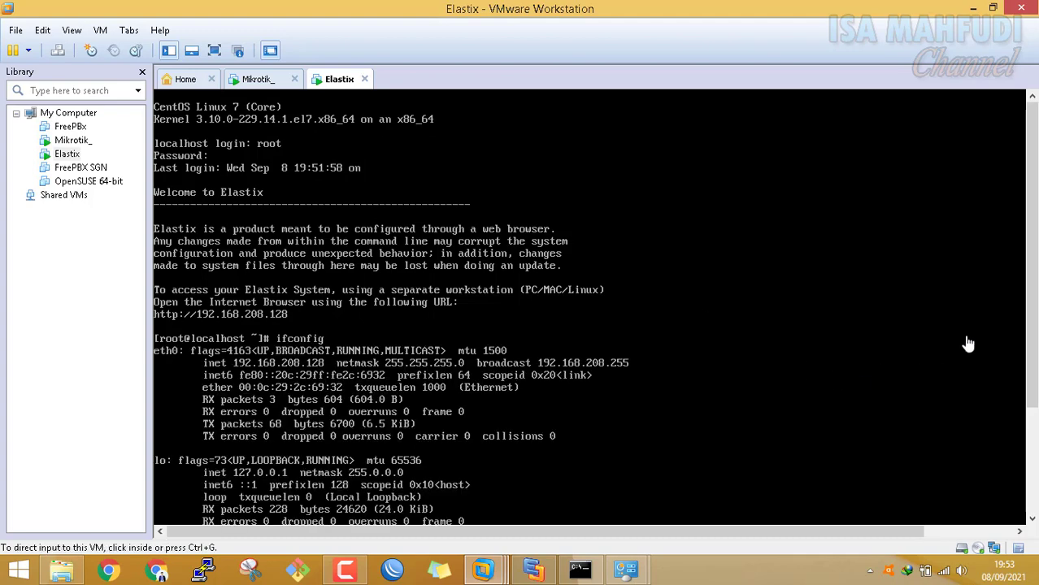
left_click_drag(1018, 296, 1036, 429)
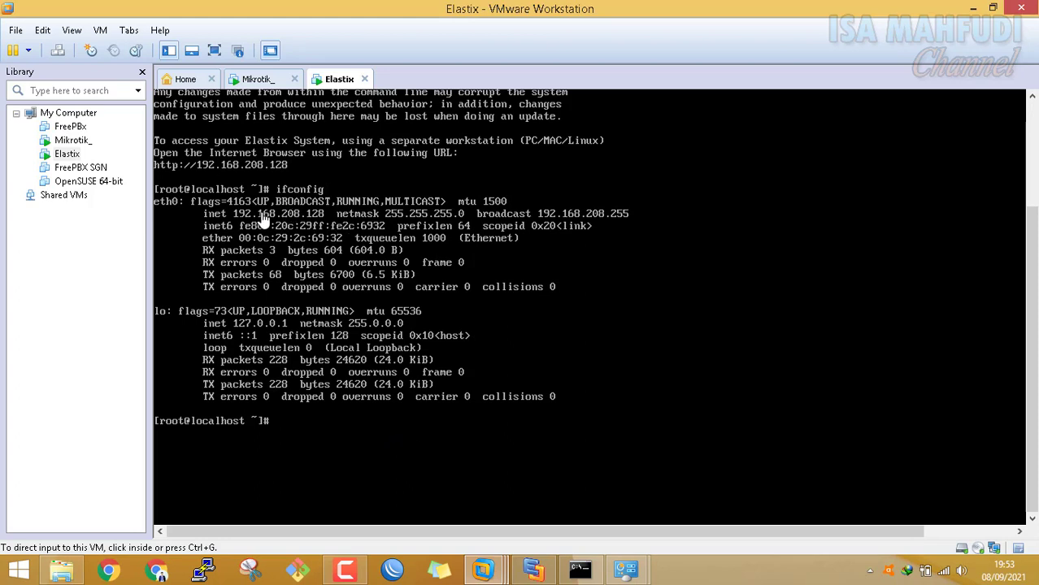
Begin typing 'ifconfig eth0 192.168.150' in the Elastix console
left_click(359, 412)
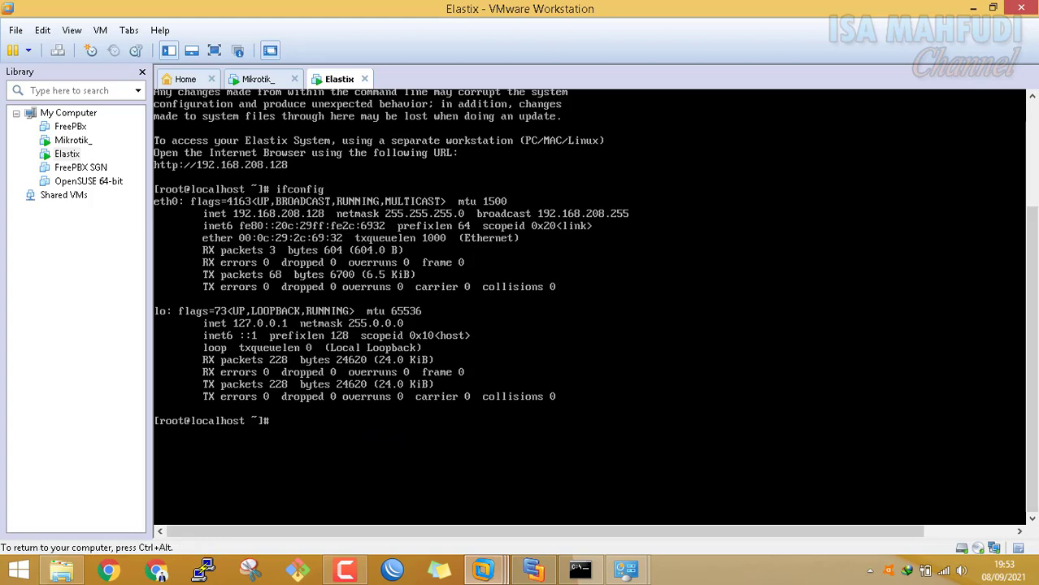
type("ifconfig")
key("ctrl+alt")
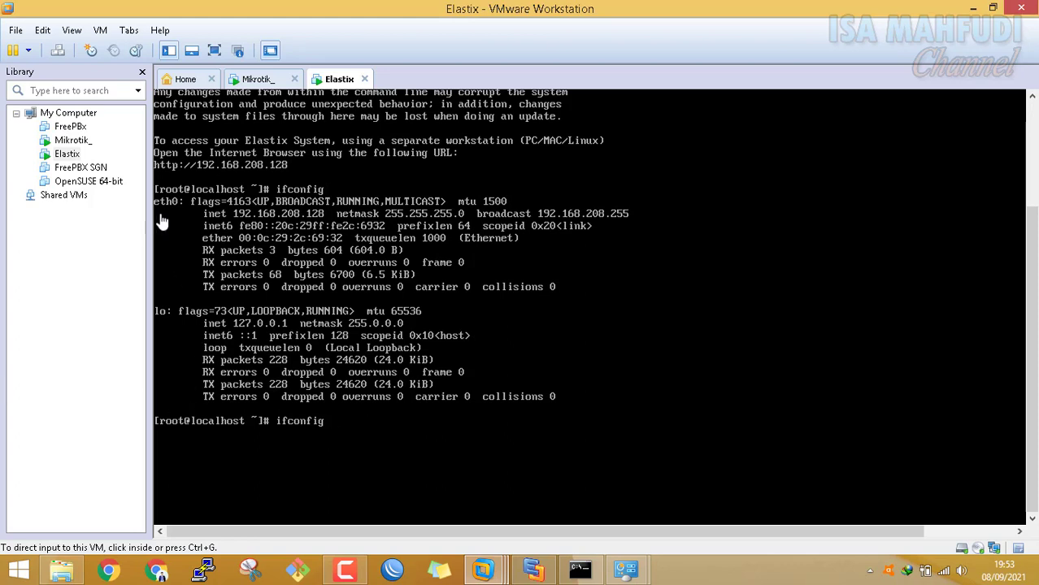
left_click(436, 469)
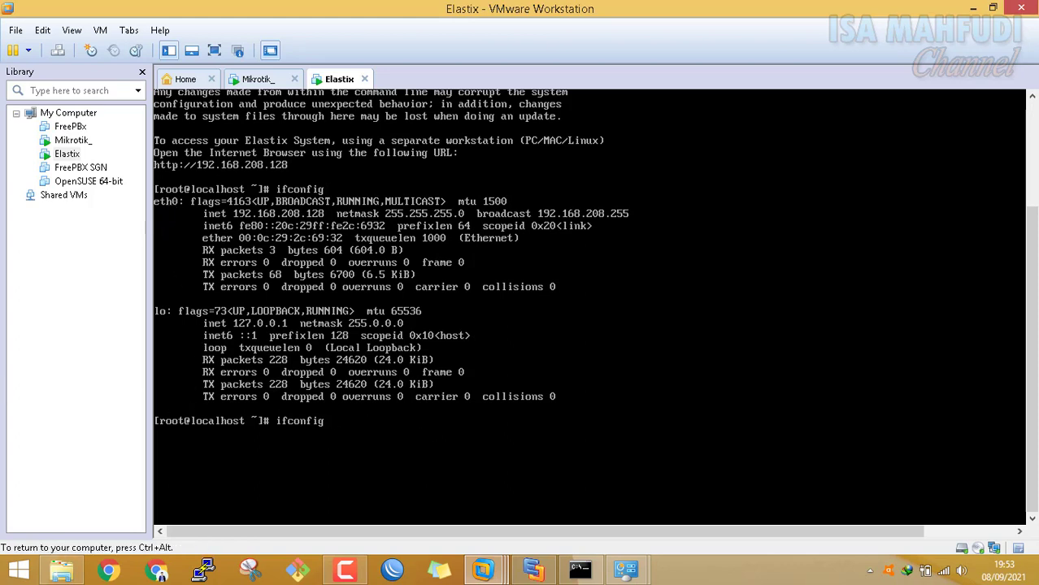
type("eth0")
type("192.168.")
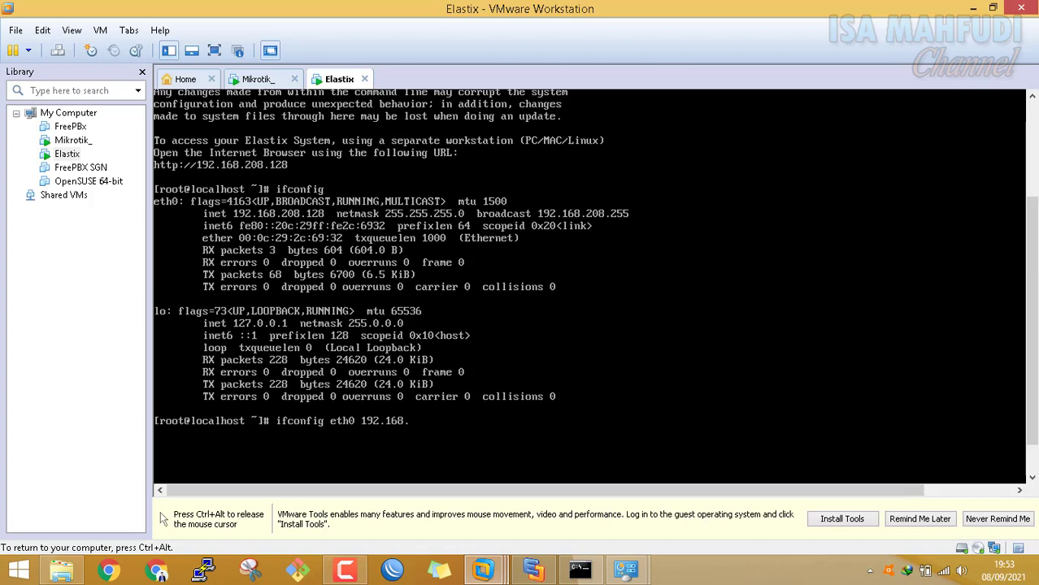
type("150")
key("ctrl+alt")
Check the MikroTik console's addresses and the Edraw network diagram for reference
left_click(258, 78)
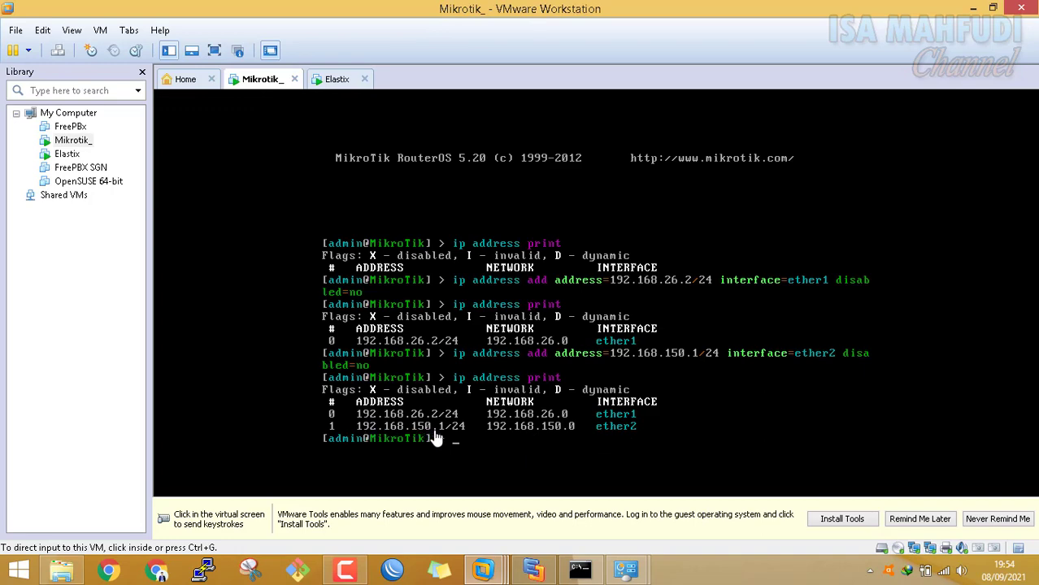
left_click(337, 79)
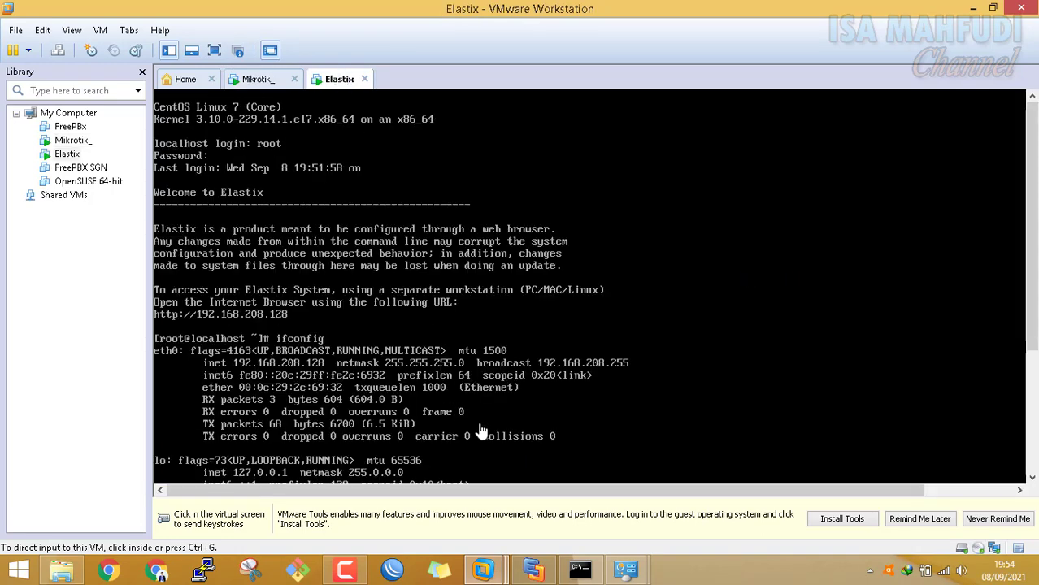
left_click_drag(1033, 256, 1033, 390)
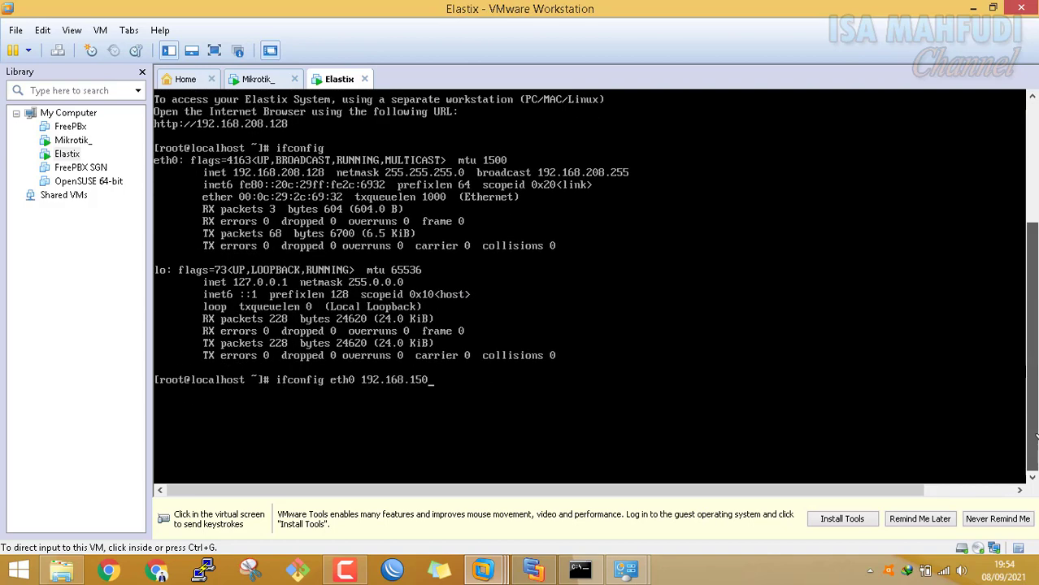
left_click(650, 390)
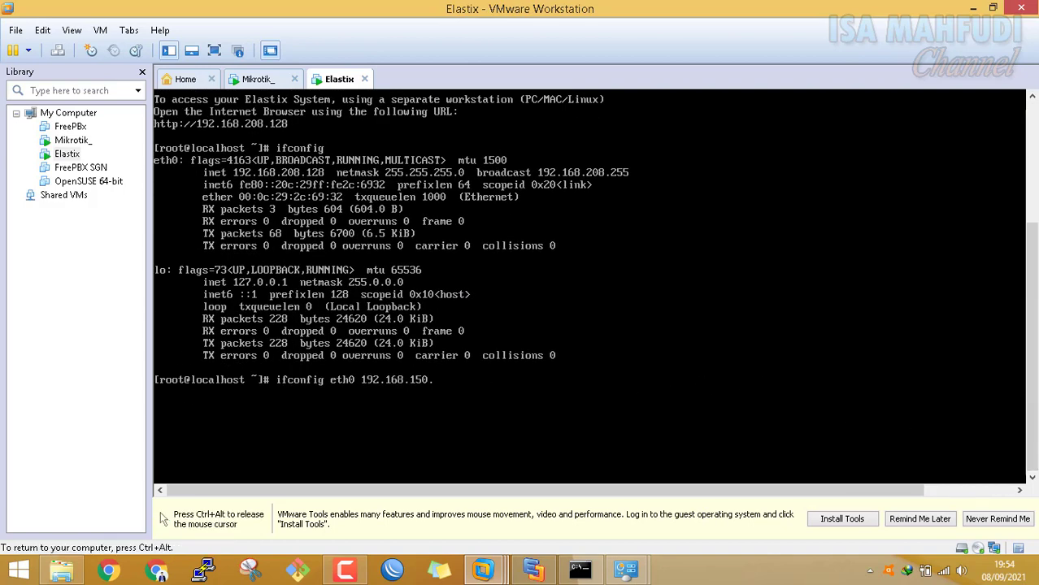
key("ctrl+alt")
left_click(534, 571)
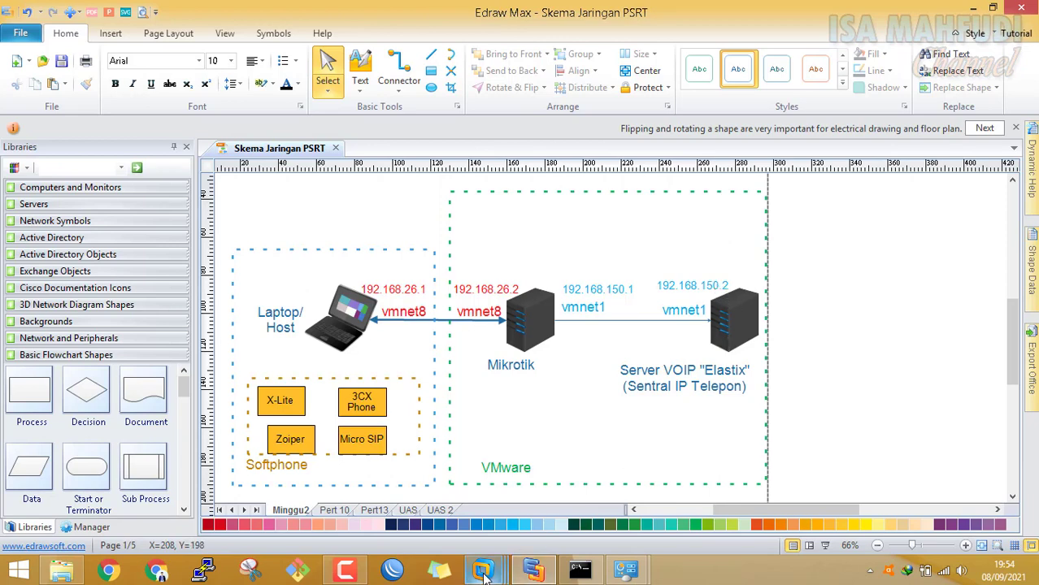
mouse_move(485, 570)
left_click(611, 478)
Complete and run 'ifconfig eth0 192.168.150.2/24' in the Elastix console
left_click(552, 413)
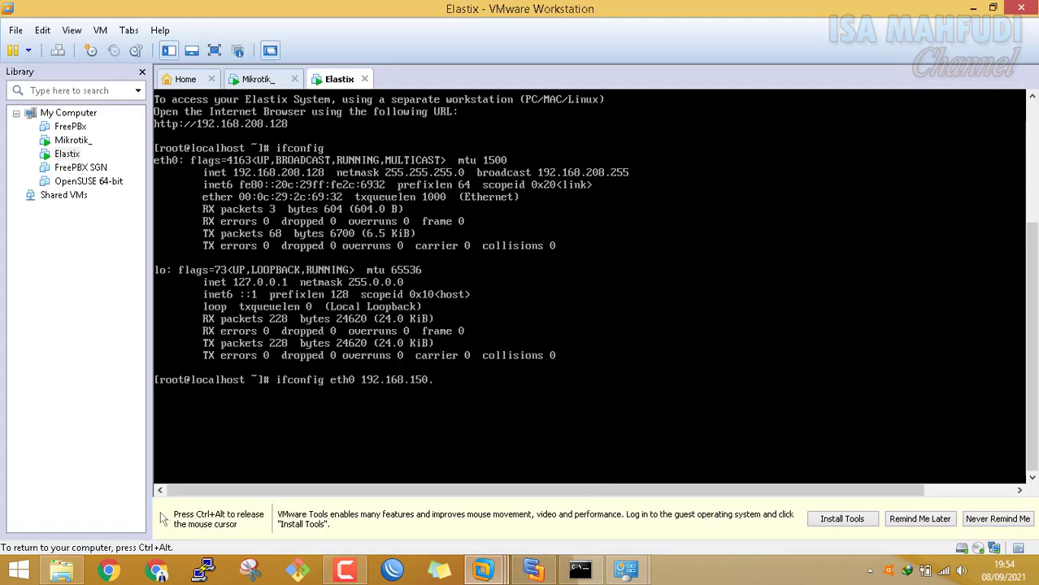
type("2")
type("/24 ")
type("i")
key("Return")
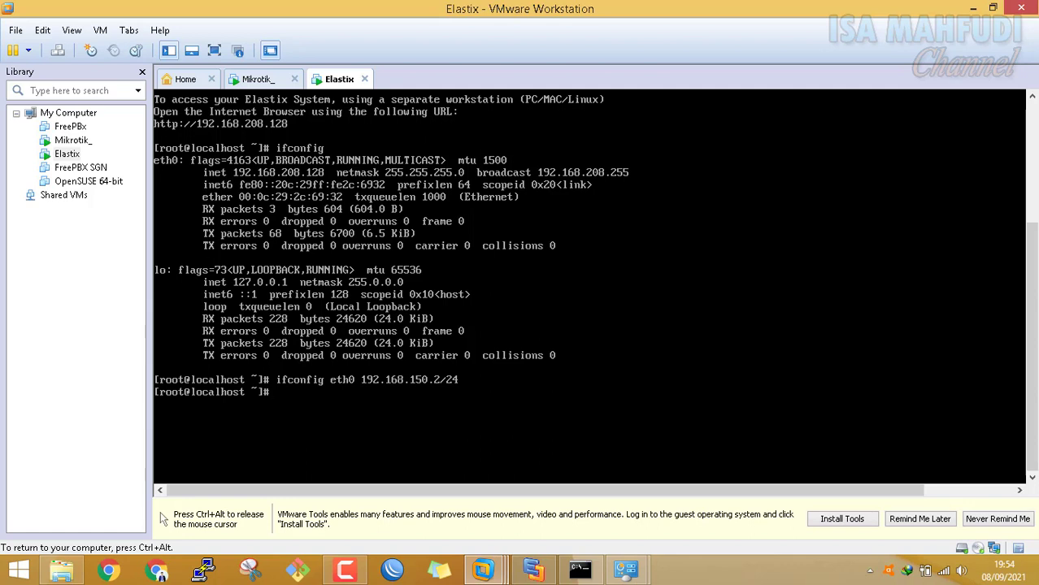
Run ifconfig to confirm eth0 at 192.168.150.2, mask 255.255.255.0, broadcast 192.168.150.255
type("ifconfig")
key("Return")
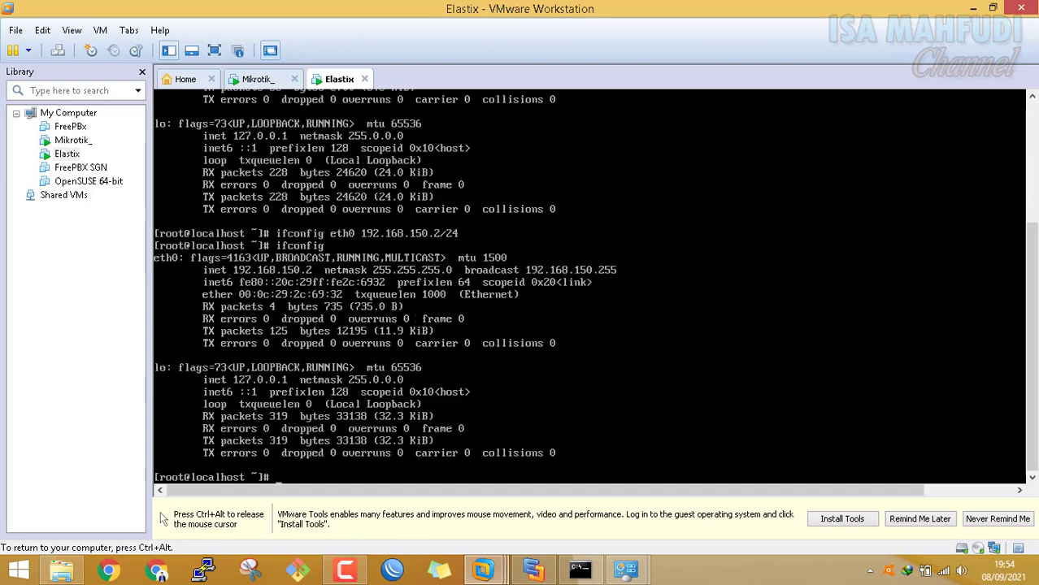
key("ctrl+alt")
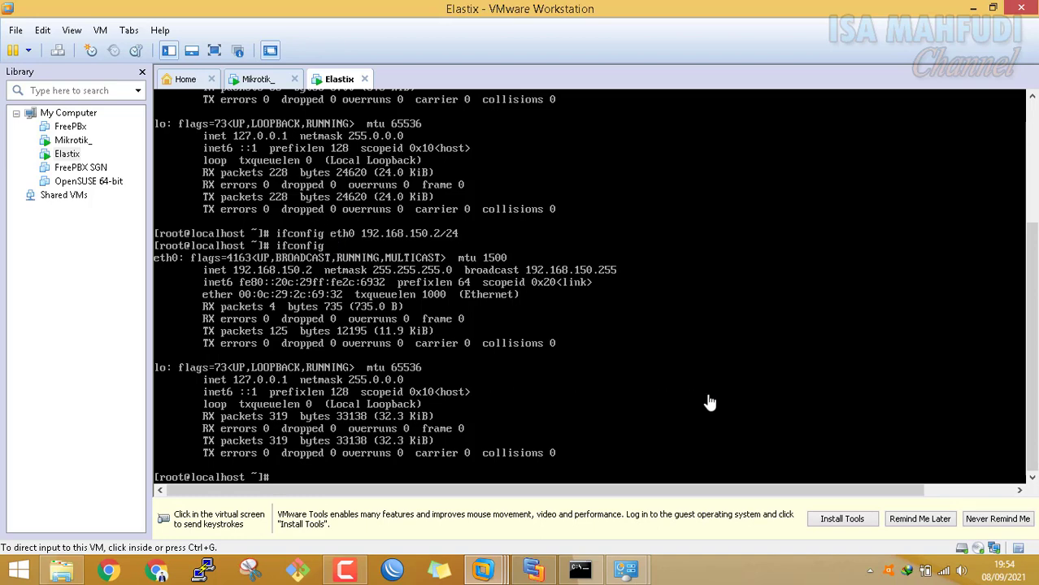
Review the Edraw diagram, then type 'ping 192.168.150.1' in the Elastix console
left_click(530, 573)
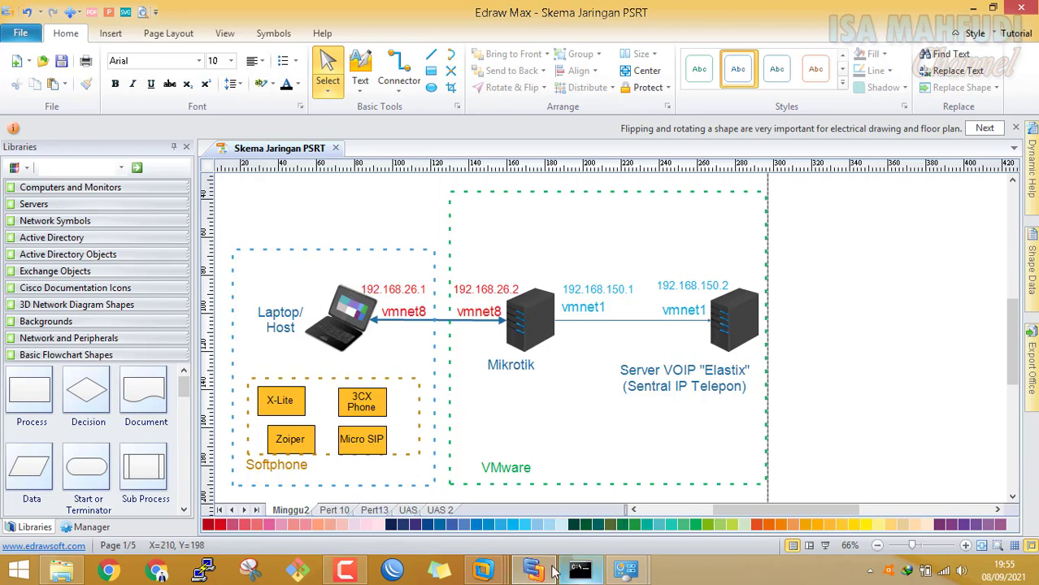
mouse_move(483, 571)
left_click(594, 392)
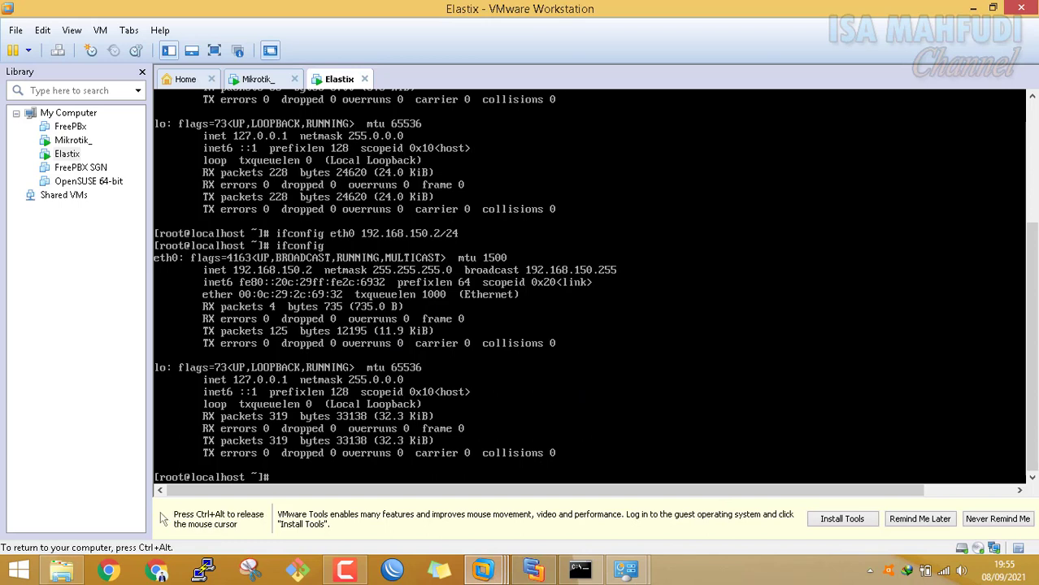
type("ping 192.168.150.1")
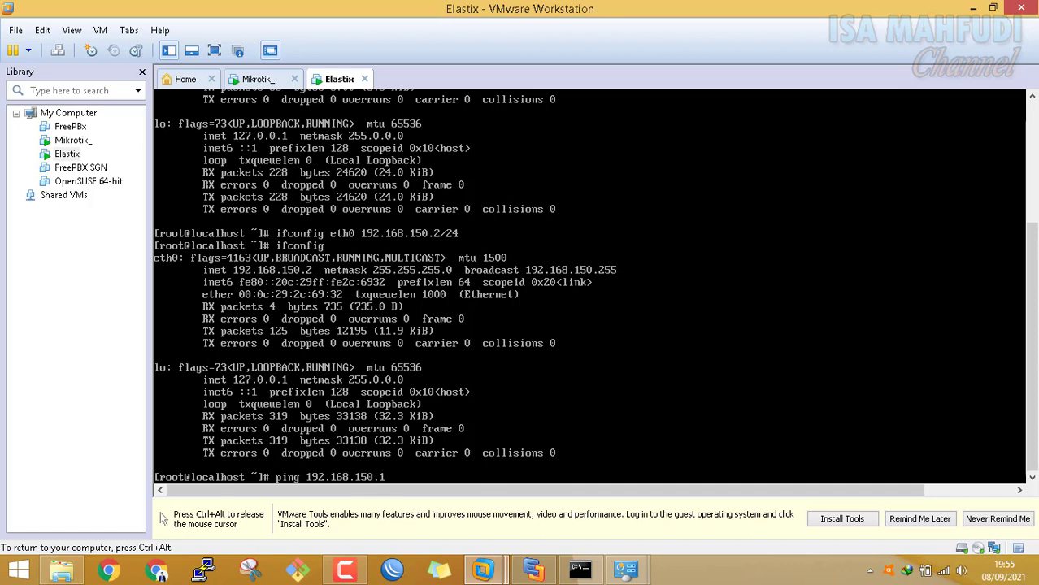
Ping 192.168.150.1 (0% loss), then ping 192.168.26.2, which reports Network is unreachable
key("Return")
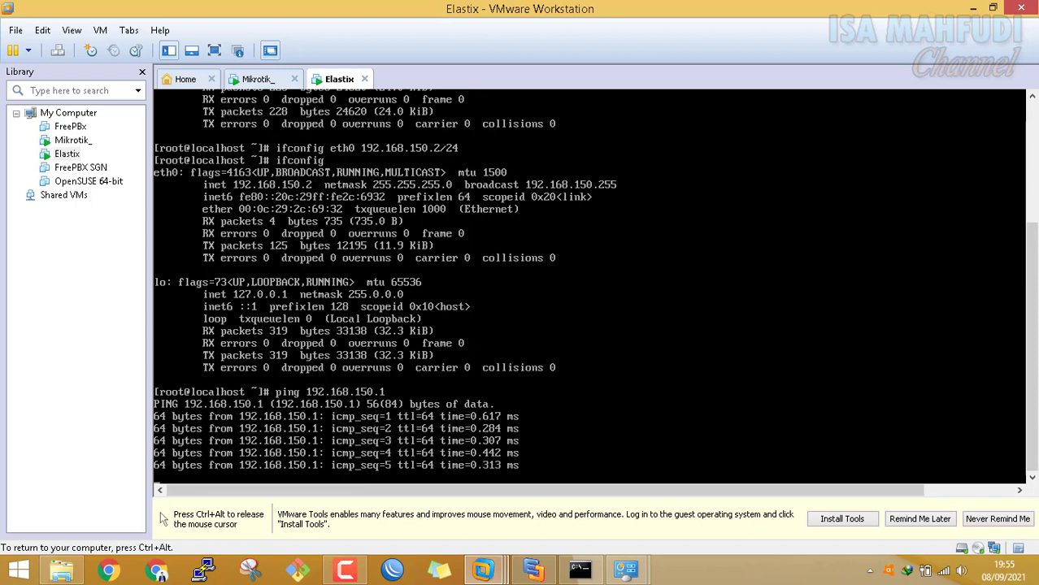
key("ctrl+c")
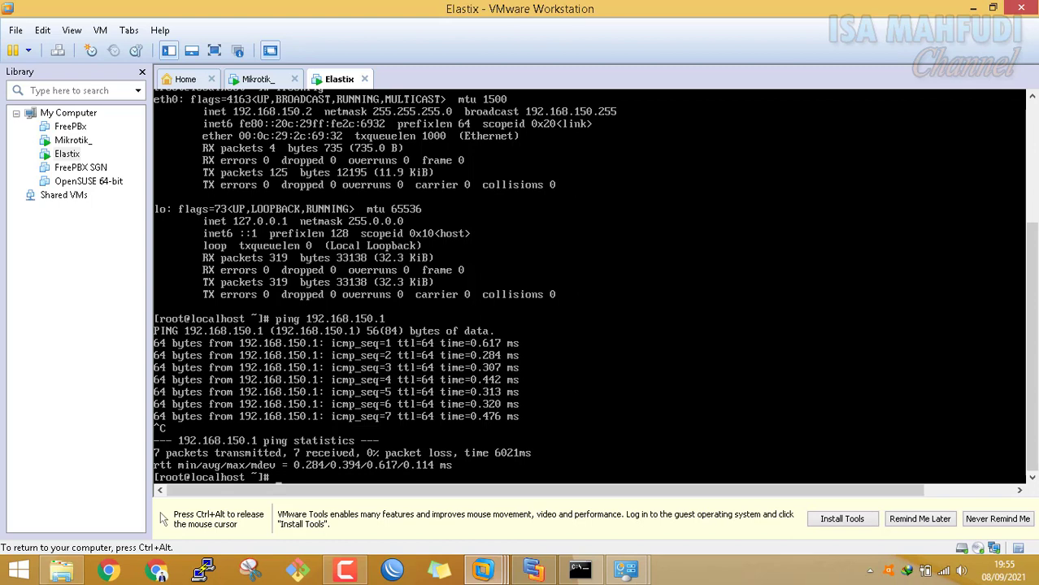
type("ping 192.168.26")
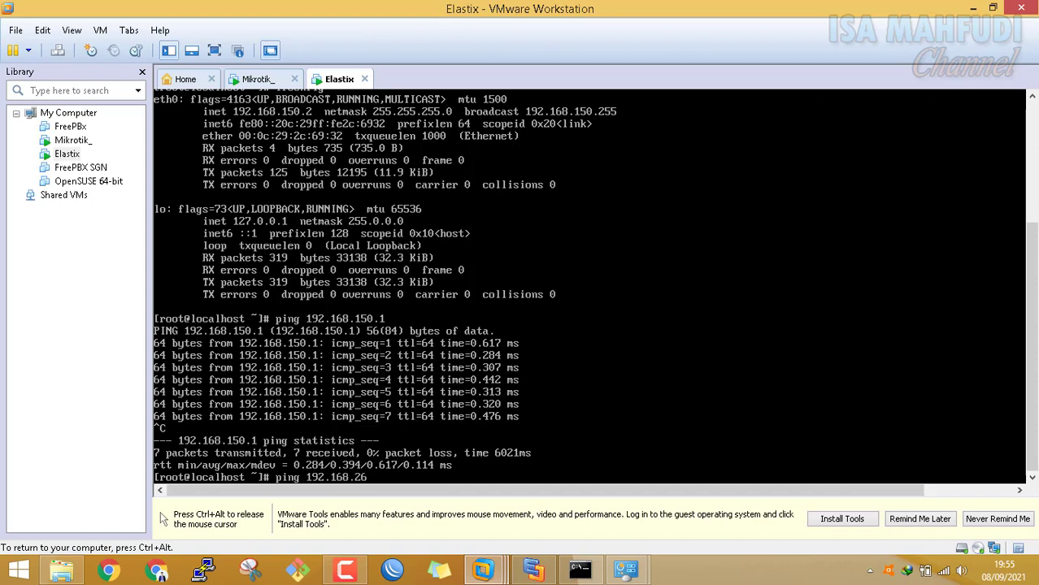
type(".2")
key("Return")
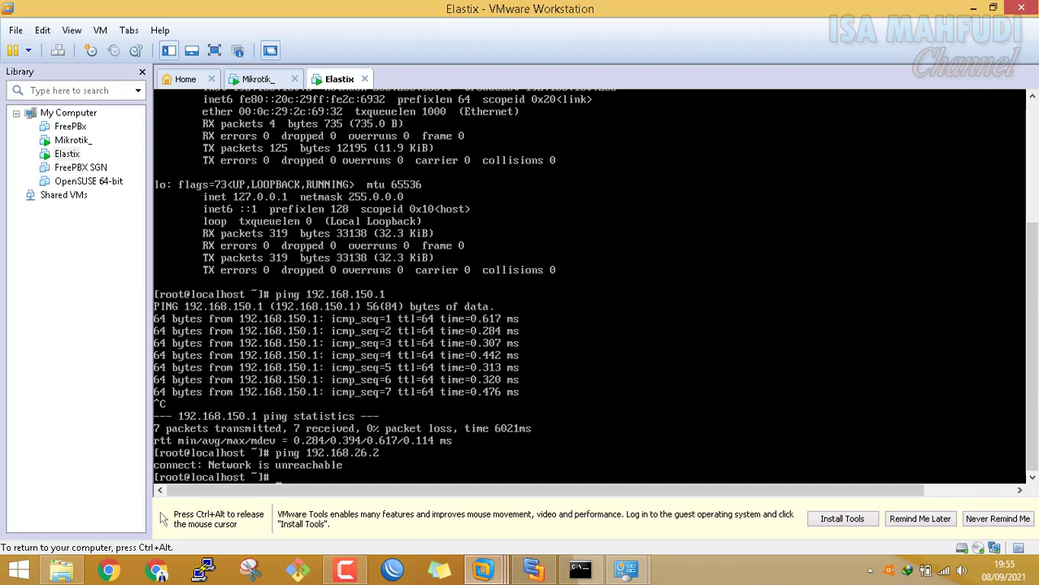
key("ctrl+c")
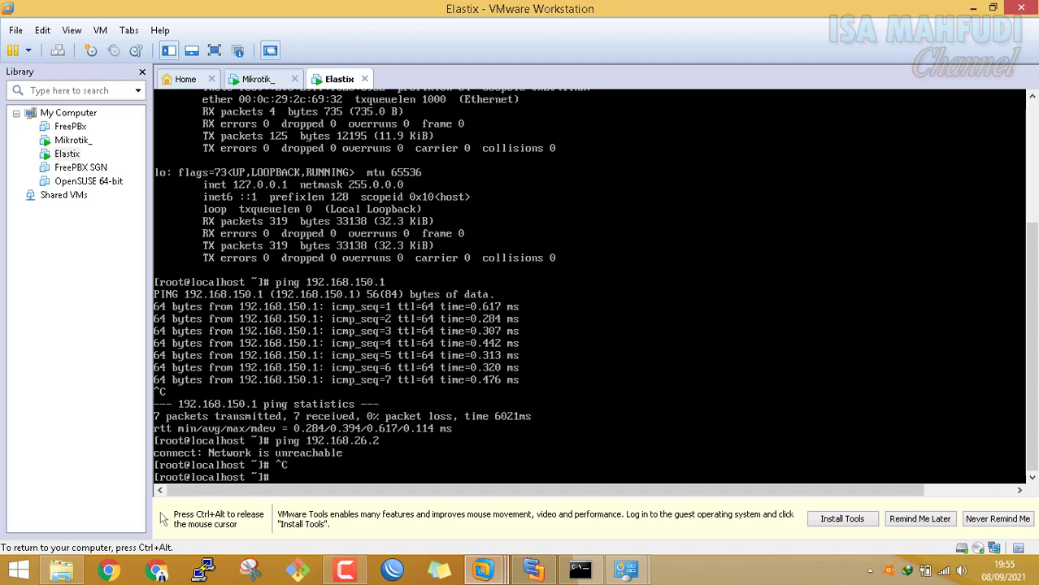
key("ctrl+alt")
On the MikroTik, run 'ip firewall nat add chain=srcnat action=masquerade'
left_click(257, 78)
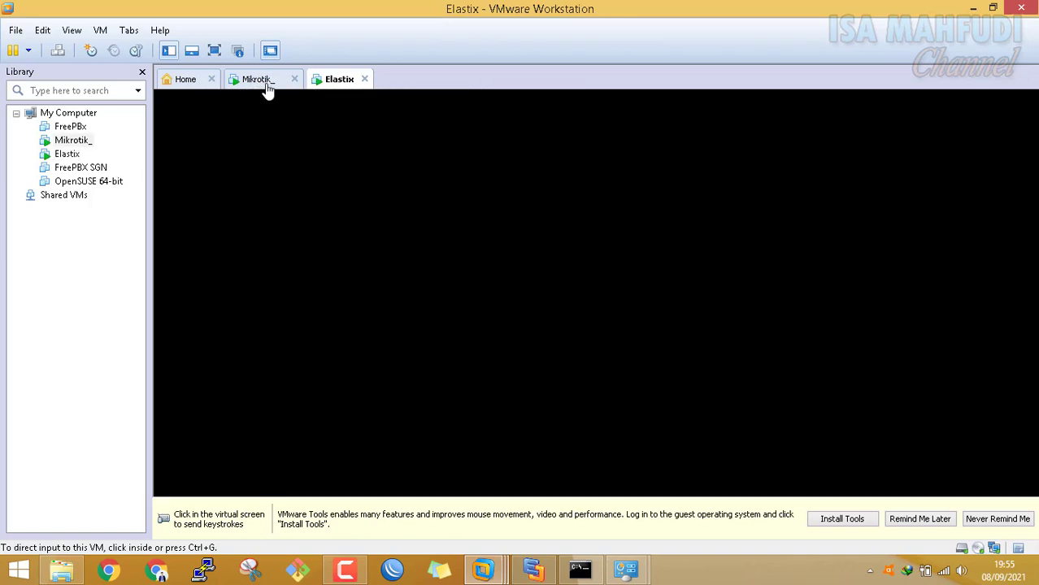
left_click(742, 389)
type("ip ro")
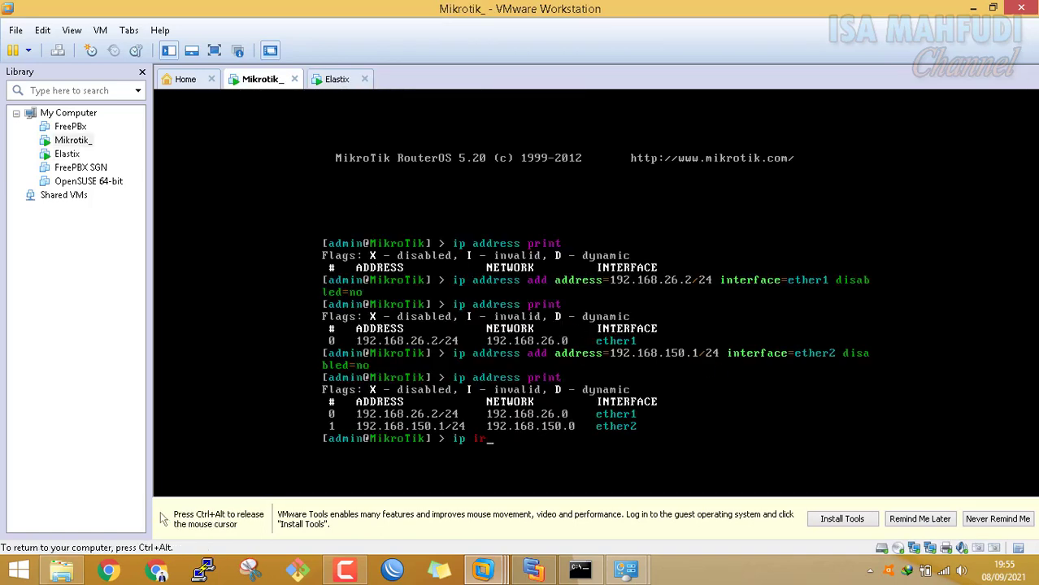
key("BackSpace")
key("BackSpace")
type("firewa")
key("BackSpace")
key("BackSpace")
type("wall nat add ")
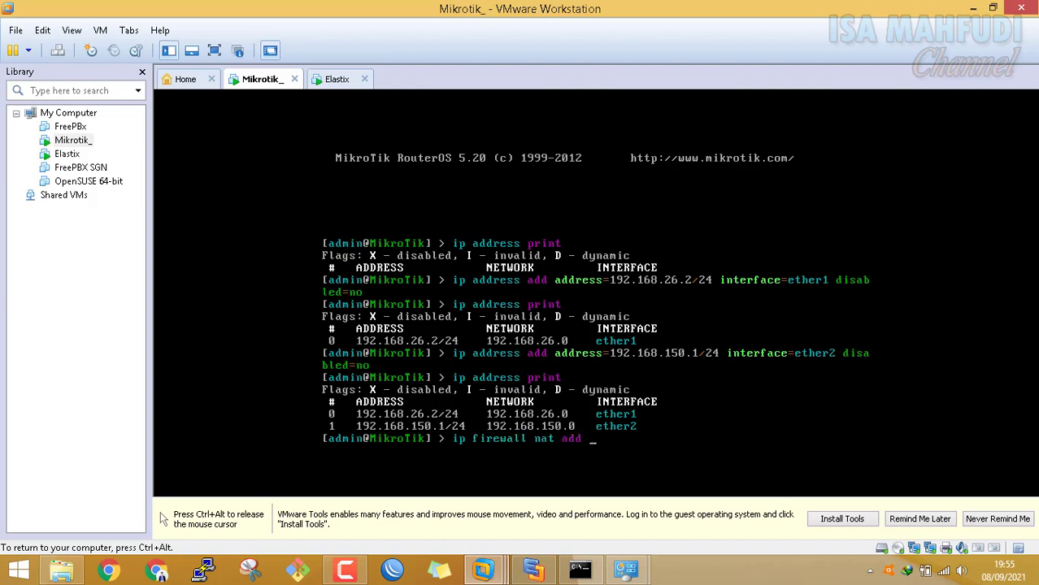
type("chain=srcnat action=masquerade")
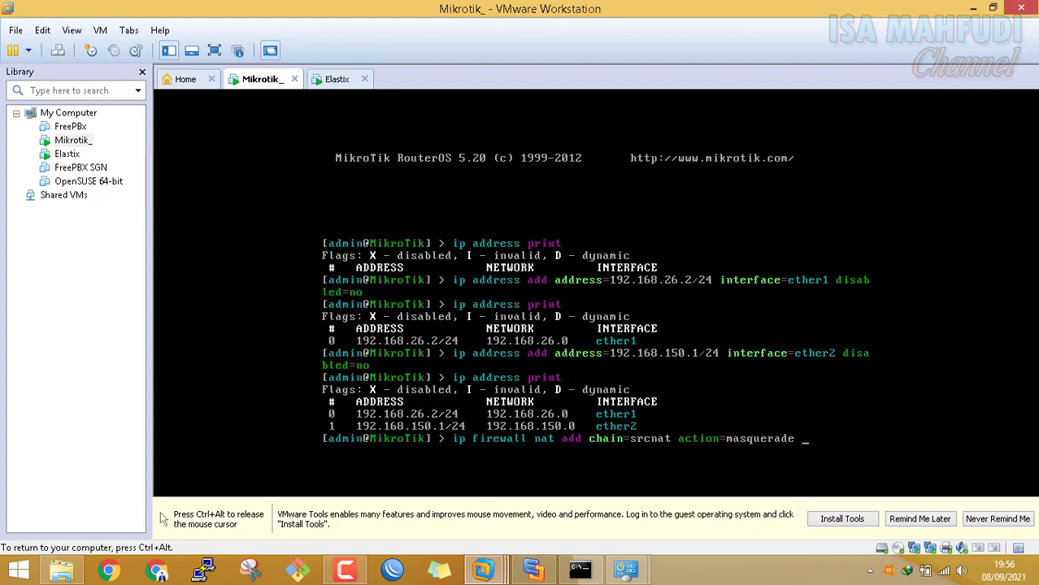
key("Return")
key("ctrl+alt")
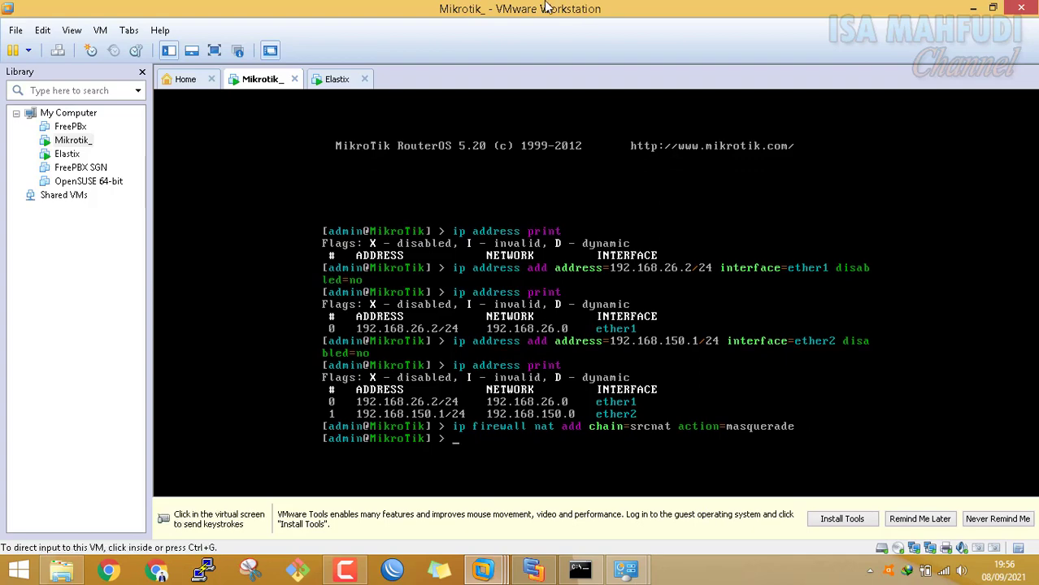
left_click(337, 79)
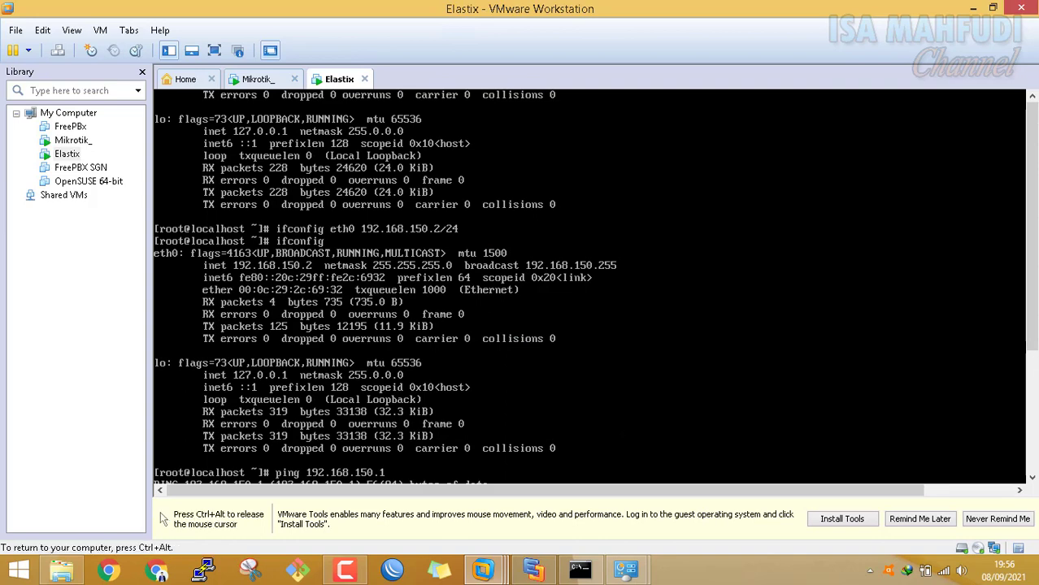
Rerun 'ping 192.168.26.2' on Elastix, which is still unreachable
left_click_drag(1032, 292, 1036, 423)
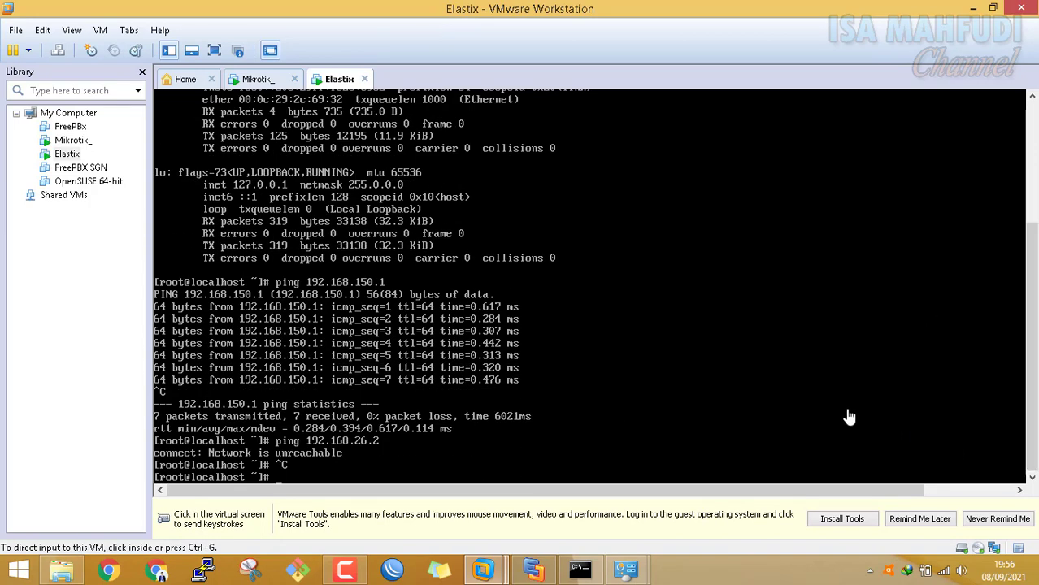
left_click(800, 408)
key("Up")
key("Return")
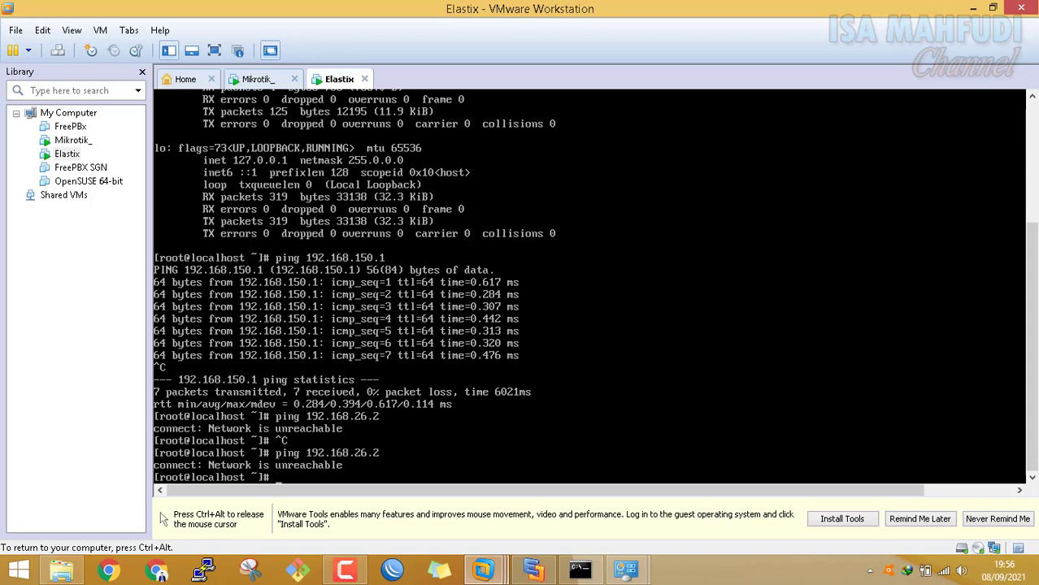
key("ctrl+alt")
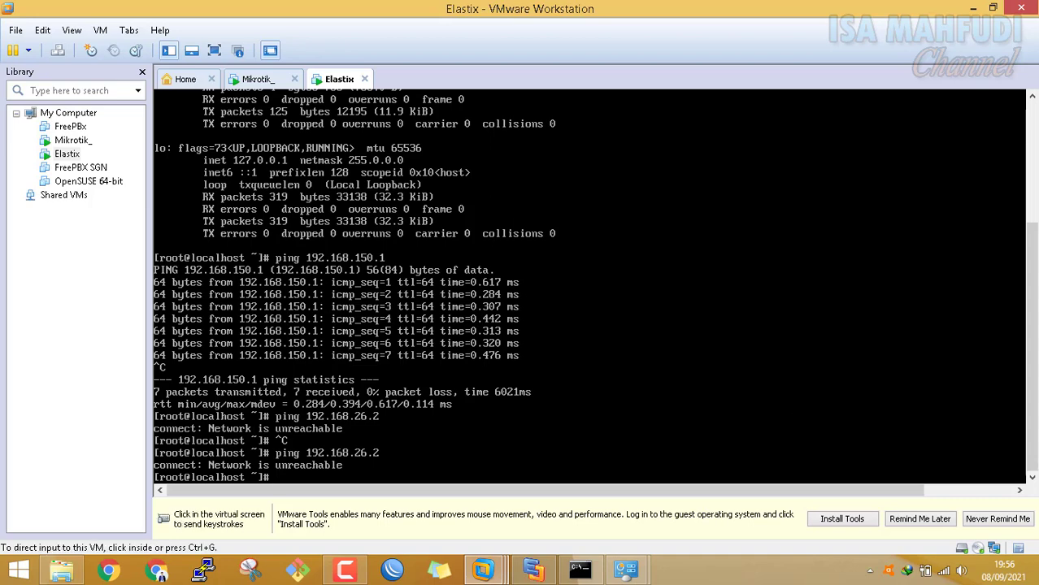
List the MikroTik's NAT rules with 'ip firewall nat print', showing the srcnat masquerade rule
left_click(259, 79)
left_click(549, 289)
key("Up")
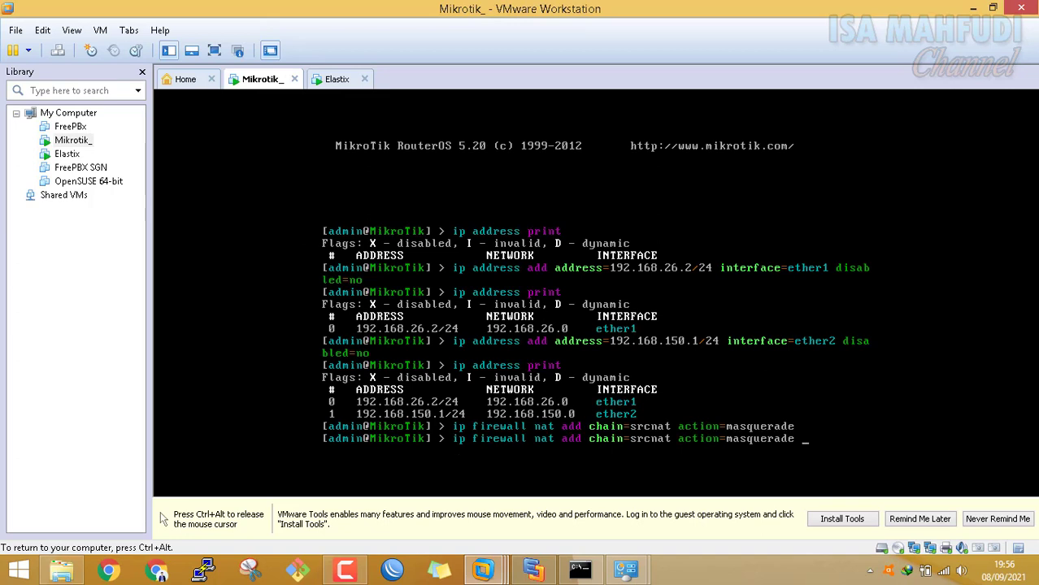
key("BackSpace")
key("BackSpace")
key("BackSpace")
key("BackSpace")
key("BackSpace")
key("BackSpace")
key("BackSpace")
key("BackSpace")
key("BackSpace")
key("BackSpace")
key("BackSpace")
key("BackSpace")
key("BackSpace")
key("BackSpace")
key("BackSpace")
key("BackSpace")
key("BackSpace")
key("BackSpace")
key("BackSpace")
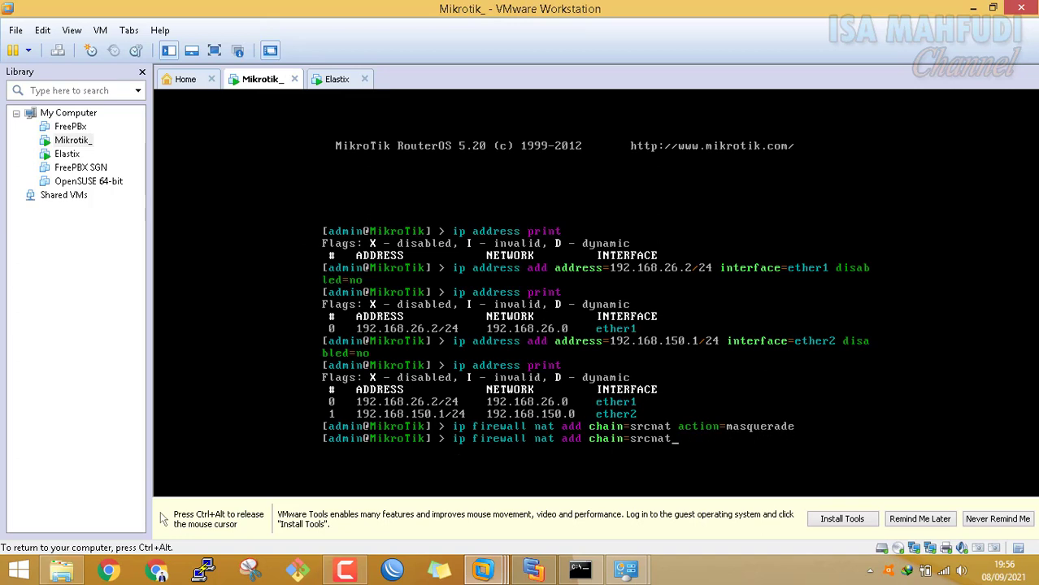
key("BackSpace")
key("BackSpace")
key("BackSpace")
key("BackSpace")
key("BackSpace")
key("BackSpace")
key("BackSpace")
key("BackSpace")
key("BackSpace")
key("BackSpace")
key("BackSpace")
key("BackSpace")
key("BackSpace")
key("BackSpace")
key("BackSpace")
key("BackSpace")
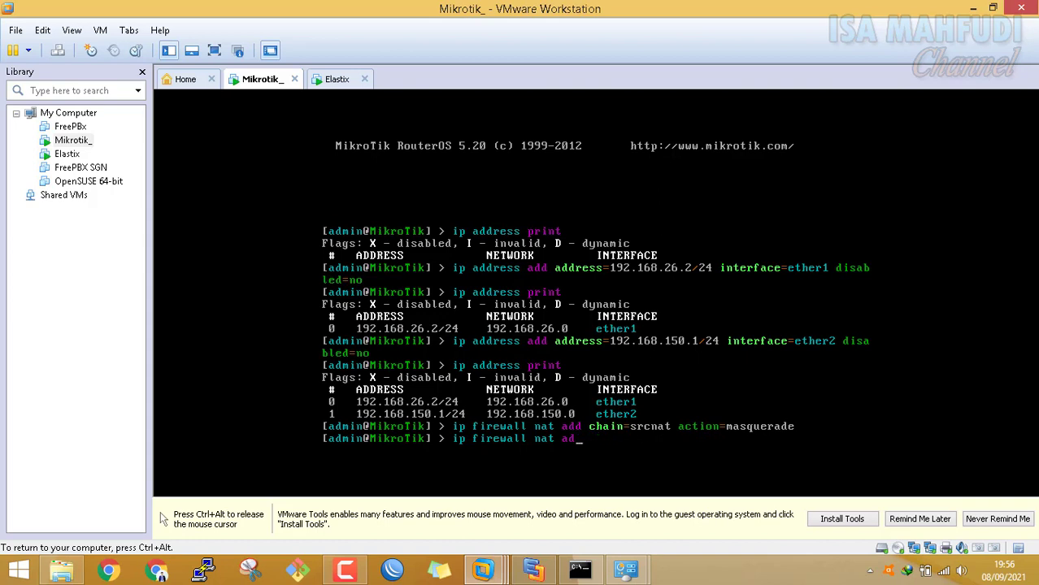
type("print")
key("Return")
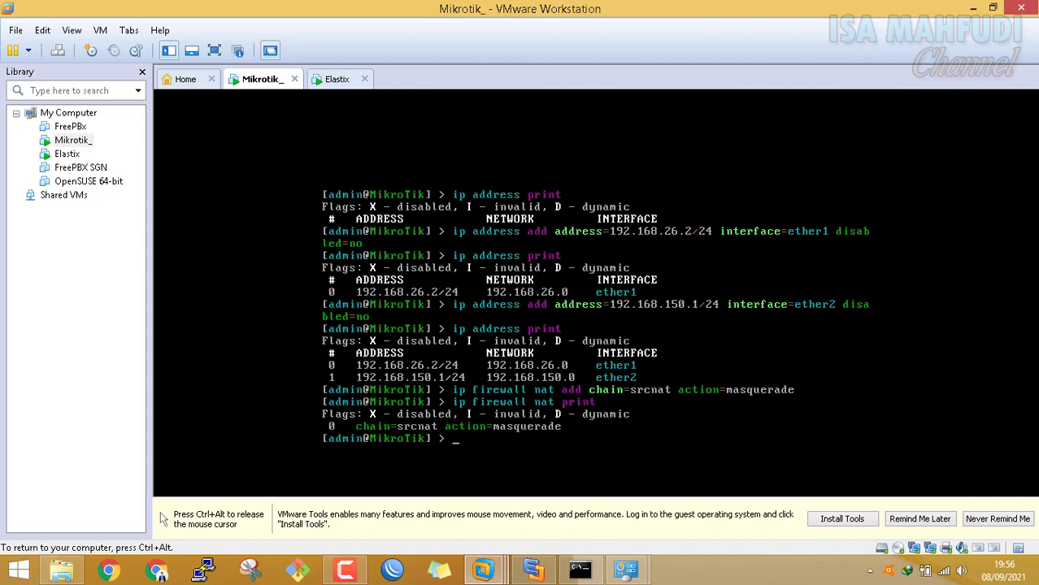
key("ctrl+alt")
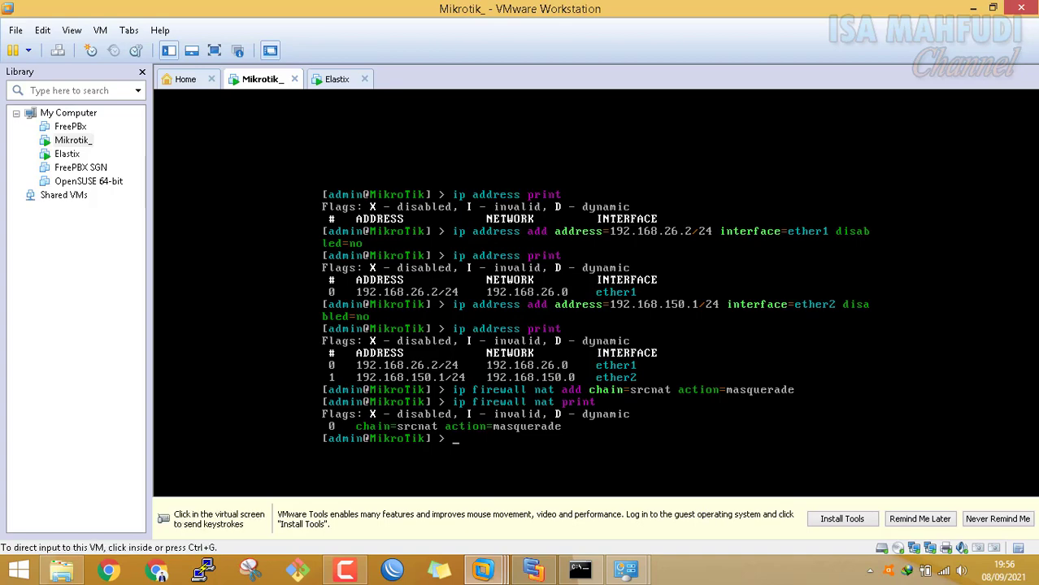
Return to the Elastix console and scroll to review the ping output
left_click(337, 80)
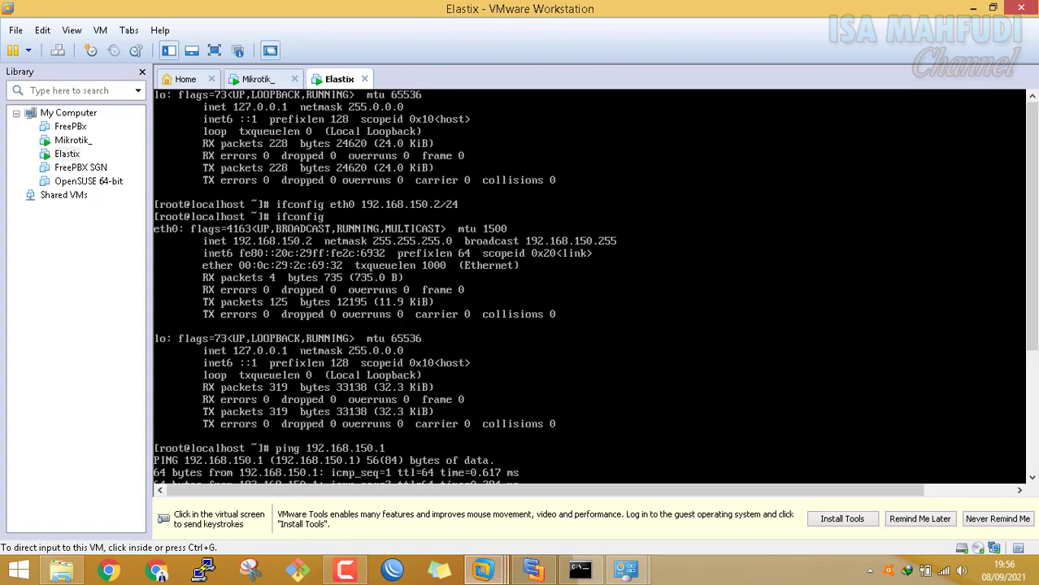
left_click(1019, 253)
key("ctrl+alt")
left_click_drag(1031, 235, 1031, 358)
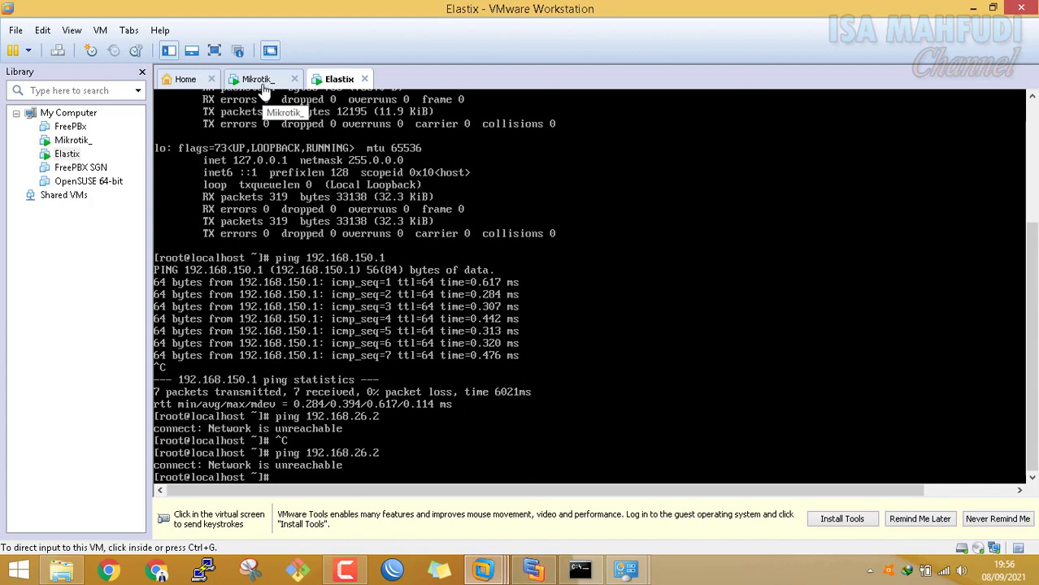
In the host Command Prompt, ping 192.168.26.2 and confirm it replies
left_click(575, 574)
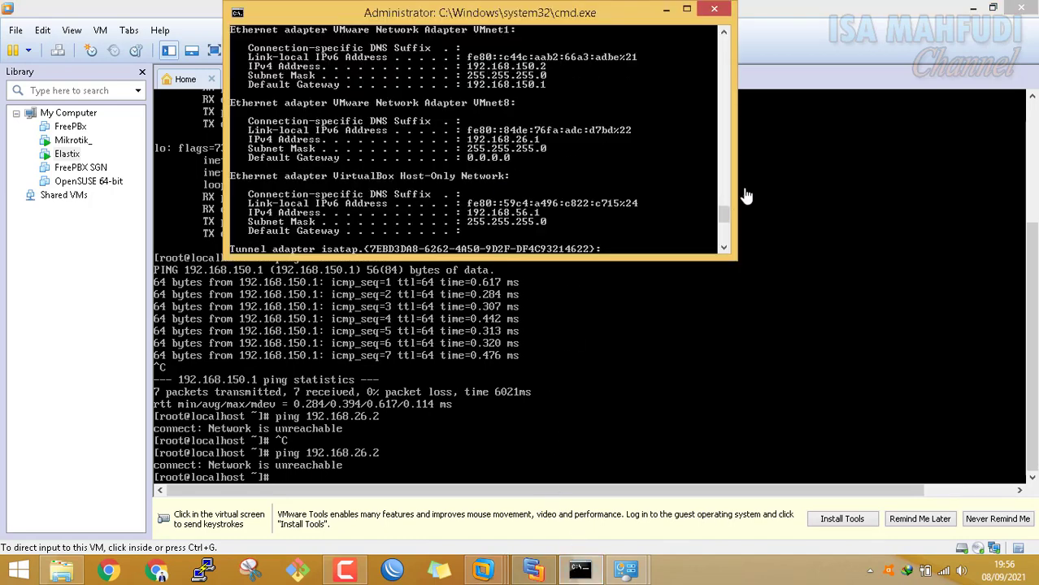
left_click_drag(722, 218, 722, 234)
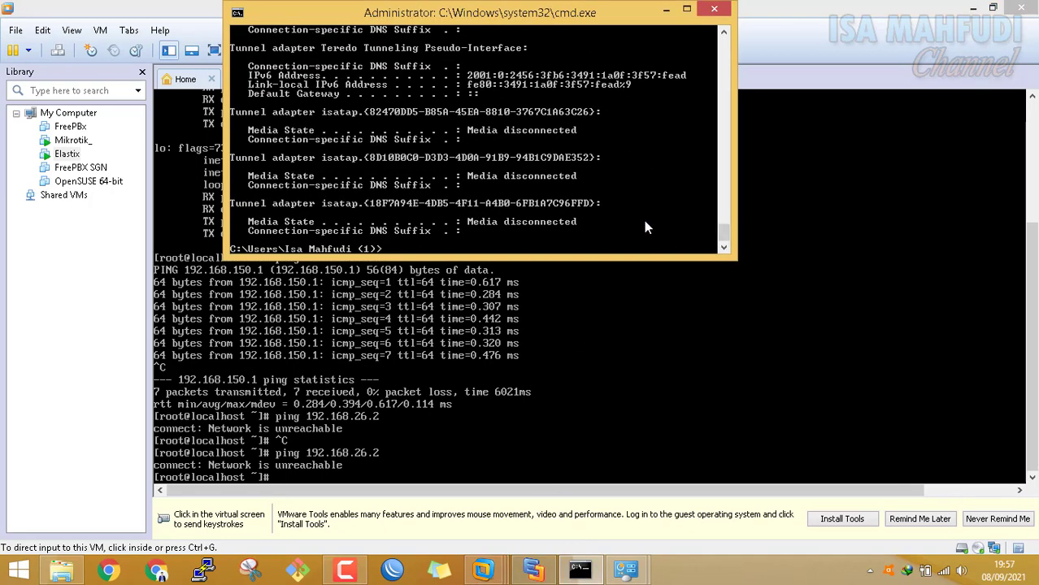
type("ping 192.168.26.2")
key("Return")
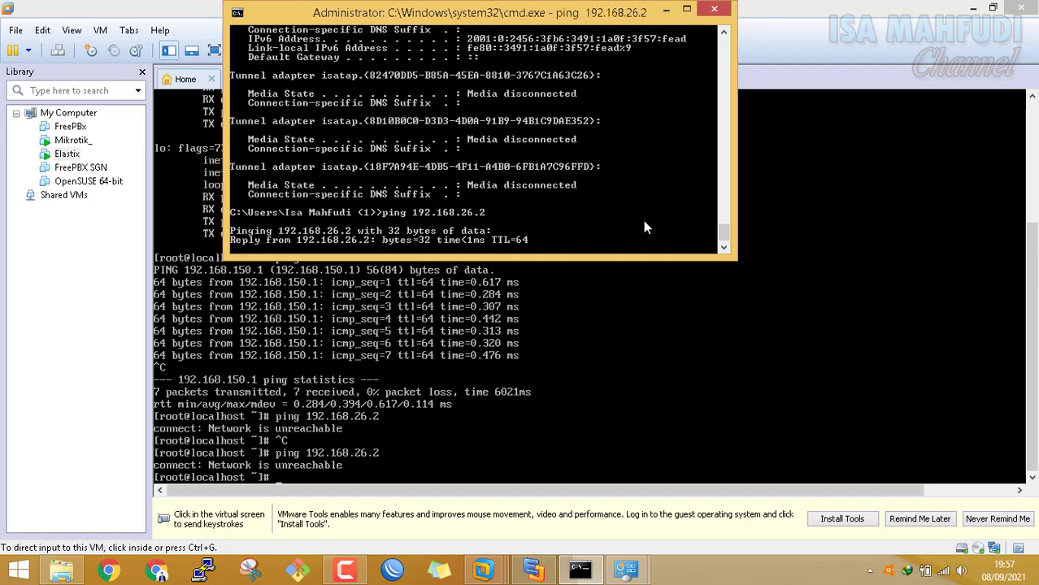
key("ctrl+c")
Ping 192.168.150.1 from the host and confirm replies with 0% loss
key("Up")
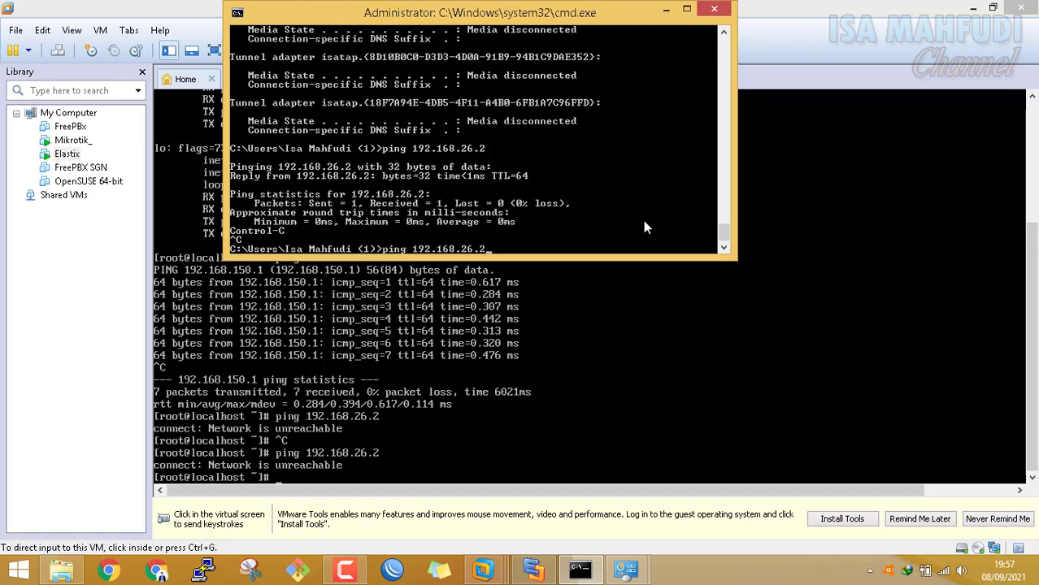
key("BackSpace")
key("BackSpace")
key("BackSpace")
key("BackSpace")
type("150.1")
key("Return")
key("ctrl+c")
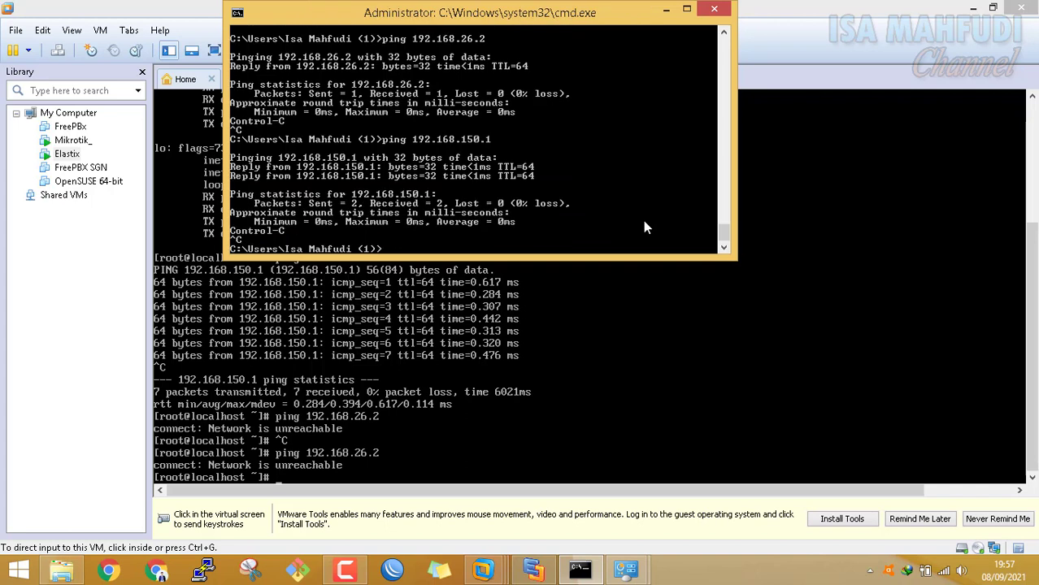
Ping 192.168.150.2 from the host and confirm it now replies
key("Up")
key("BackSpace")
type("2.168.150.2")
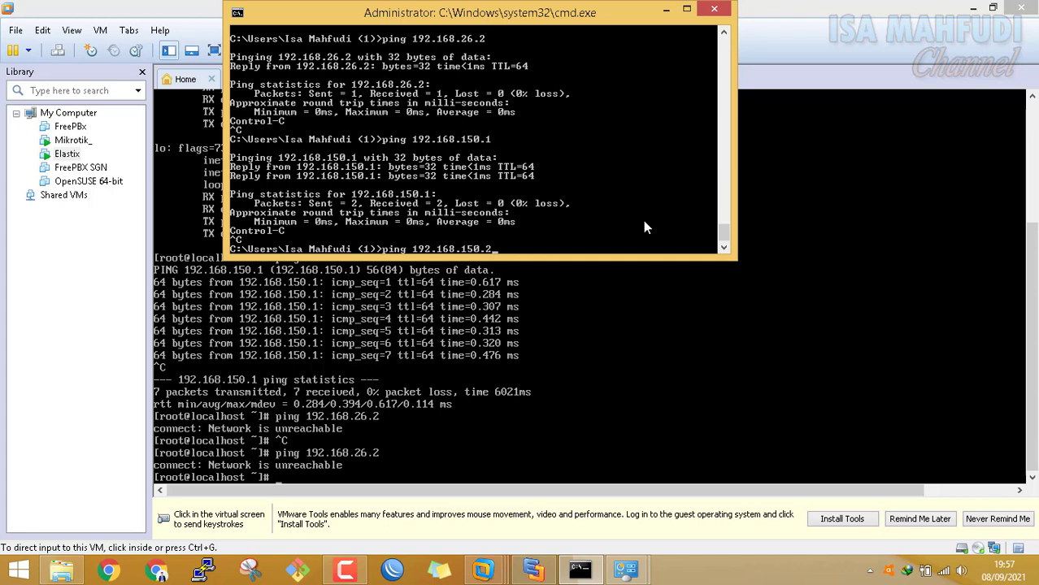
key("Return")
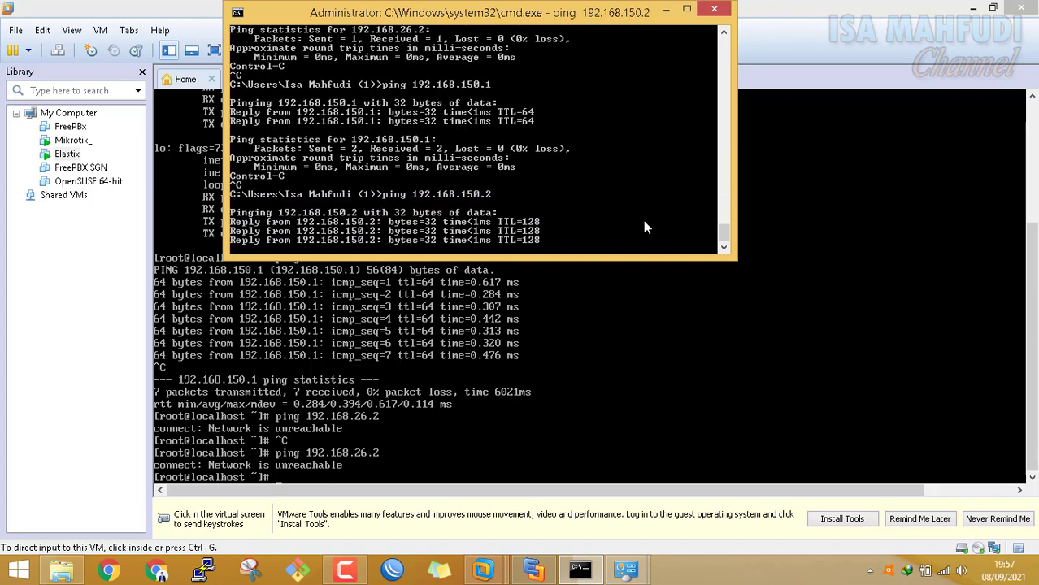
key("ctrl+c")
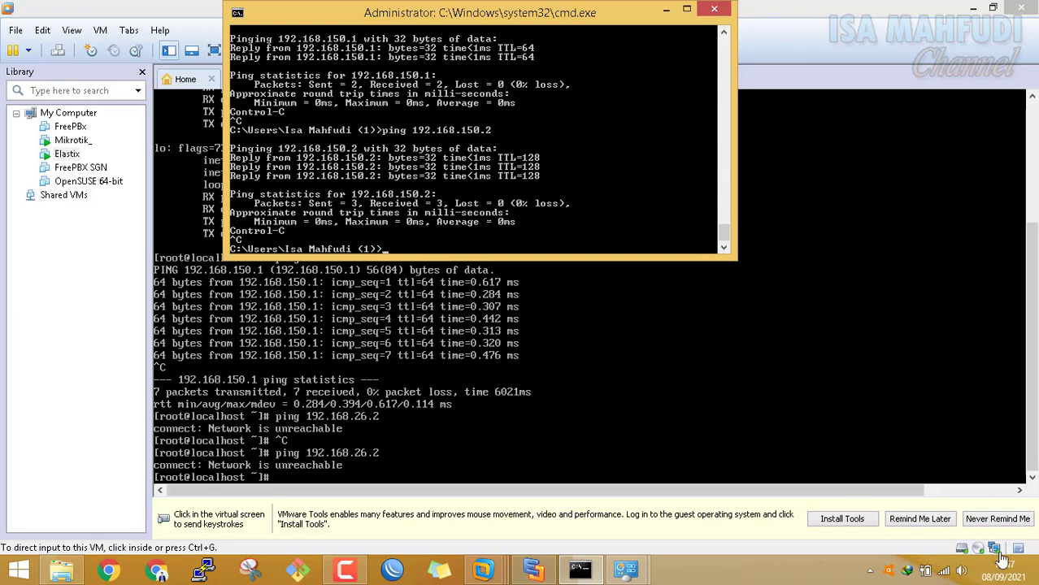
Show the desktop, dismiss the VMware new-version notification, and start X-Lite from its shortcut
left_click(1036, 574)
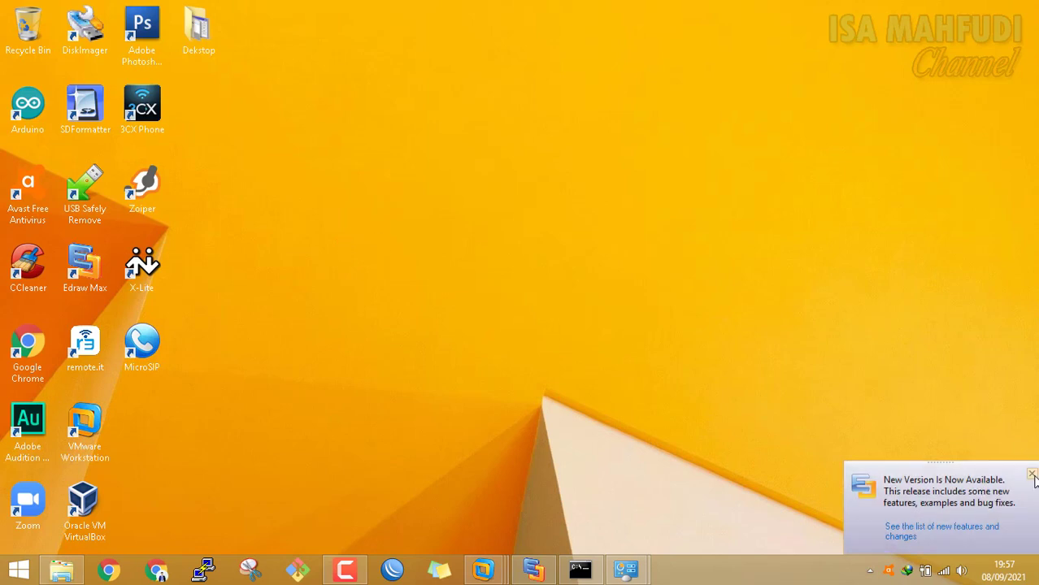
left_click(1032, 475)
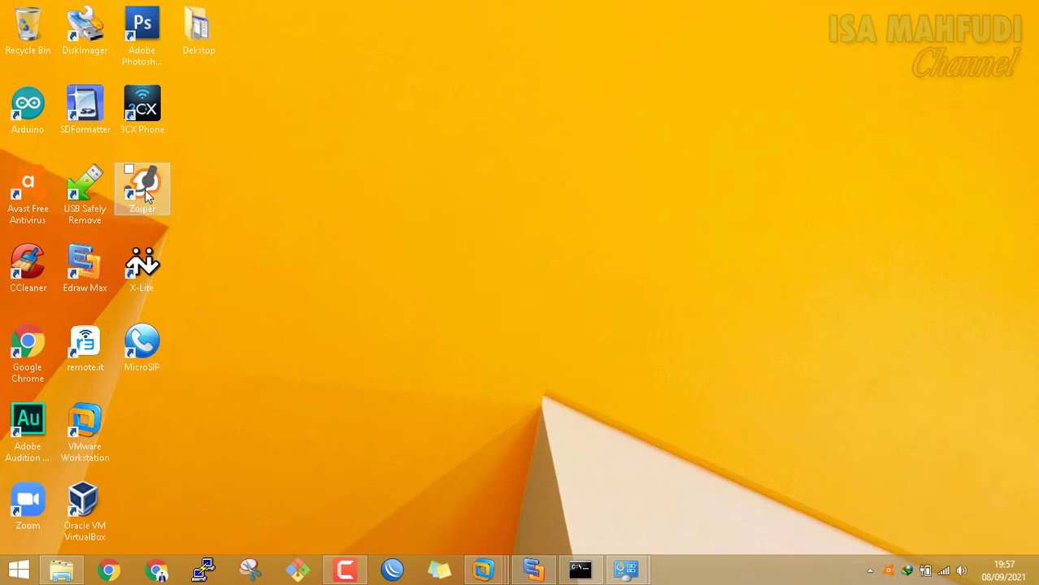
left_click(150, 260)
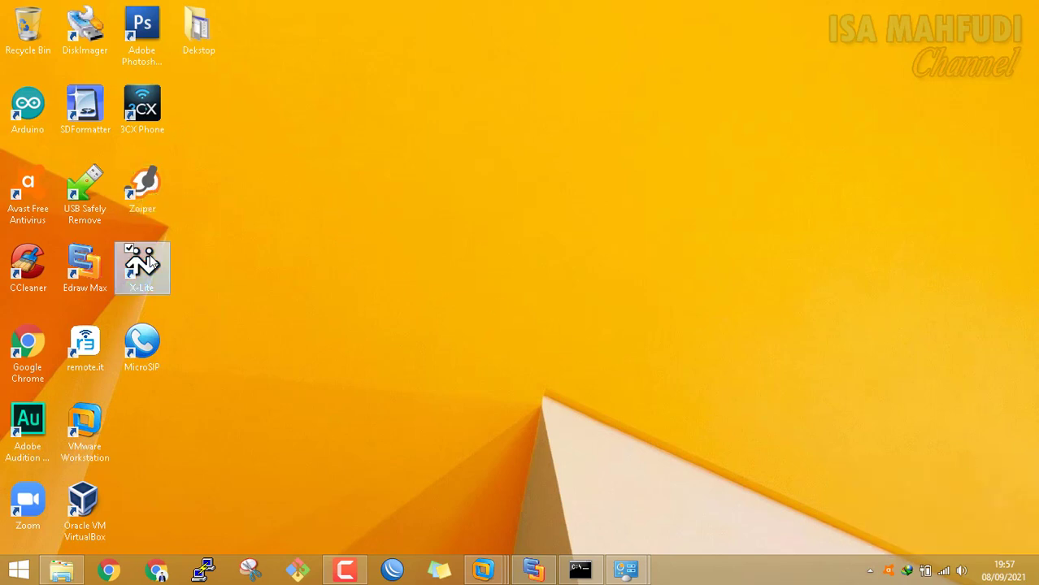
double_click(150, 260)
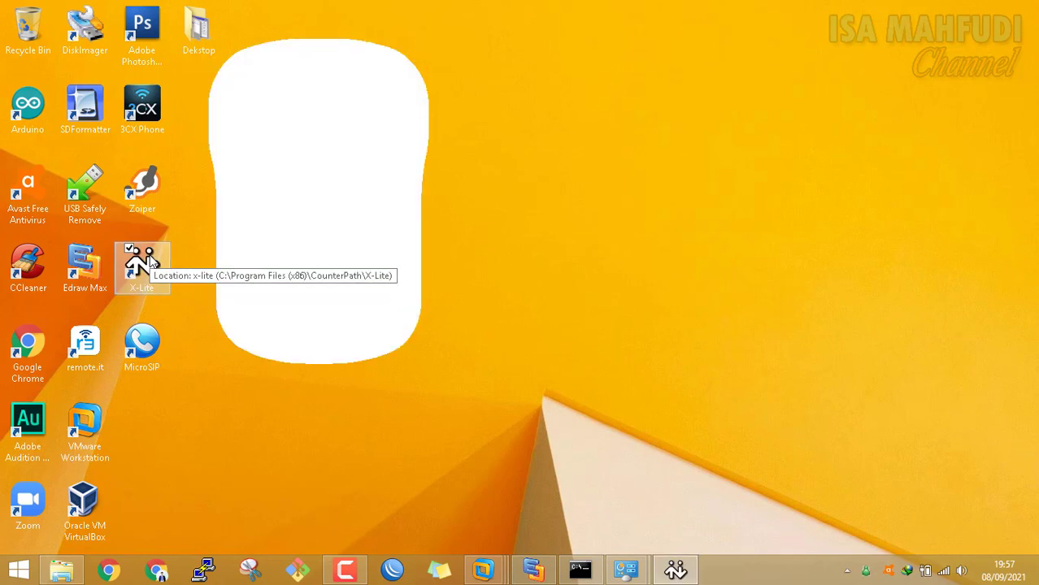
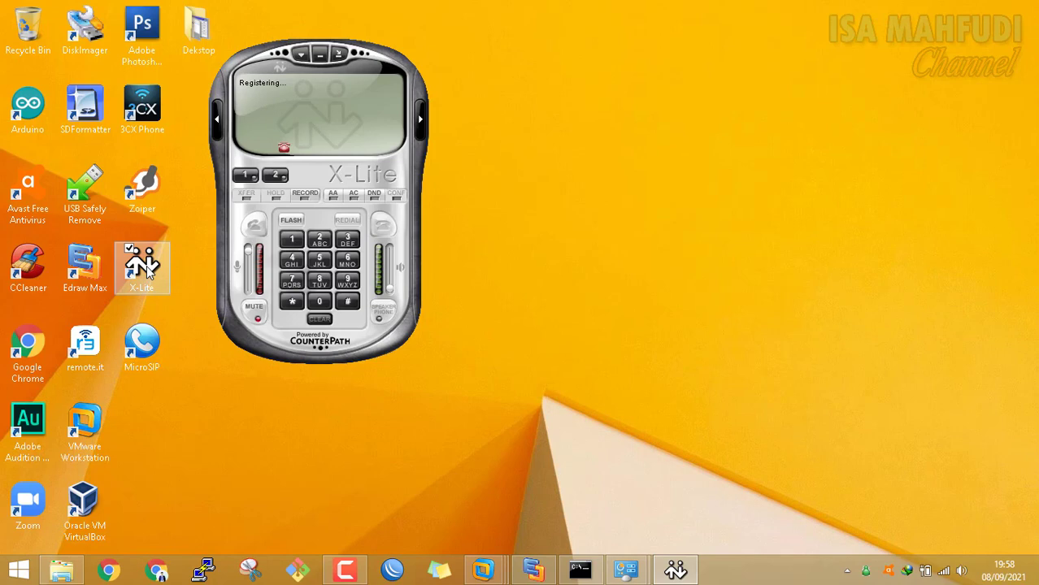
Launch 3CX Phone from its desktop icon and open a new Chrome window
left_click(143, 104)
double_click(143, 104)
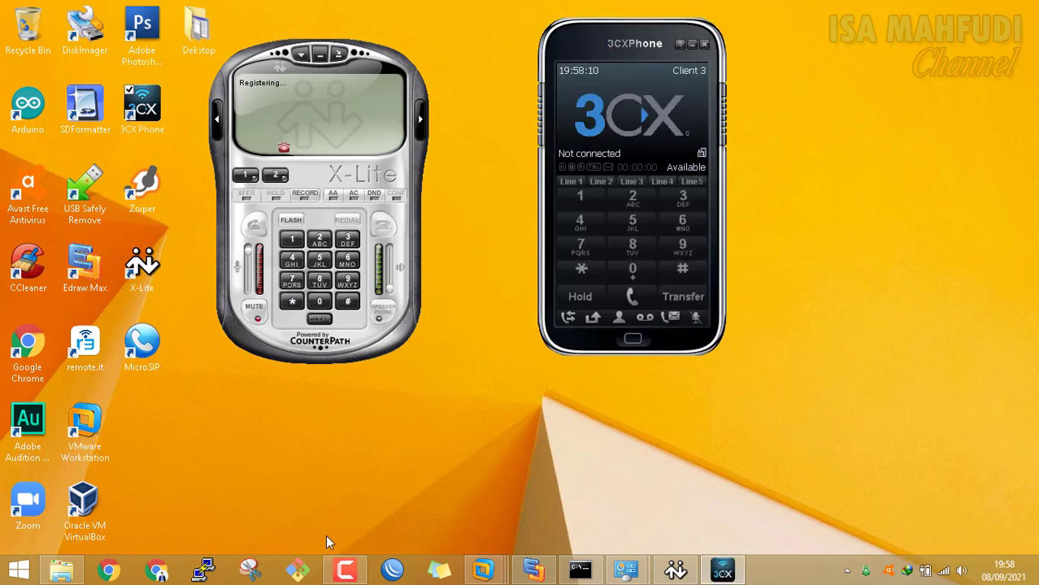
left_click(159, 573)
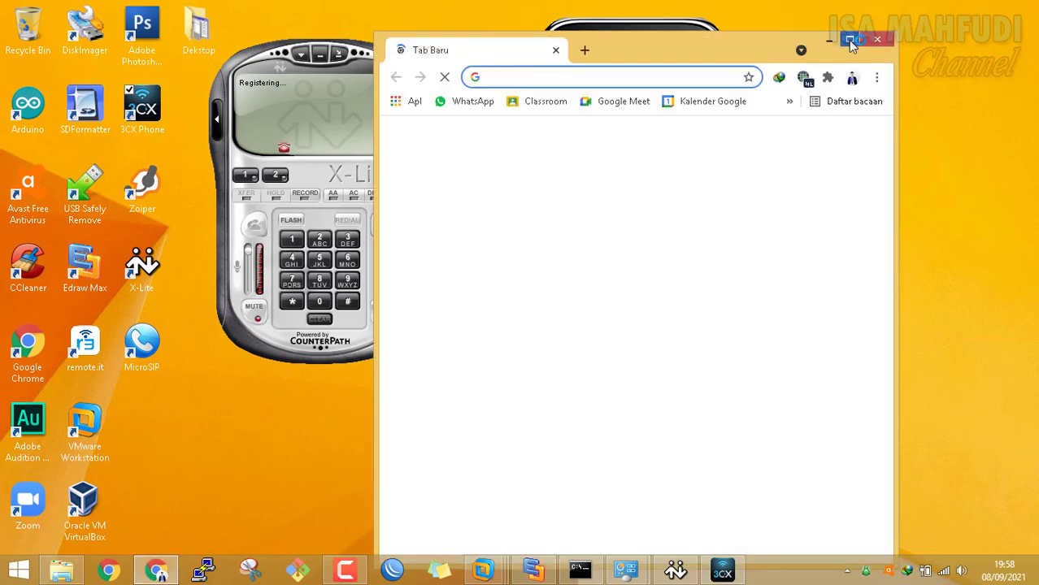
Maximize Chrome and load 192.168.150.2, which returns ERR_CONNECTION_REFUSED
left_click(850, 42)
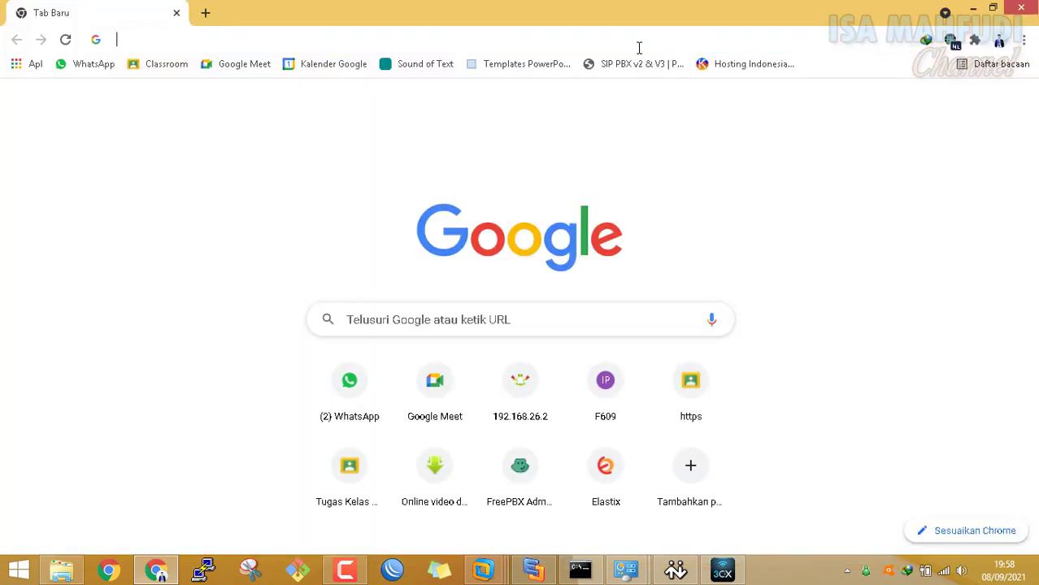
left_click(639, 48)
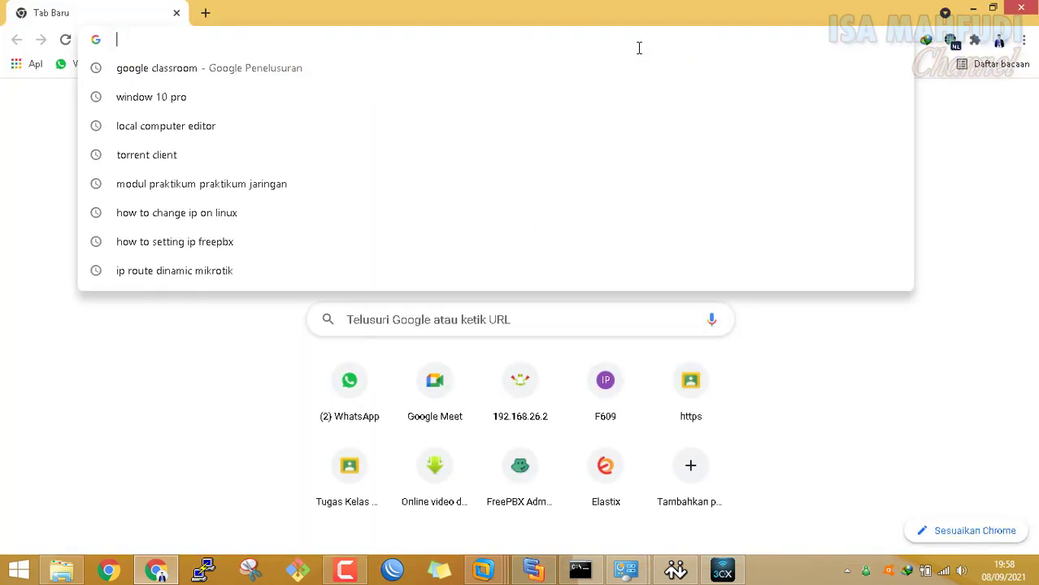
type("192.168.1.1")
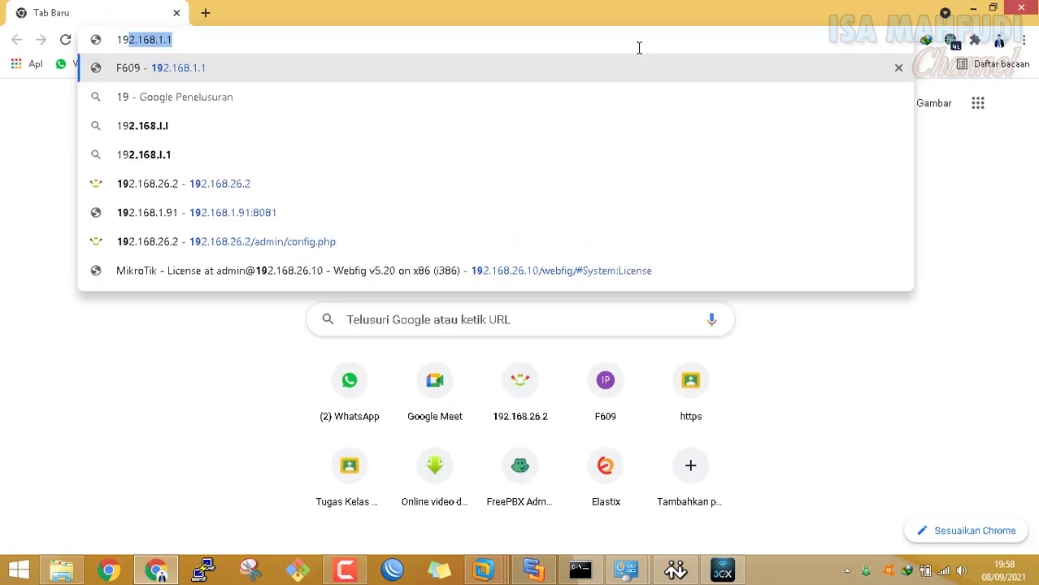
key("BackSpace")
key("BackSpace")
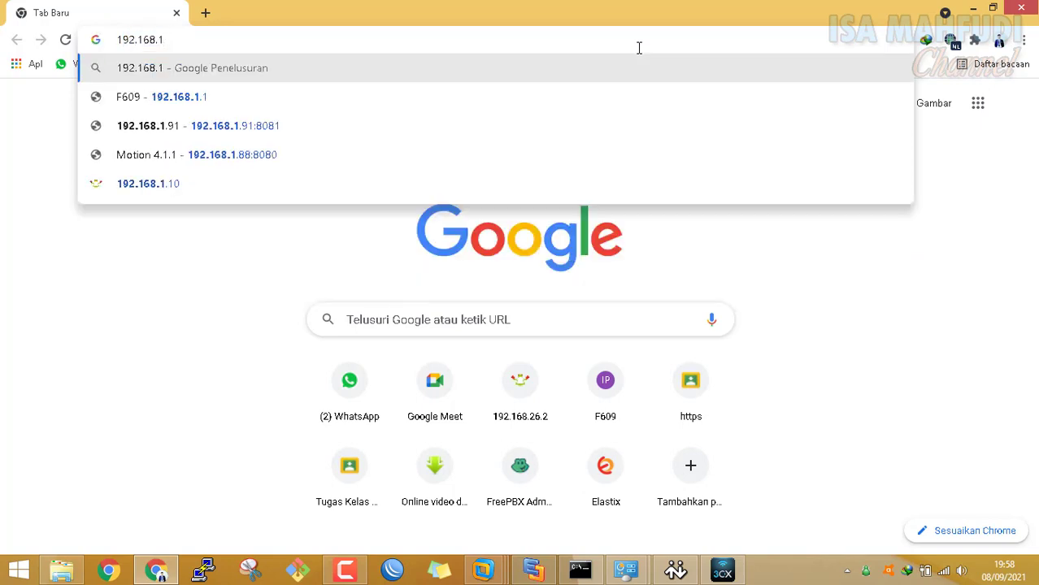
type("50.3")
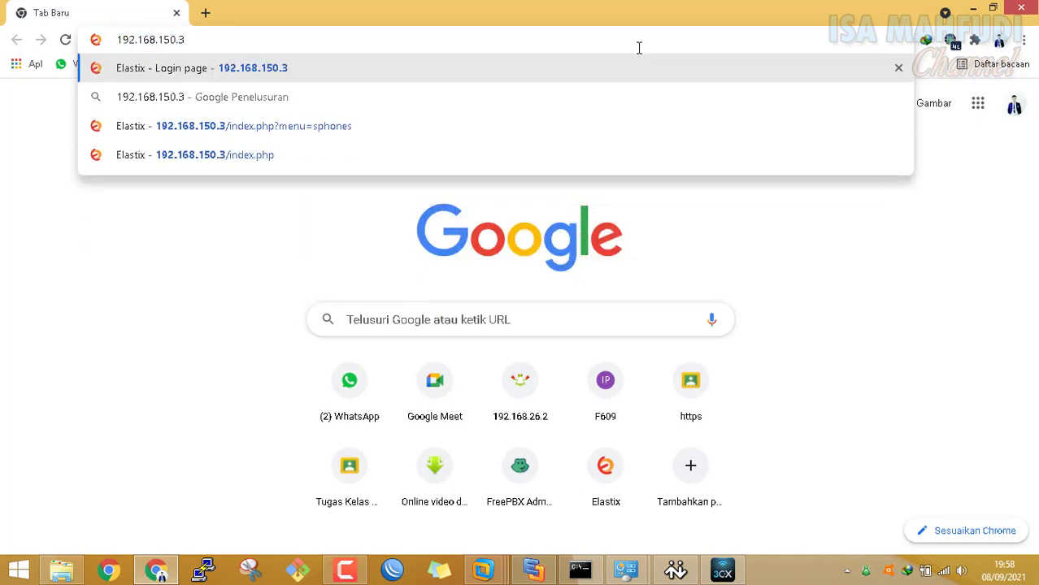
key("BackSpace")
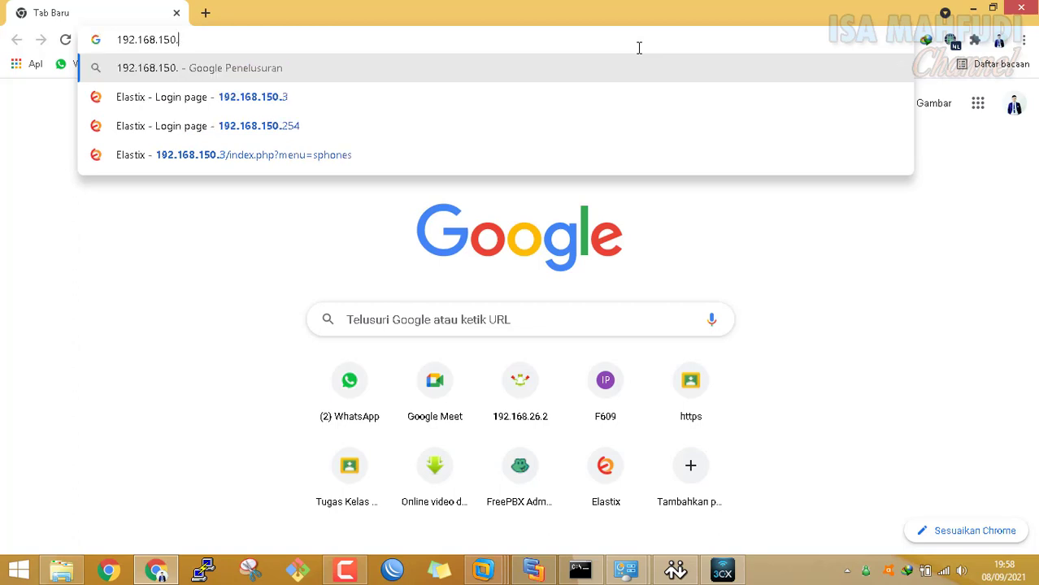
type("2")
key("Return")
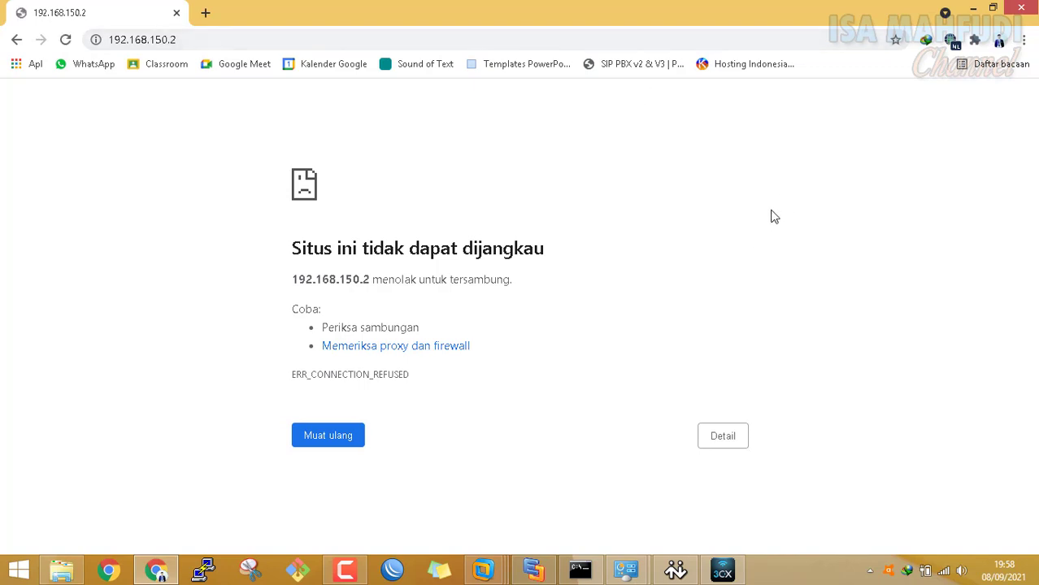
Open the VMnet1 adapter's properties from Network Connections and check the network diagram's IP plan
mouse_move(626, 570)
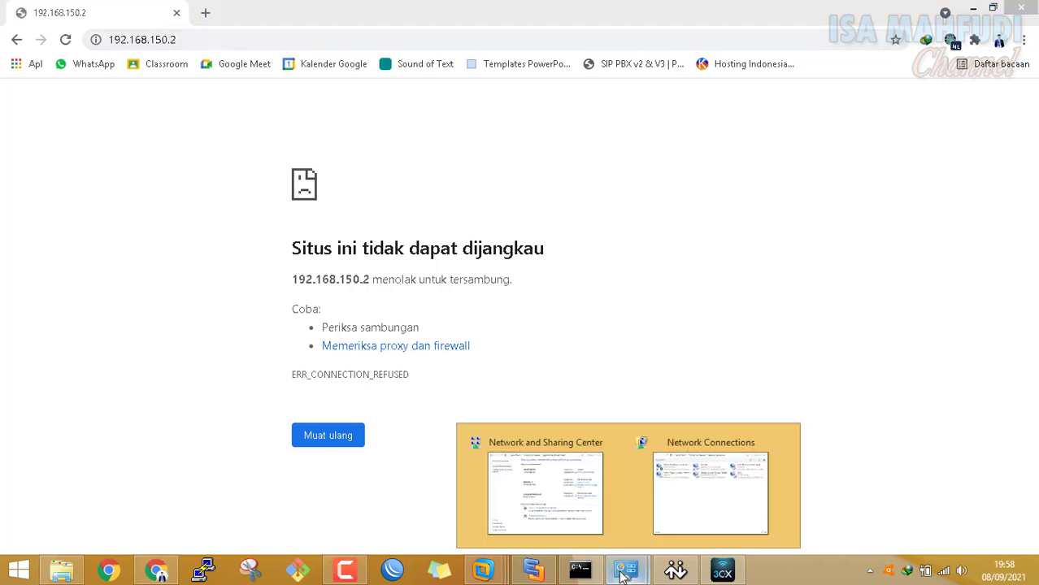
left_click(669, 507)
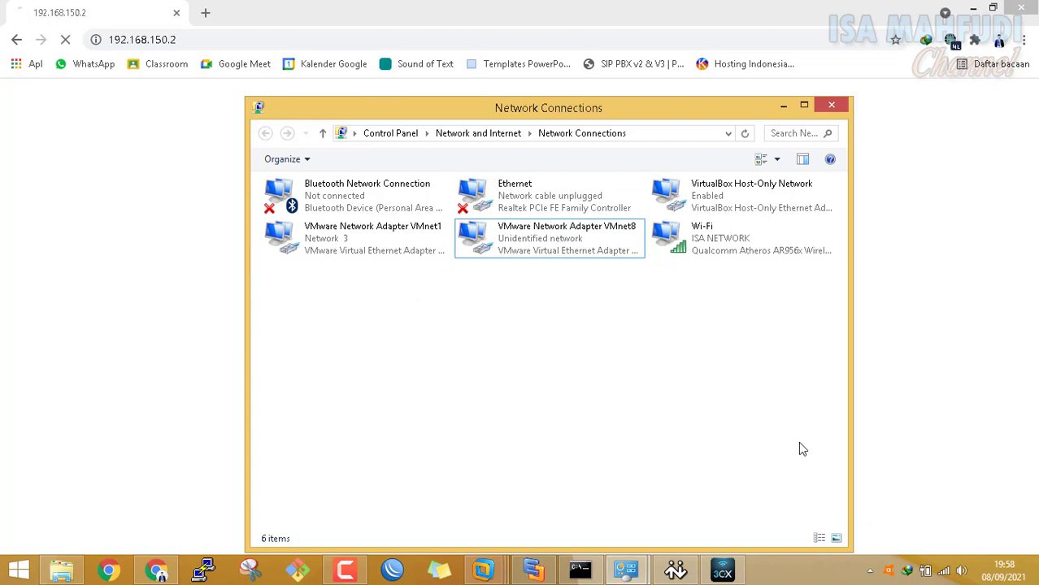
left_click(387, 250)
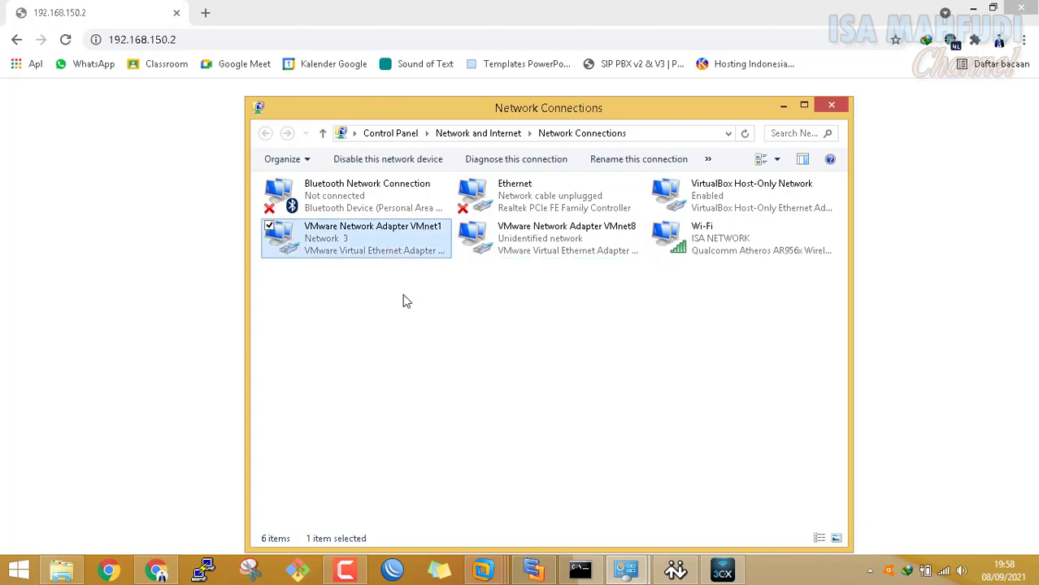
right_click(400, 252)
left_click(333, 398)
left_click(543, 574)
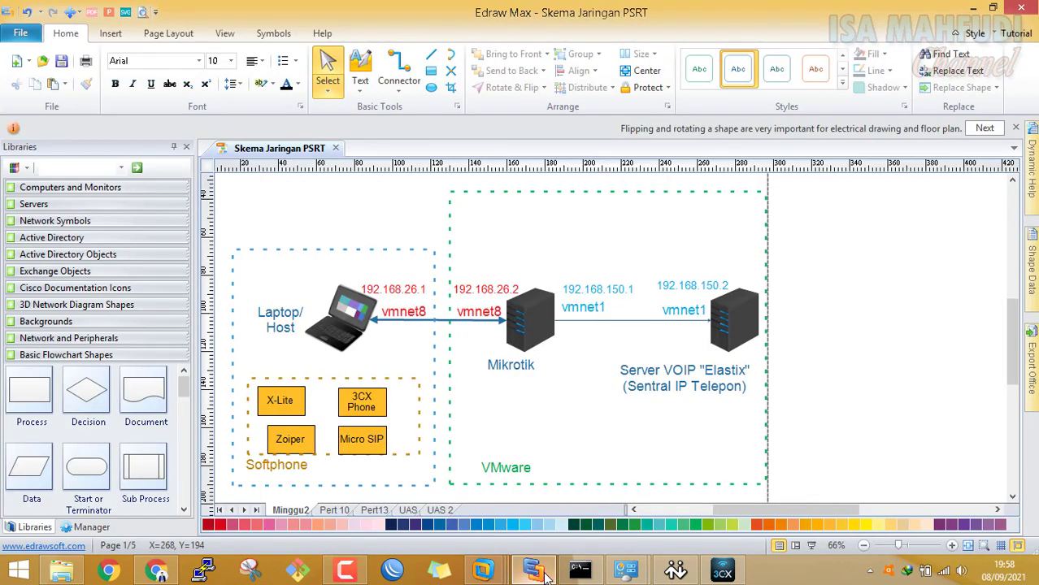
left_click(543, 574)
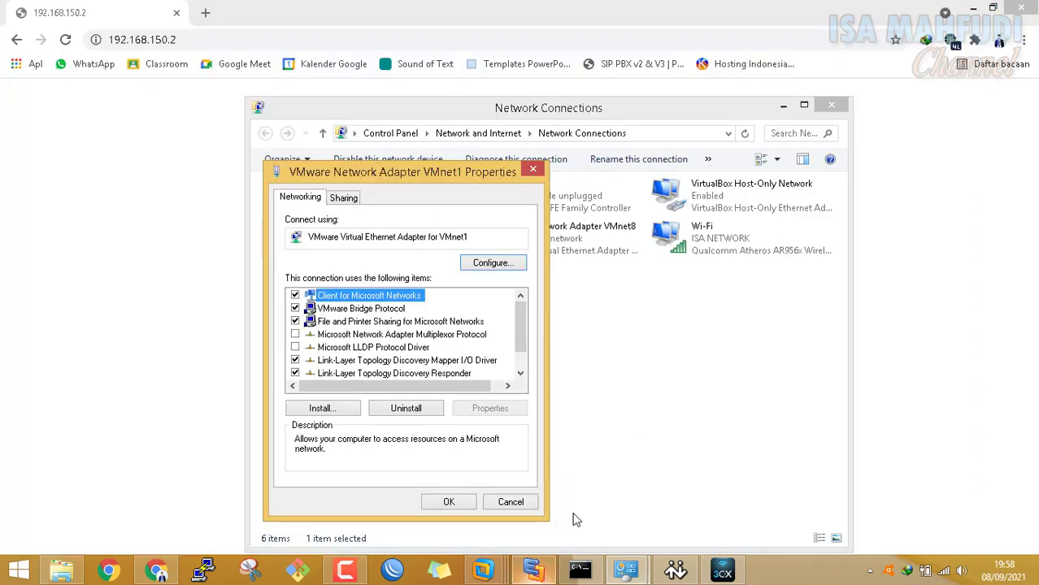
left_click(534, 166)
Edit VMnet1's IPv4 settings, changing the address to 192.168.150.3, then confirm and close
right_click(414, 250)
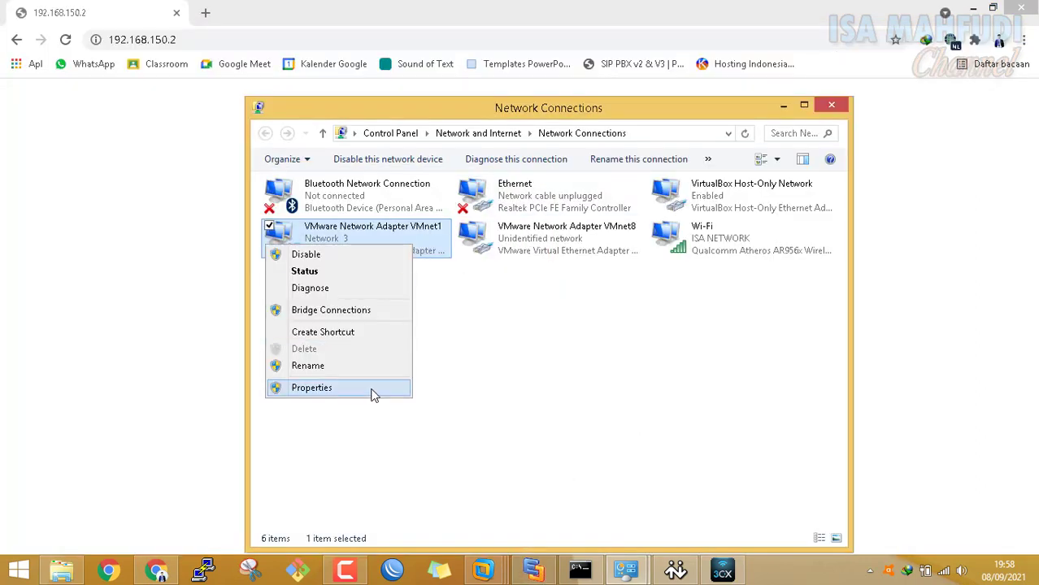
left_click(372, 396)
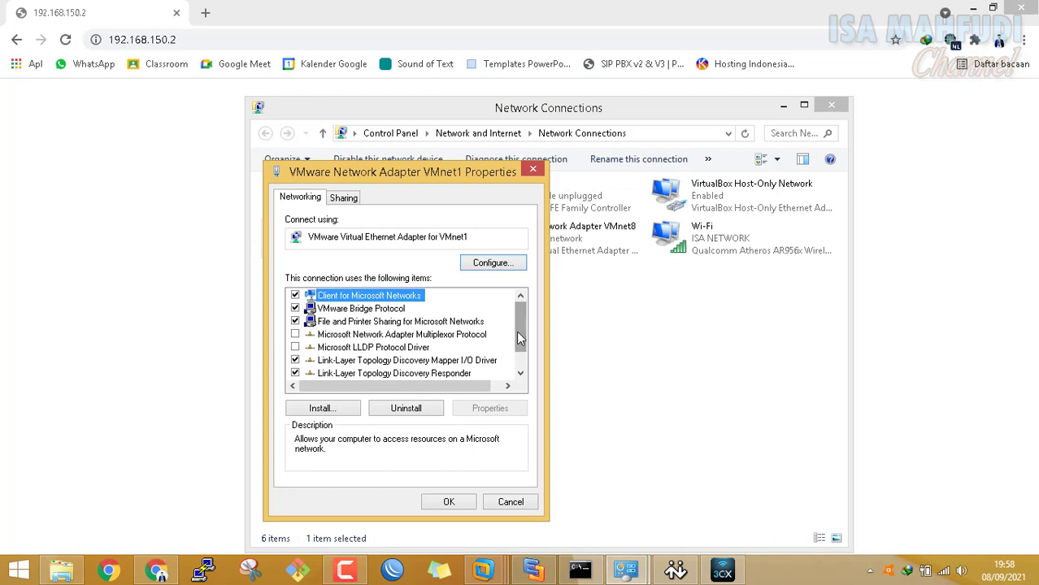
scroll(500, 382, "down", 1)
left_click(480, 374)
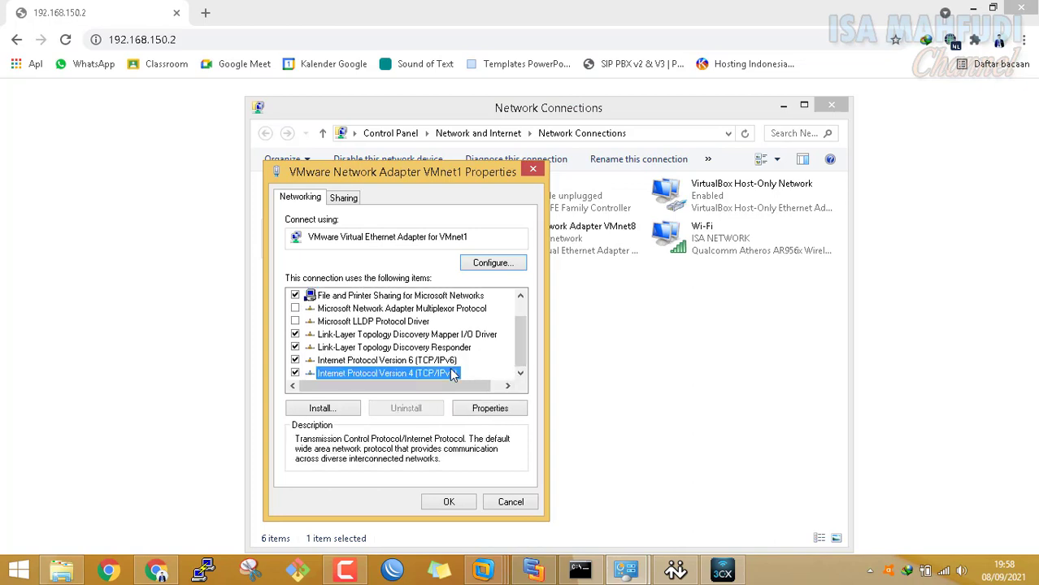
left_click(488, 409)
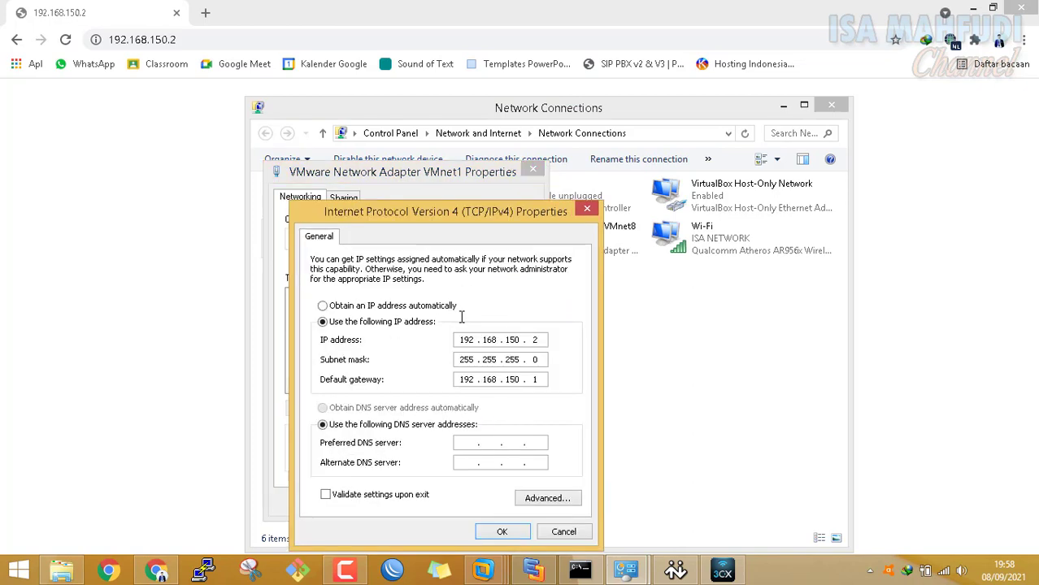
left_click(542, 342)
key("BackSpace")
type("3")
left_click(534, 340)
left_click(443, 311)
left_click(528, 531)
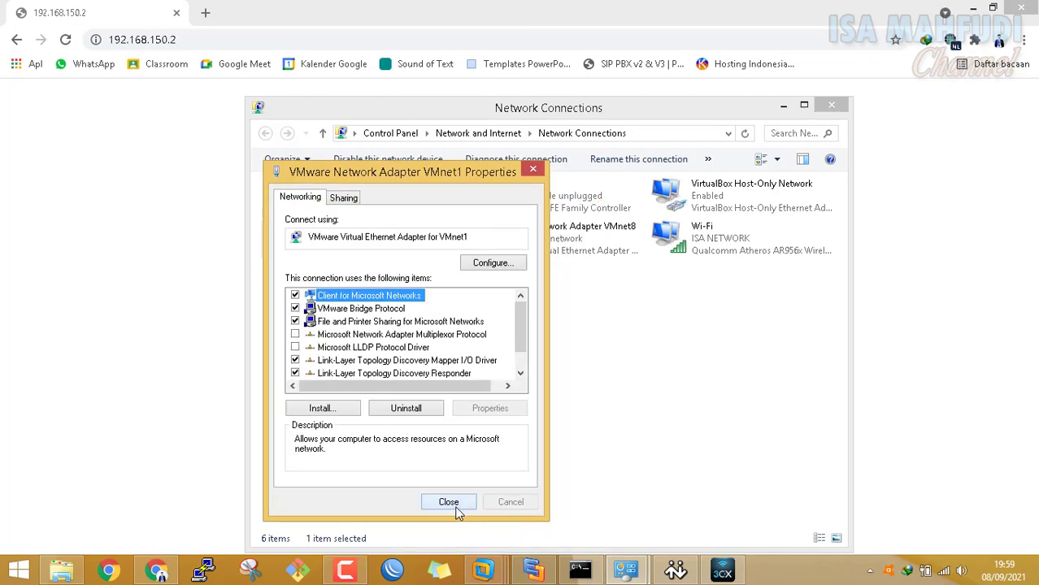
left_click(449, 503)
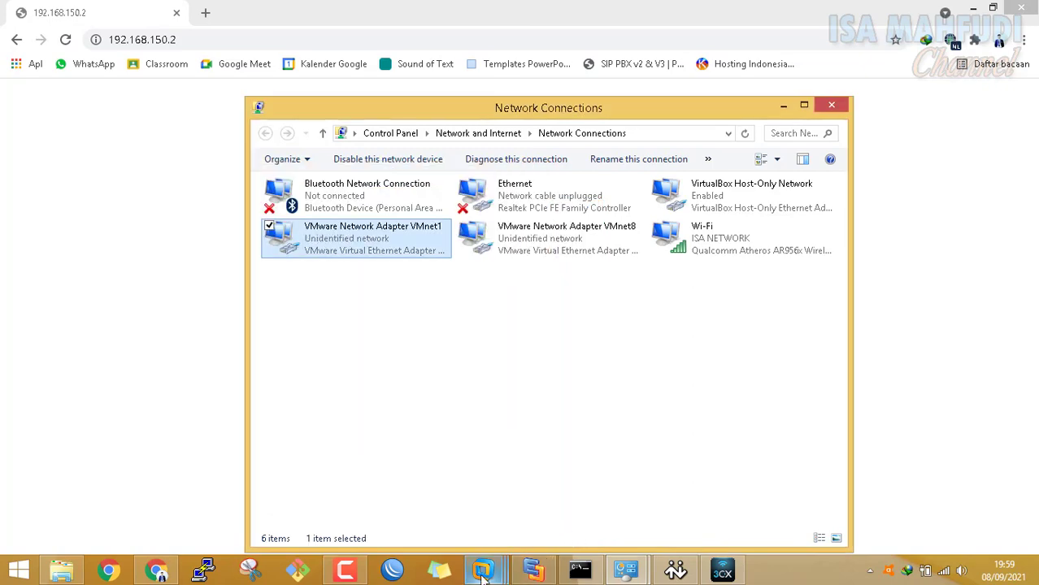
left_click(483, 574)
Assign 192.168.150.3/24 to the Elastix VM's eth0 and verify it with ifconfig
left_click(672, 483)
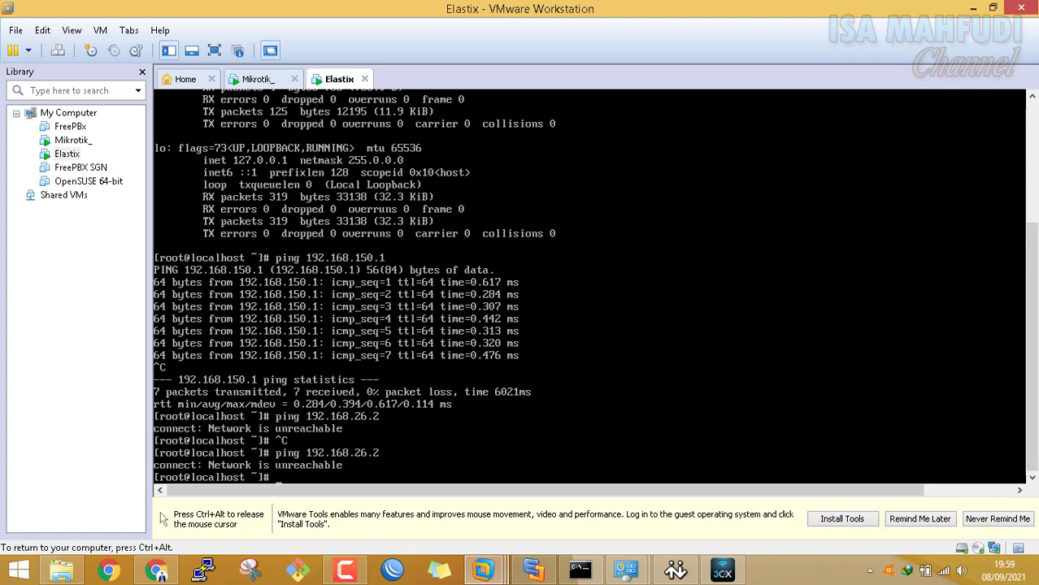
key("Up")
key("Up")
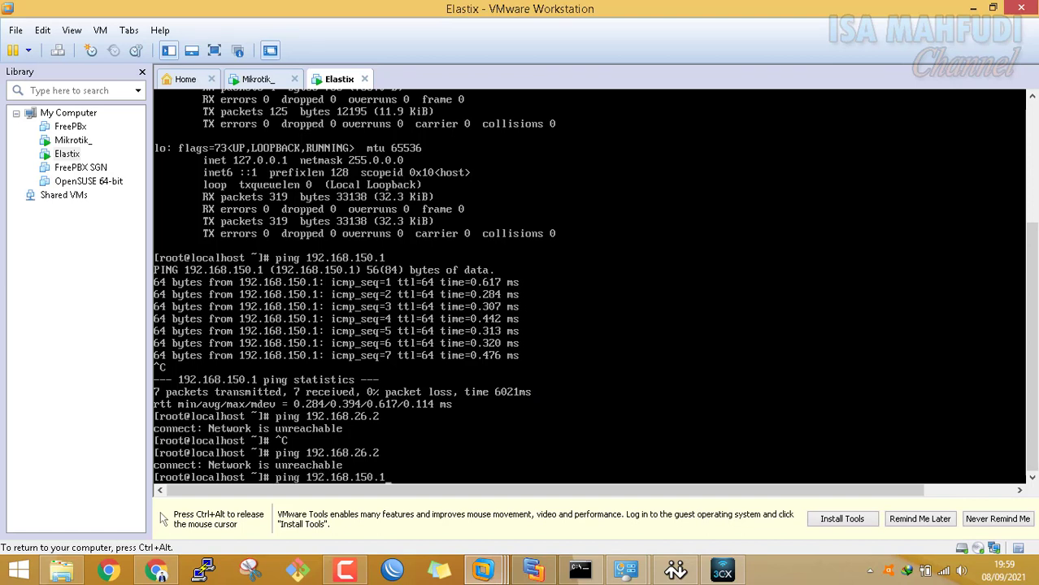
key("Up")
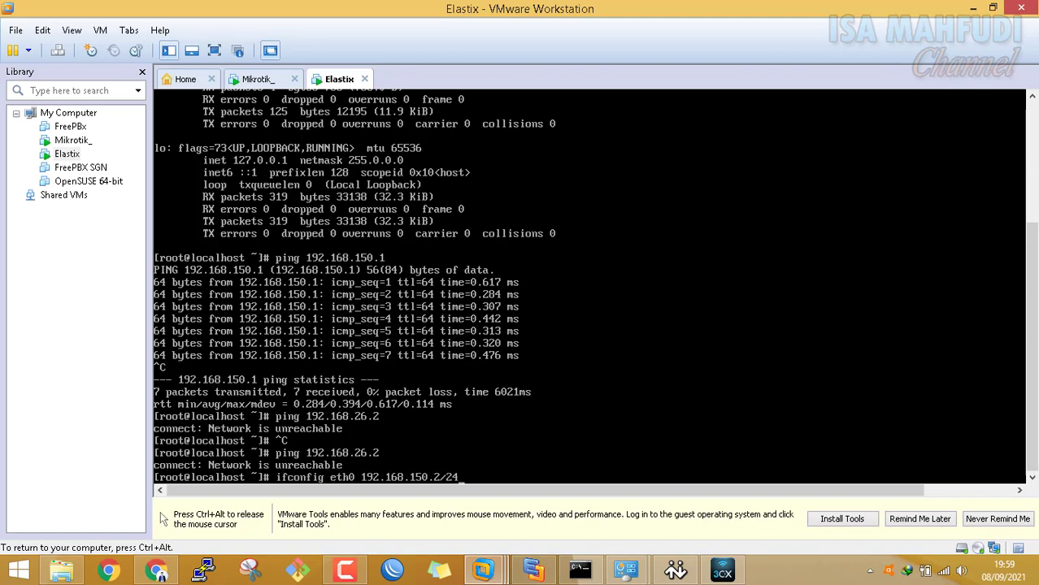
key("BackSpace")
type("3")
key("Return")
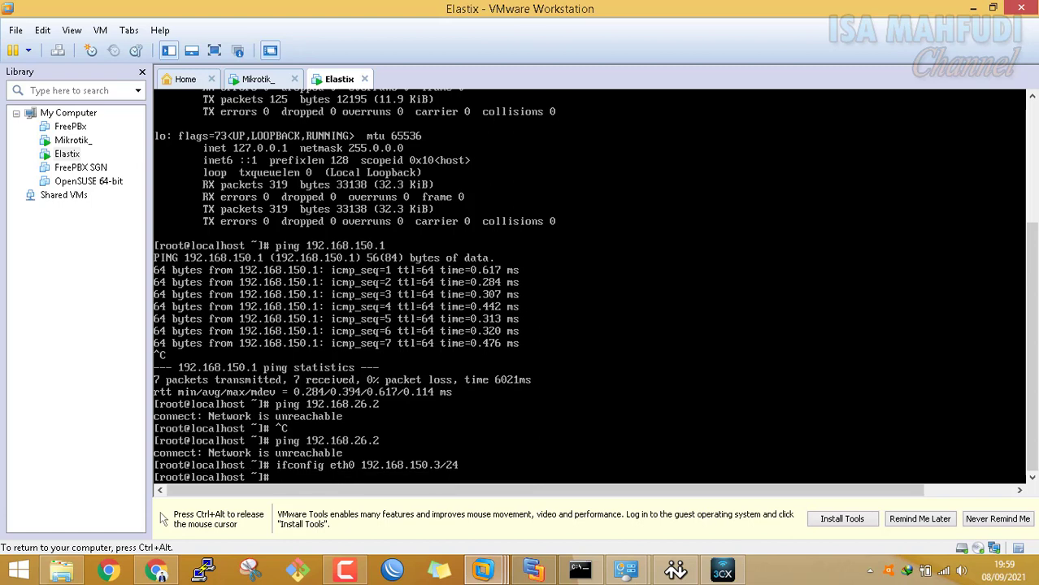
type("ifconfig")
key("Return")
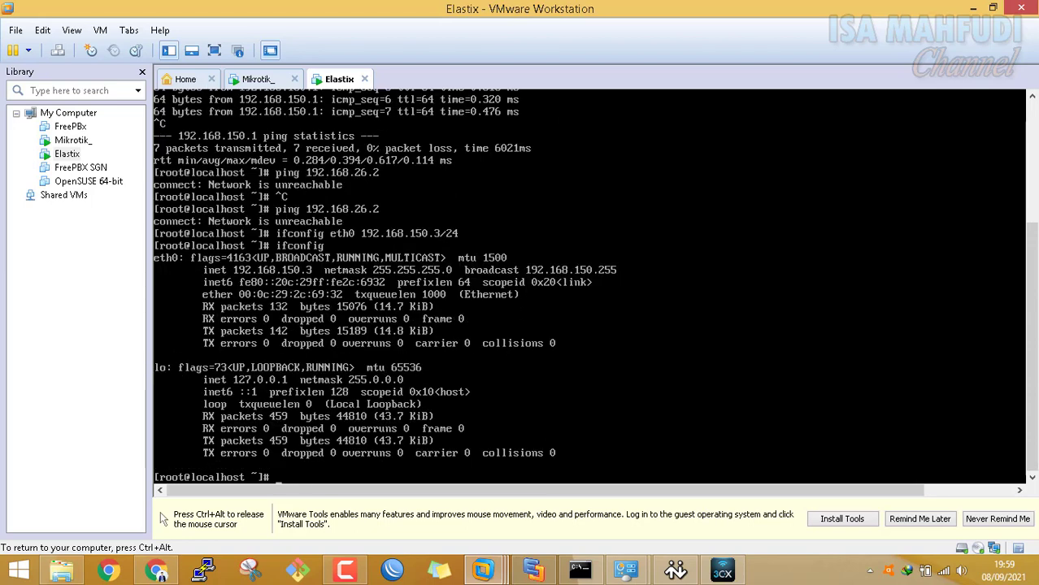
key("ctrl+alt")
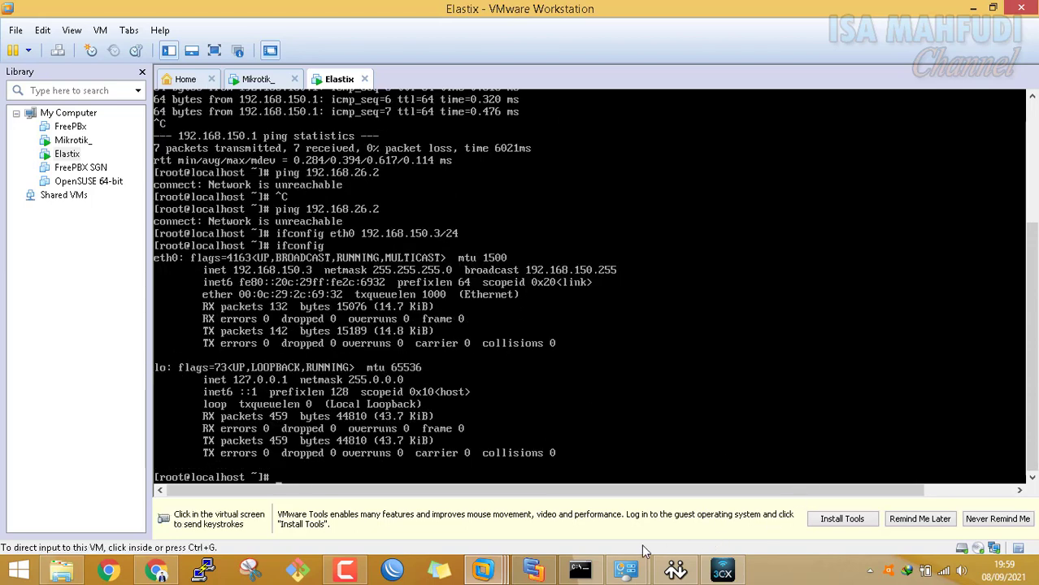
Ping 192.168.150.3 from Command Prompt, see it time out, and stop it with Ctrl+C
left_click(580, 572)
key("Up")
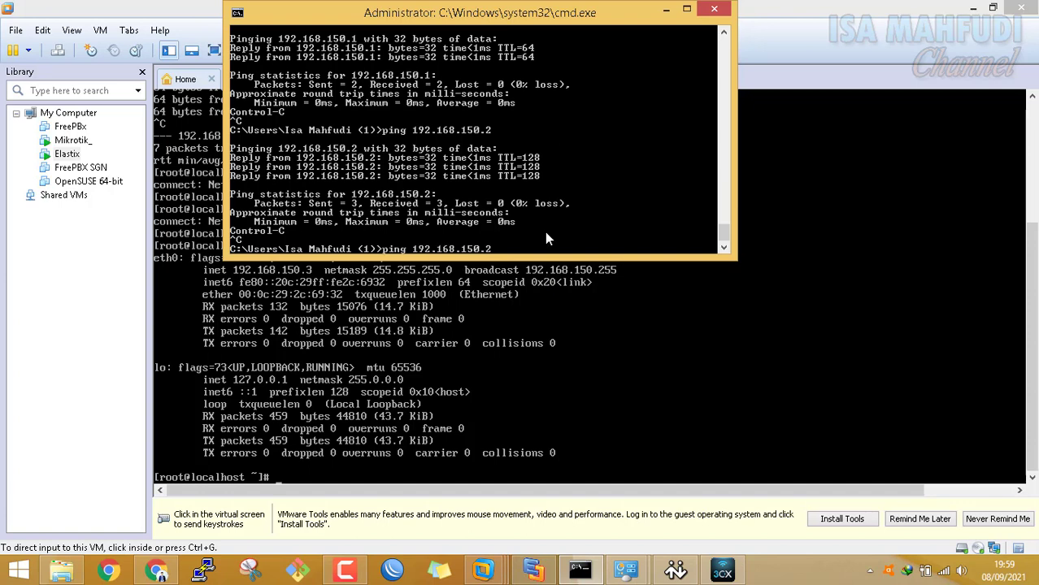
key("BackSpace")
type("3")
key("BackSpace")
key("BackSpace")
key("BackSpace")
key("BackSpace")
key("BackSpace")
key("BackSpace")
key("BackSpace")
key("BackSpace")
key("BackSpace")
key("BackSpace")
key("BackSpace")
key("BackSpace")
key("BackSpace")
key("BackSpace")
key("BackSpace")
key("BackSpace")
key("BackSpace")
type("ing 192.179")
key("BackSpace")
key("BackSpace")
type("68.150.3")
key("Return")
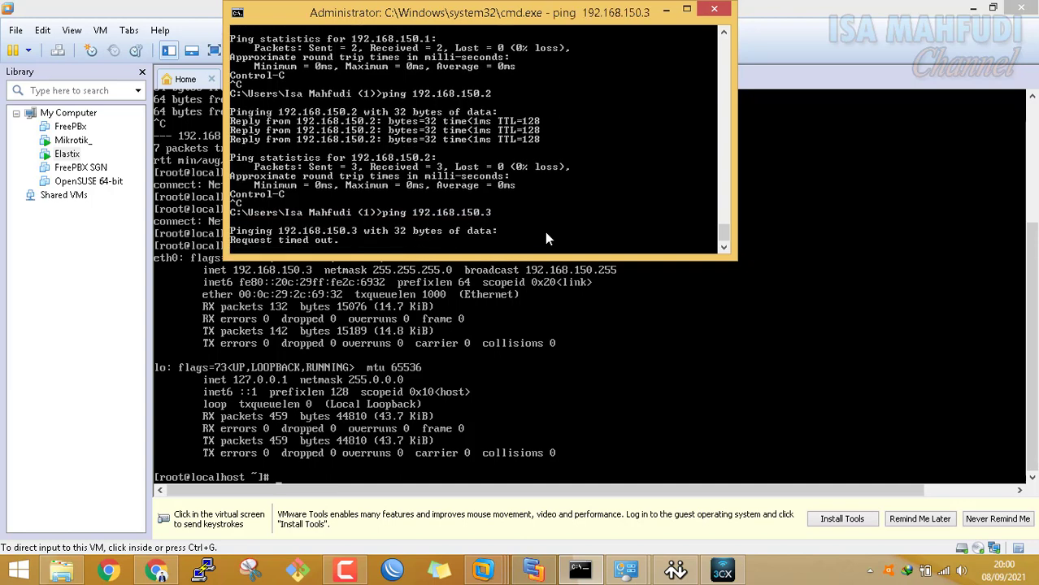
key("ctrl+c")
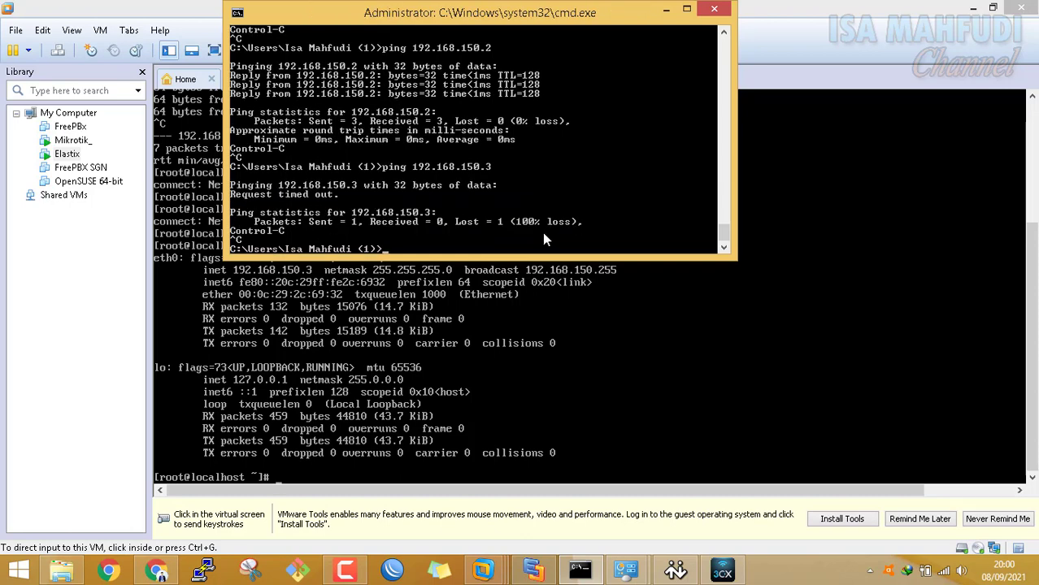
left_click(81, 575)
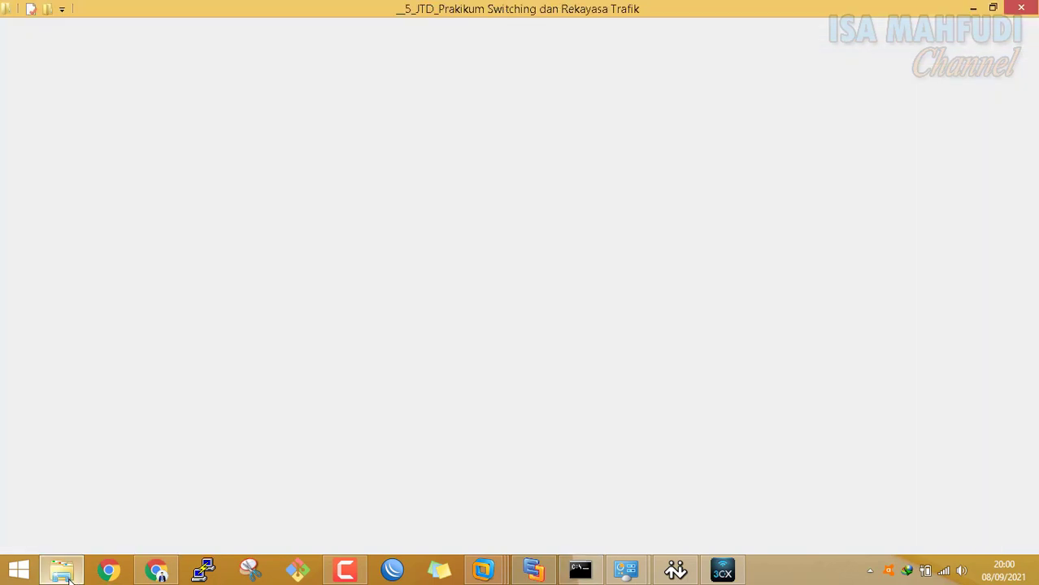
left_click(69, 581)
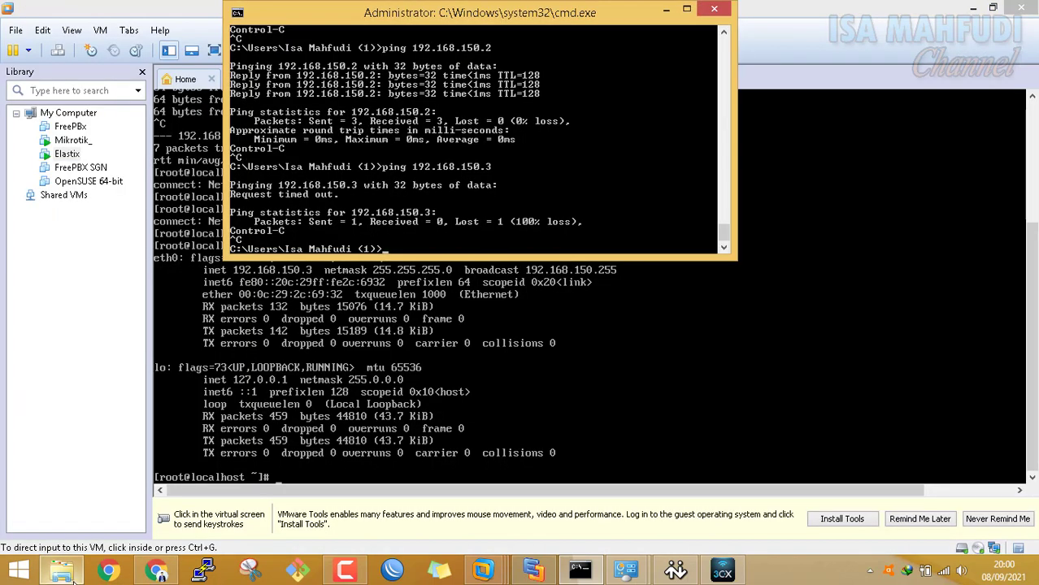
Give VMnet1's IPv4 a manual address of 192.168.150.5 with mask 255.255.255.0
mouse_move(630, 569)
left_click(712, 508)
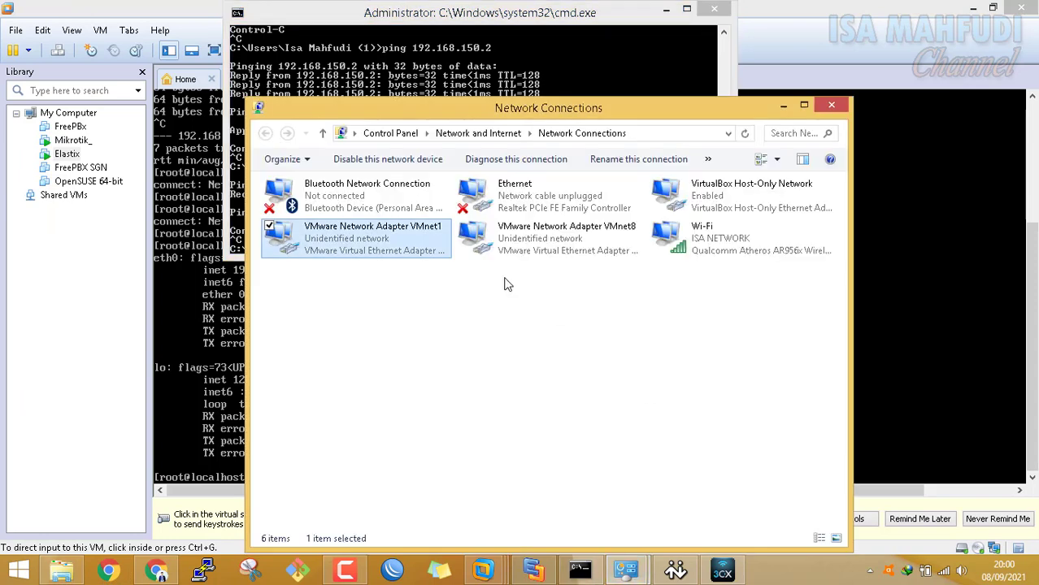
right_click(374, 244)
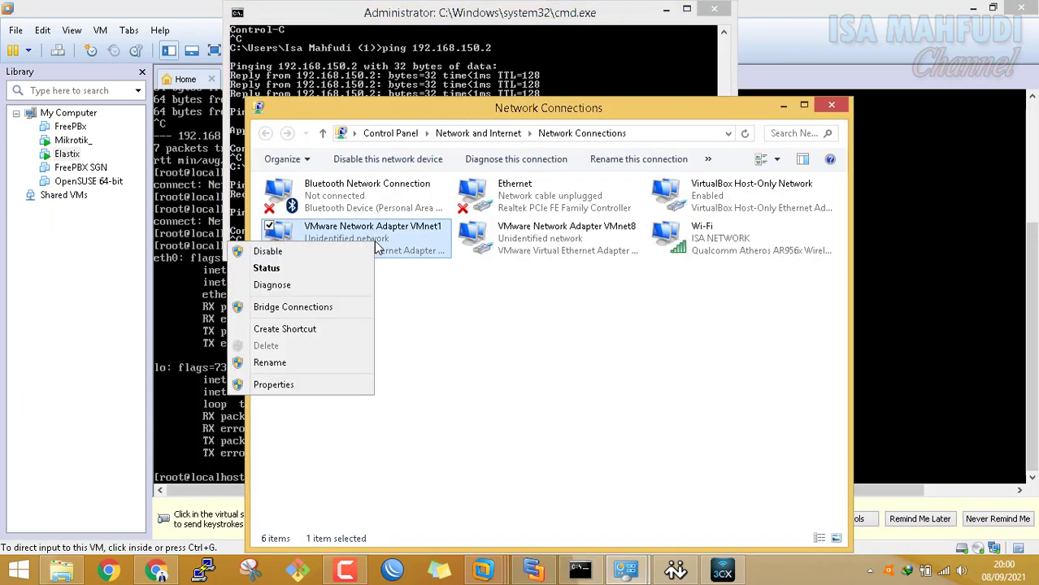
left_click(326, 386)
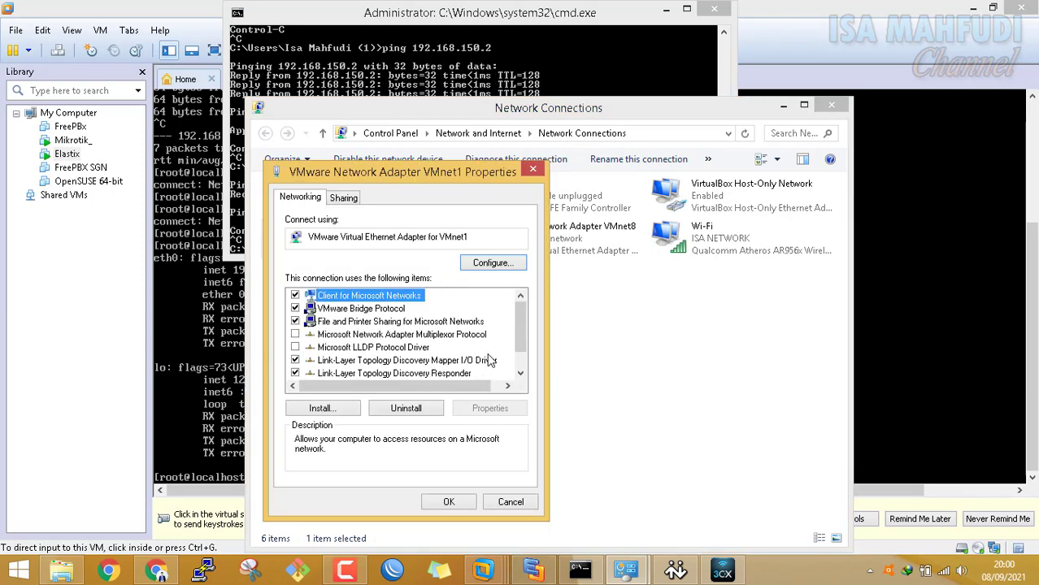
scroll(524, 340, "down", 1)
left_click(456, 377)
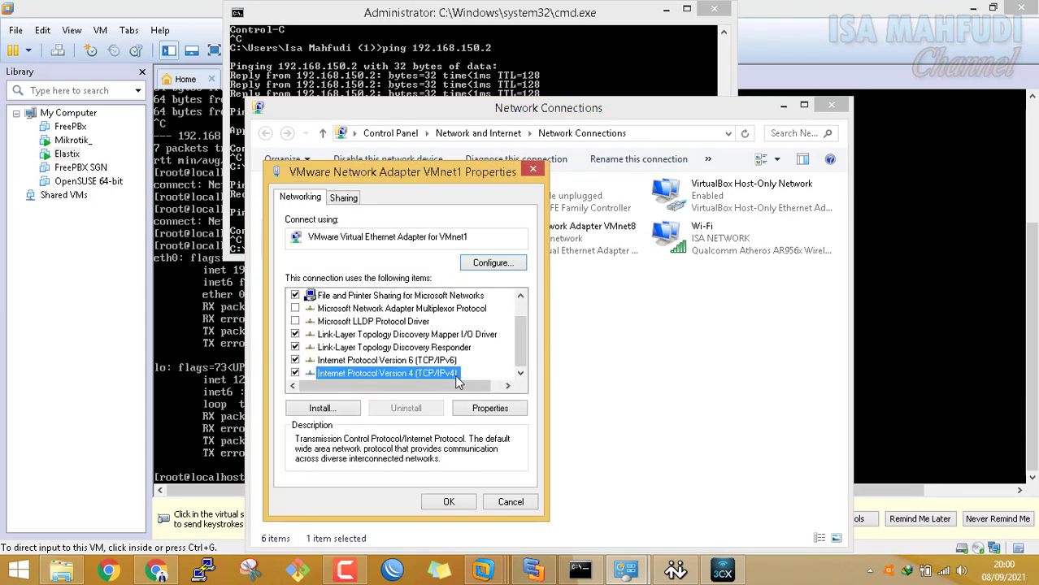
left_click(483, 408)
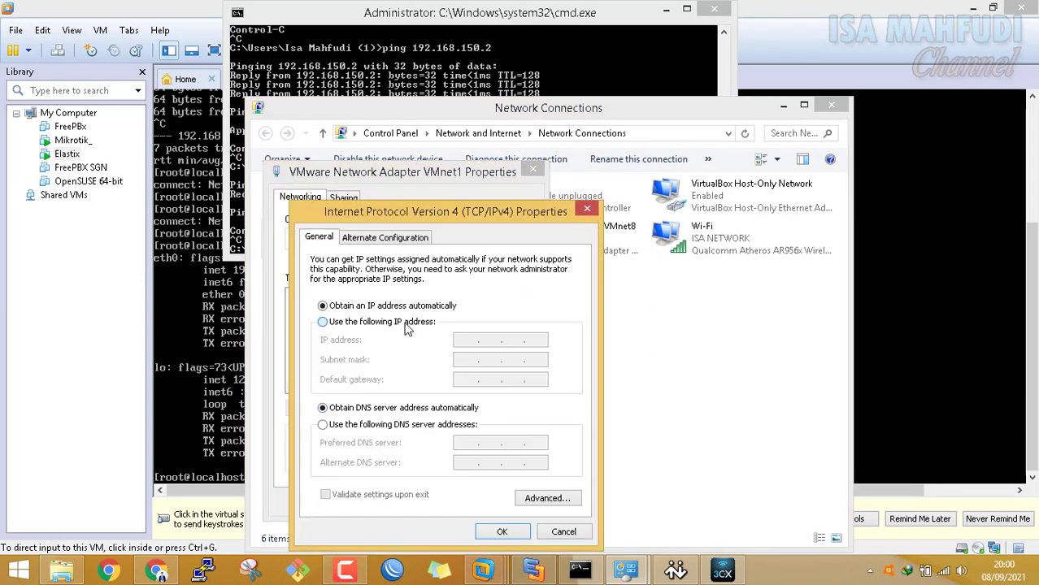
left_click(407, 323)
left_click(465, 341)
type("192 . ")
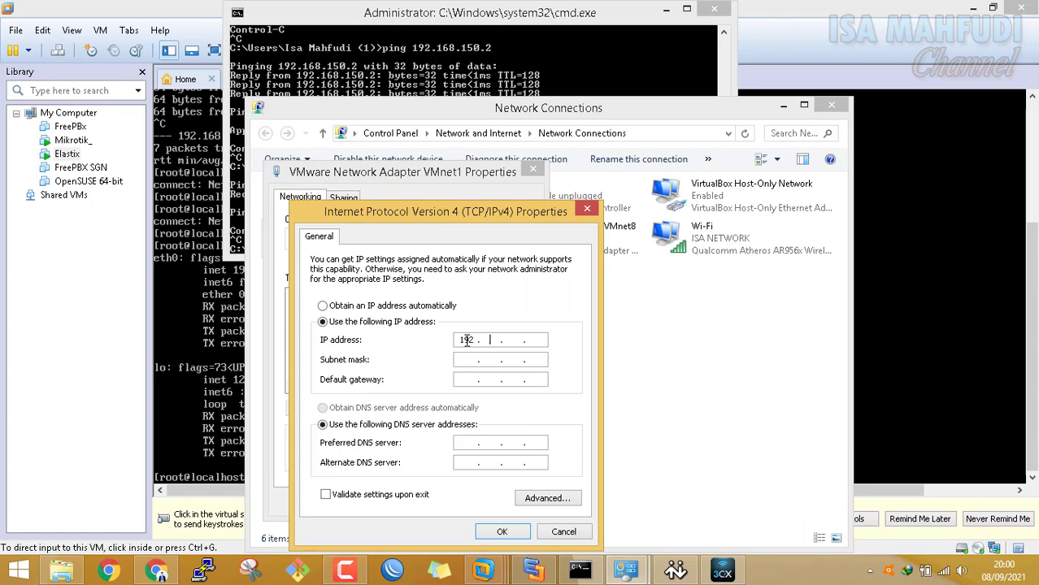
type("168 . 150 . 2")
key("BackSpace")
type("50")
left_click_drag(461, 339, 514, 335)
key("Tab")
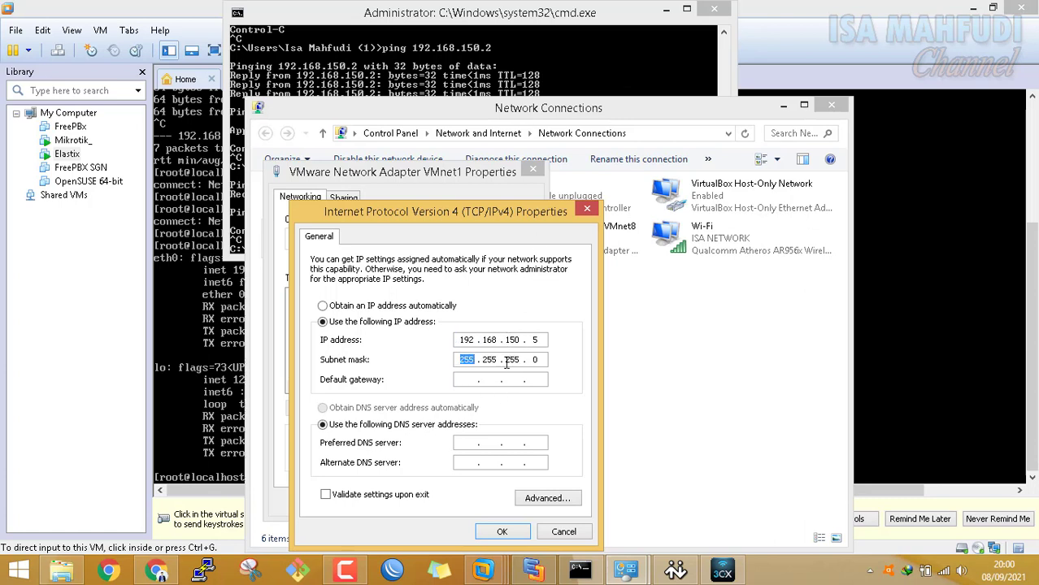
Add default gateway 192.168.150.1 and save, accepting the multiple-gateways warning
left_click(466, 383)
type("192 . 168 . 150 . 1")
left_click_drag(538, 383, 439, 396)
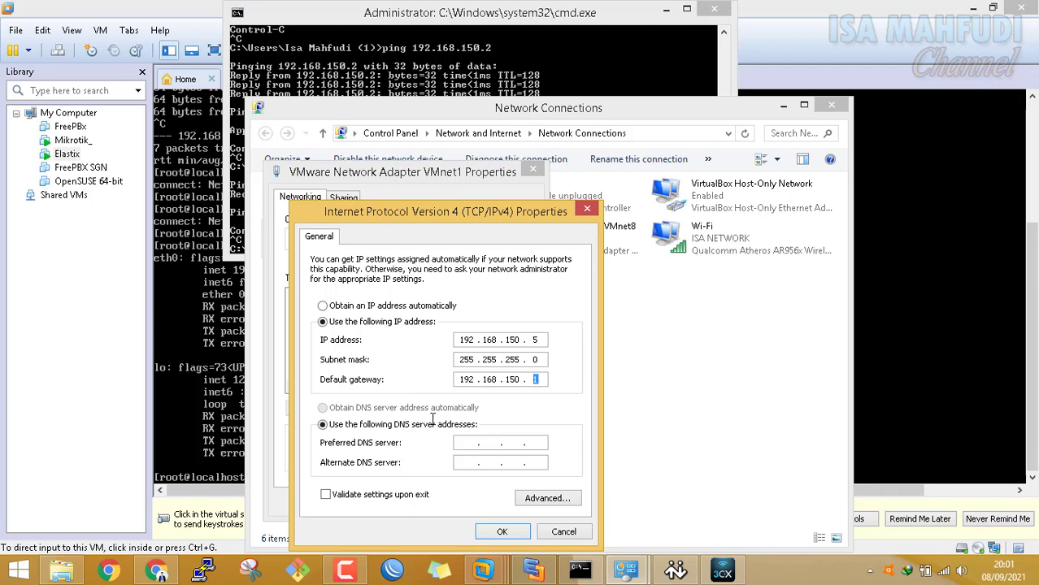
left_click(491, 538)
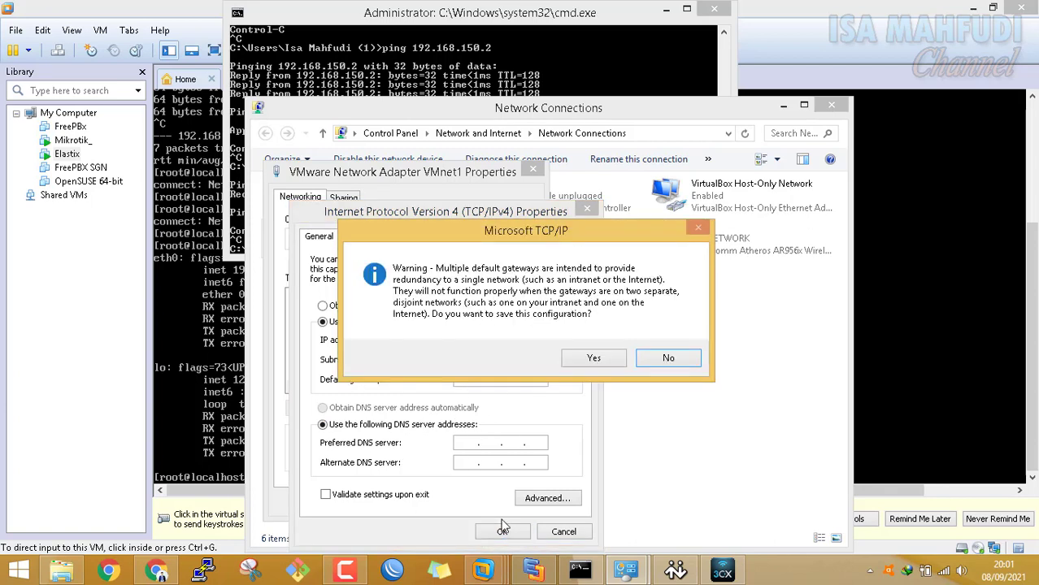
left_click(605, 365)
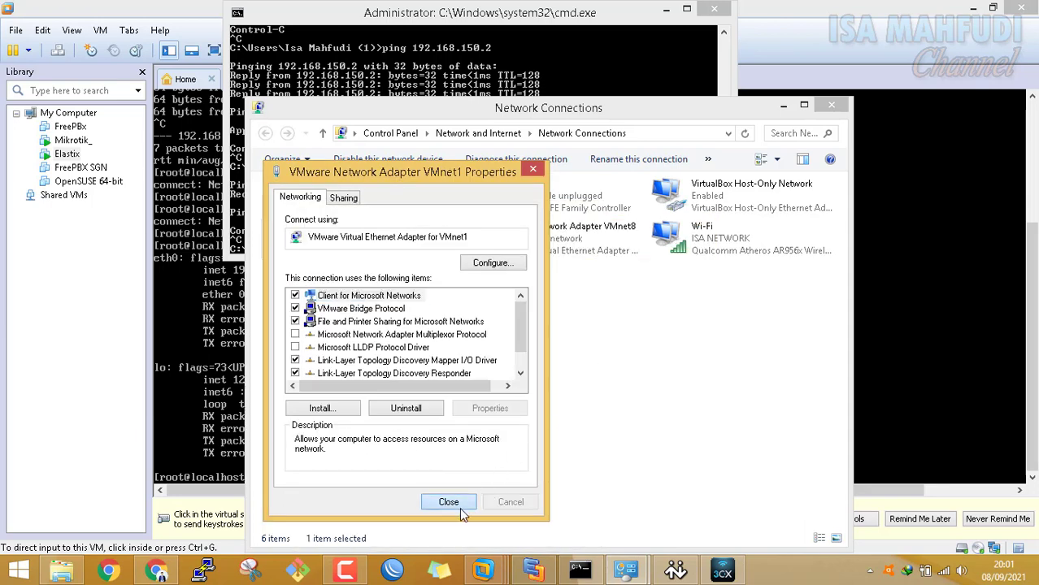
left_click(459, 507)
Rerun the ping to 192.168.150.3, now receiving 3 of 4 replies
left_click(529, 61)
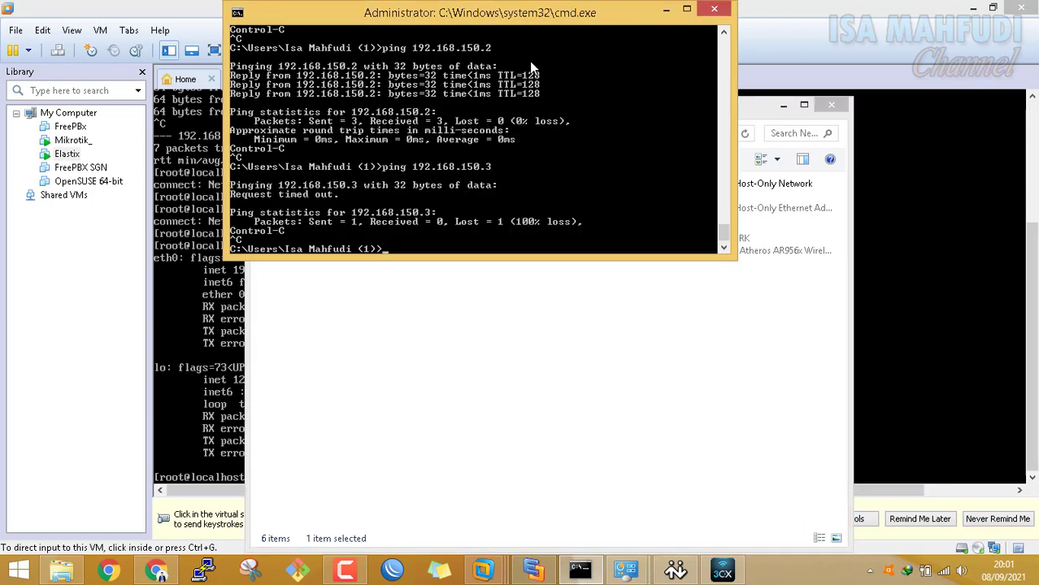
key("Up")
key("Return")
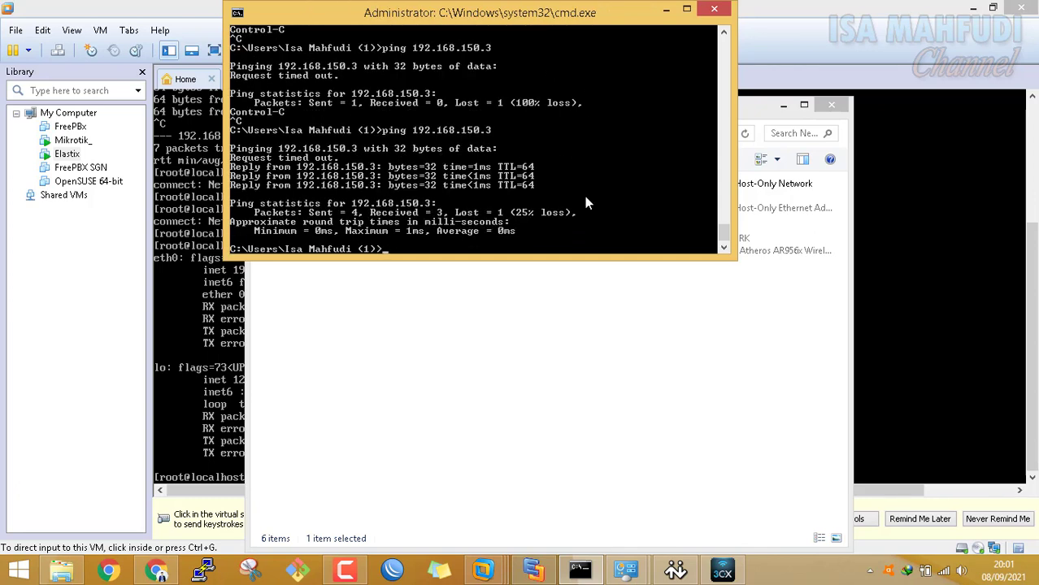
left_click(157, 570)
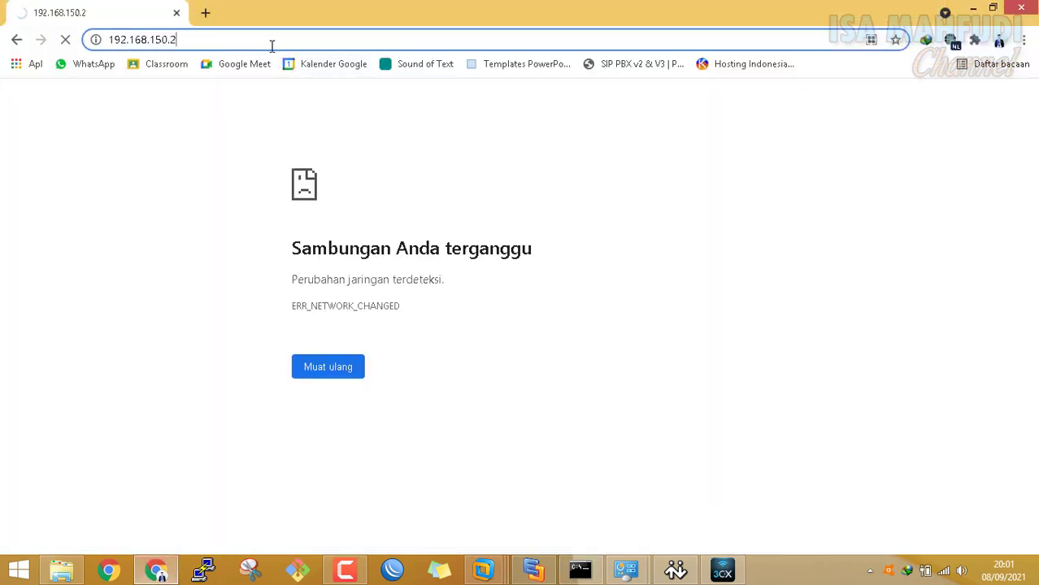
Load the Elastix login page at 192.168.150.3 in Chrome, then minimize Chrome and the VM window
key("BackSpace")
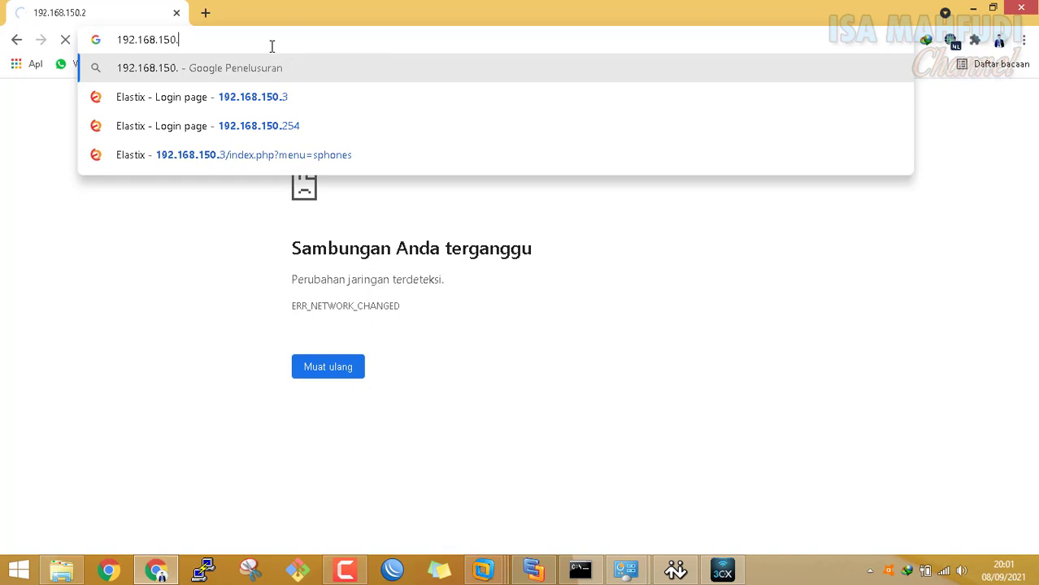
type("3")
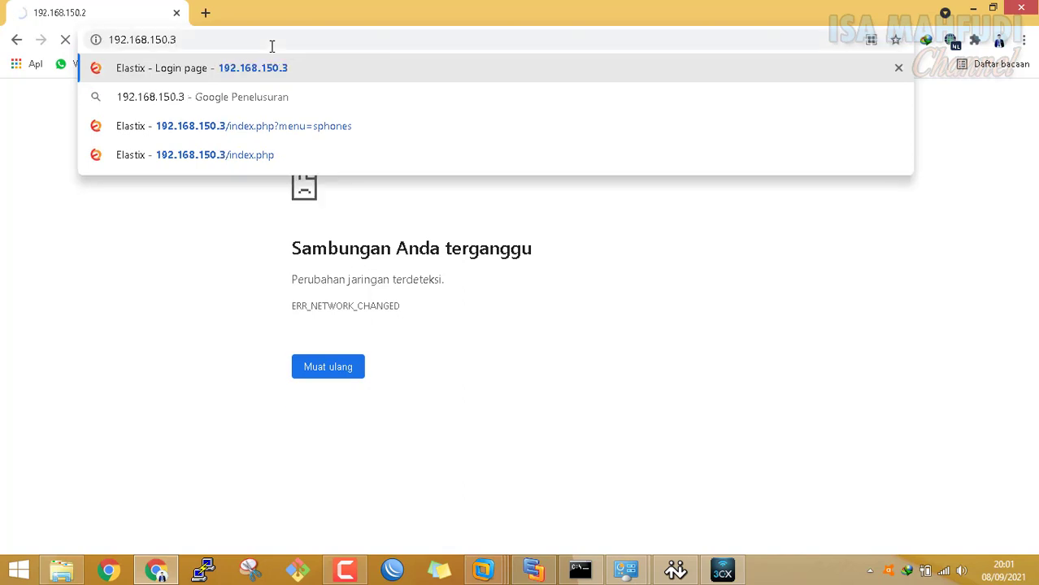
key("Return")
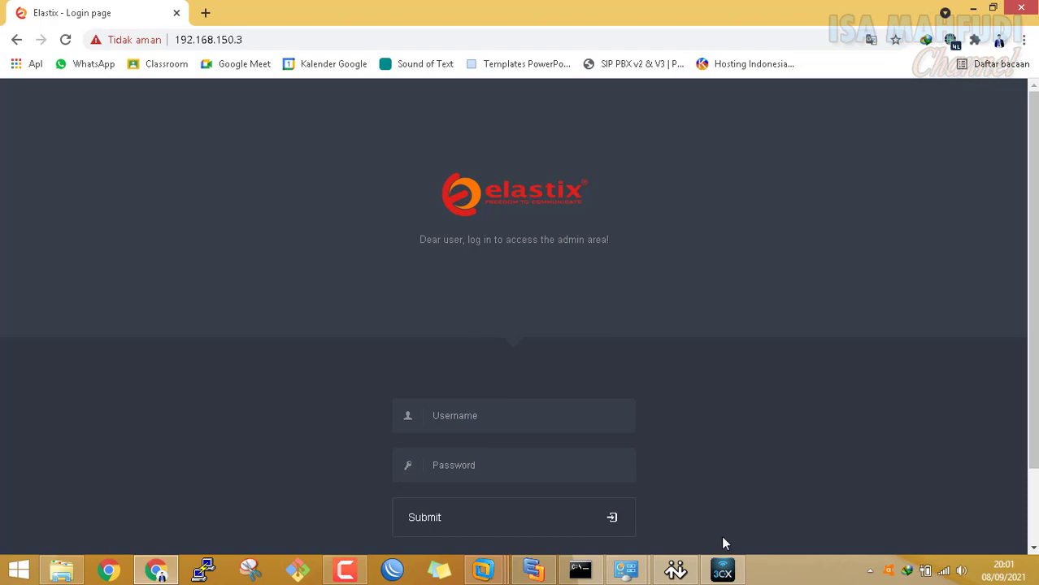
left_click(676, 570)
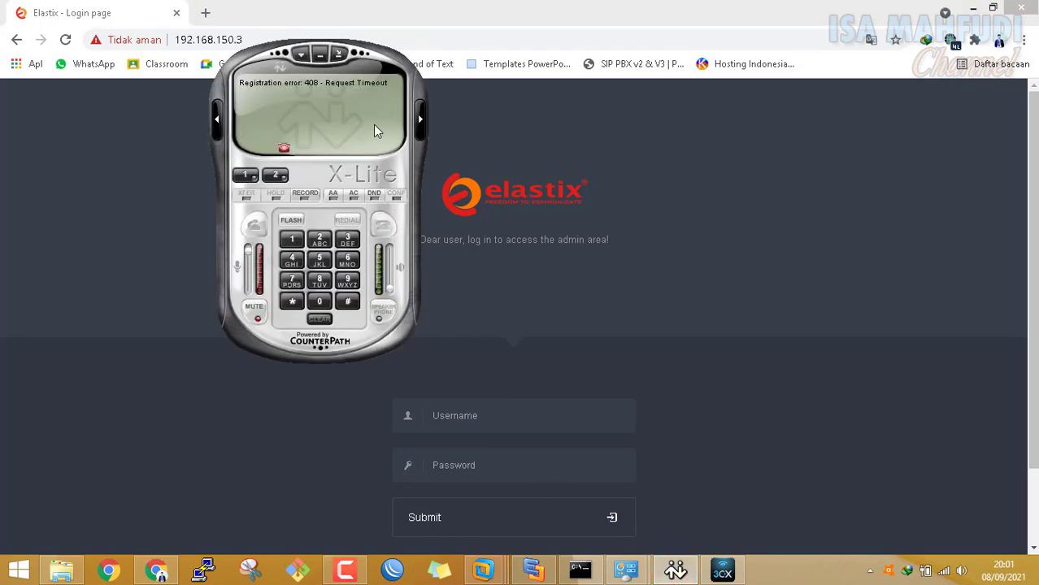
left_click(975, 8)
left_click(972, 6)
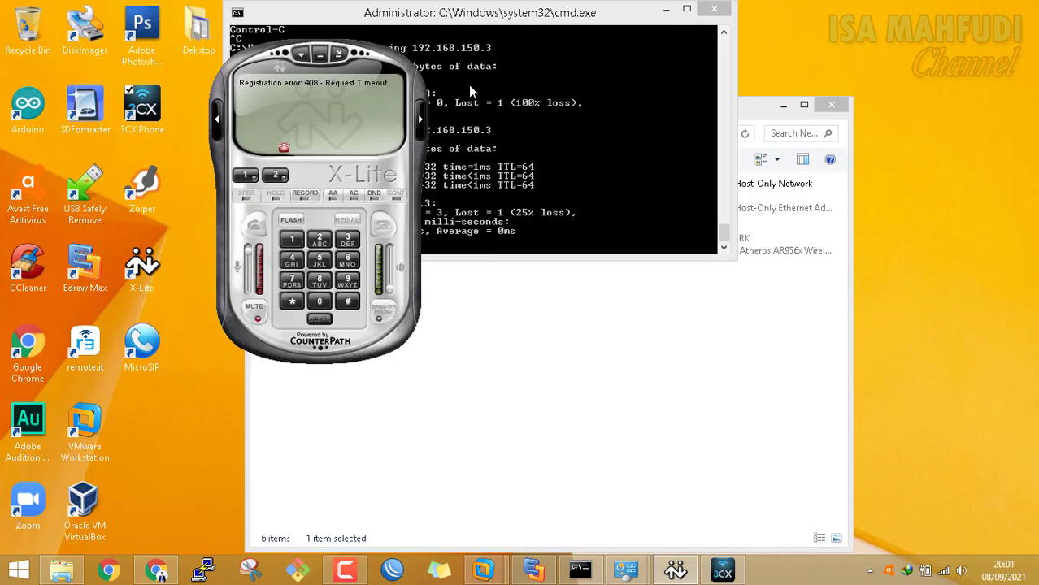
Change X-Lite Account1's domain to 192.168.150.3 so it registers as Ready with user 100
right_click(351, 91)
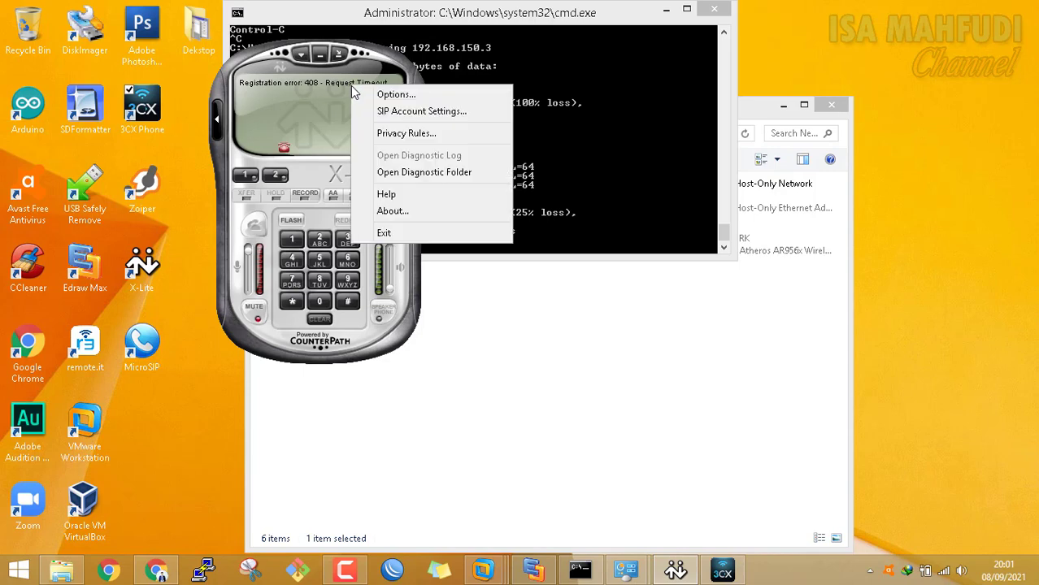
left_click(415, 113)
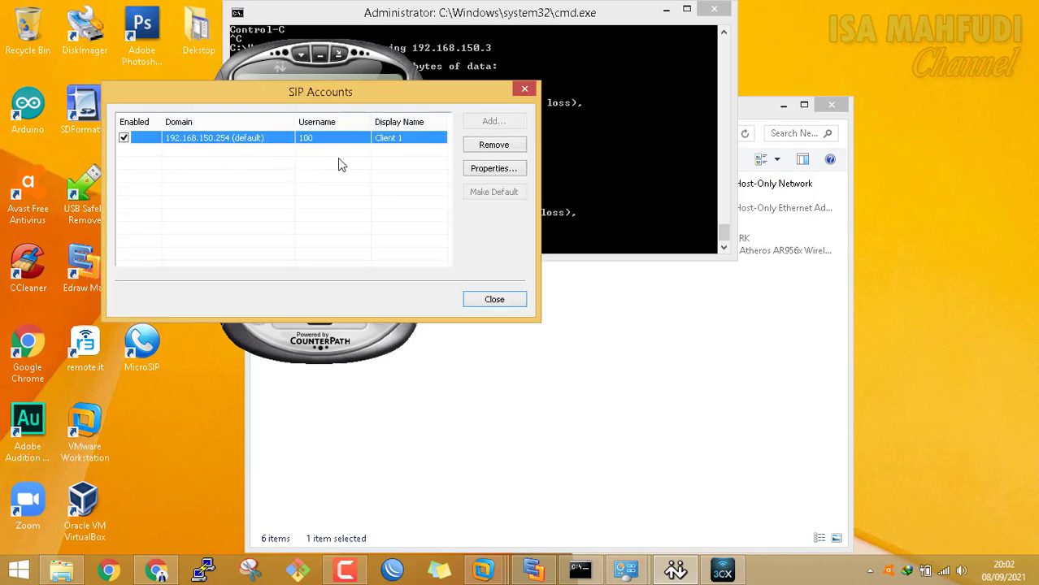
double_click(283, 143)
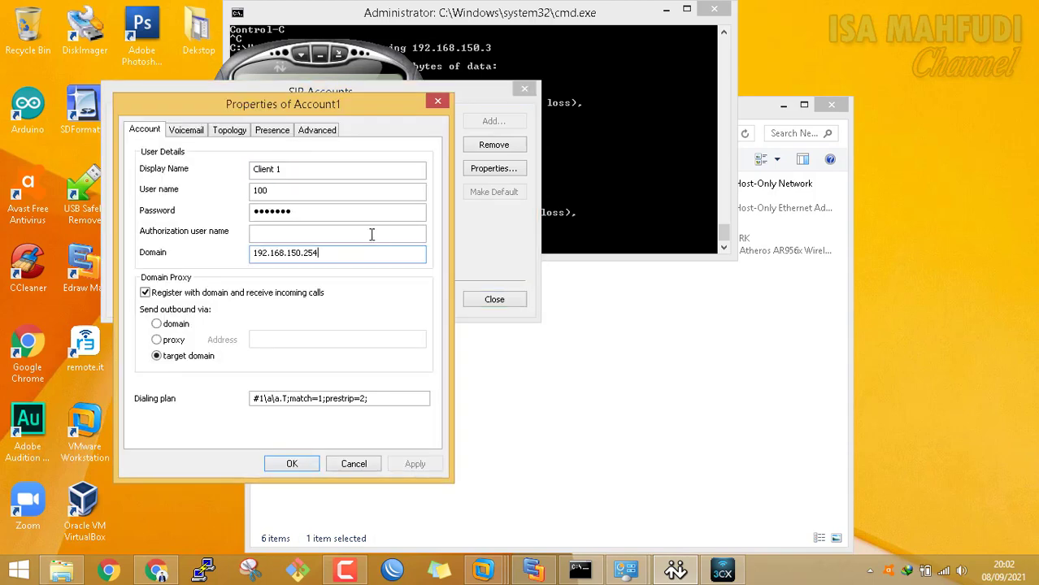
left_click(366, 253)
key("BackSpace")
left_click(411, 465)
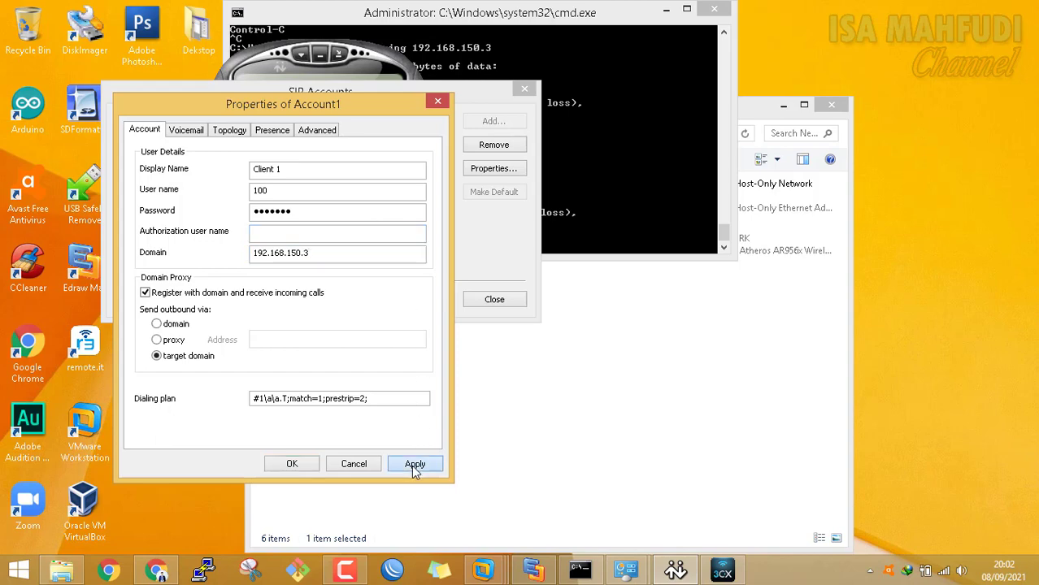
left_click(292, 464)
left_click(524, 301)
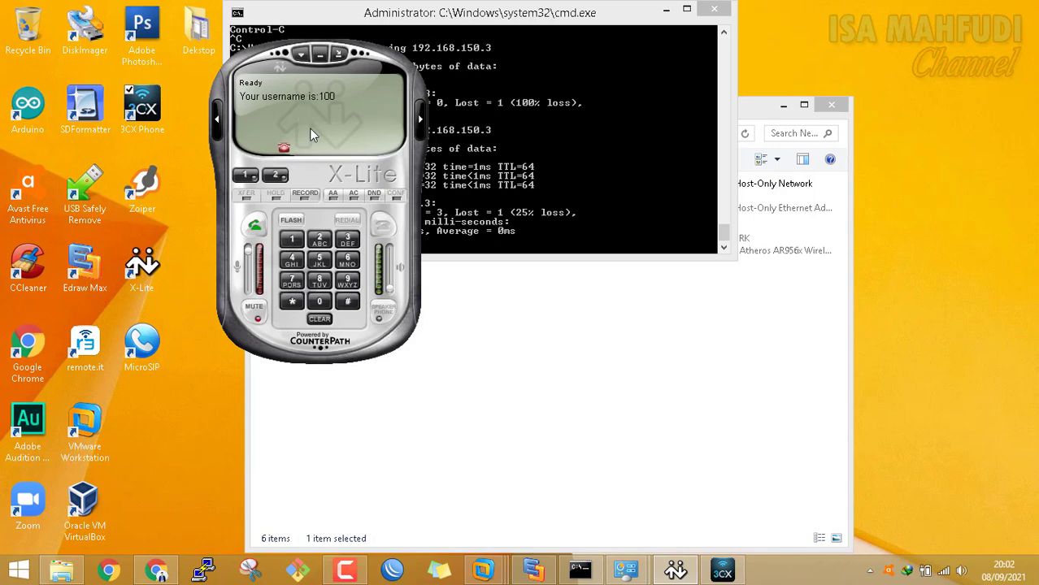
Set 3CXPhone's Client 3 account PBX local IP to 192.168.150.3
left_click(730, 573)
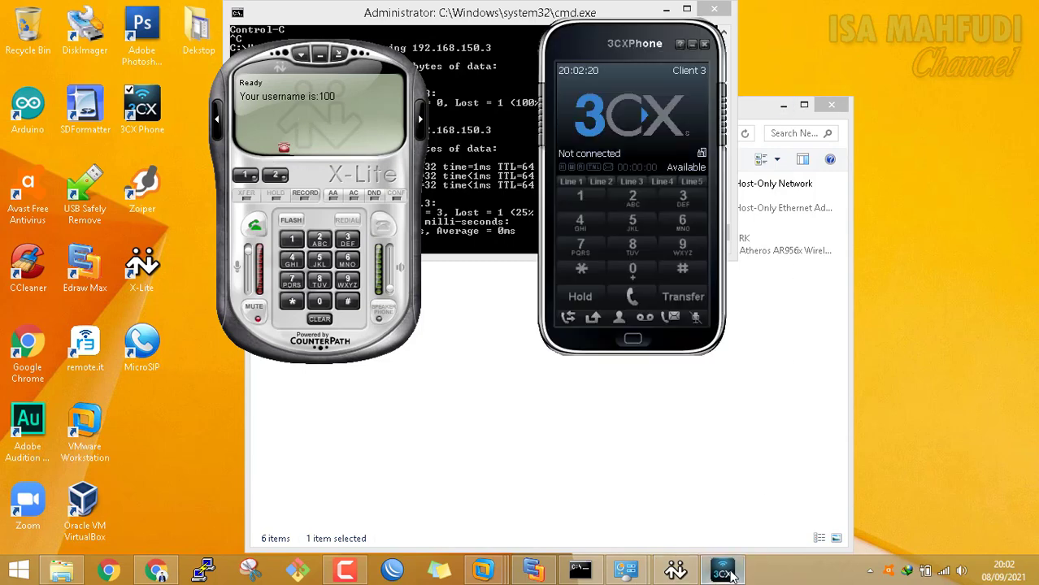
left_click(688, 73)
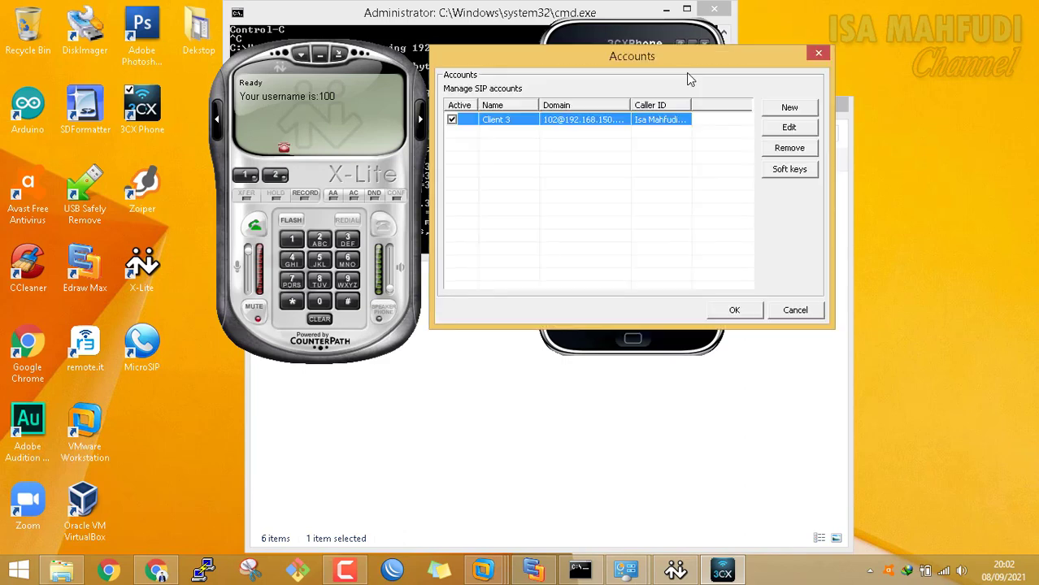
left_click(789, 128)
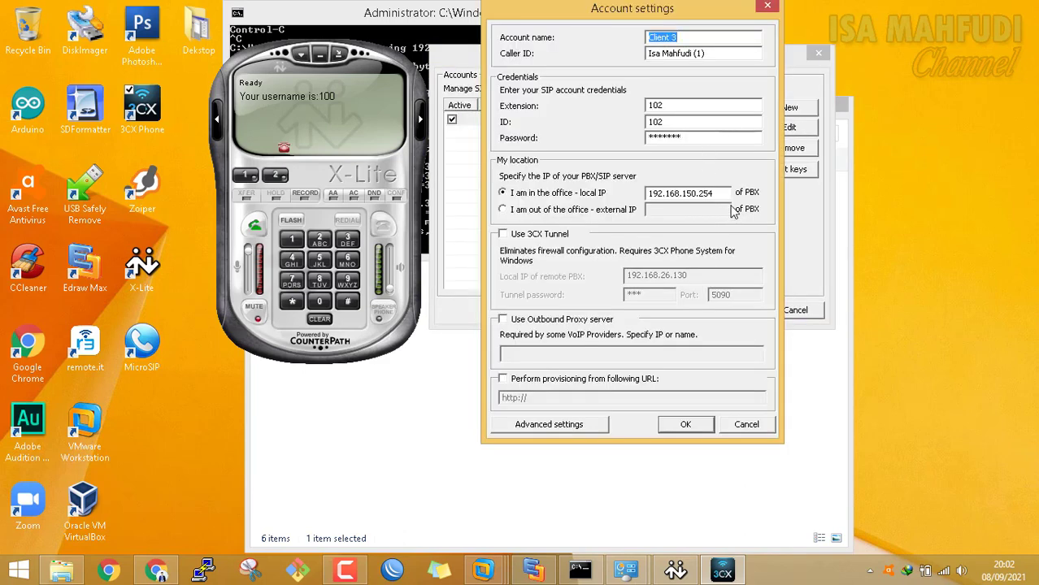
left_click(724, 192)
key("BackSpace")
key("BackSpace")
left_click(710, 424)
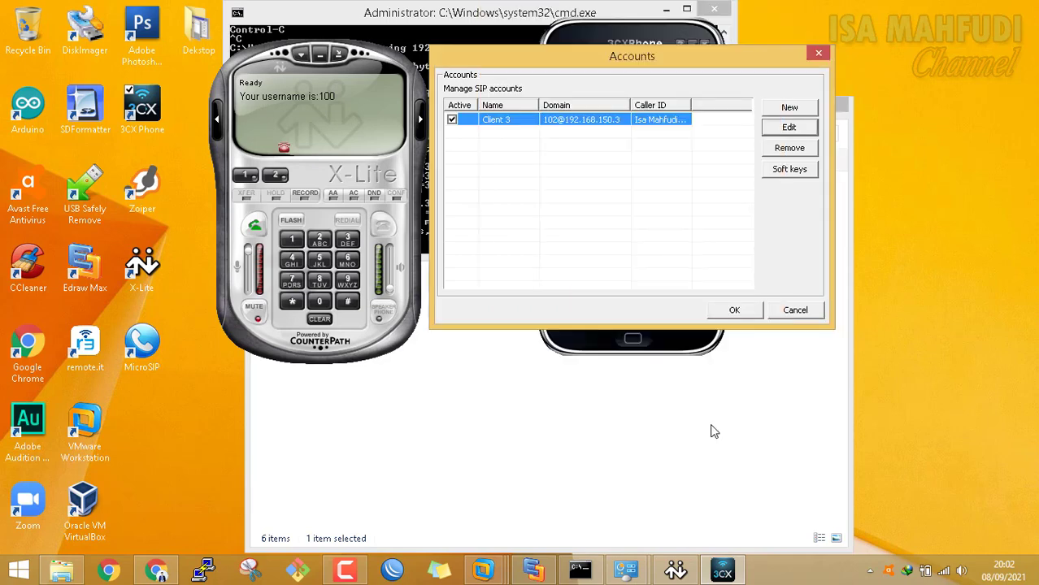
left_click(734, 310)
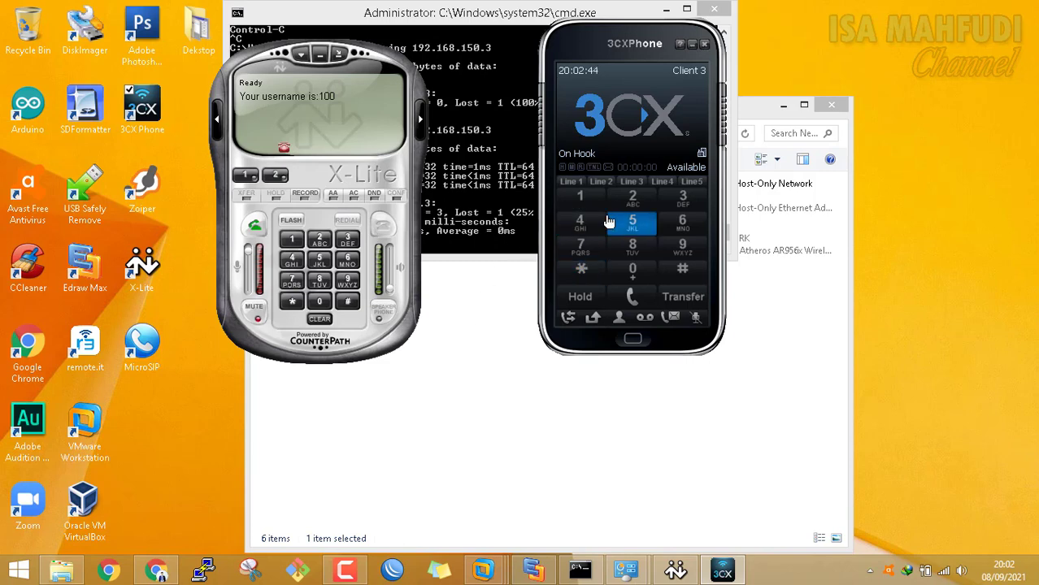
Call extension 100 from 3CXPhone to ring X-Lite, then hang up
left_click(585, 202)
double_click(633, 277)
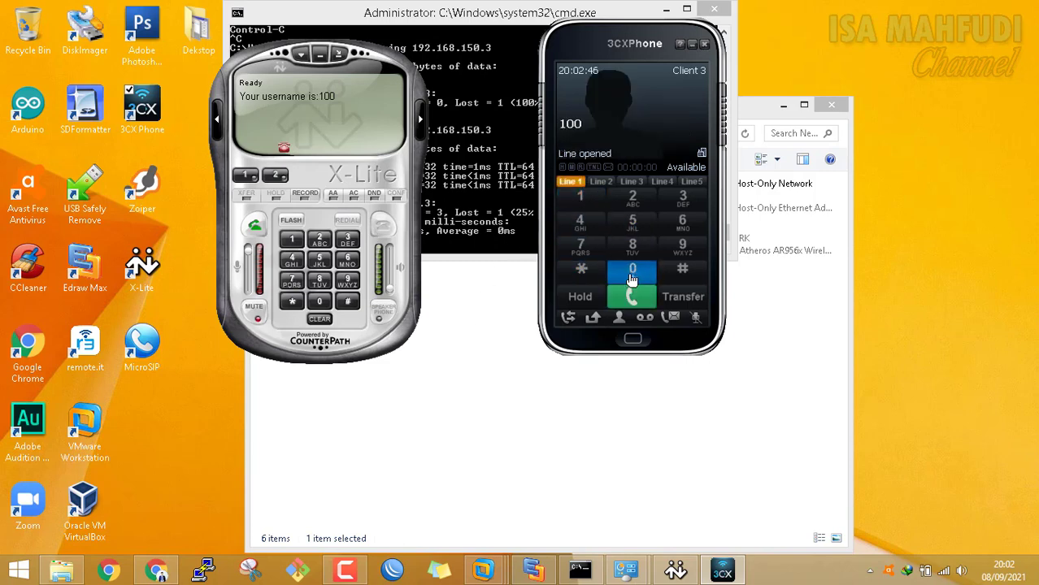
left_click(633, 297)
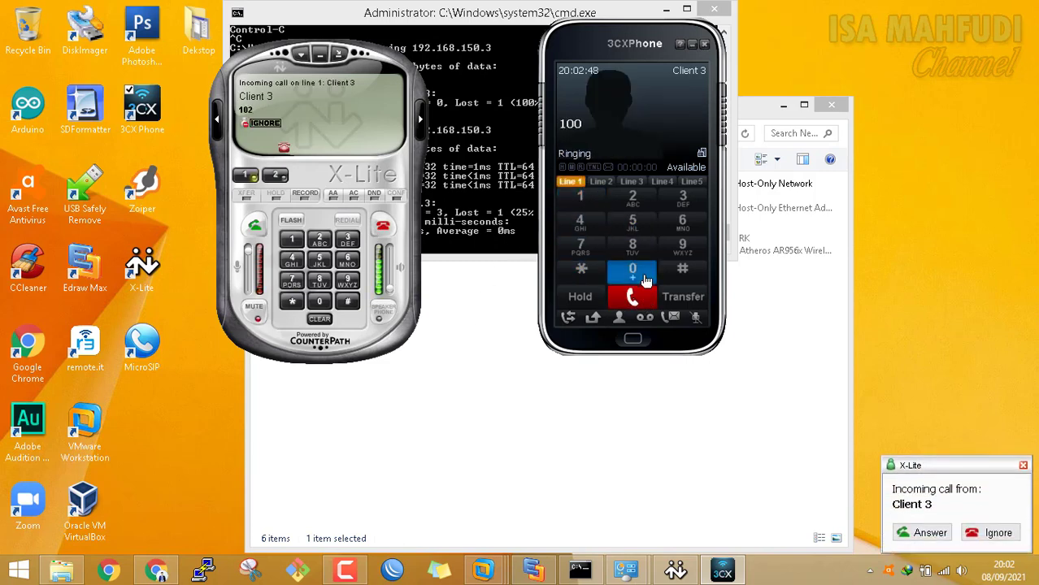
left_click(647, 301)
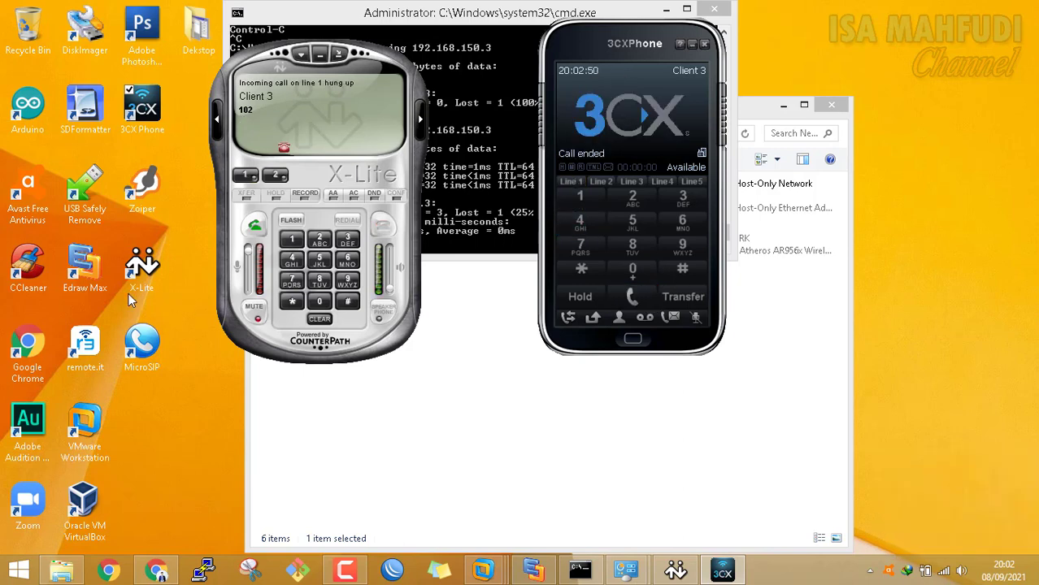
left_click(154, 182)
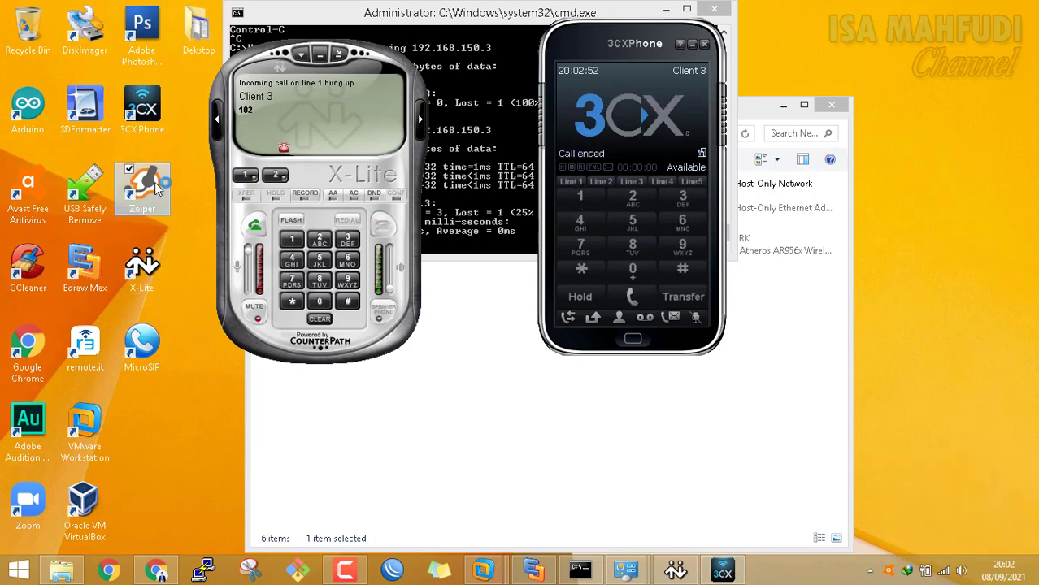
Launch Zoiper, change the account's SIP domain to 192.168.150.3, register it and save
double_click(154, 182)
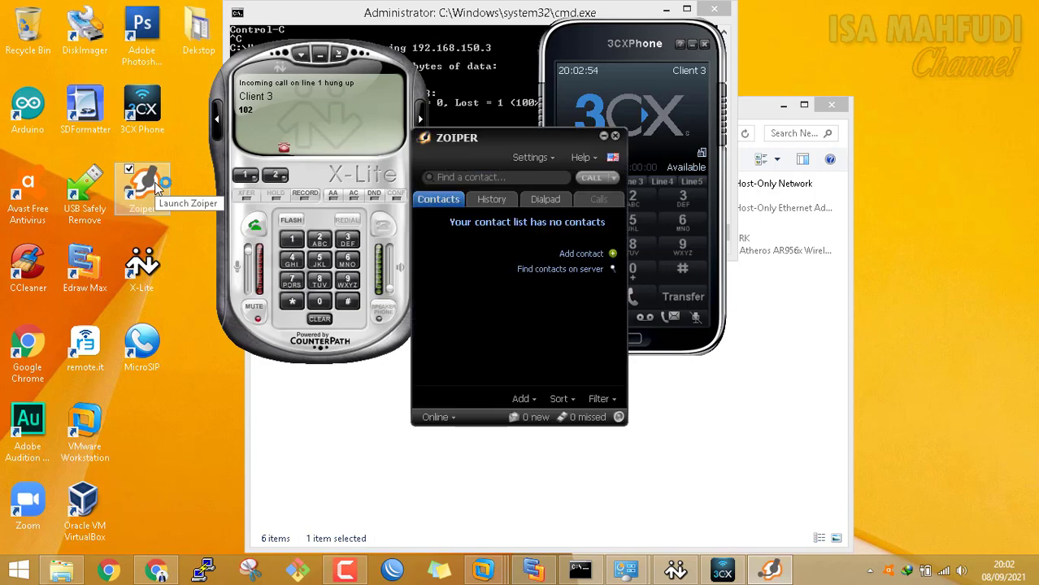
left_click(533, 158)
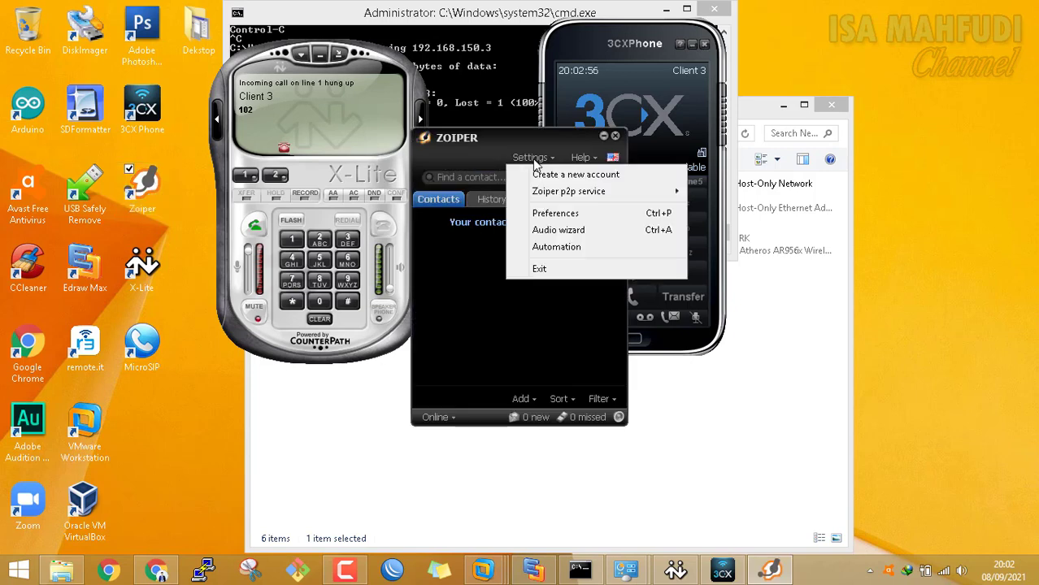
left_click(560, 215)
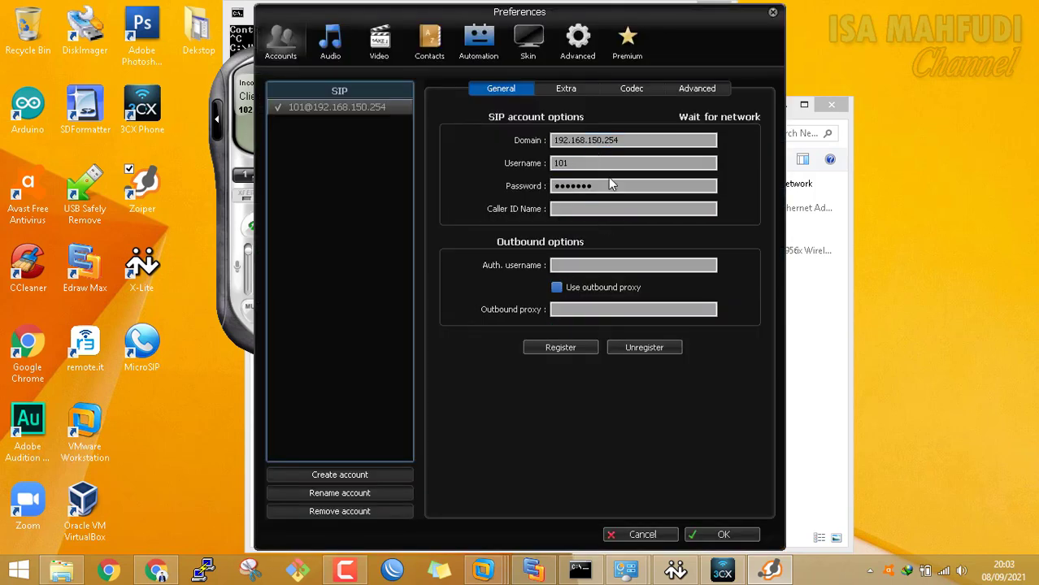
left_click(636, 140)
key("BackSpace")
key("BackSpace")
key("BackSpace")
type("3")
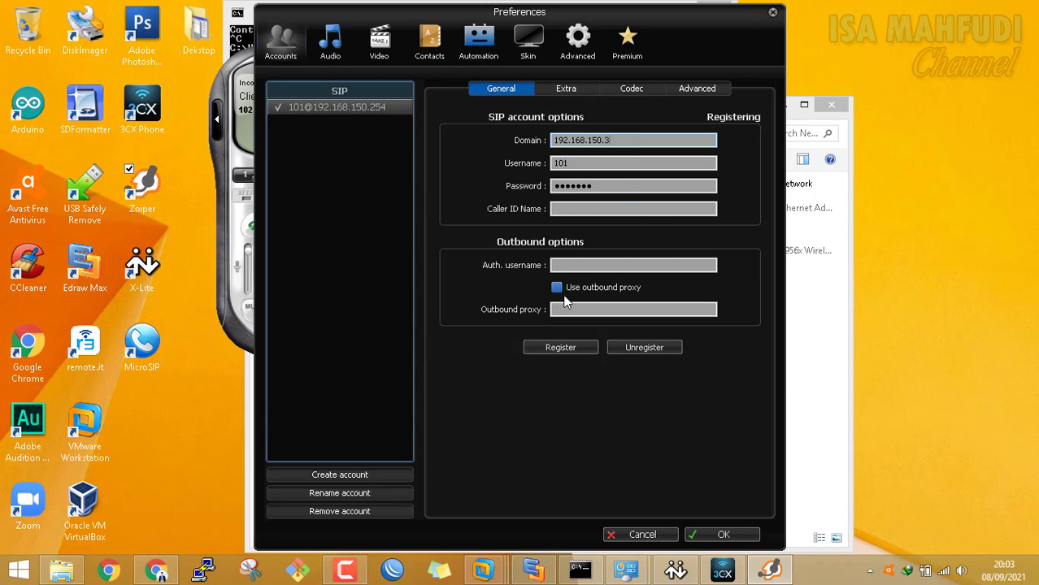
left_click(563, 348)
left_click(742, 539)
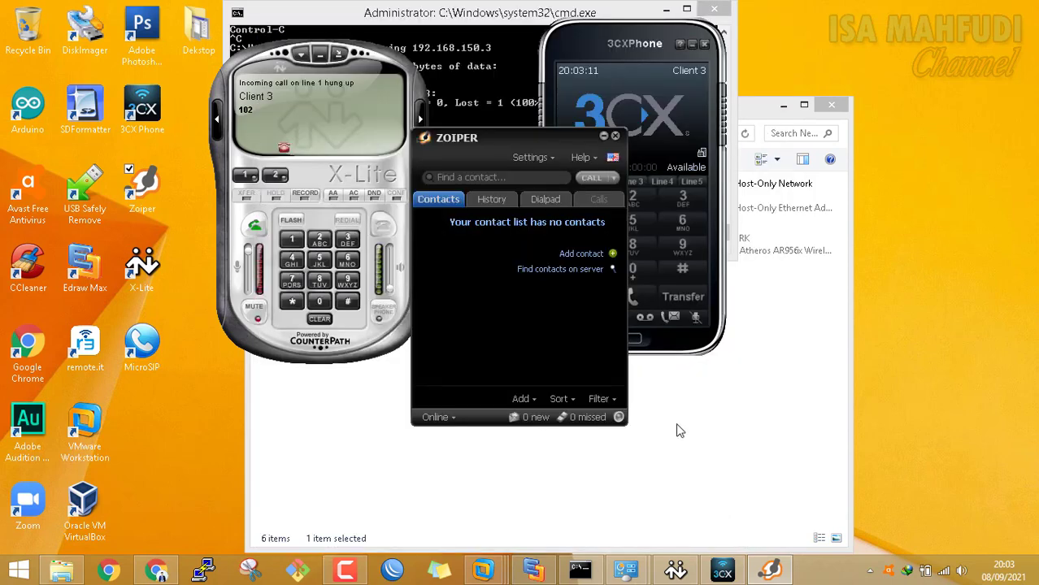
Recheck the SIP account settings in Zoiper's Preferences, then bring up the dialpad
left_click(556, 161)
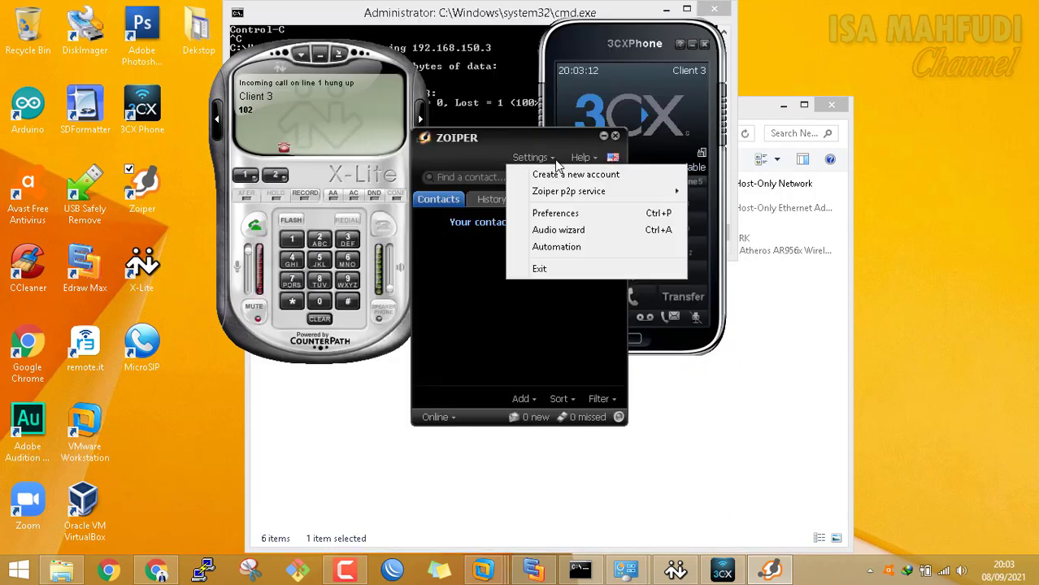
left_click(555, 213)
left_click(281, 105)
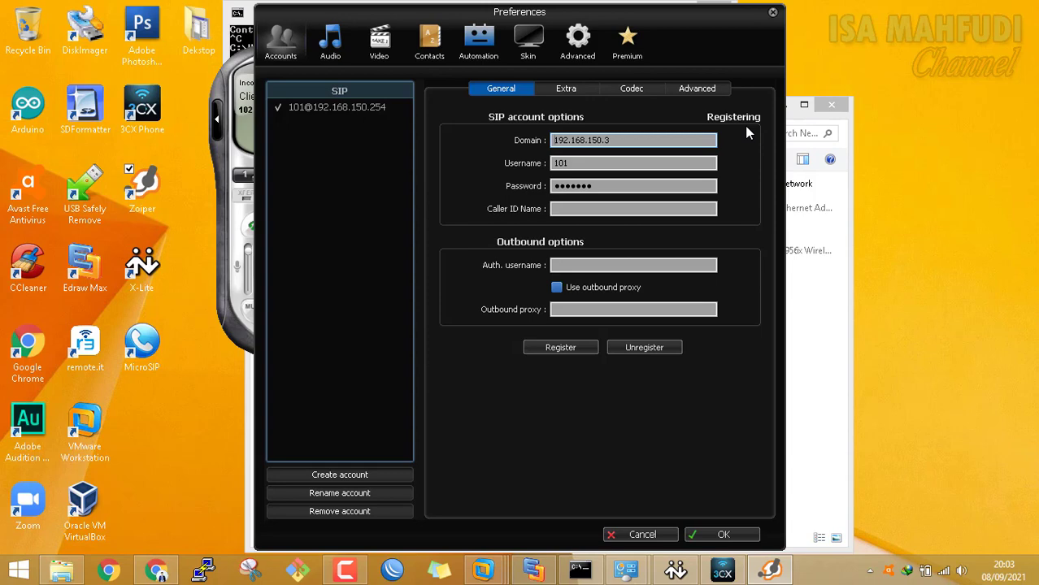
left_click(738, 540)
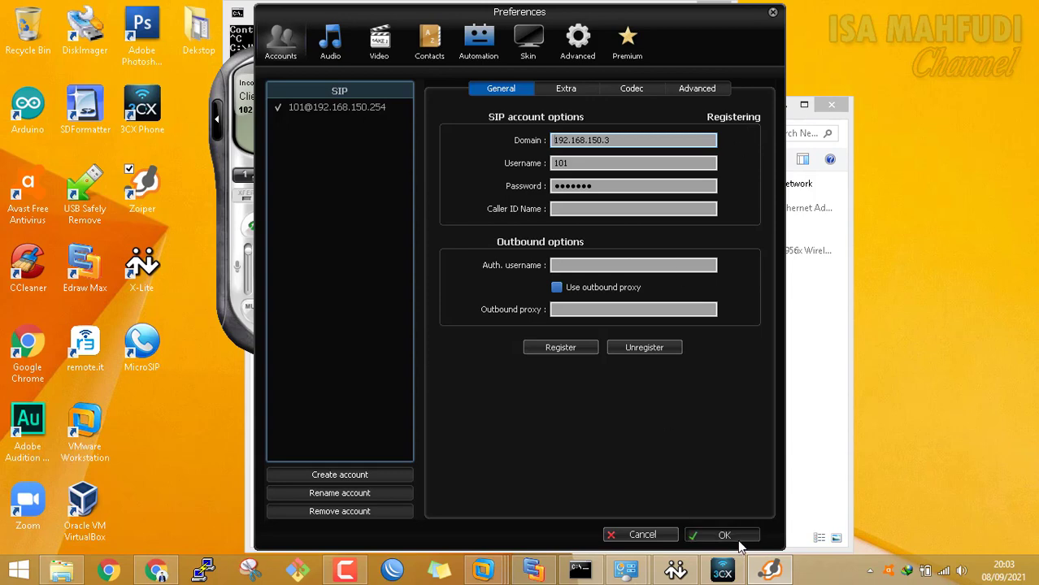
left_click(559, 201)
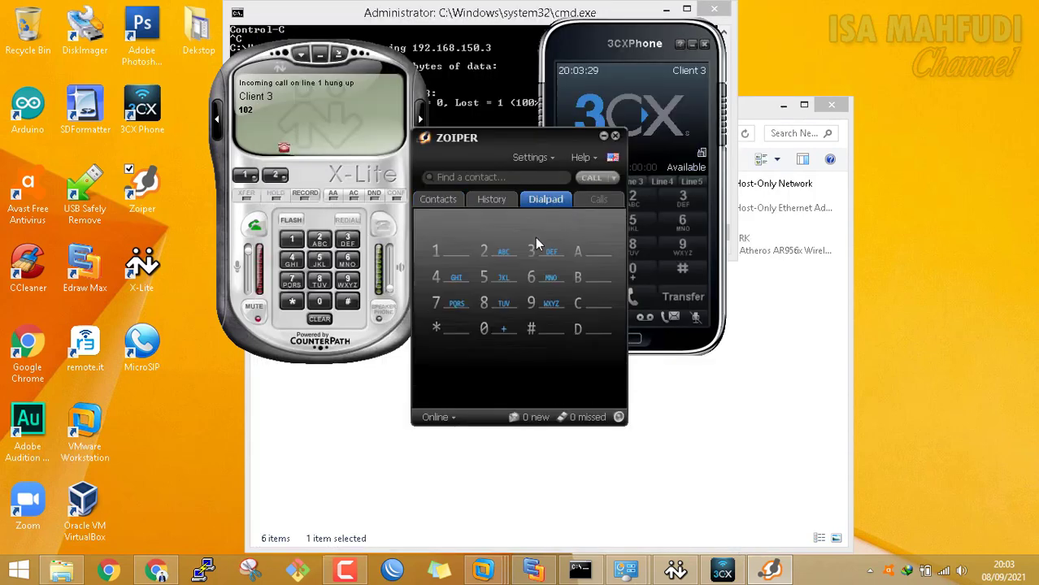
Call extension 100 from Zoiper's dialpad and hang up while it is still dialing
left_click(441, 248)
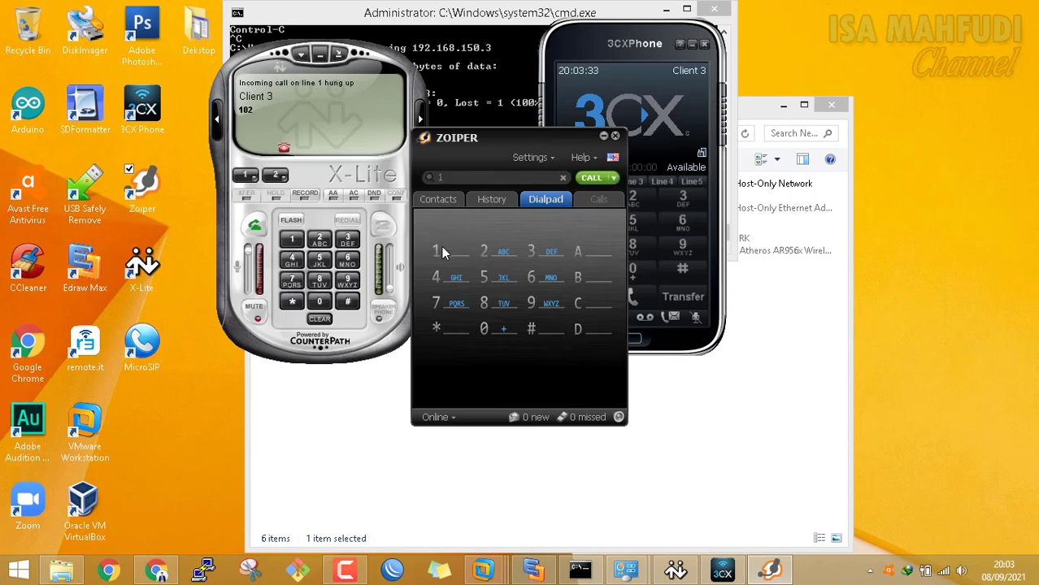
left_click(505, 335)
left_click(504, 332)
left_click(594, 179)
left_click(596, 180)
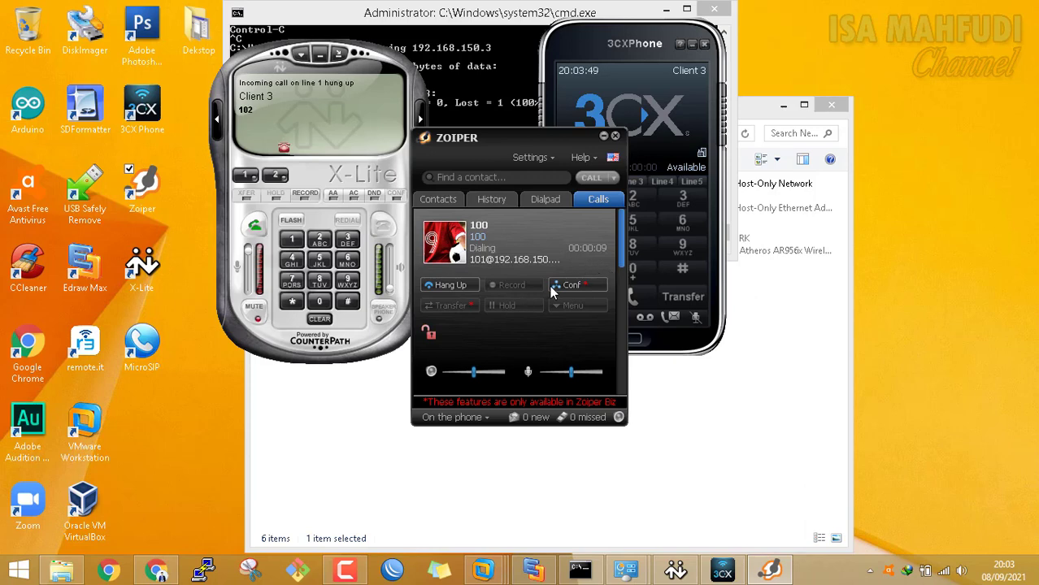
left_click(453, 285)
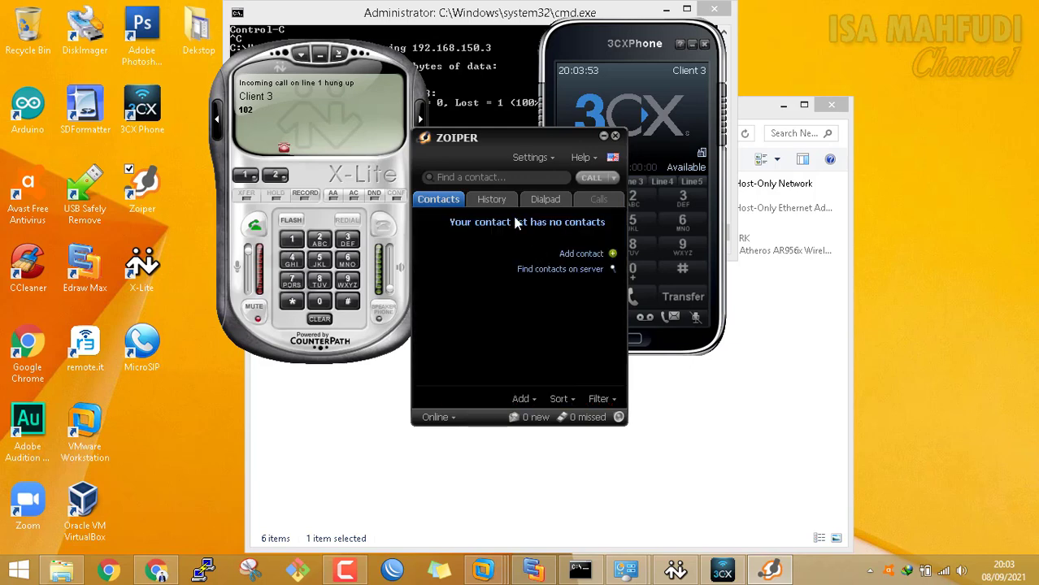
left_click(292, 239)
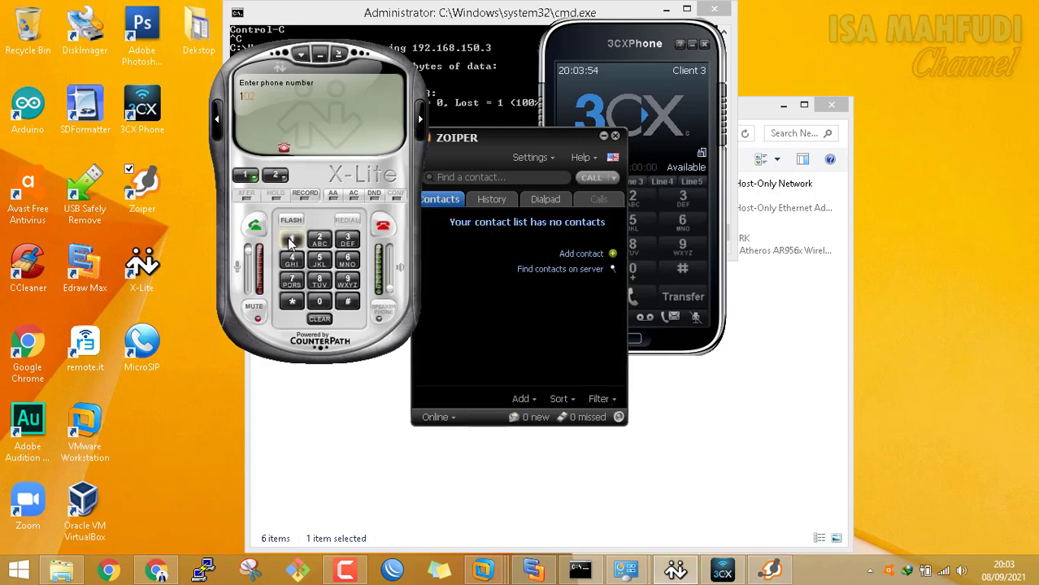
left_click(537, 158)
Call extension 100 again from Zoiper's dialpad and hang up
left_click(553, 211)
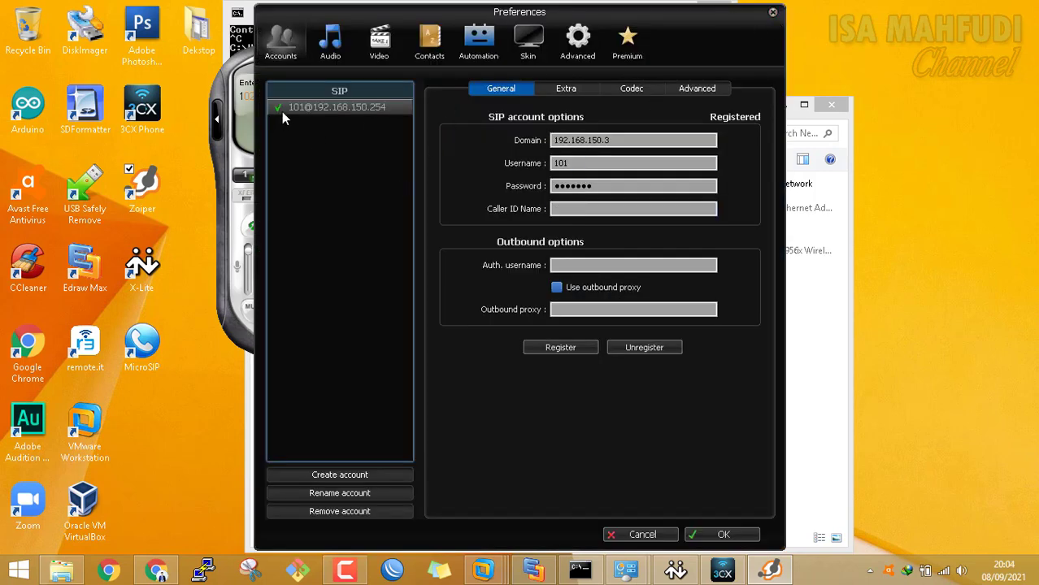
left_click(774, 17)
left_click(530, 200)
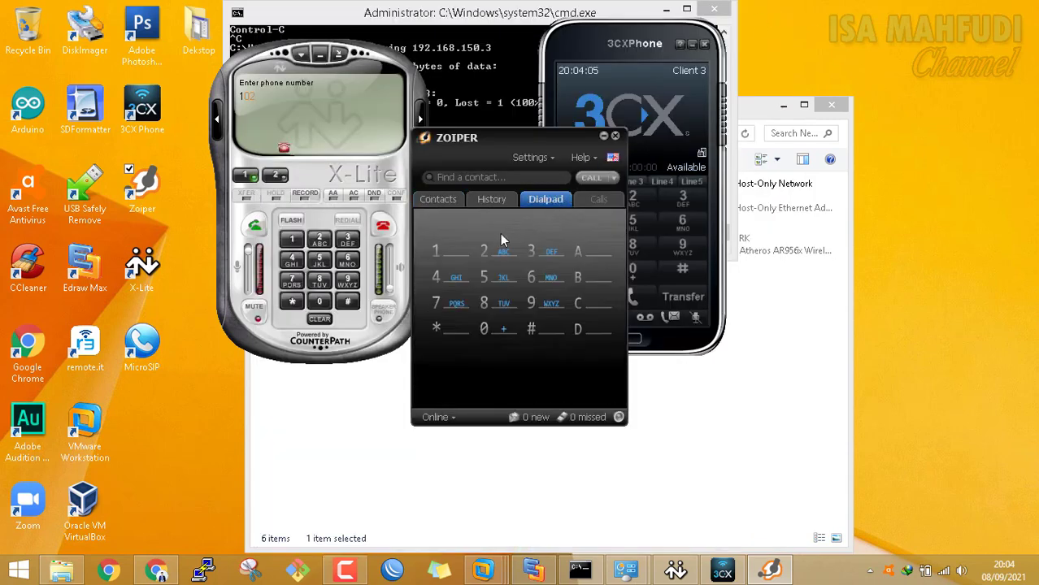
left_click(448, 254)
left_click(486, 329)
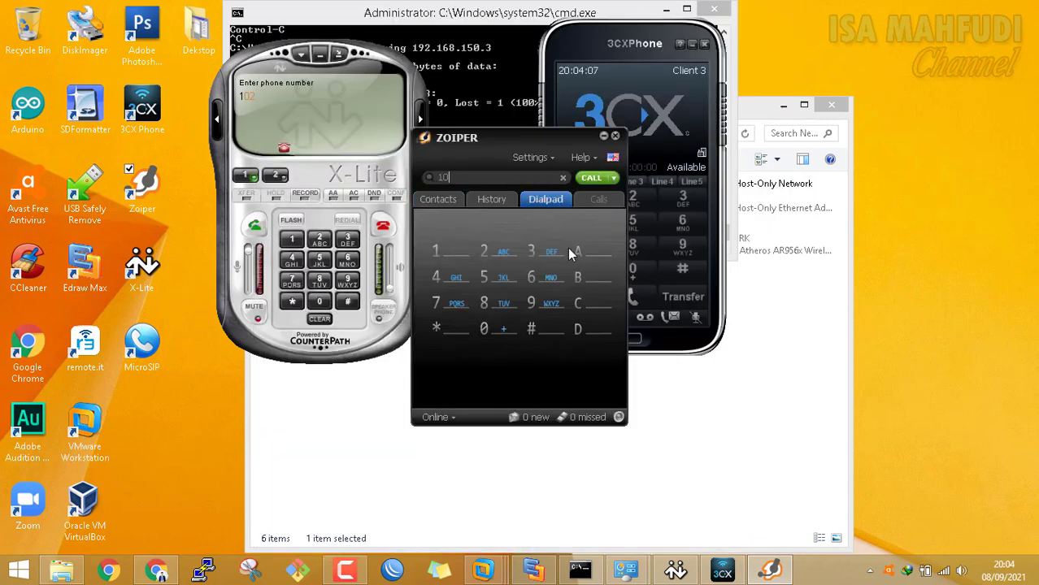
left_click(488, 327)
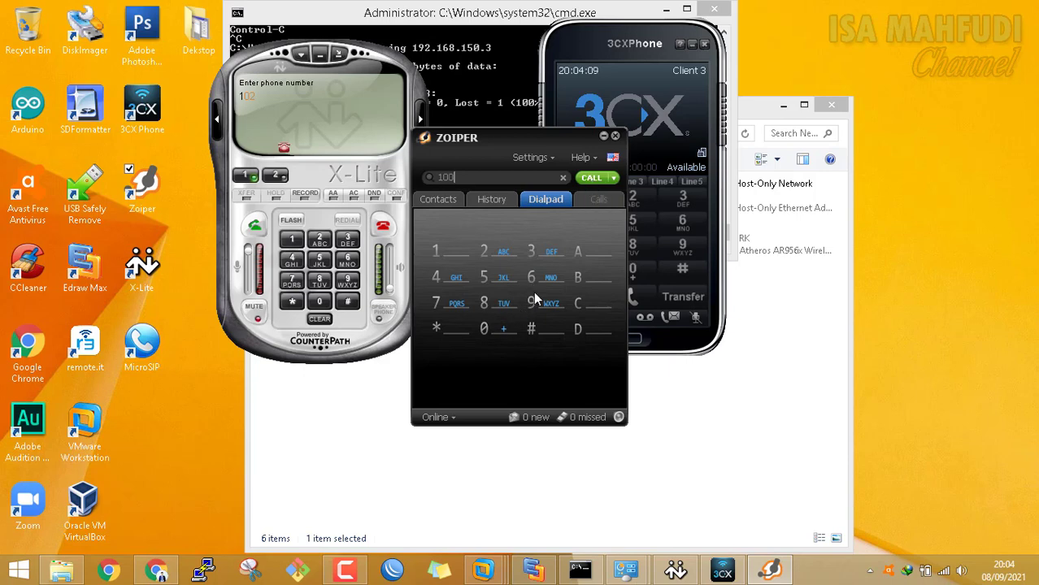
left_click(591, 180)
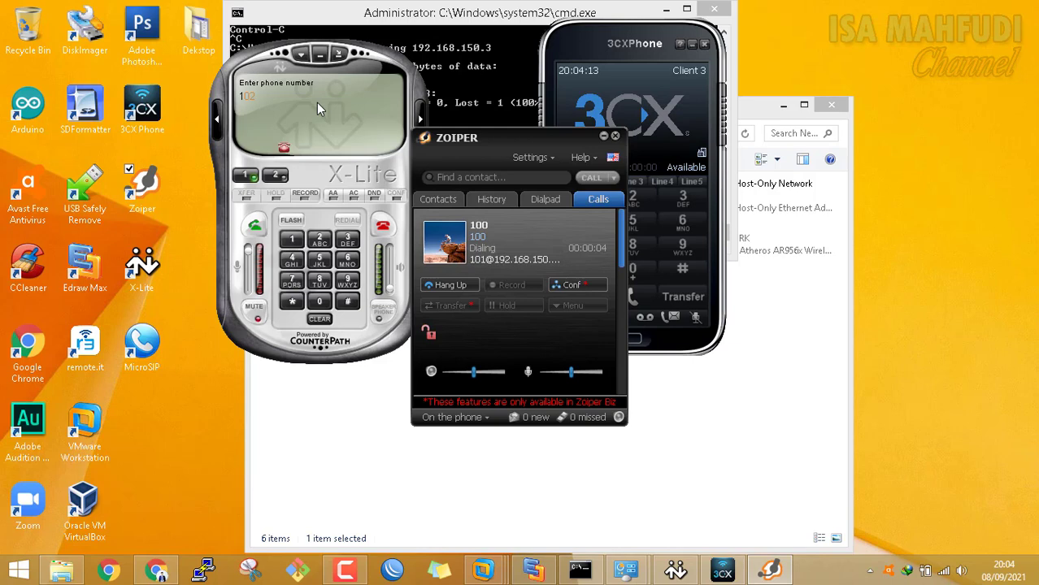
left_click(460, 289)
On X-Lite's second line, dial and call extension 101
left_click(295, 242)
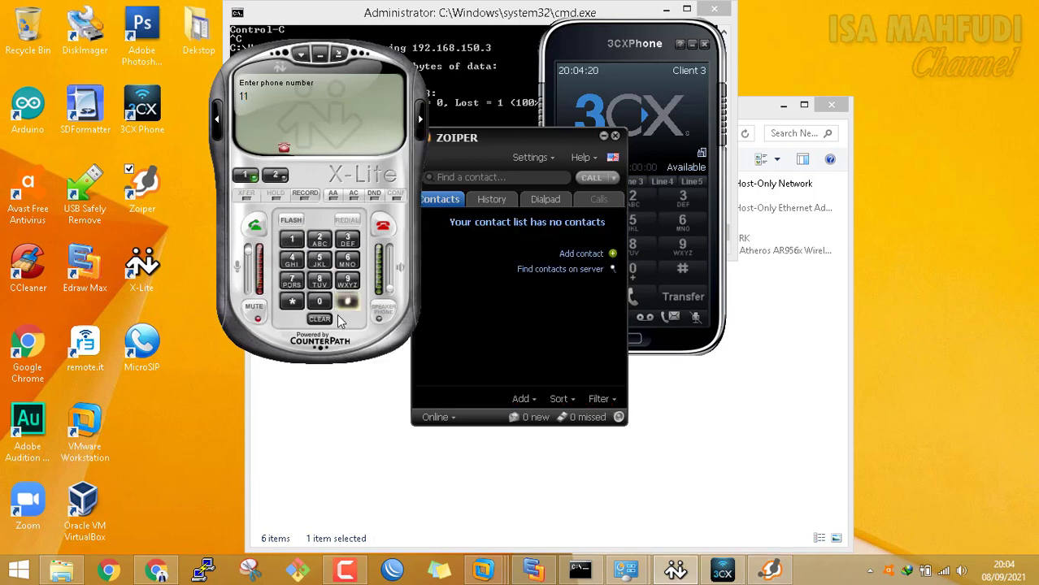
left_click(324, 304)
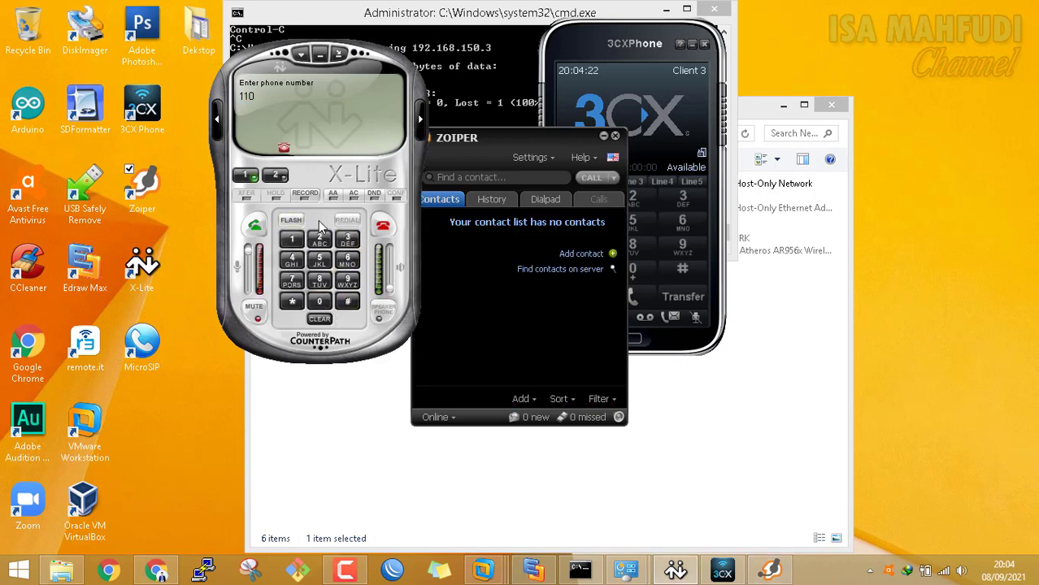
left_click(276, 174)
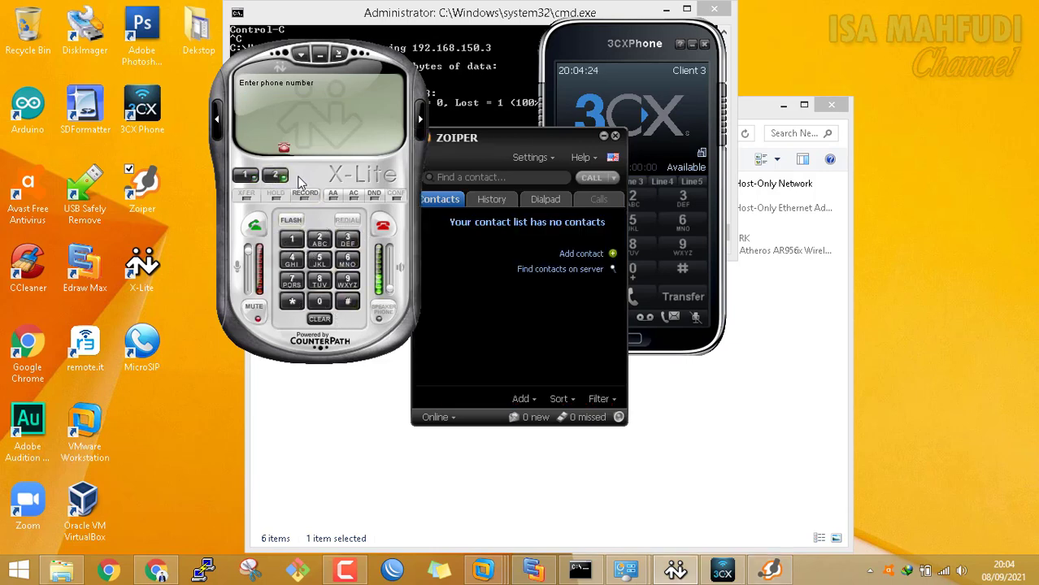
left_click(292, 240)
left_click(320, 302)
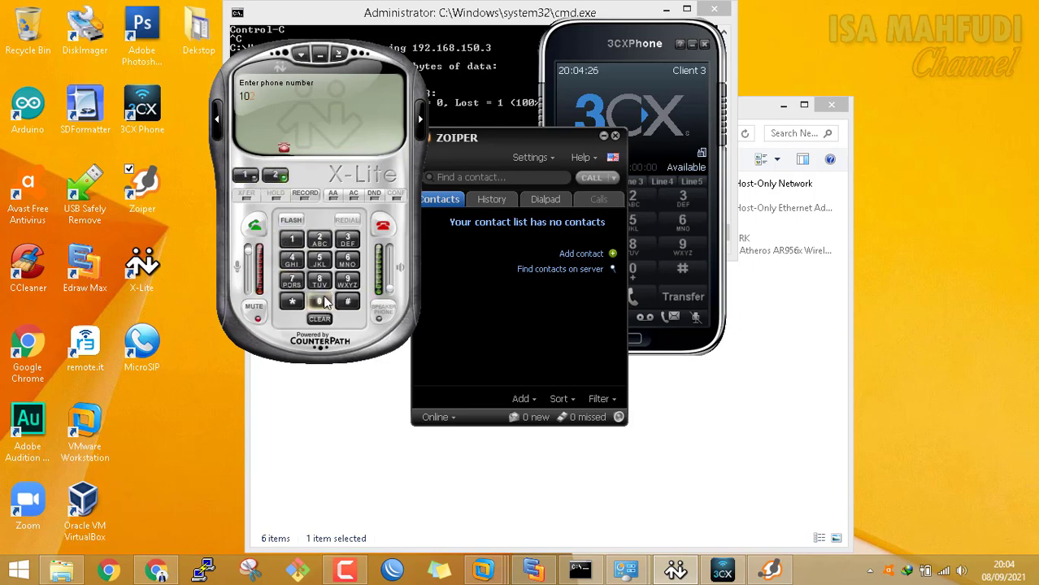
left_click(292, 239)
left_click(255, 226)
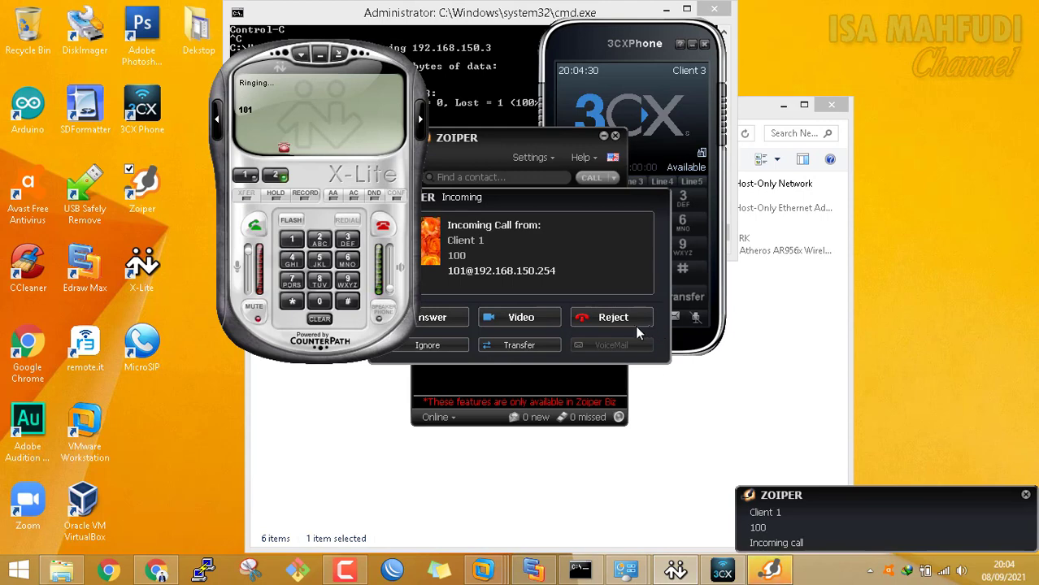
Reject the incoming call from 100 in Zoiper, then call extension 100 back and end it
left_click(626, 320)
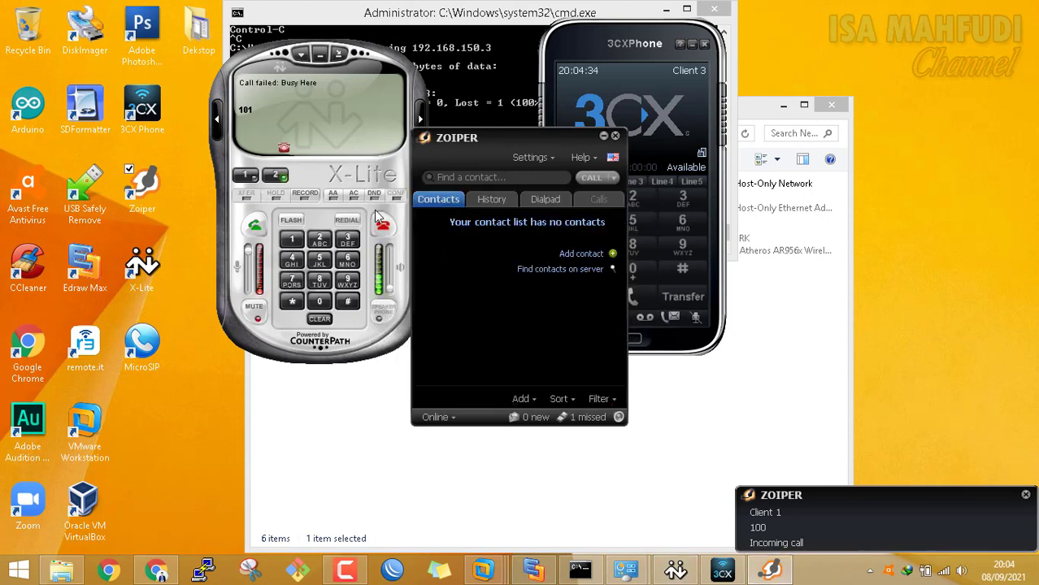
left_click(379, 222)
left_click(559, 199)
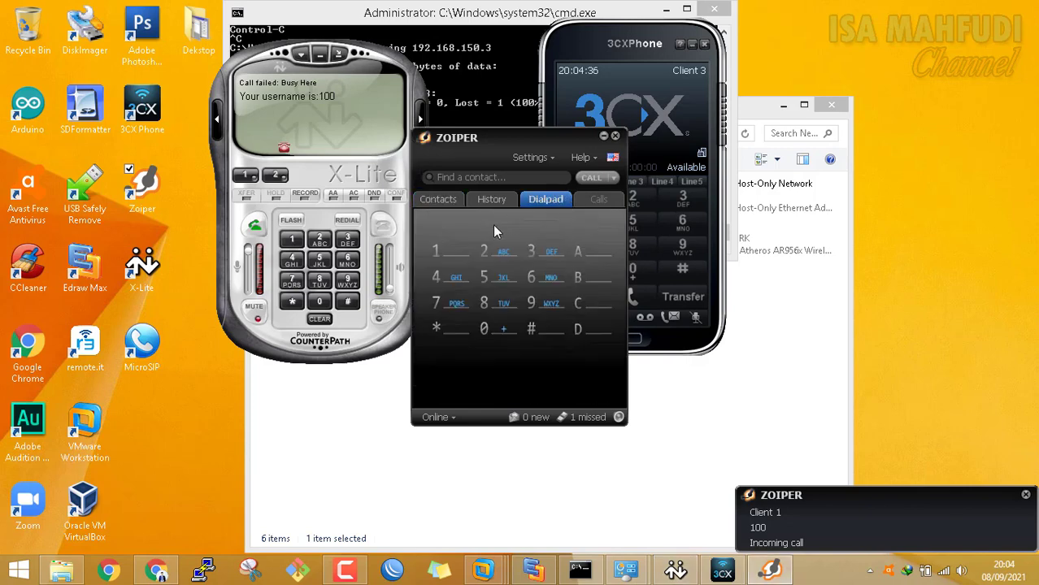
left_click(439, 253)
left_click(485, 329)
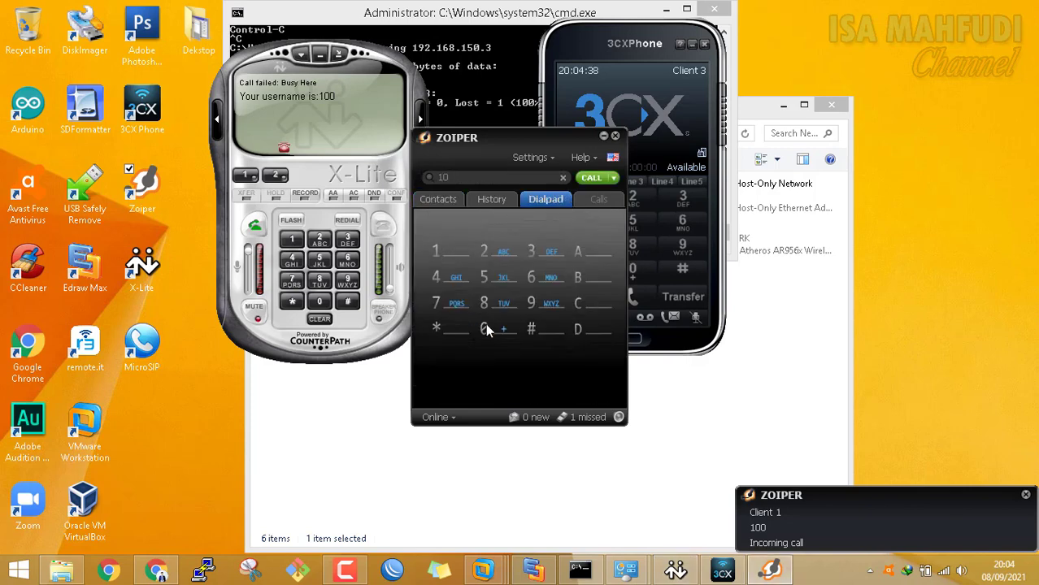
left_click(487, 331)
left_click(592, 179)
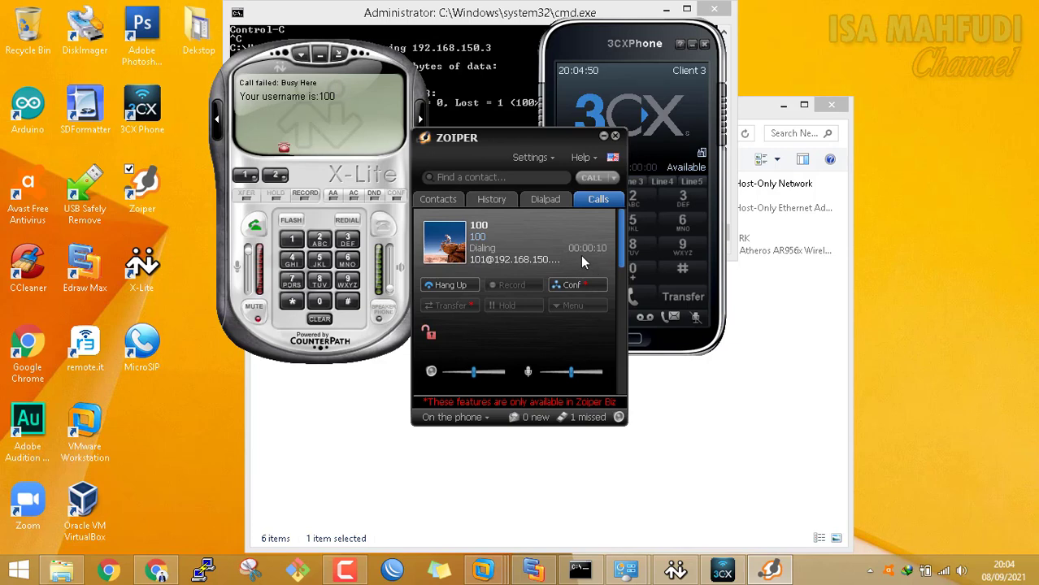
left_click_drag(504, 141, 517, 60)
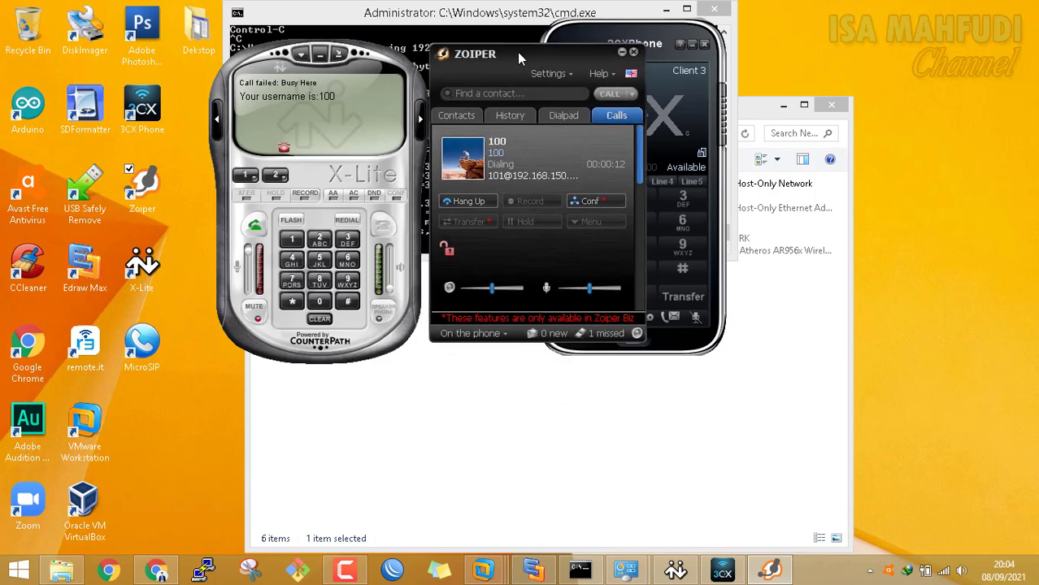
left_click_drag(584, 43, 756, 37)
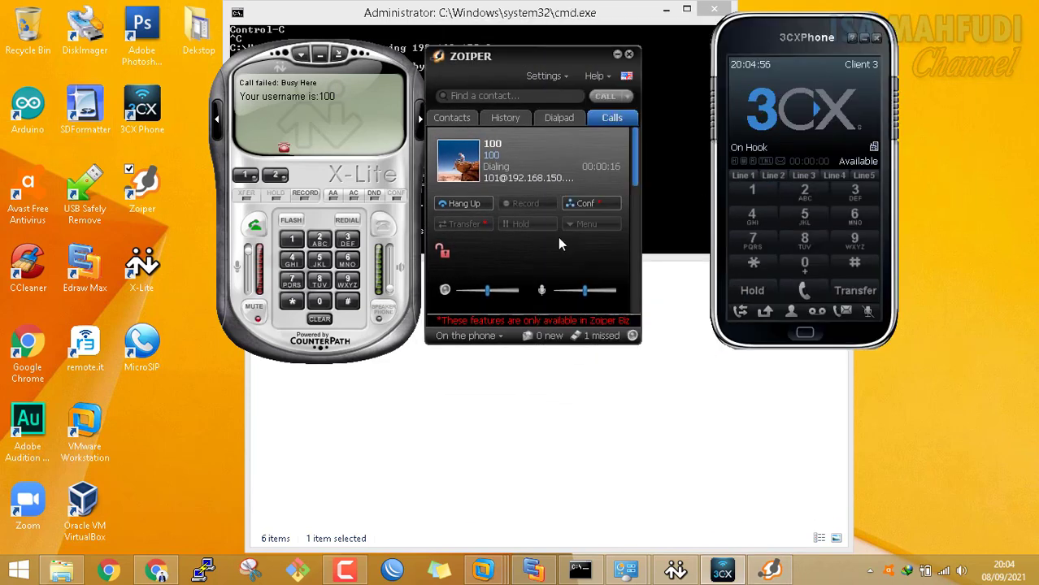
left_click(470, 205)
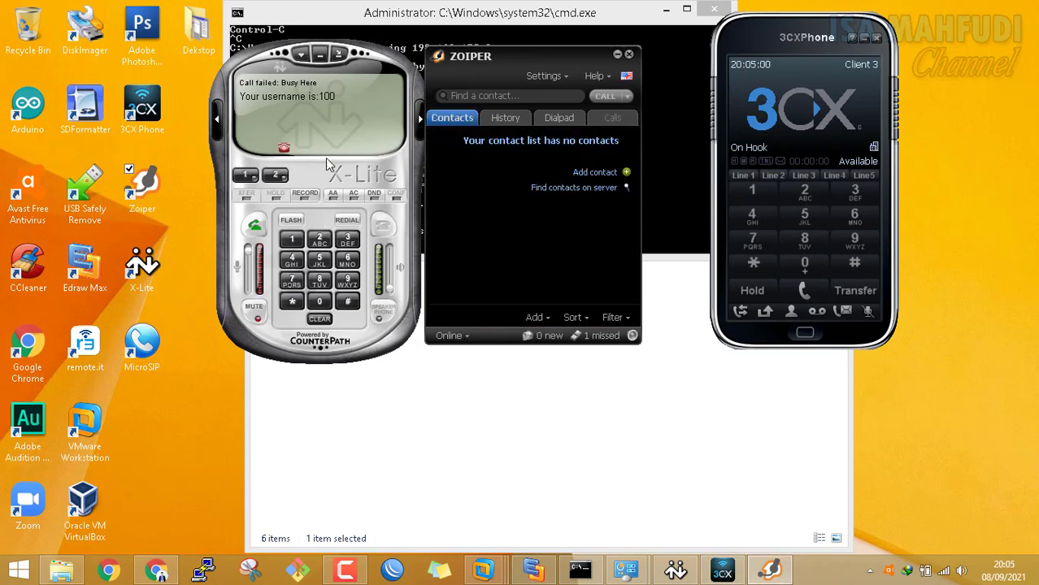
Call extension 102 from X-Lite's keypad and hang up
left_click(288, 238)
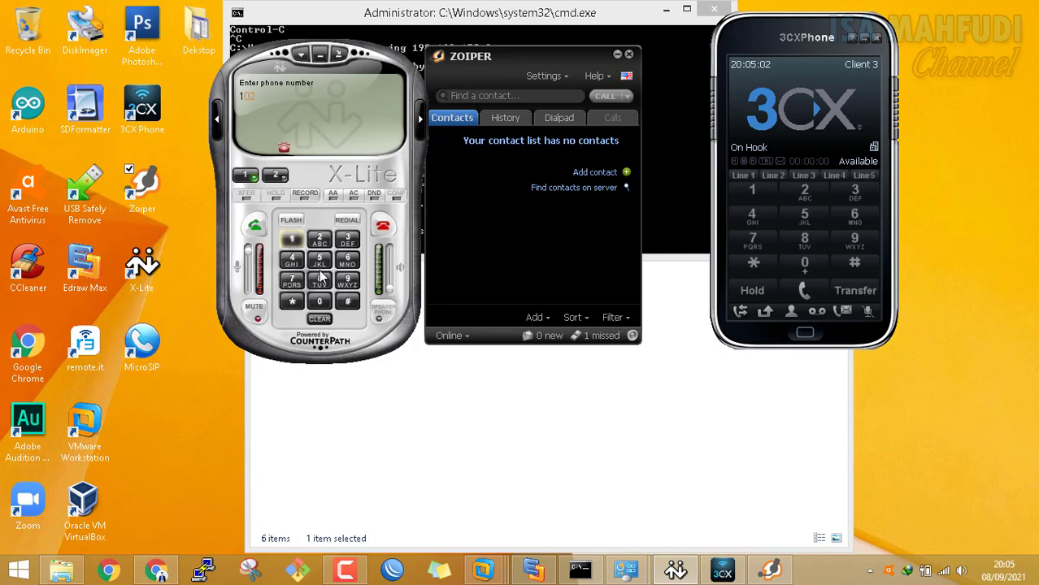
left_click(318, 302)
left_click(319, 239)
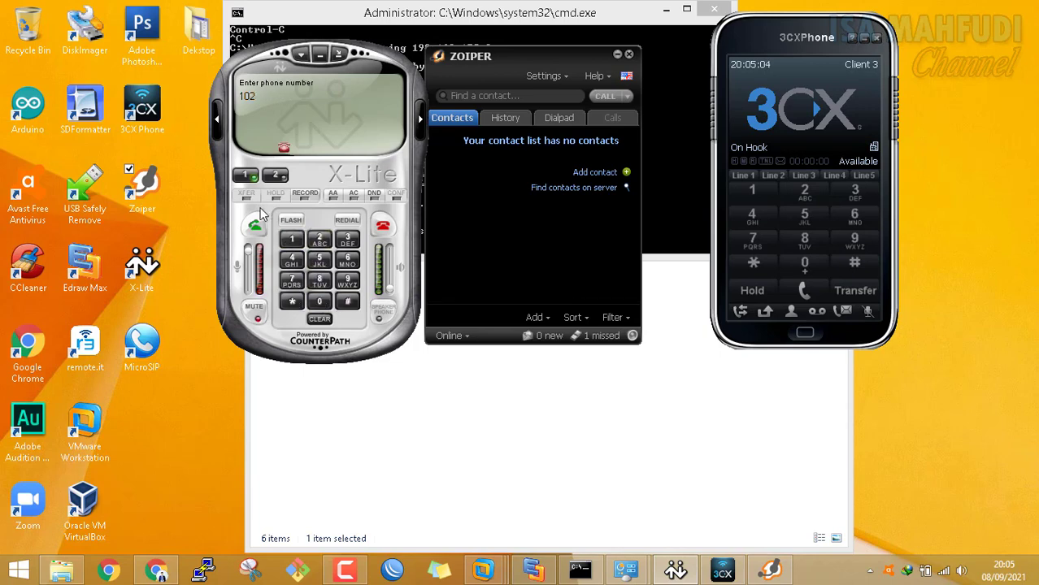
left_click(253, 230)
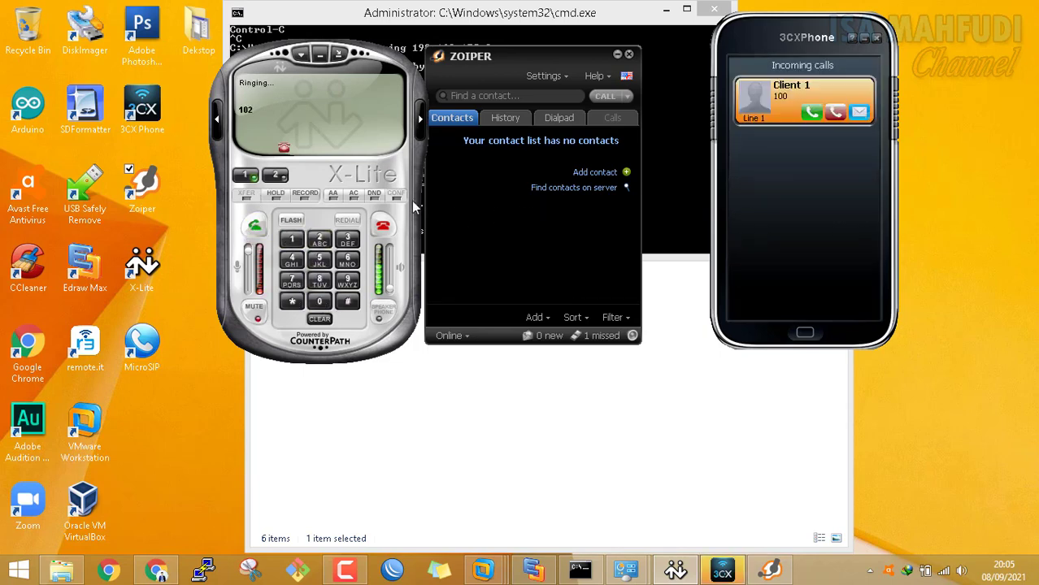
left_click(385, 227)
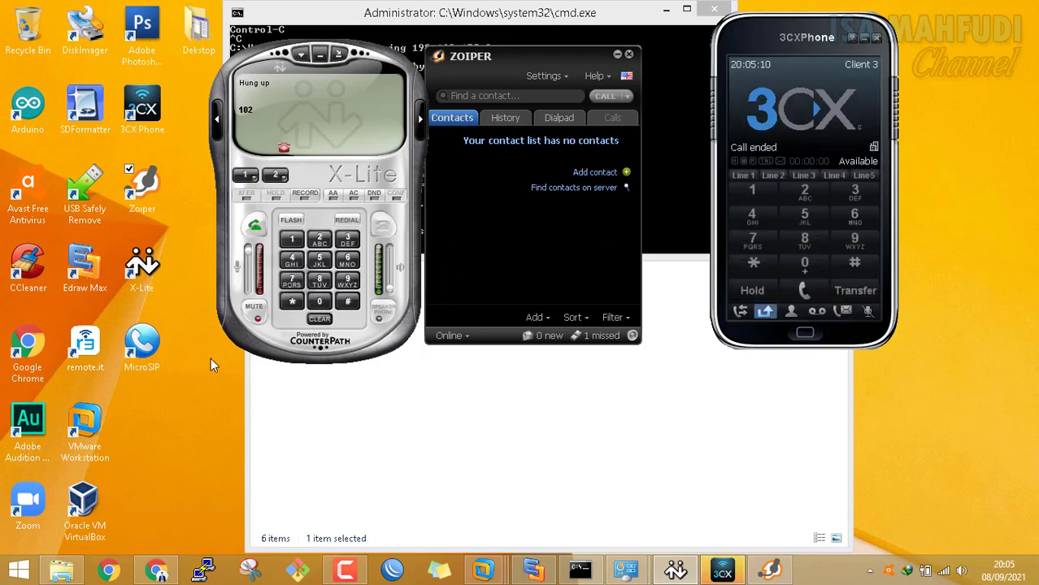
Launch MicroSIP and place it beside 3CXPhone at the upper right
double_click(143, 345)
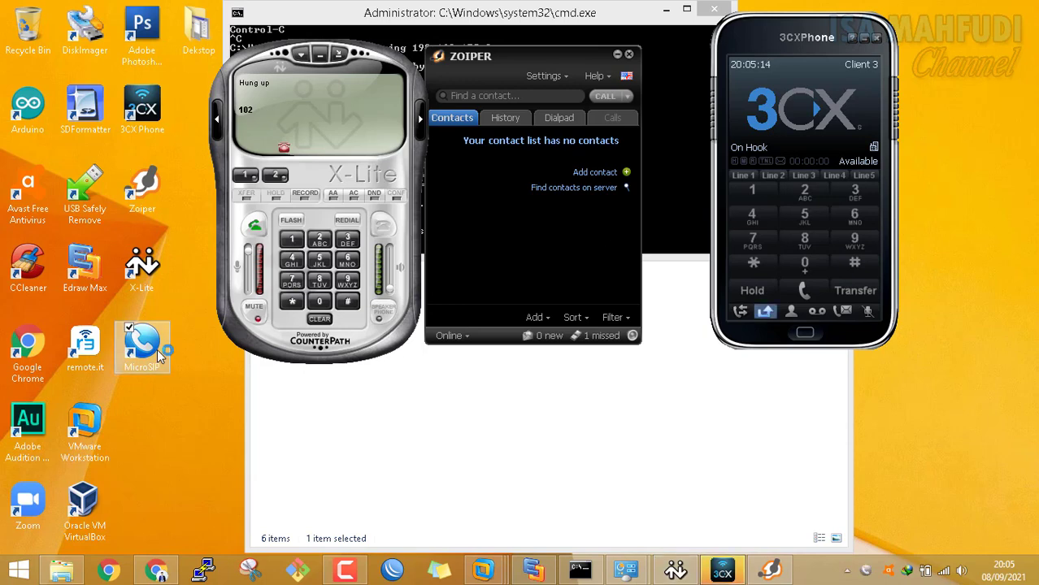
left_click_drag(778, 189, 980, 65)
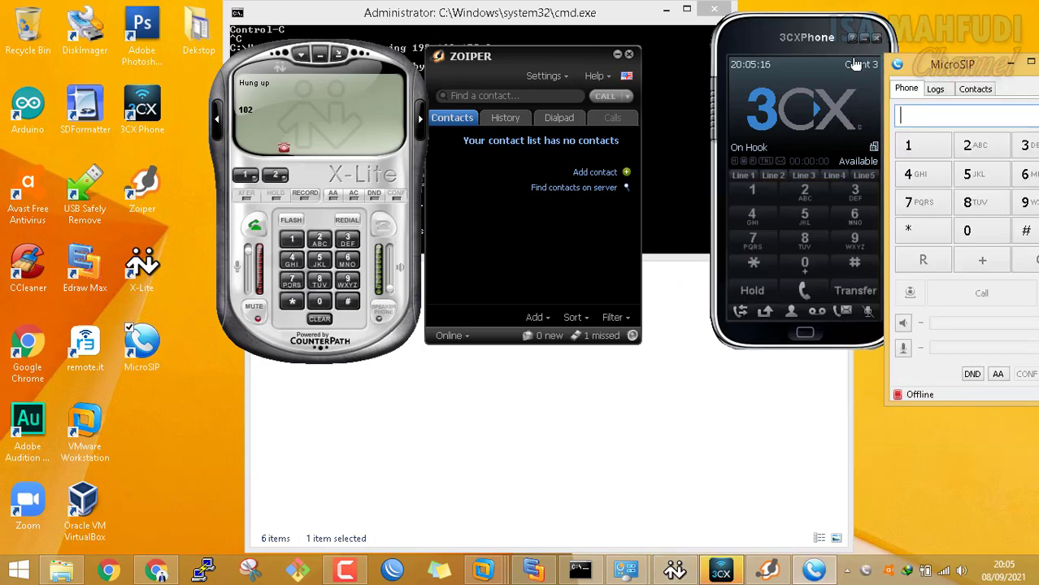
left_click_drag(803, 35, 732, 51)
left_click_drag(964, 67, 889, 41)
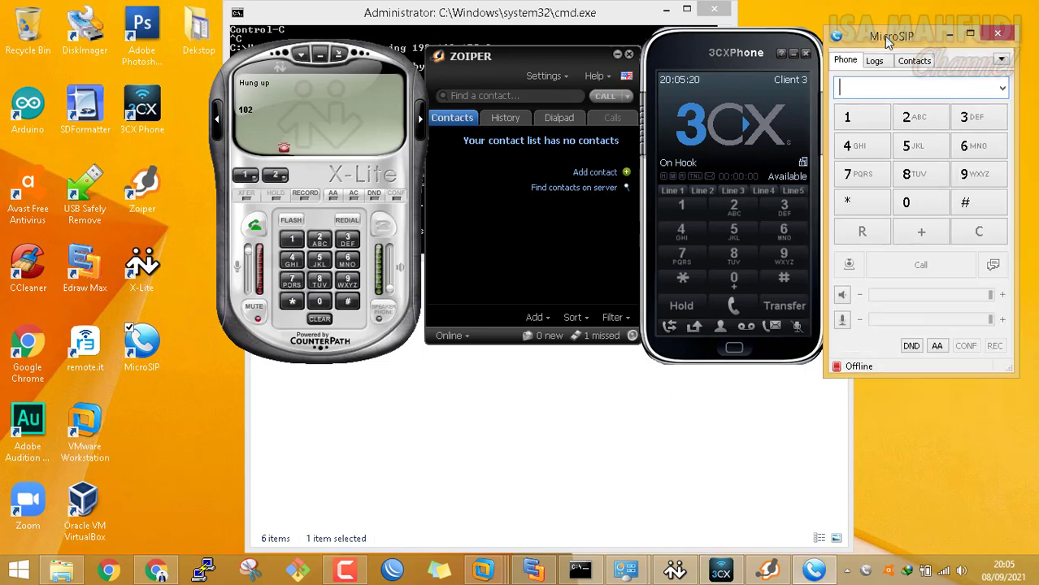
Log in to the Elastix web admin with the admin username and its password
left_click(158, 573)
type("ad")
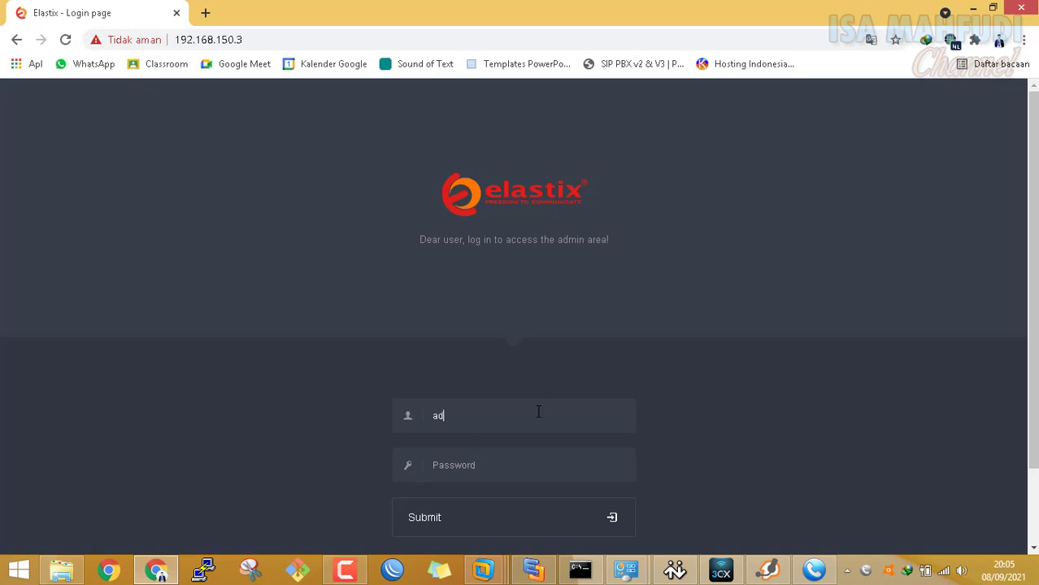
type("min")
scroll(550, 412, "down", 1)
left_click(498, 377)
type("ad")
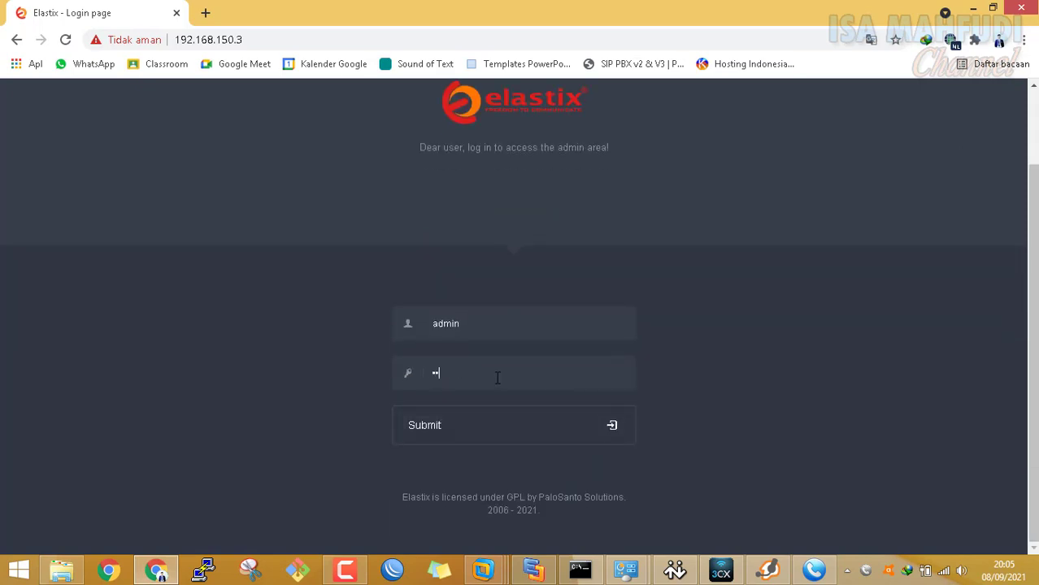
type("•••••••••••••")
left_click(457, 445)
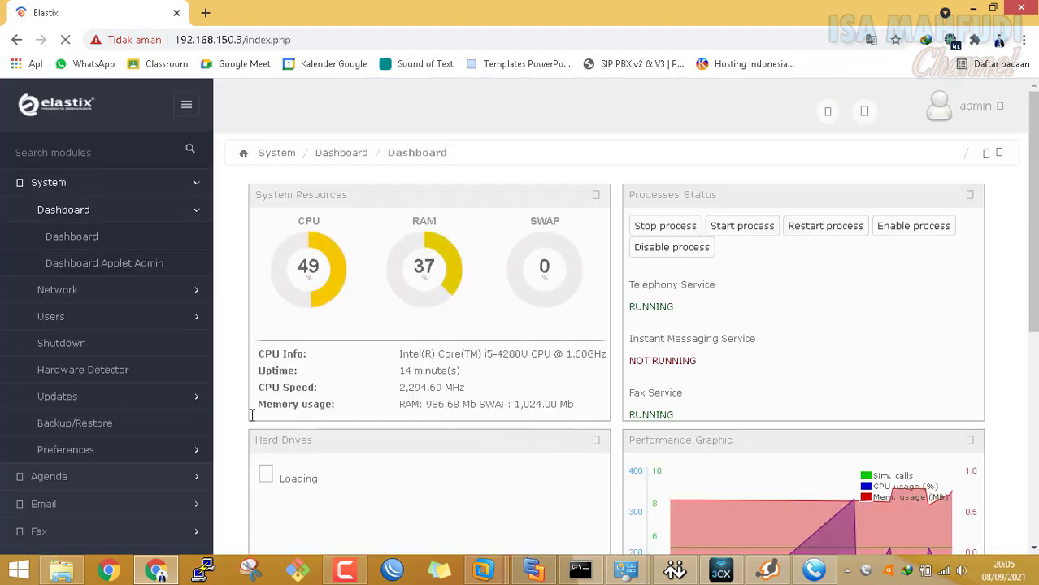
Expand the PBX section of the sidebar and open PBX Configuration
scroll(252, 415, "down", 5)
scroll(254, 418, "up", 5)
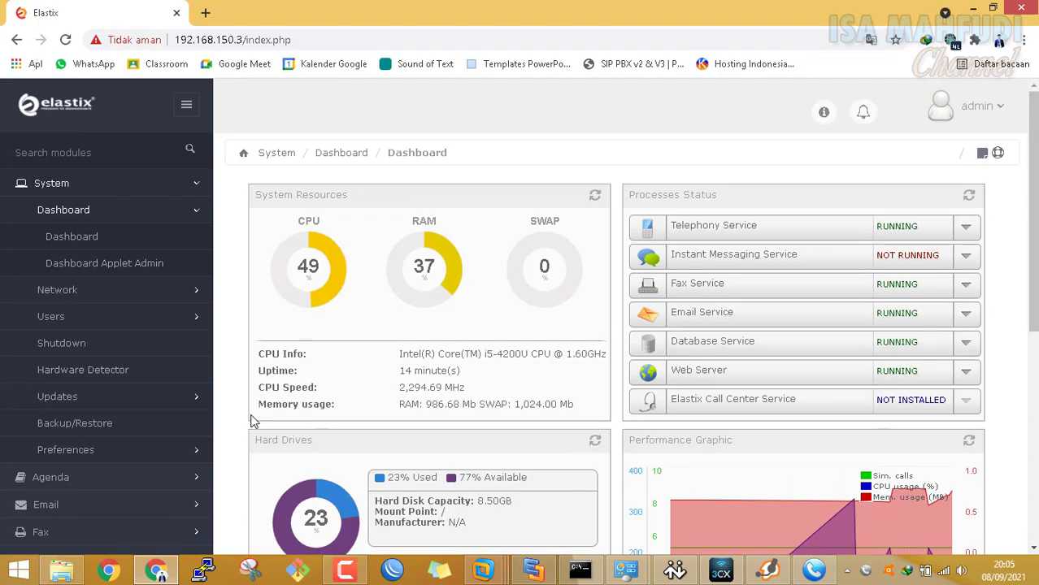
scroll(252, 421, "down", 3)
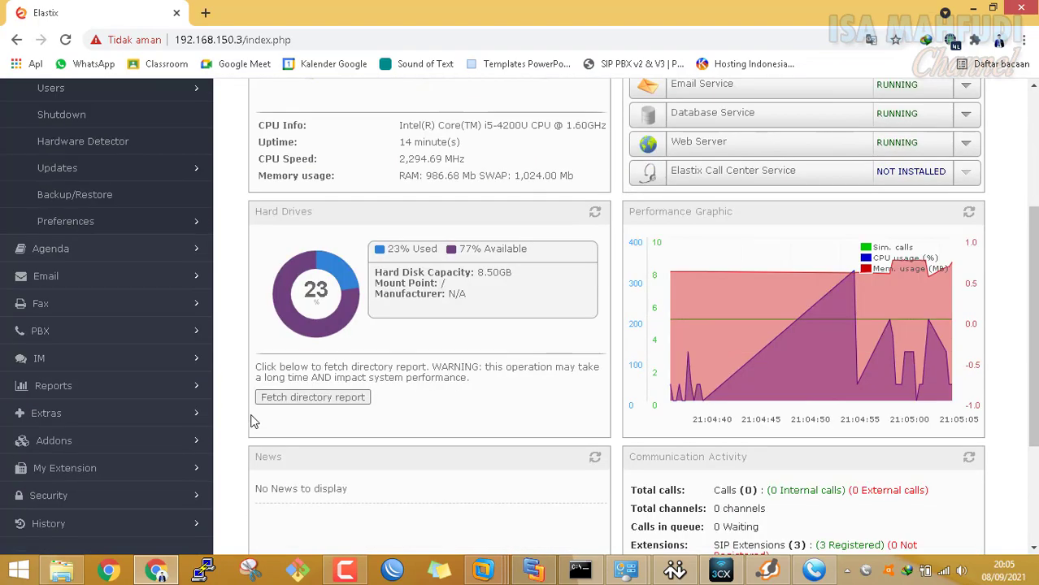
left_click(44, 333)
scroll(85, 234, "up", 2)
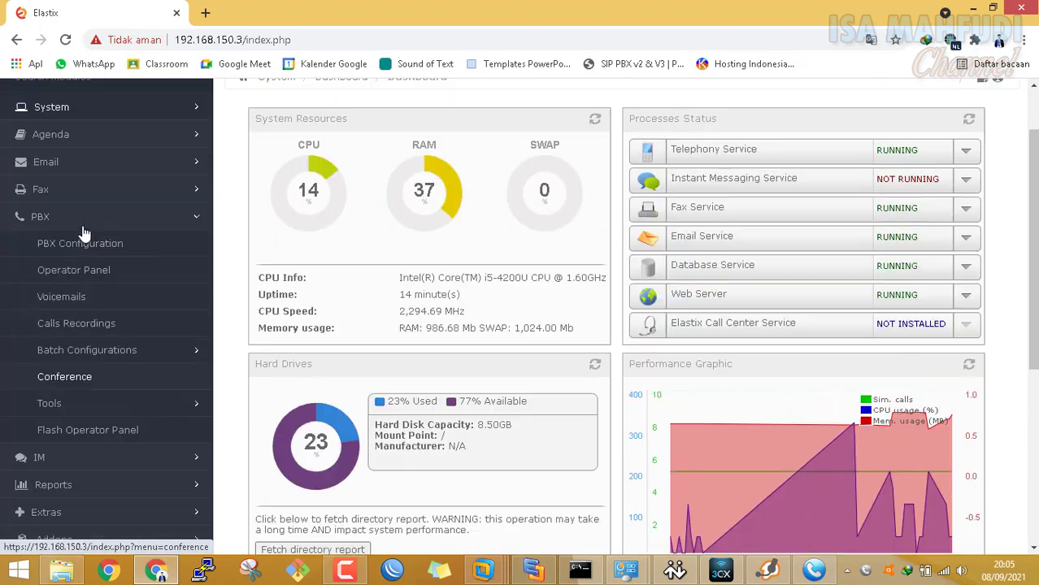
left_click(86, 249)
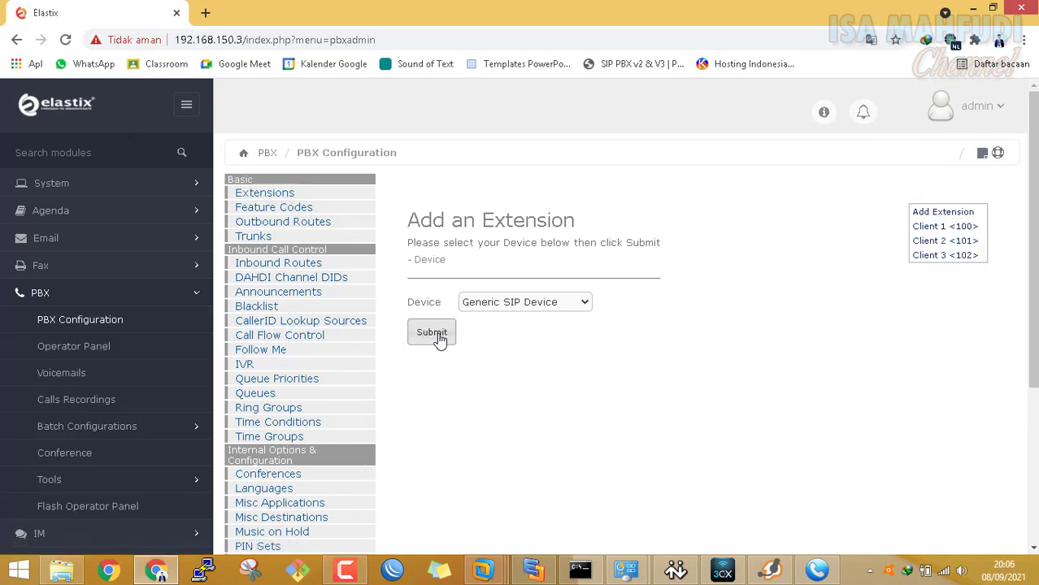
Start a new Generic SIP Device extension from the Extensions page
left_click(271, 196)
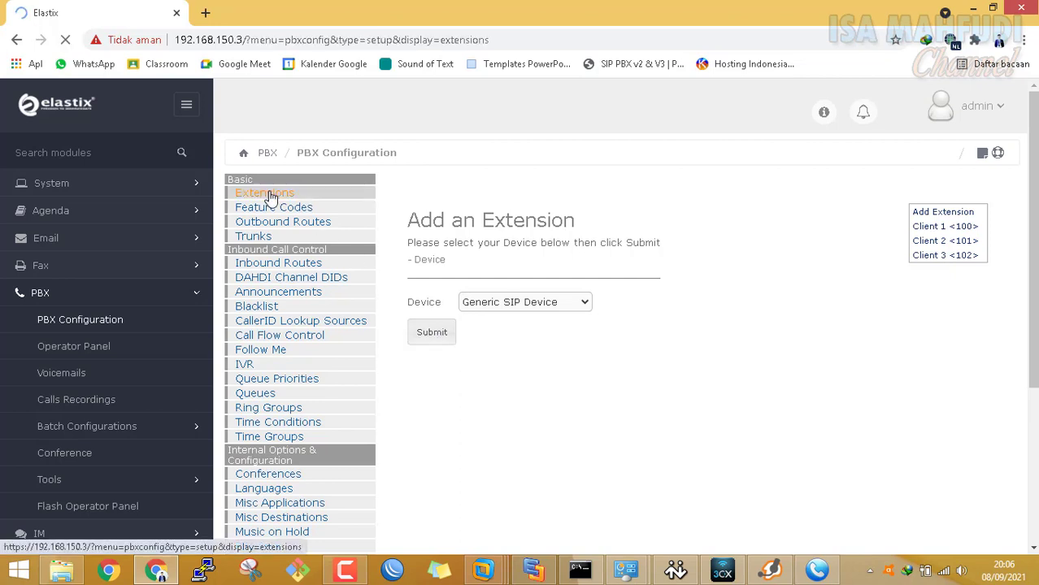
left_click(514, 303)
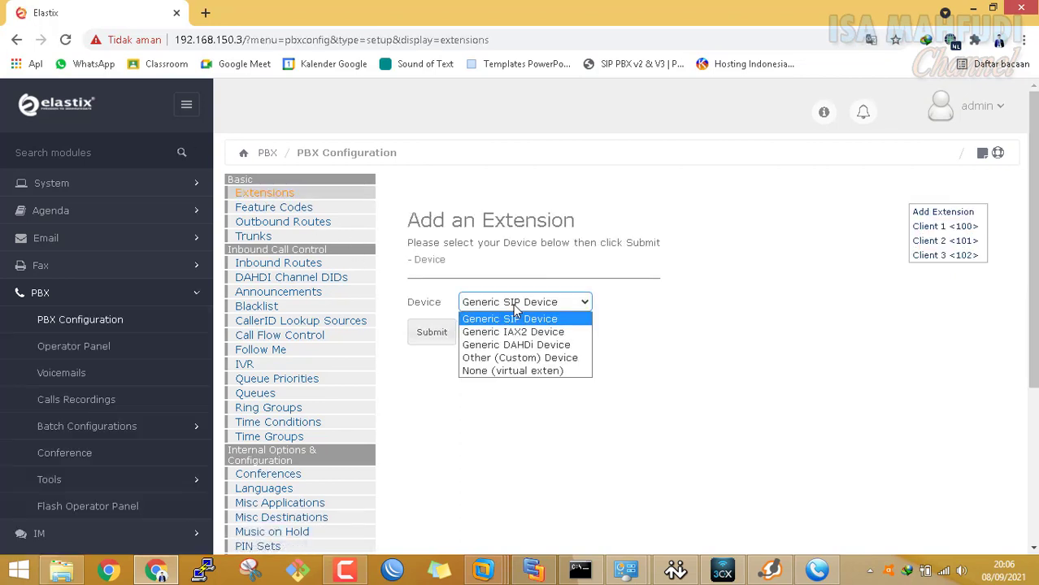
left_click(521, 318)
left_click(446, 334)
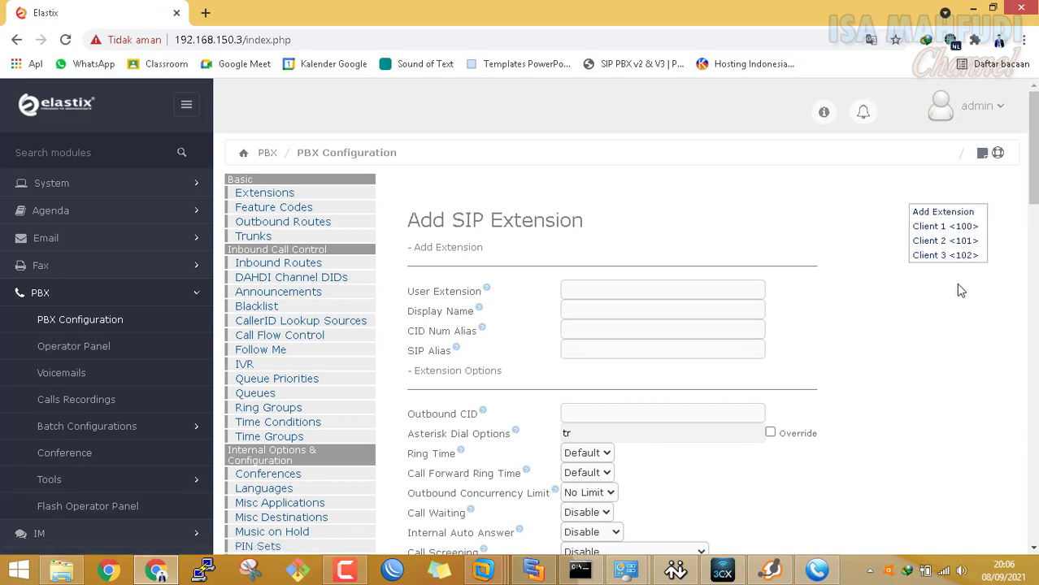
Enter user extension 103, display name Client 4, and outbound caller ID 103
left_click(677, 288)
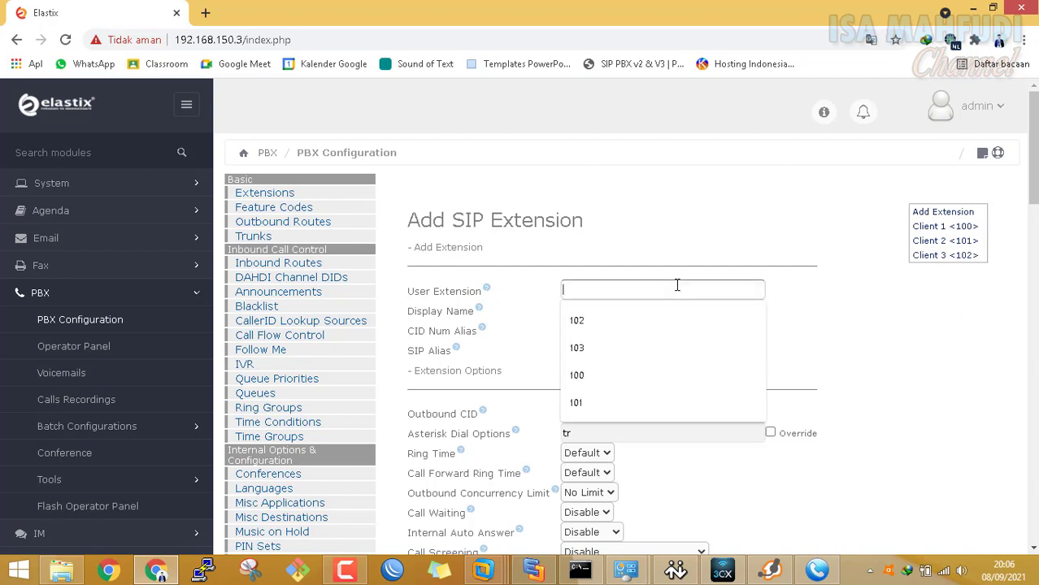
type("103")
key("Tab")
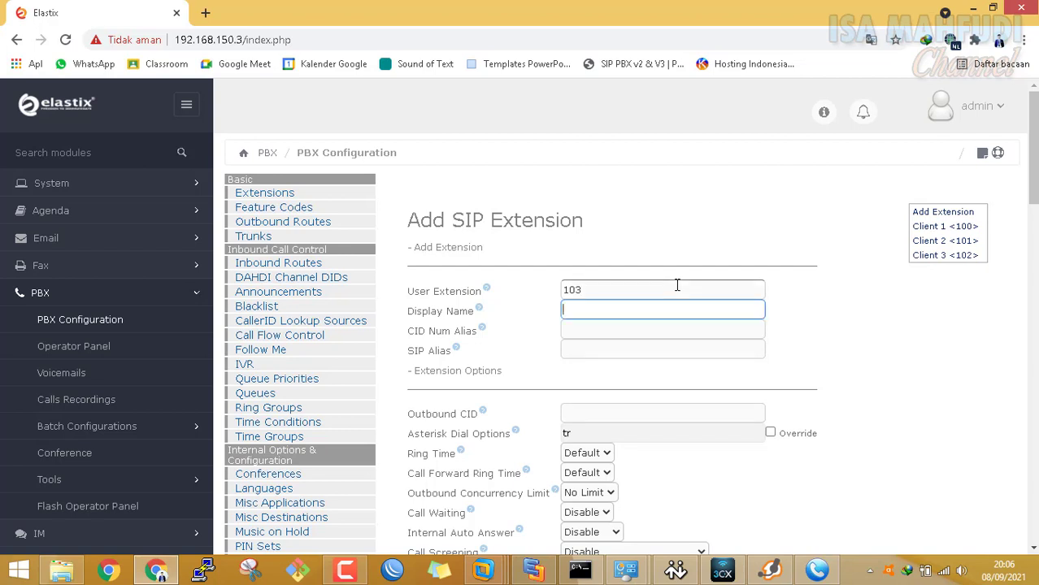
type("Client")
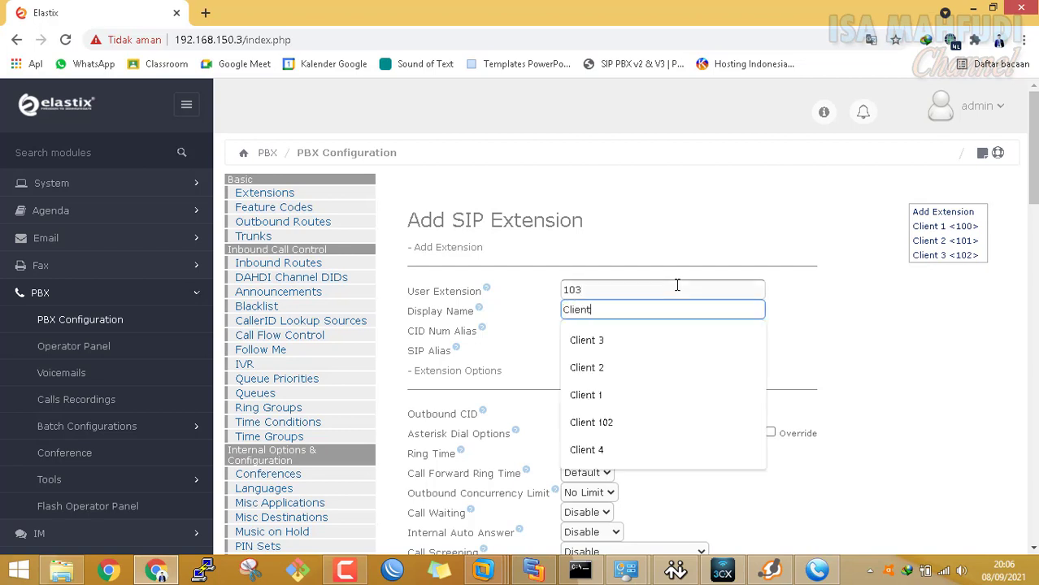
type(" 4")
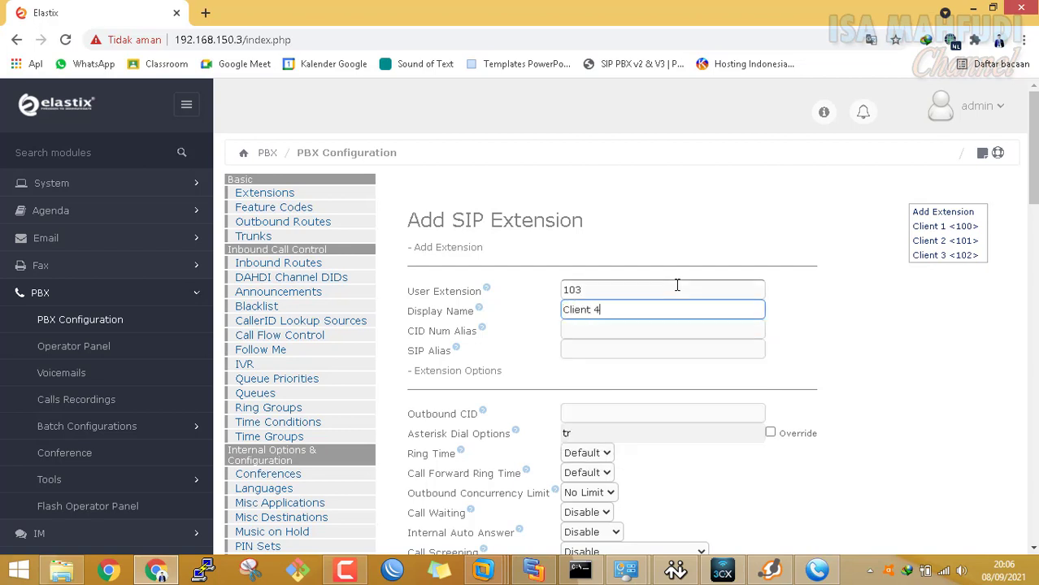
key("Tab")
key("Tab")
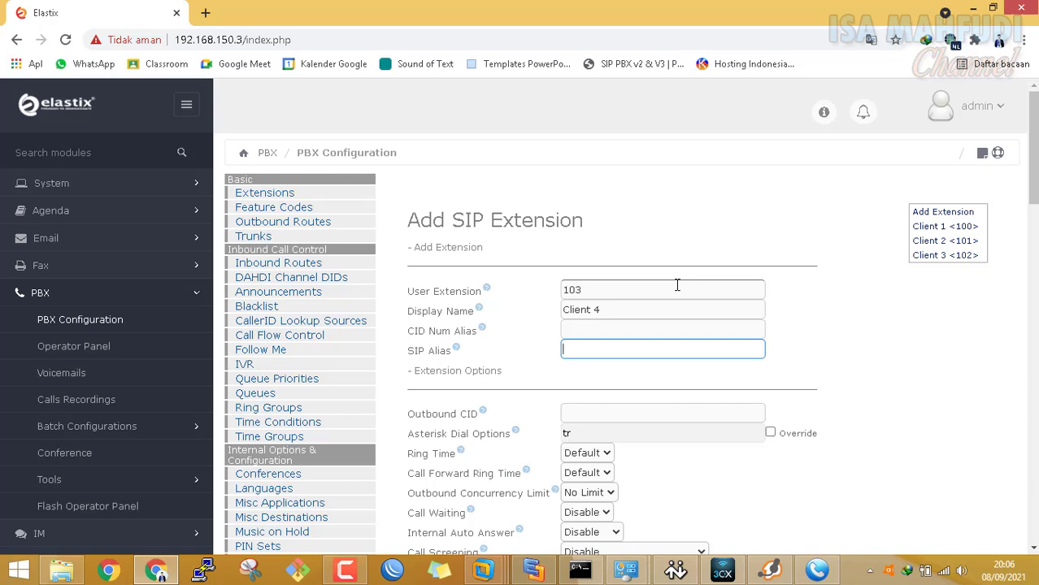
left_click(694, 413)
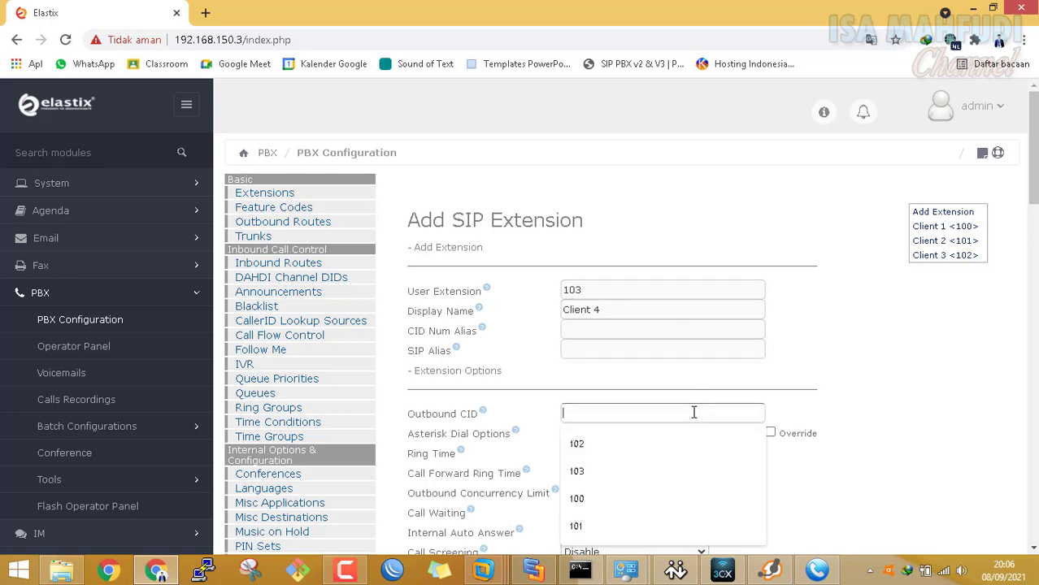
type("103")
key("Tab")
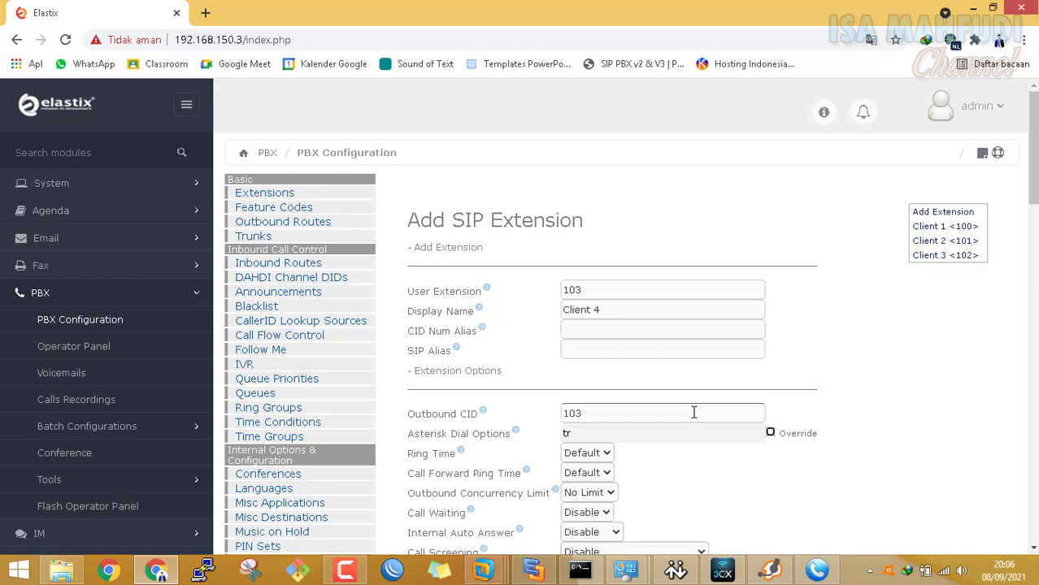
key("Tab")
key("Tab")
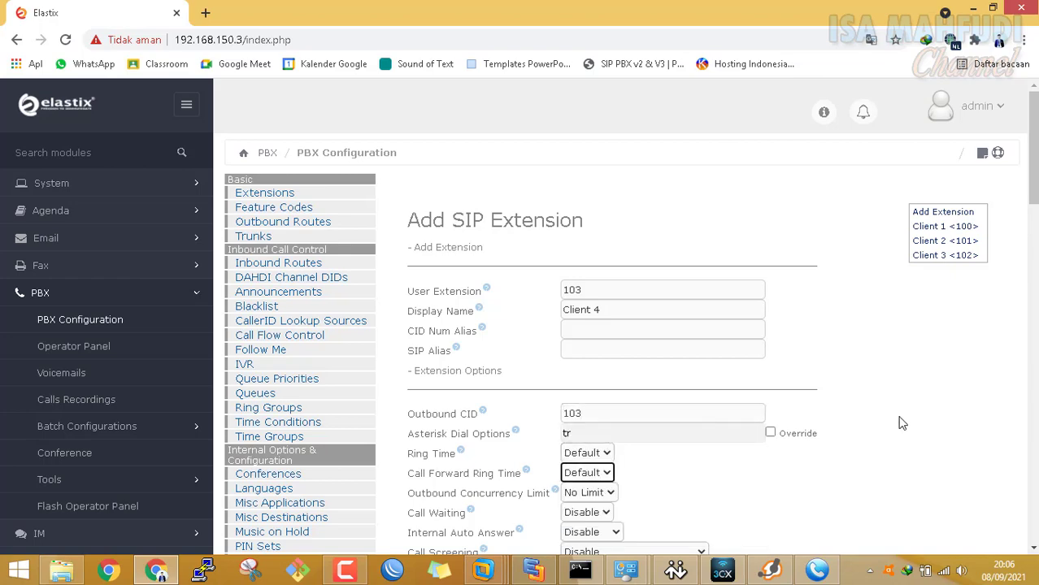
Replace the SIP secret with a new value and submit extension 103
scroll(902, 423, "down", 4)
scroll(903, 423, "down", 2)
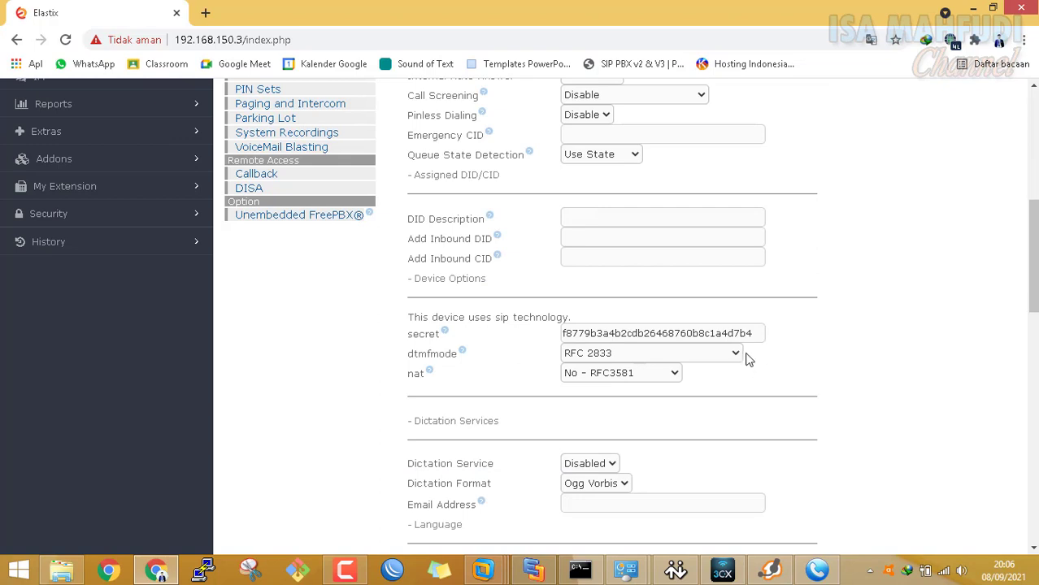
left_click_drag(751, 333, 511, 315)
type("t")
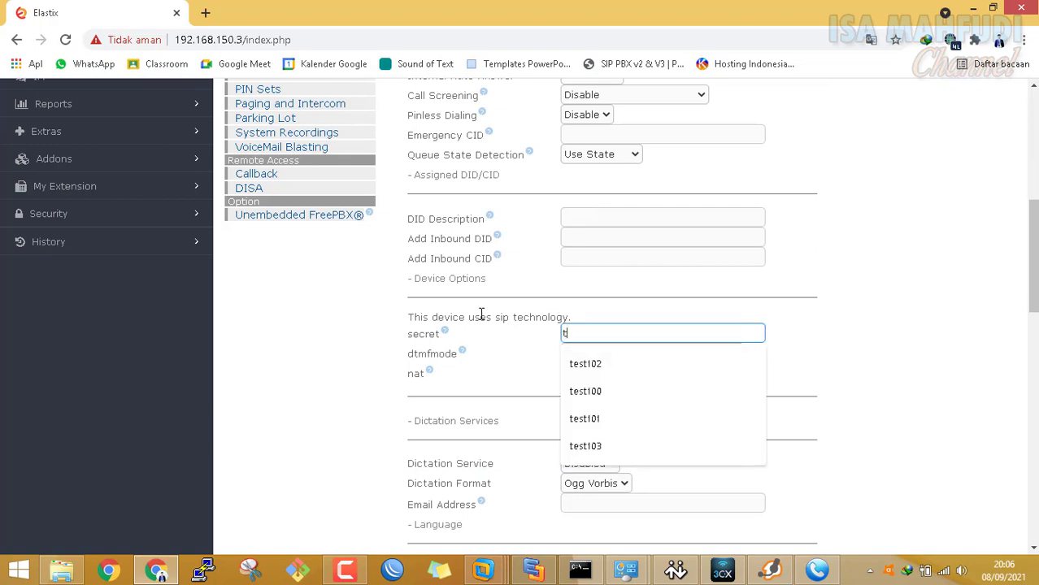
type("est103")
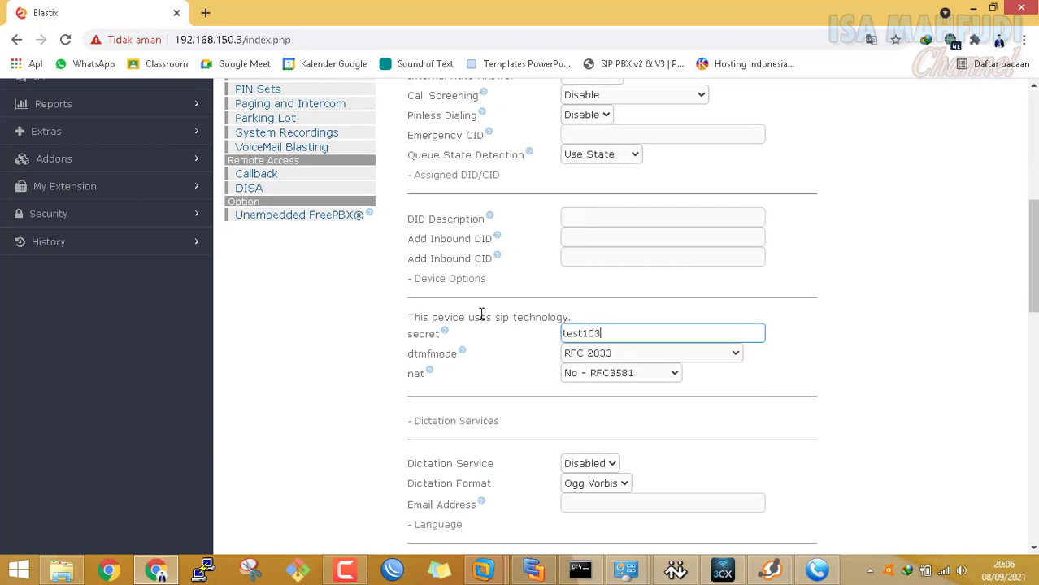
left_click(870, 432)
scroll(443, 450, "down", 15)
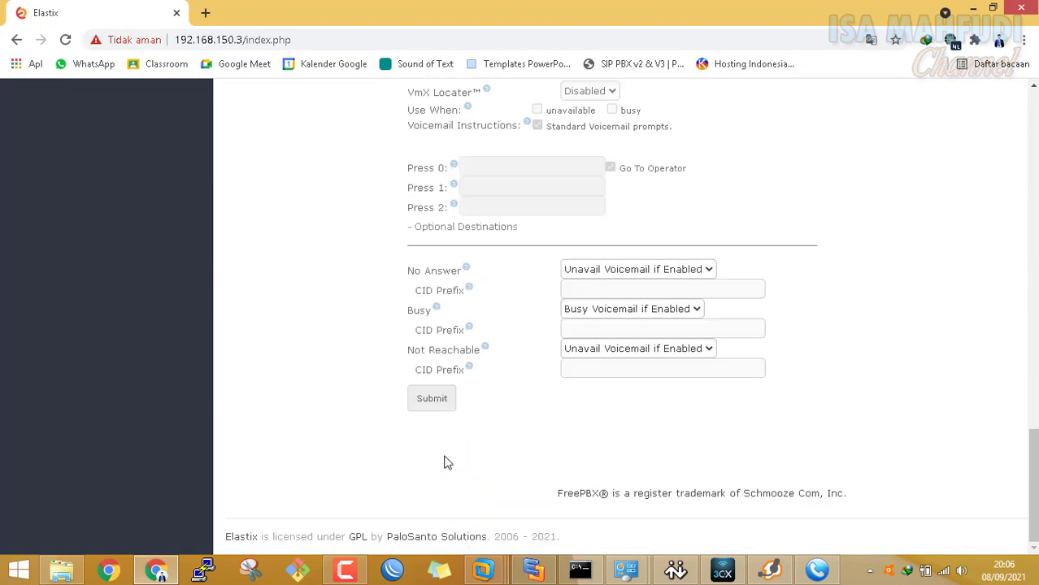
left_click(431, 398)
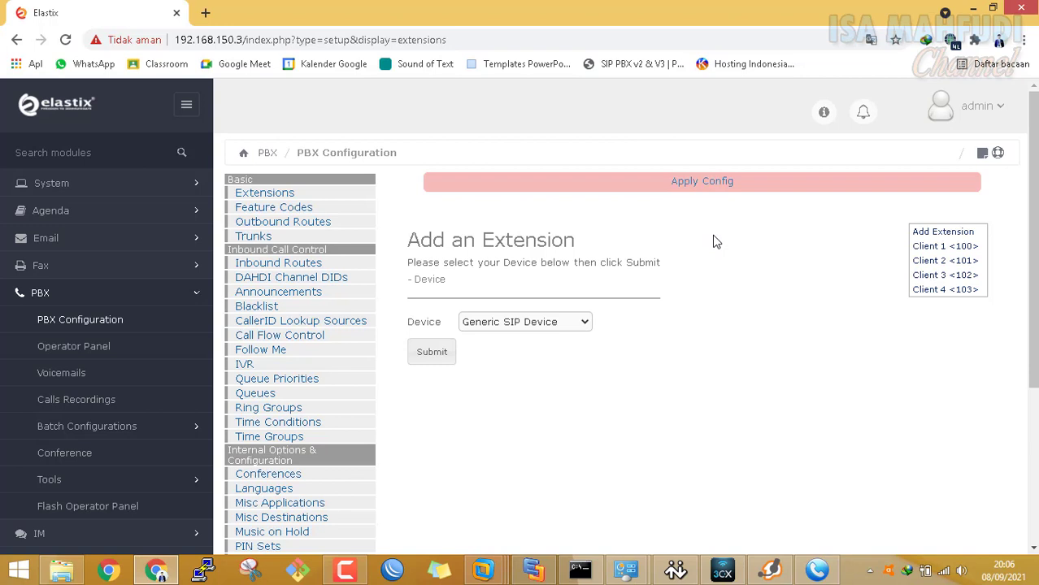
Apply the pending Elastix configuration, then bring up MicroSIP's Add Account form
left_click(731, 189)
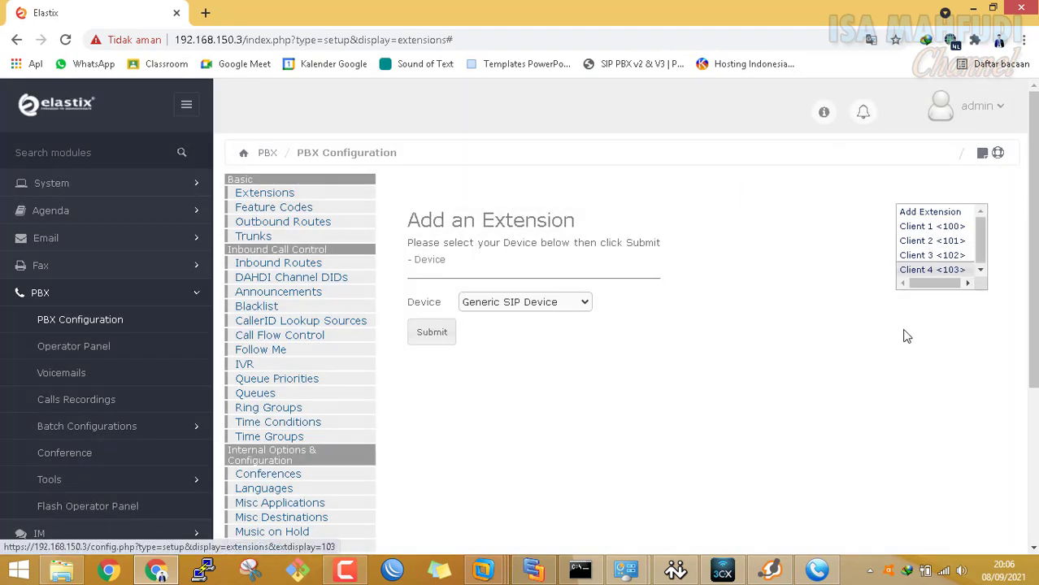
left_click(817, 571)
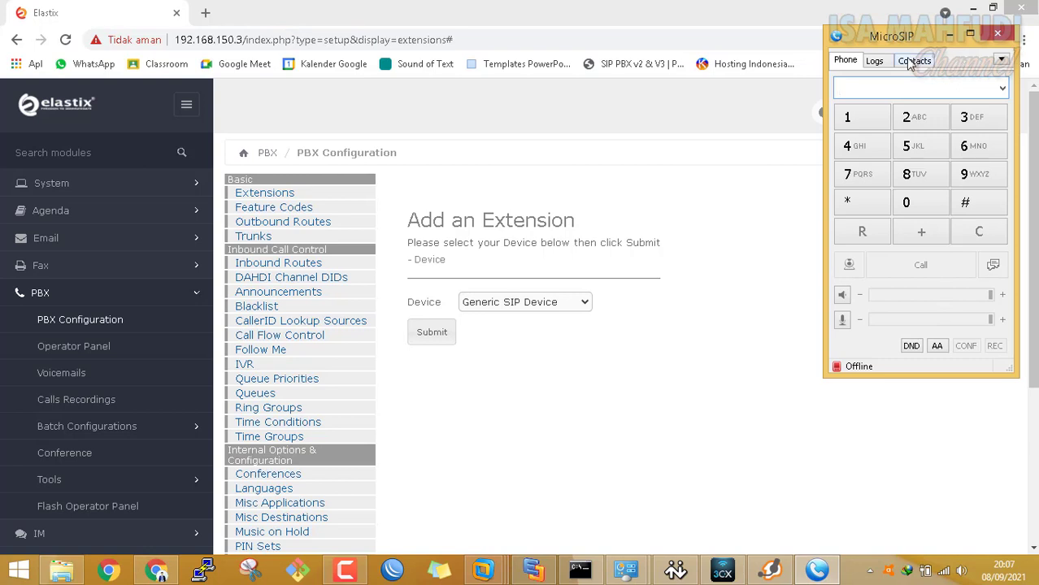
left_click(1003, 62)
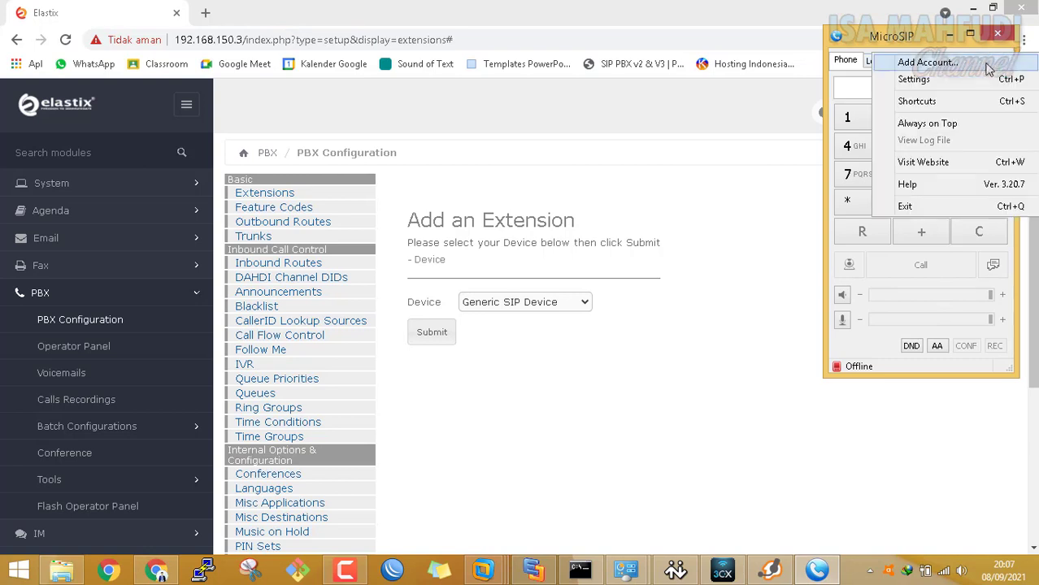
left_click(927, 63)
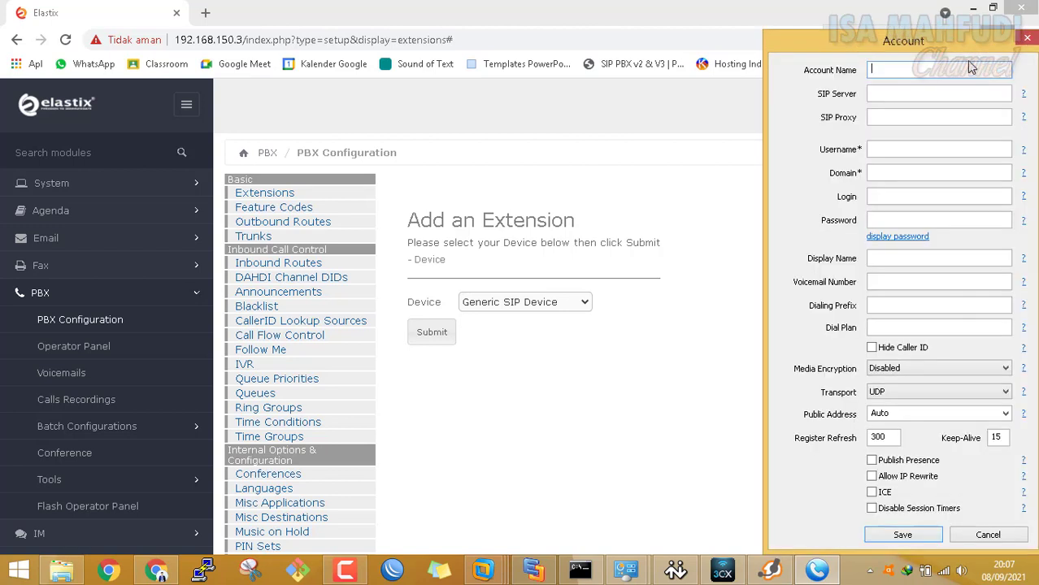
Name the MicroSIP account Client 4 and enter SIP server 192.168.150.3
type("Client 4")
left_click_drag(919, 44, 554, 39)
type("4")
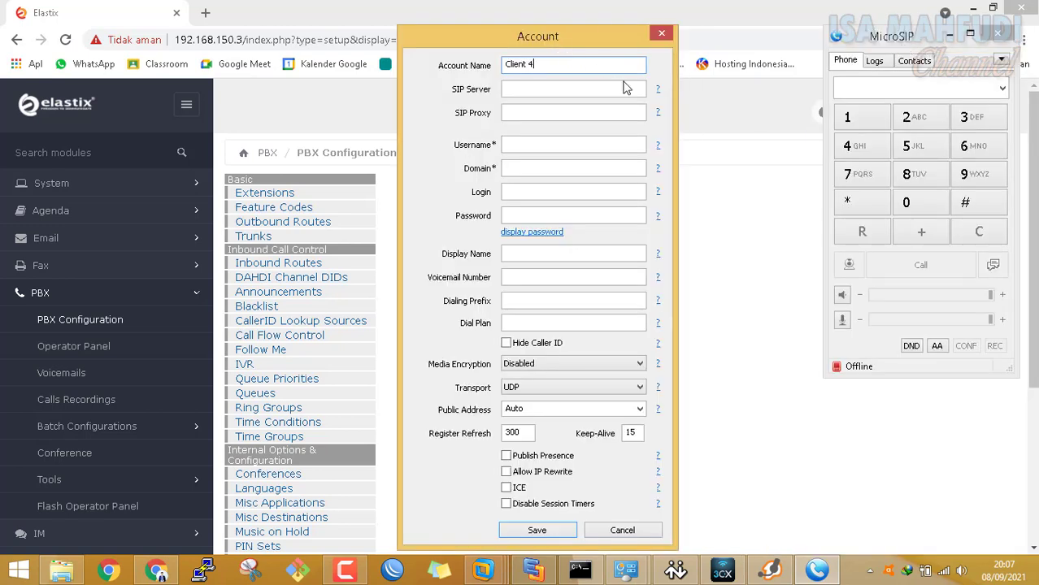
left_click_drag(902, 40, 734, 48)
left_click(555, 88)
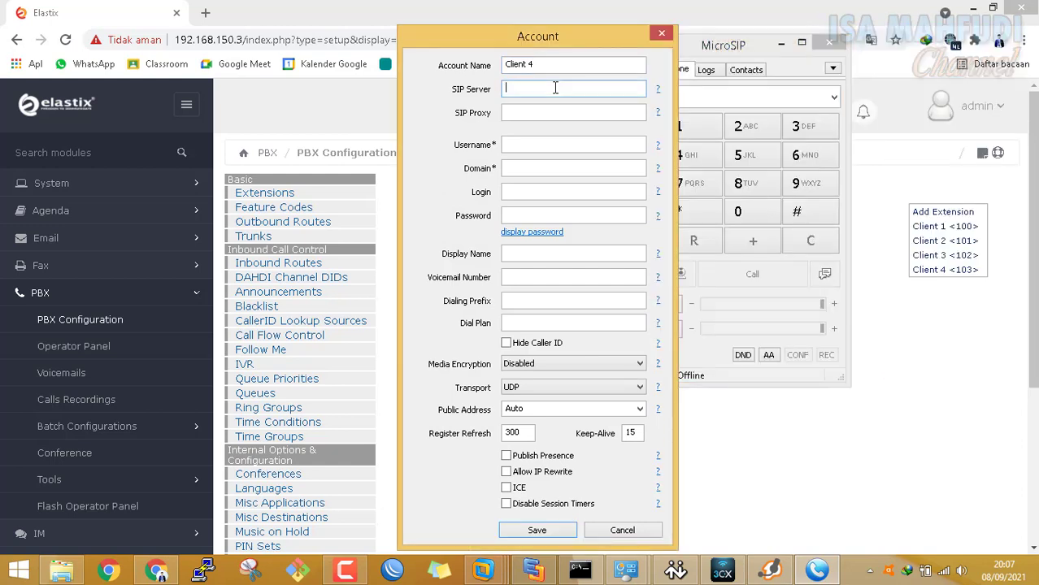
type("192.168.150.3")
key("Tab")
Fill username 103, domain 192.168.150.3, the password and display name Client 4, then save
key("Tab")
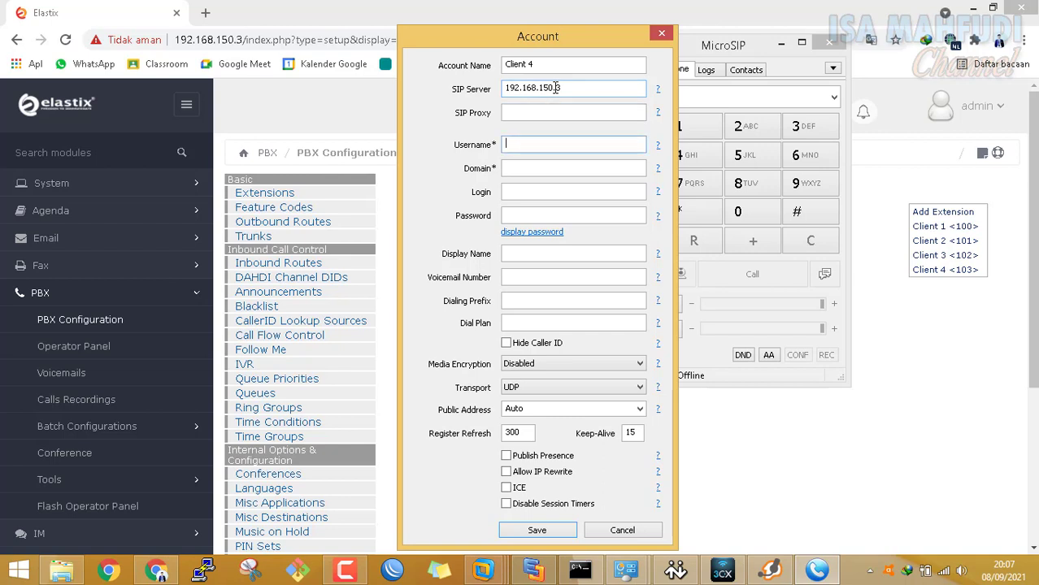
type("103")
key("Tab")
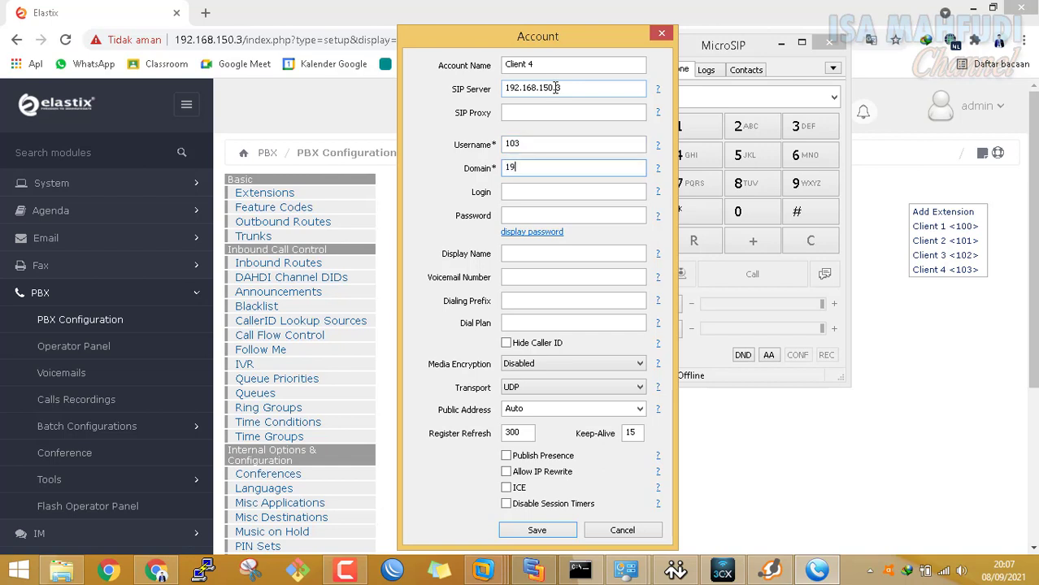
type("192.1")
type("68.150.3")
key("Tab")
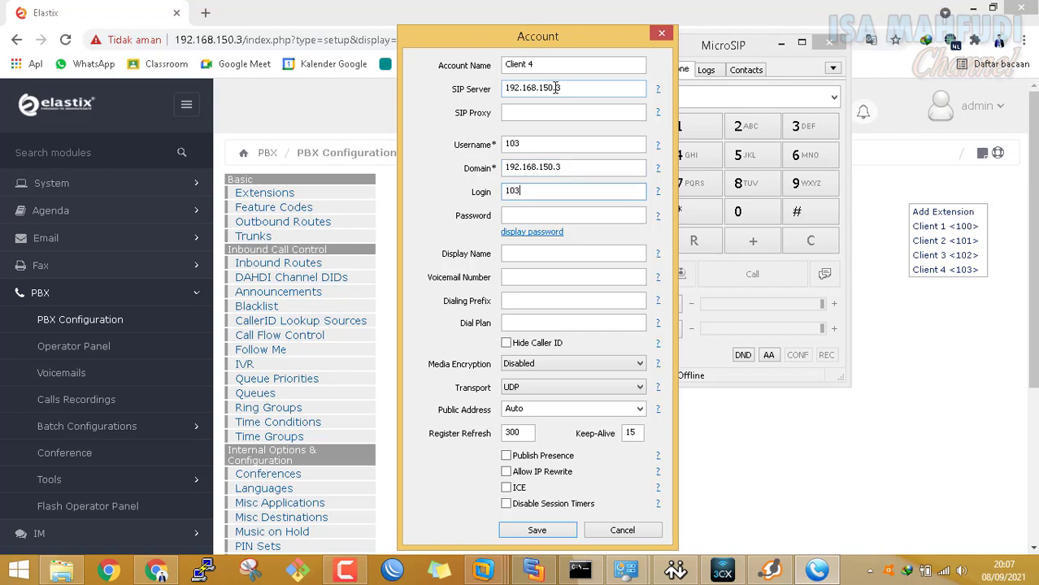
key("Tab")
type("*****")
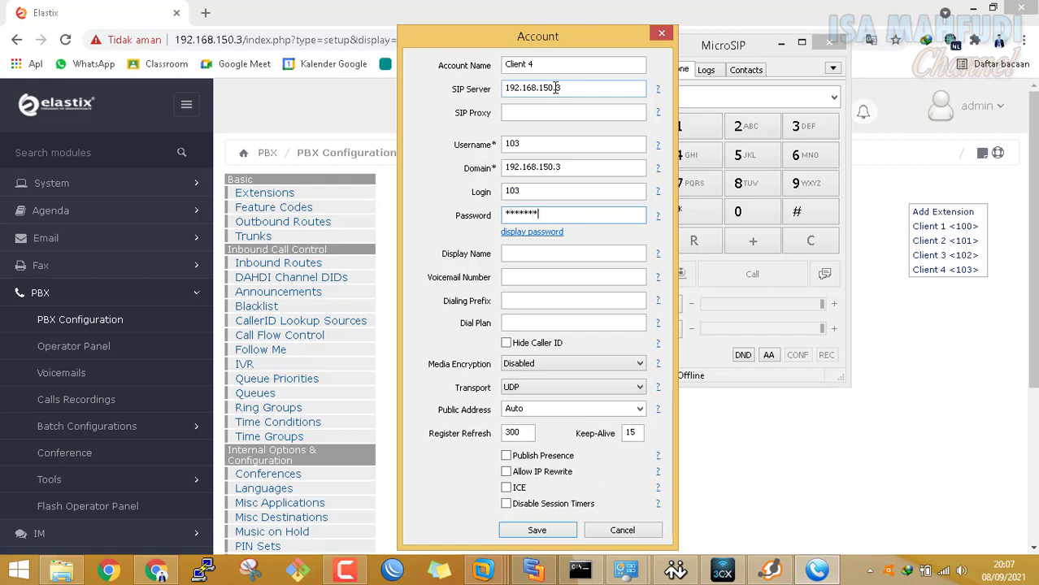
left_click(598, 250)
type("Client 4")
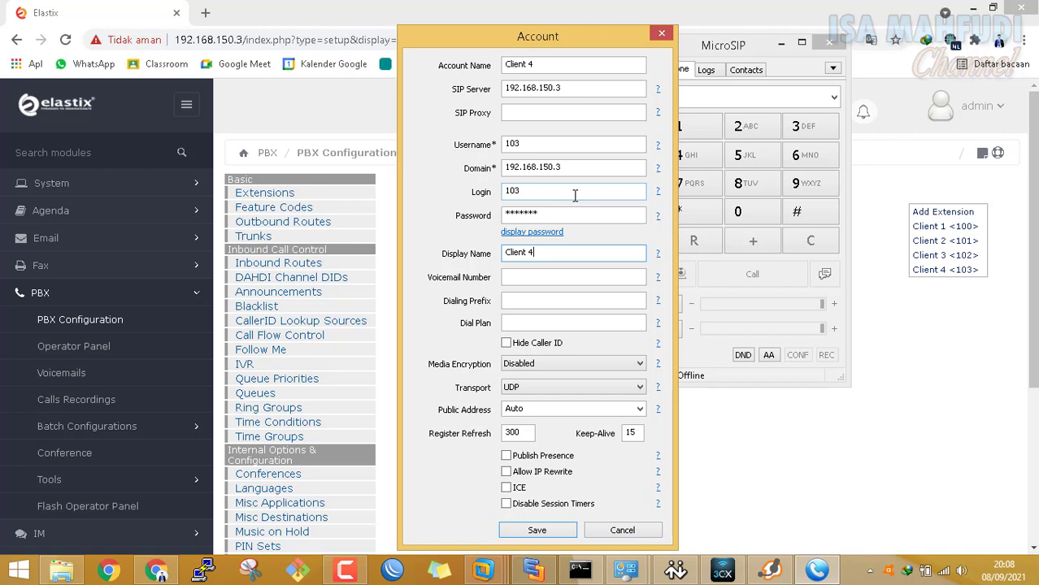
left_click(536, 530)
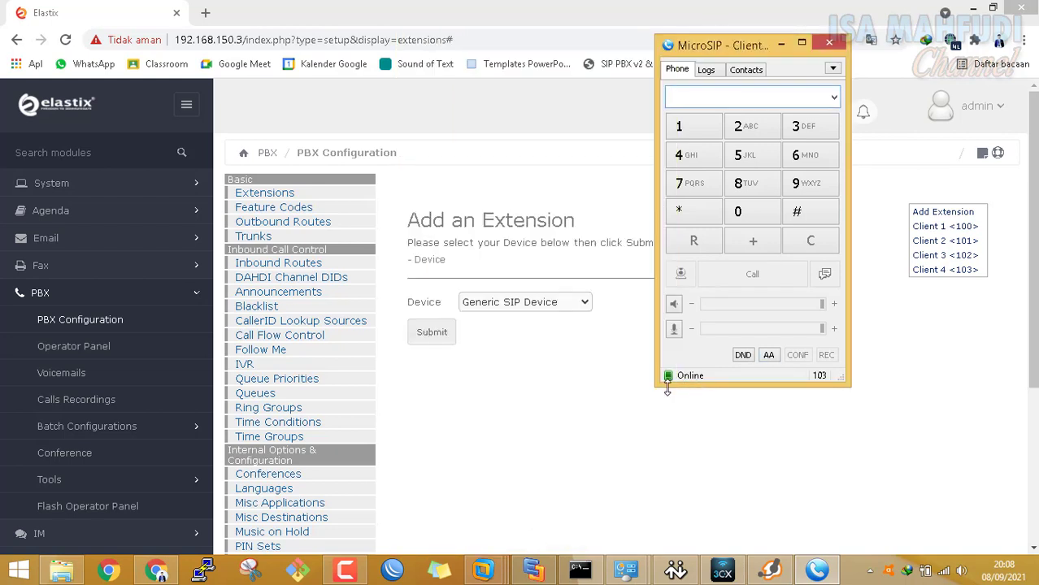
Call extension 100 from MicroSIP, answer on X-Lite, end the call, and minimize Chrome
left_click(691, 133)
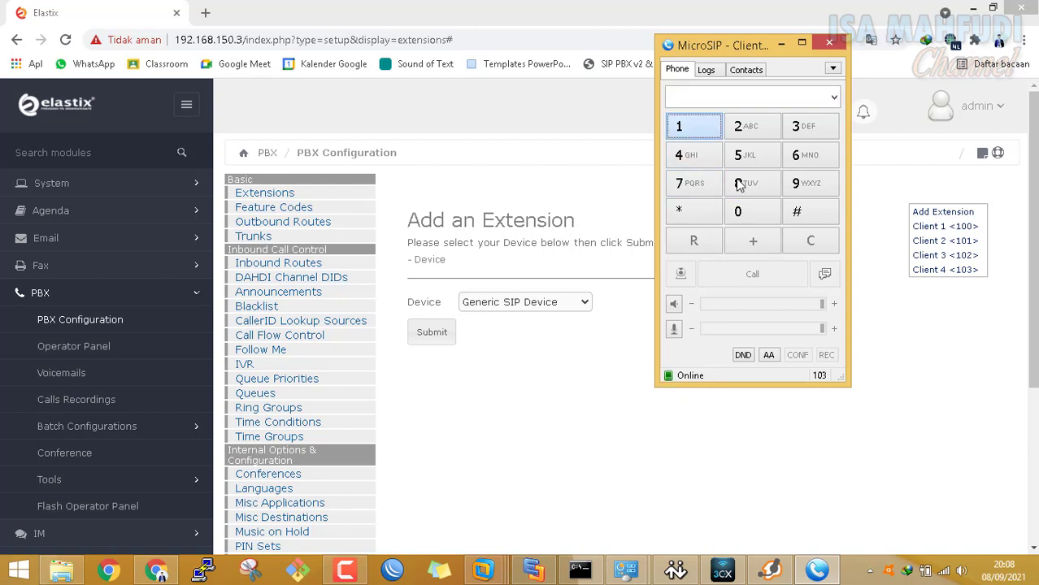
left_click(759, 213)
left_click(760, 213)
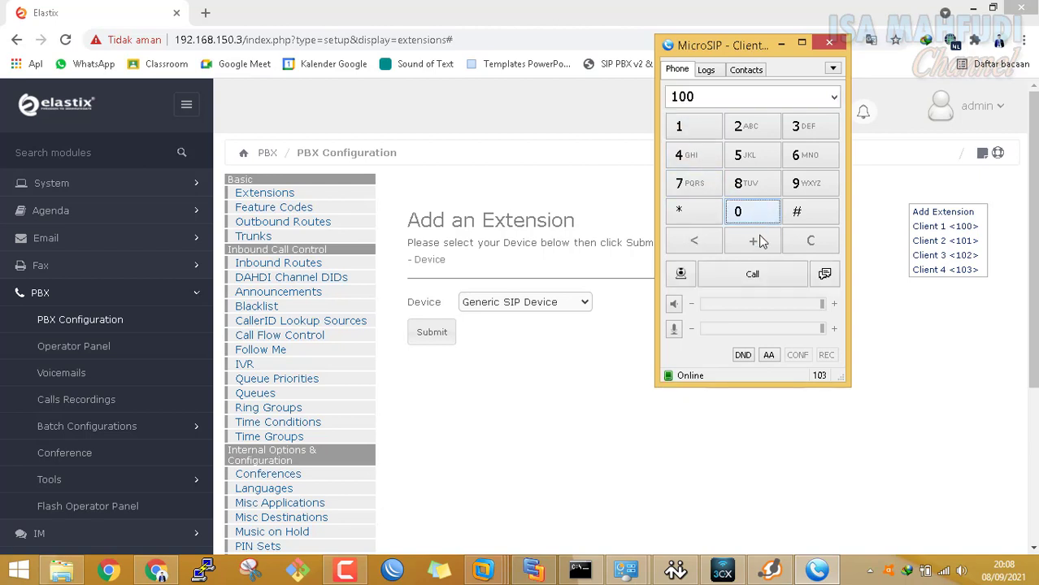
left_click(760, 282)
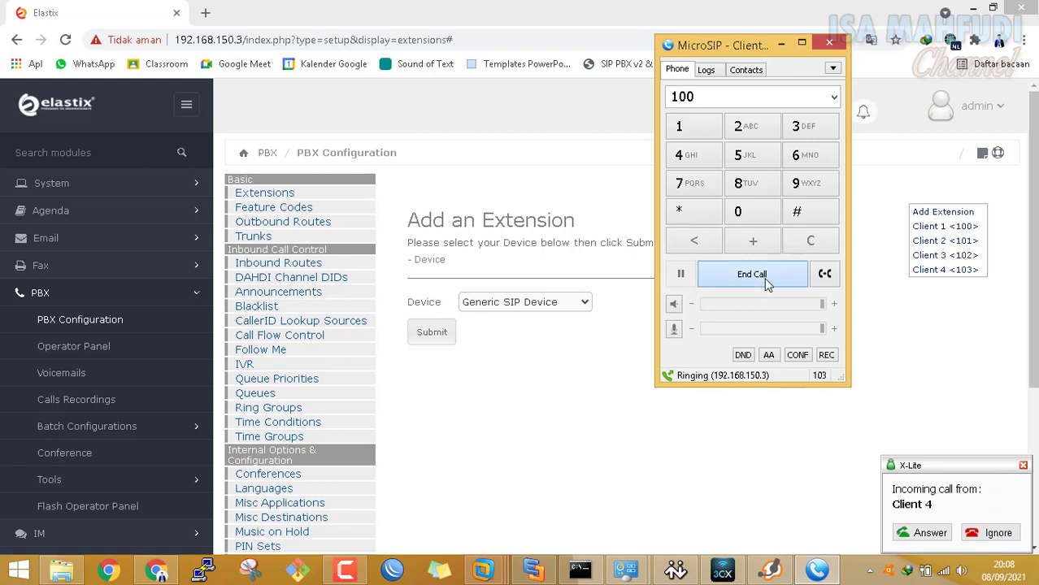
left_click(932, 532)
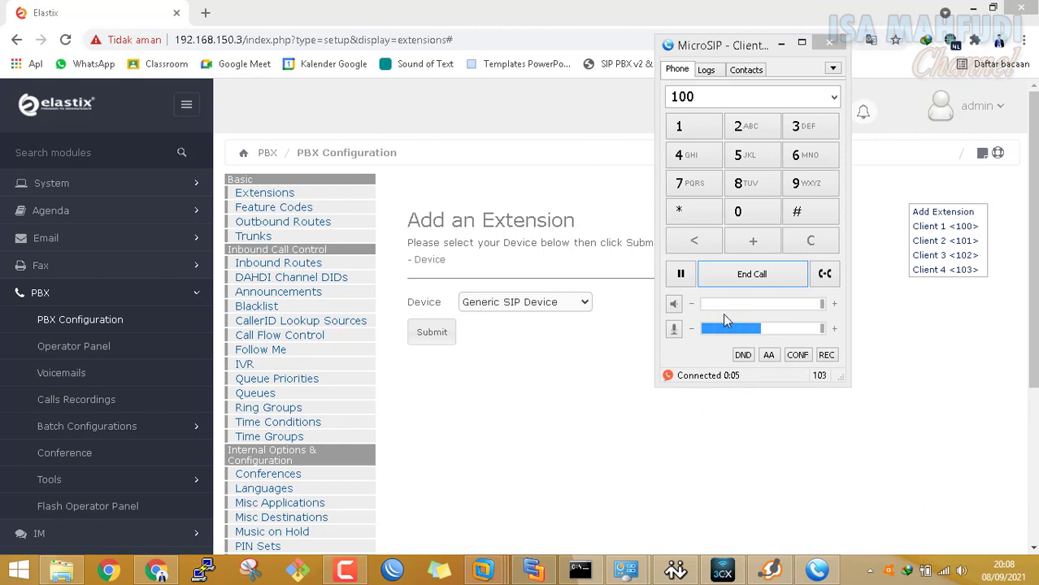
left_click(746, 279)
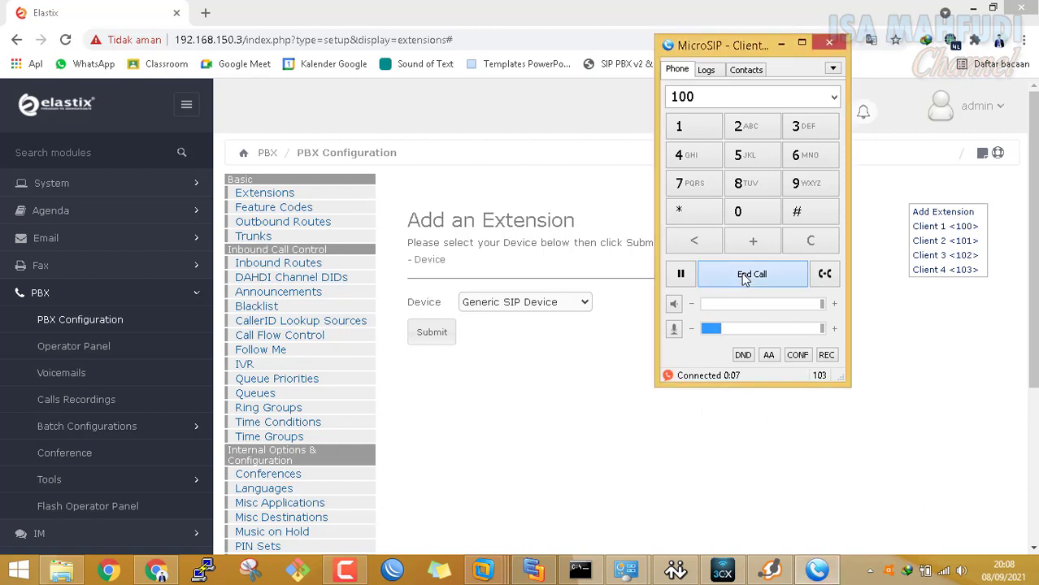
left_click(684, 128)
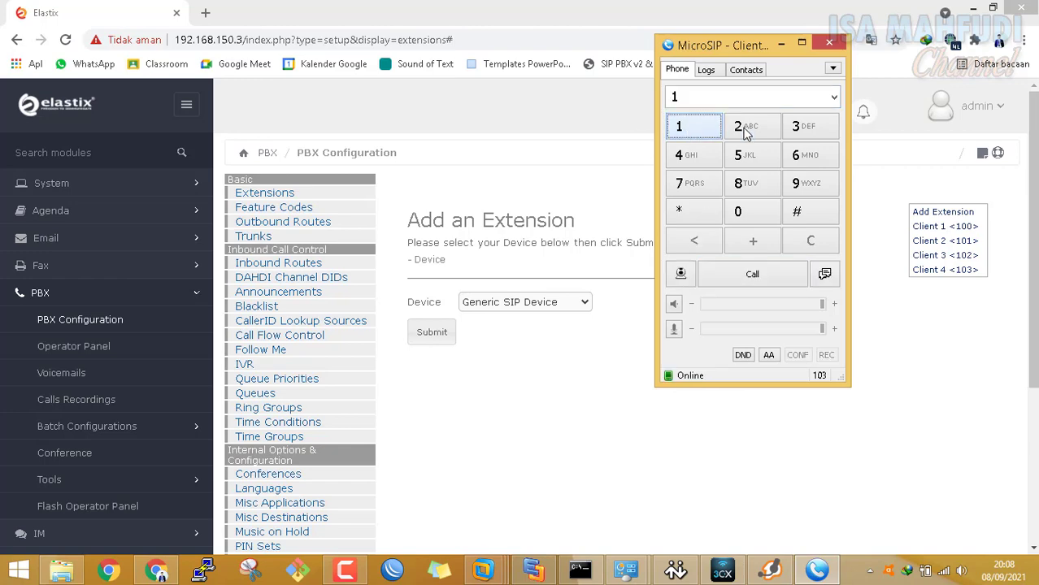
left_click(970, 10)
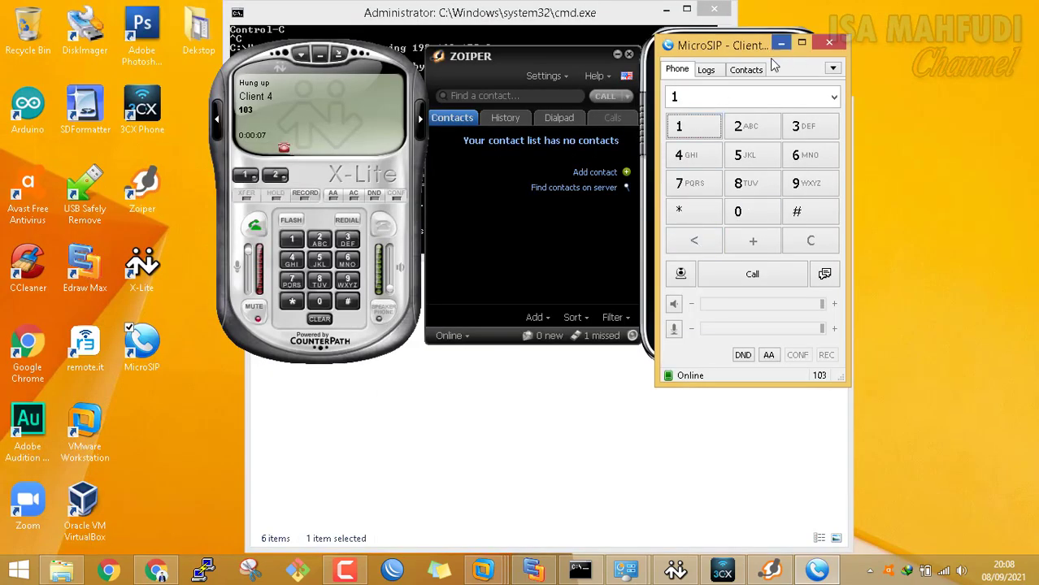
Call extension 102 from MicroSIP, answer it on 3CXPhone, and hang up
left_click_drag(752, 51, 922, 31)
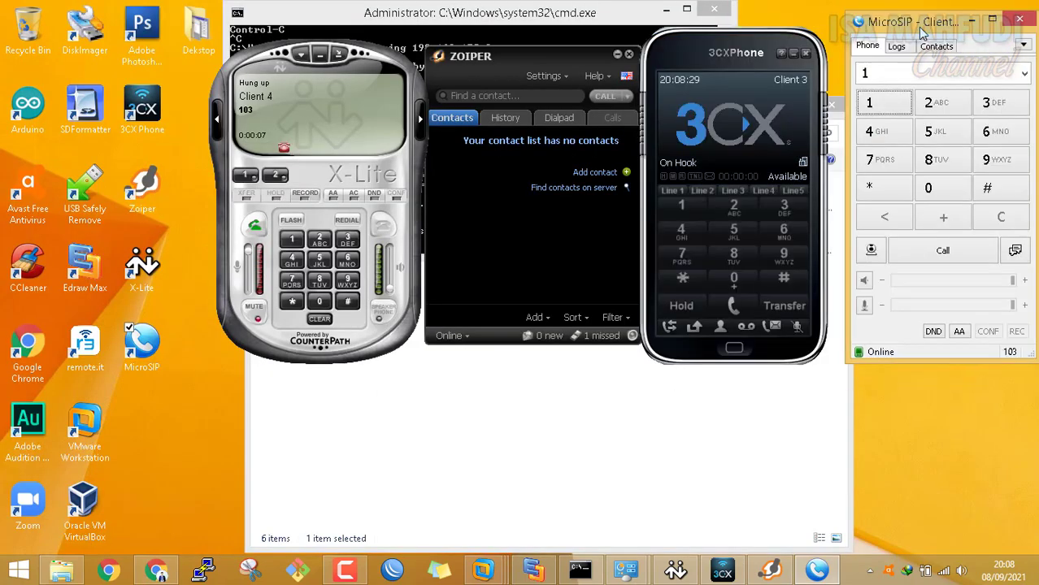
left_click(948, 200)
left_click(937, 106)
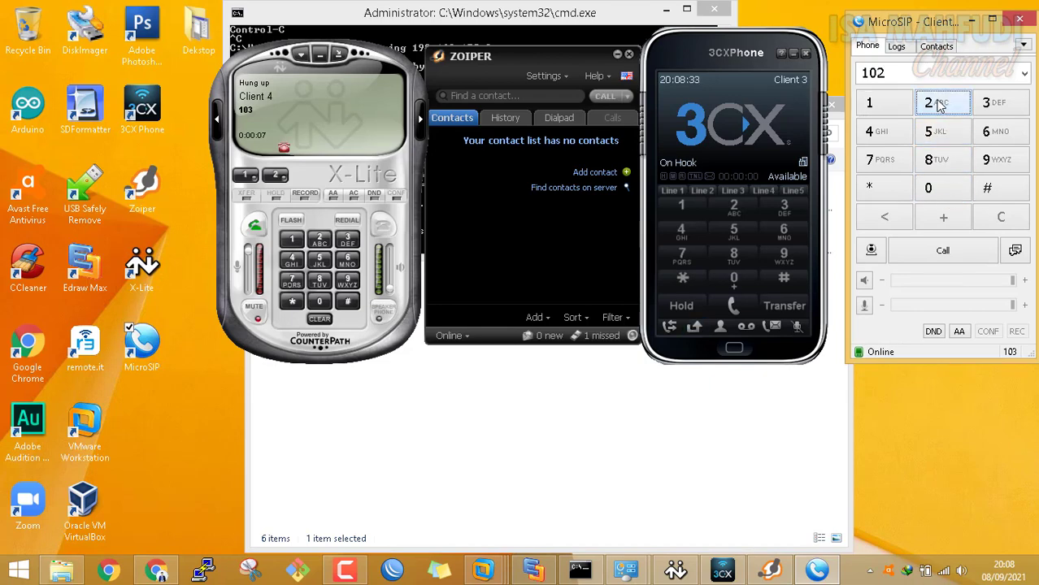
left_click(940, 255)
left_click(742, 129)
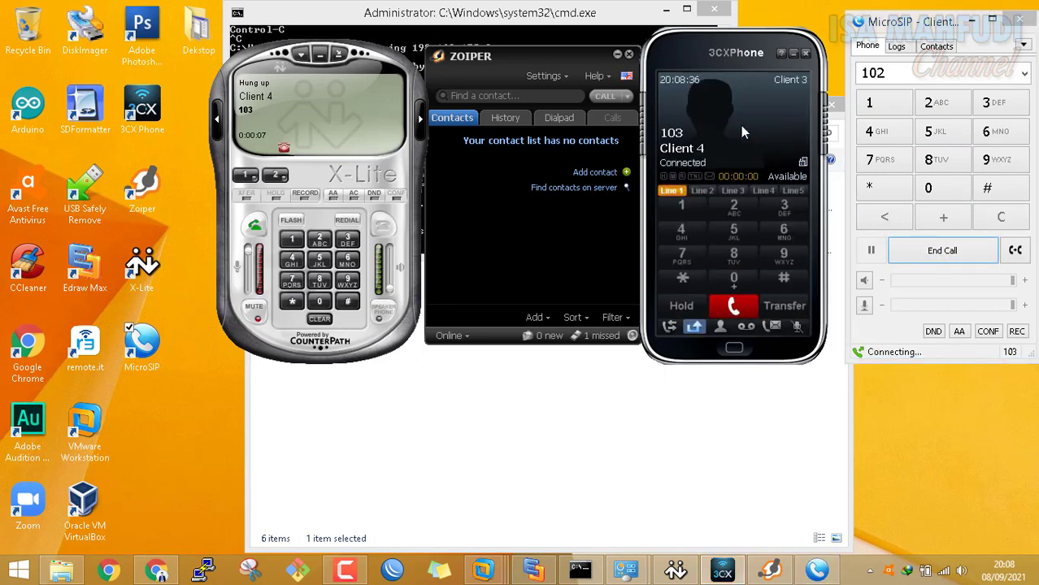
left_click(963, 253)
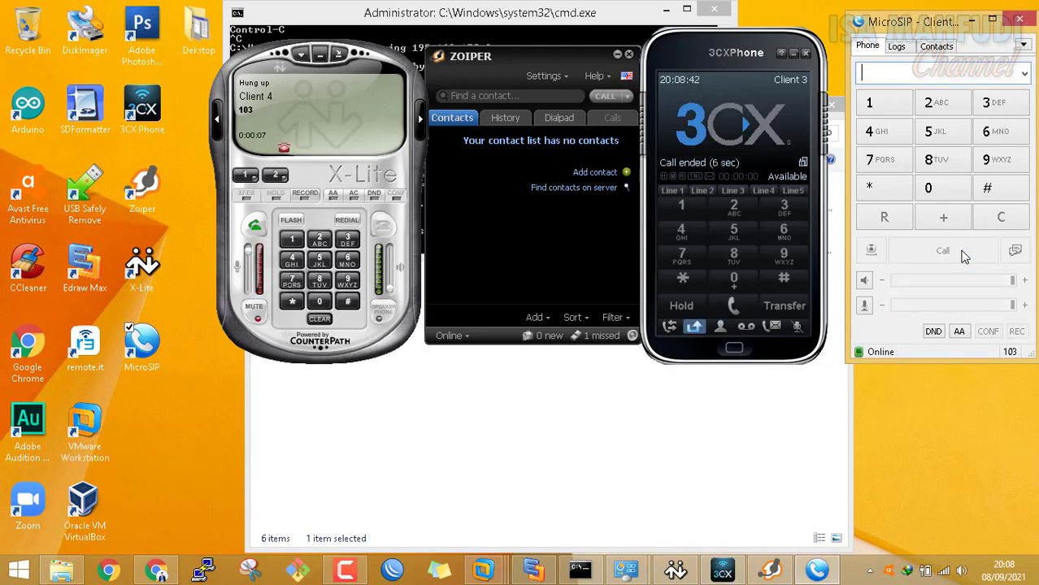
Dial extension 103 from Zoiper's keypad and end the call, then enter 1 in MicroSIP
left_click(533, 96)
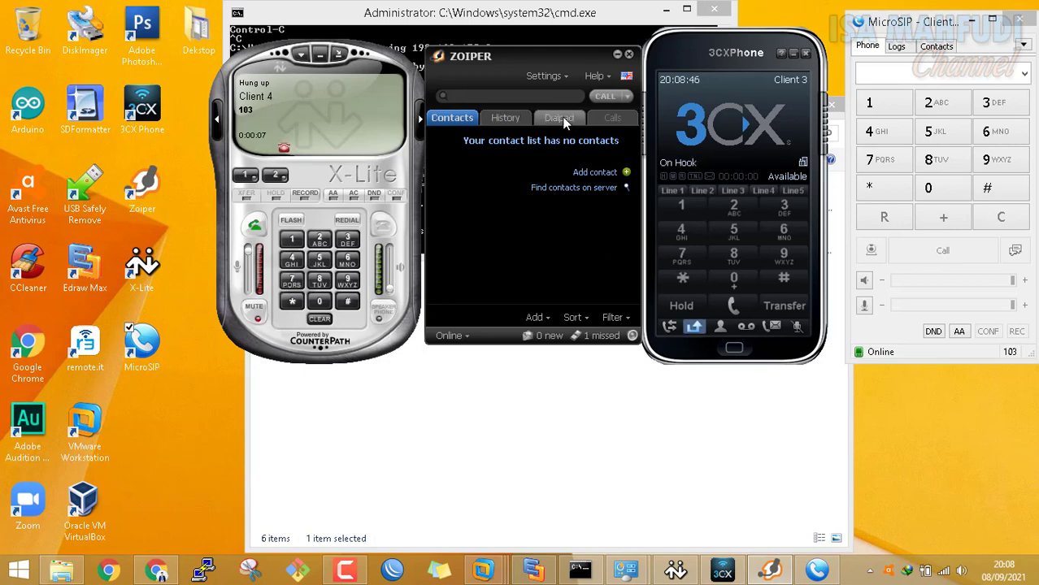
left_click(559, 118)
left_click(452, 170)
left_click(497, 246)
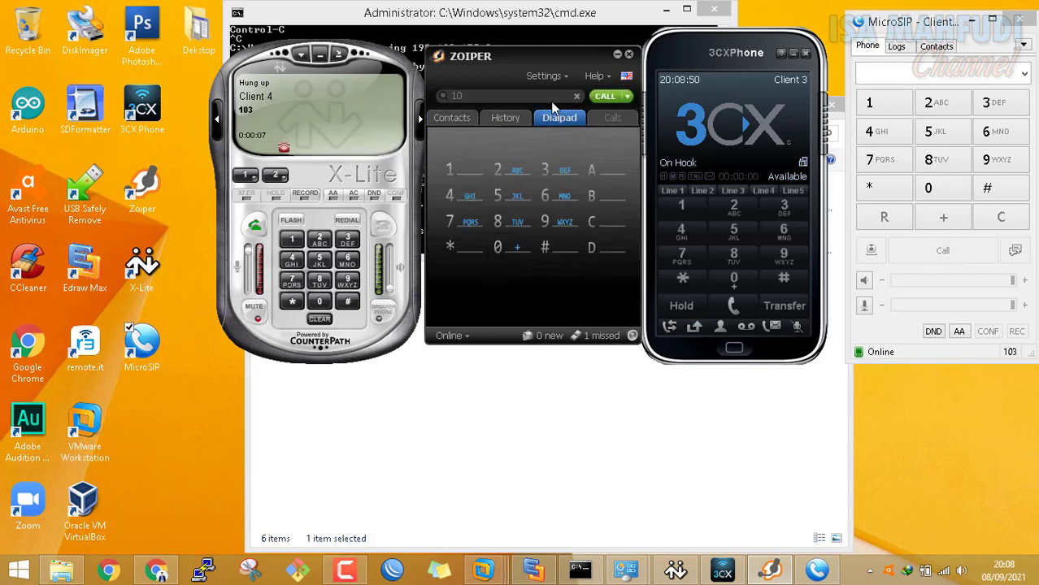
left_click(543, 173)
left_click(603, 97)
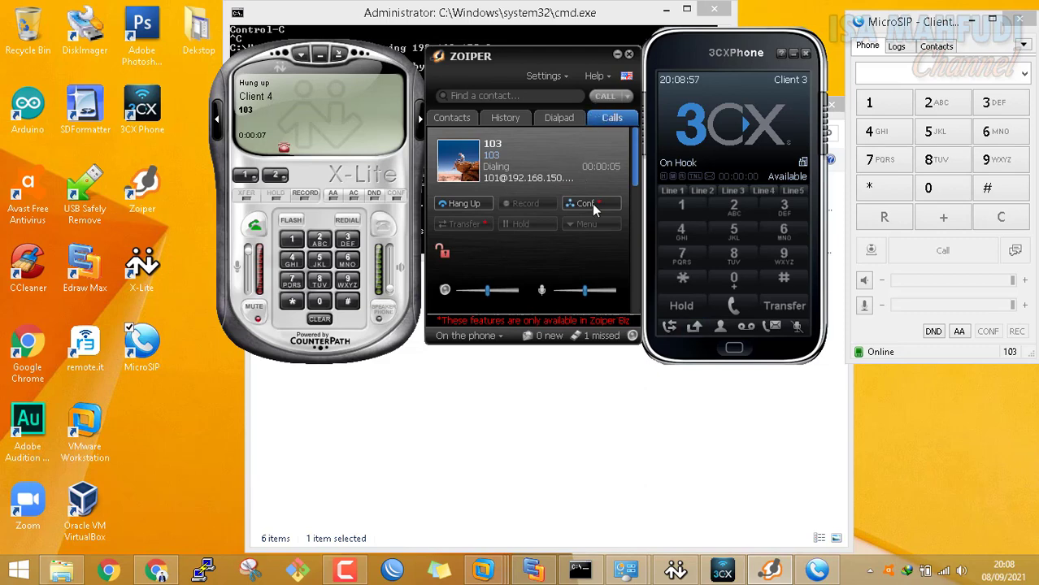
left_click(464, 203)
left_click(867, 103)
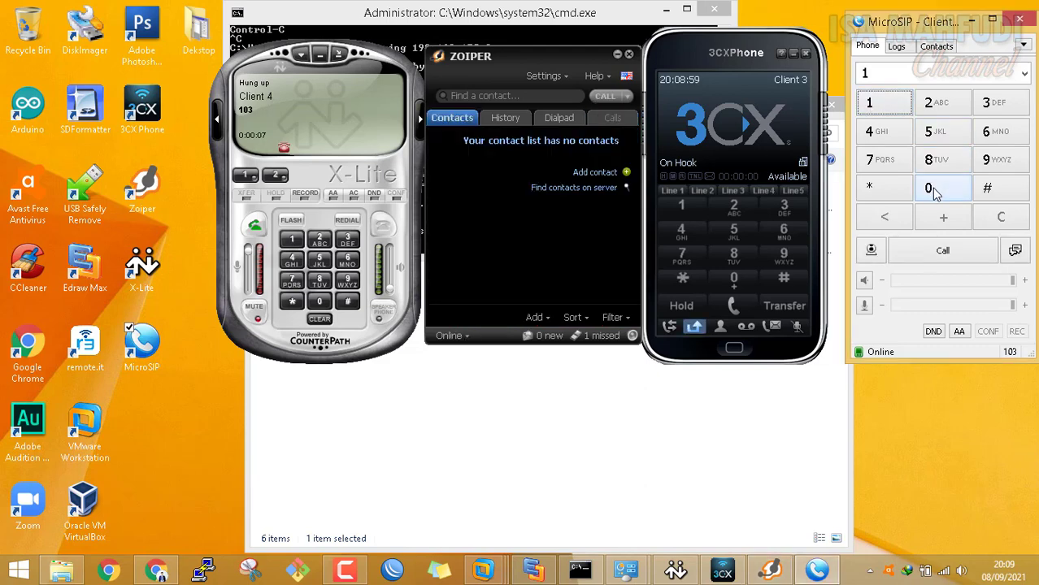
Call extension 101 from MicroSIP, answer it in Zoiper, then hang up from MicroSIP
left_click(931, 187)
left_click(870, 104)
left_click(941, 252)
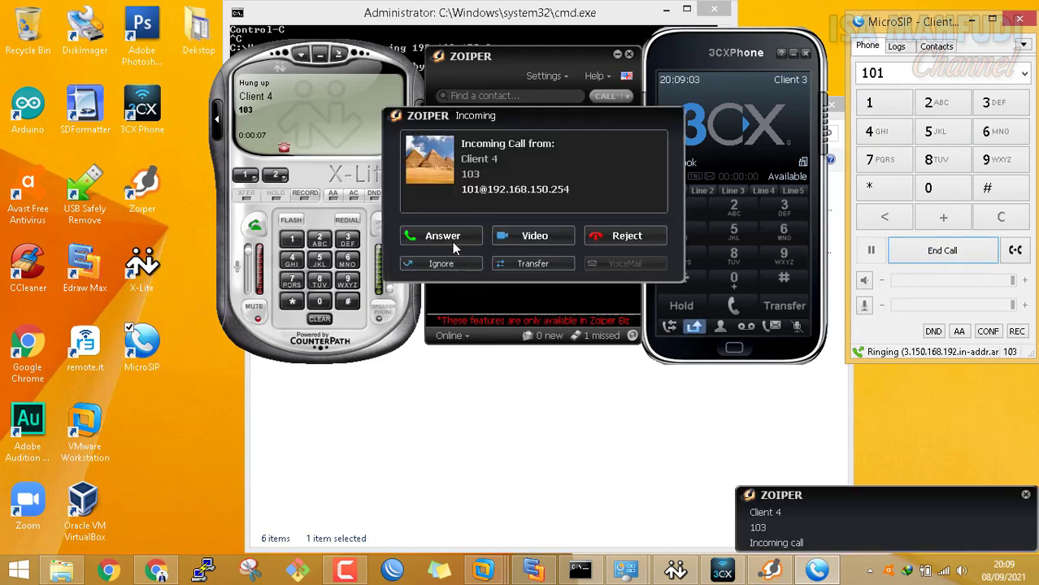
left_click(450, 238)
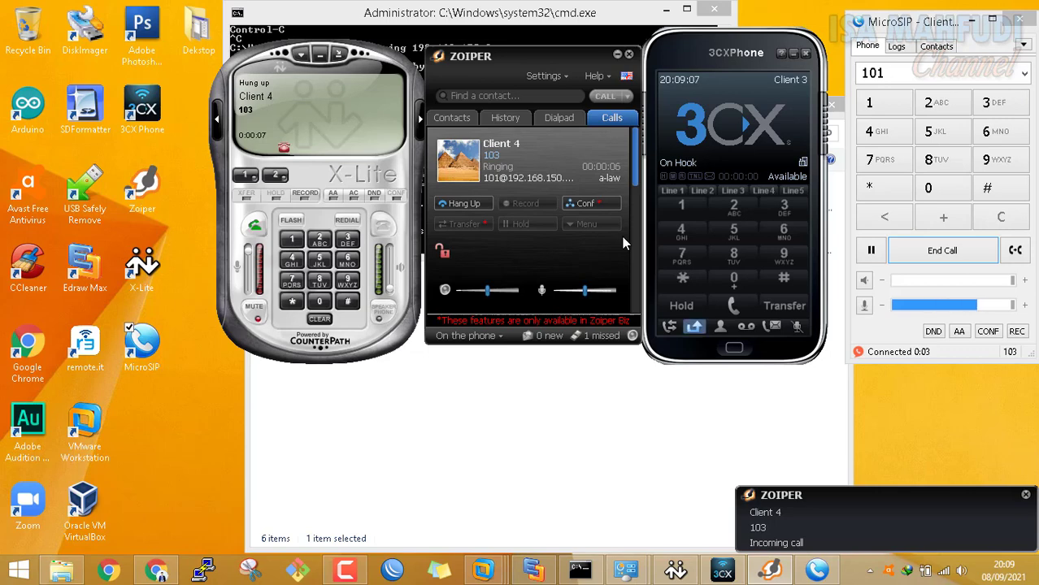
left_click(954, 256)
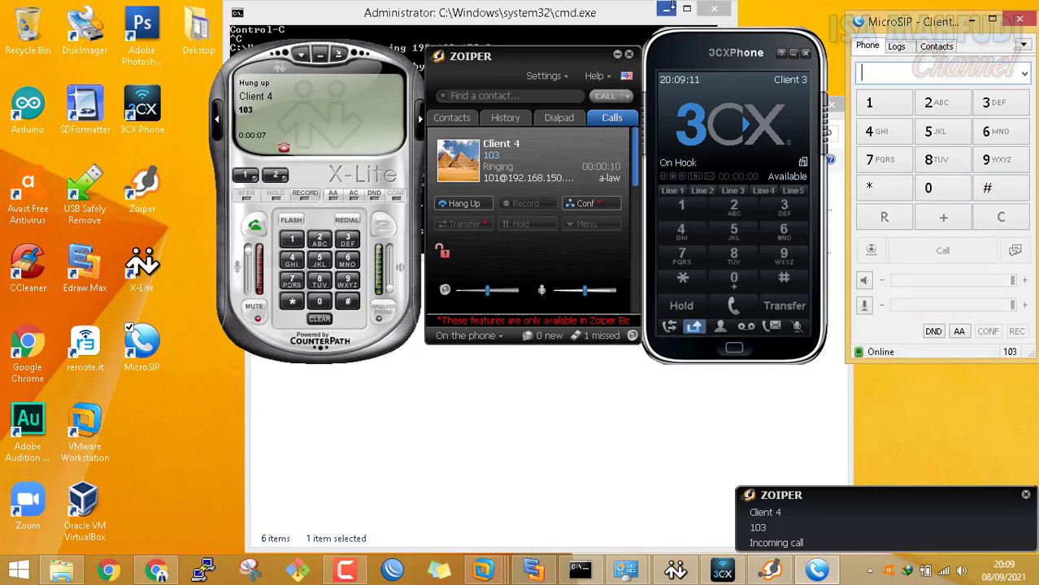
left_click(774, 574)
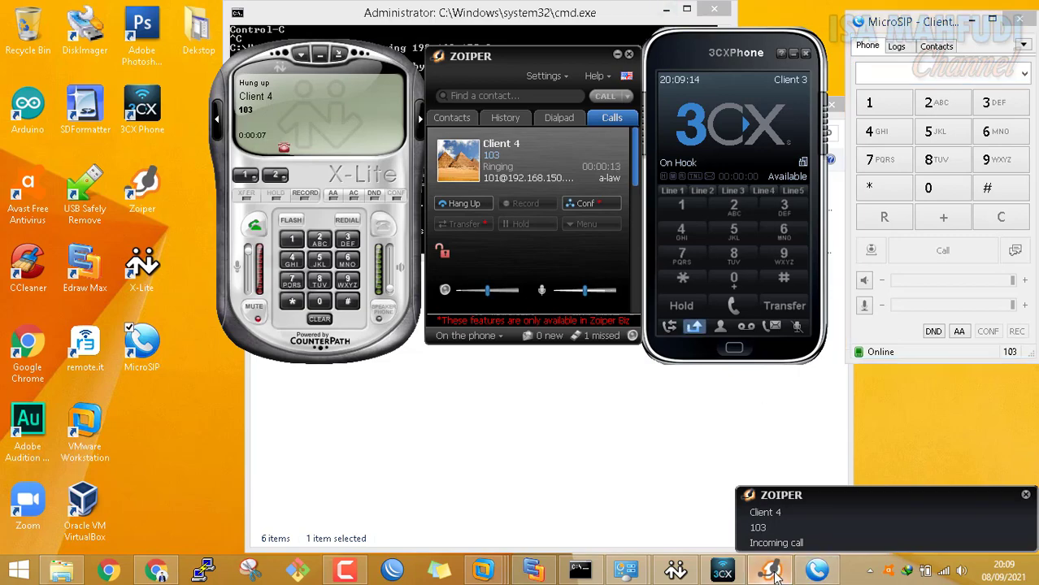
left_click(533, 572)
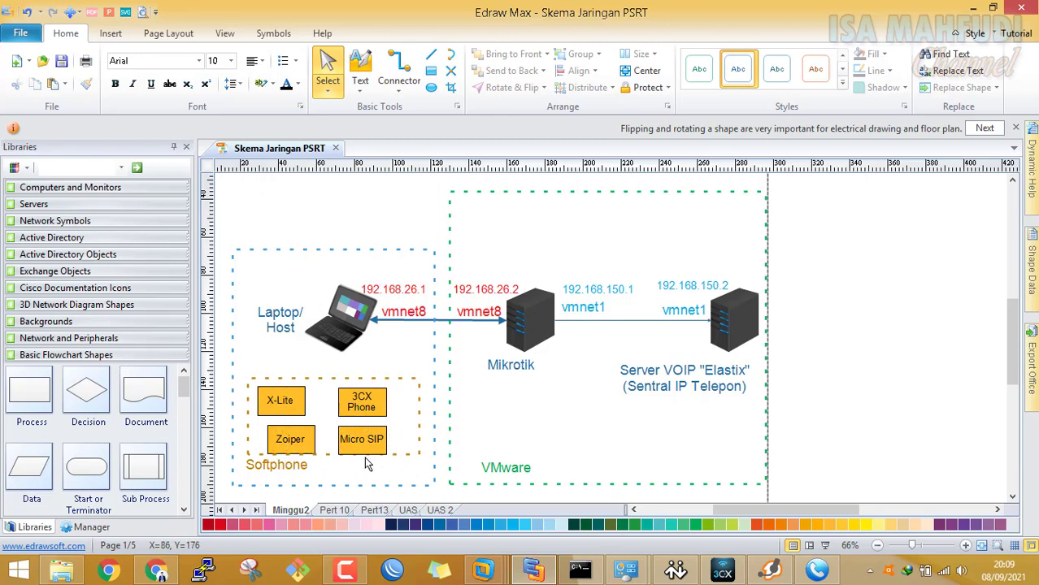
Scroll down the Skema Jaringan PSRT diagram, then bring back the Elastix VM console
scroll(653, 443, "down", 1)
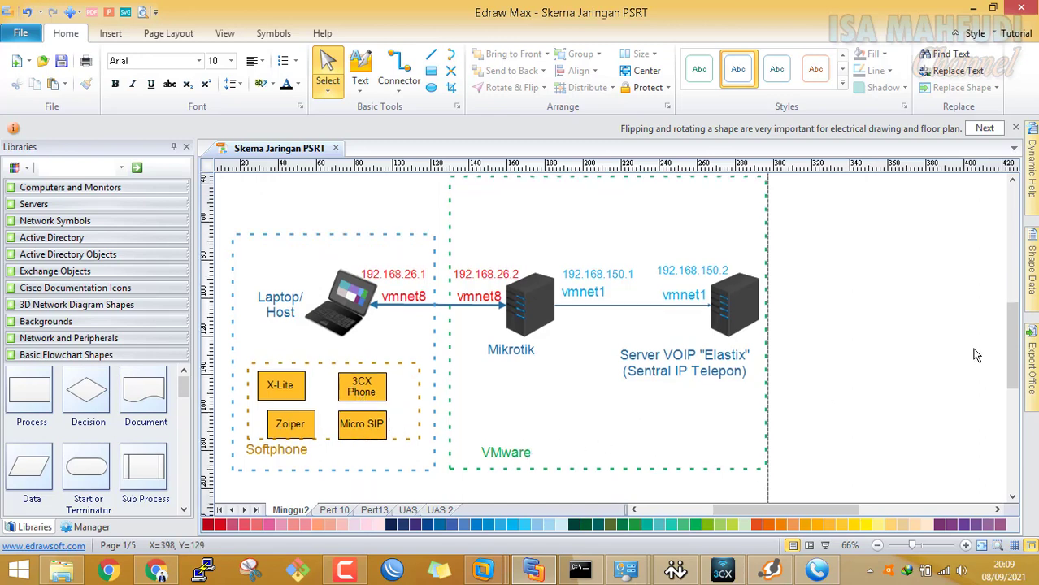
scroll(1015, 326, "down", 1)
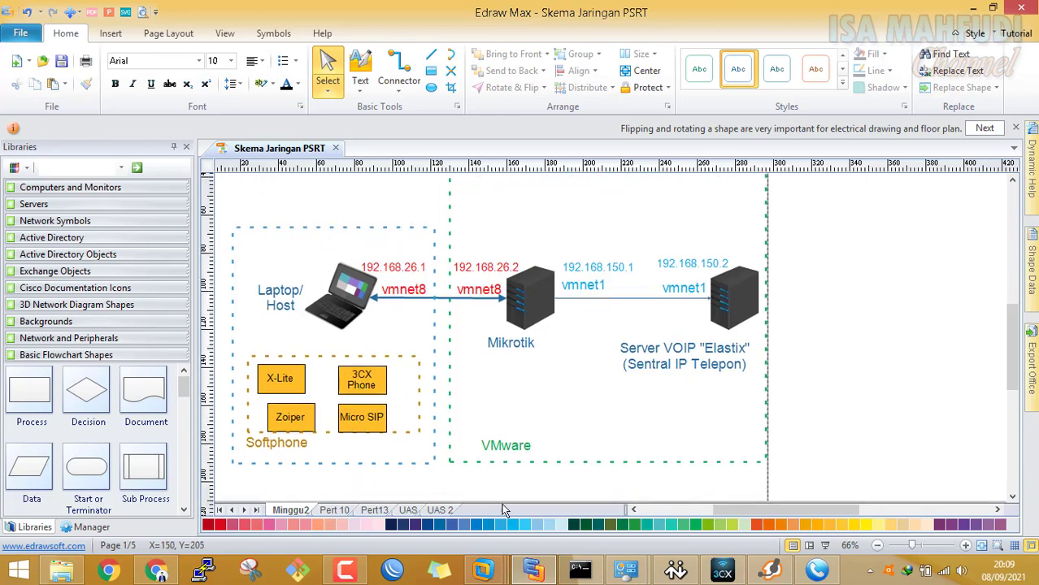
mouse_move(486, 569)
left_click(579, 498)
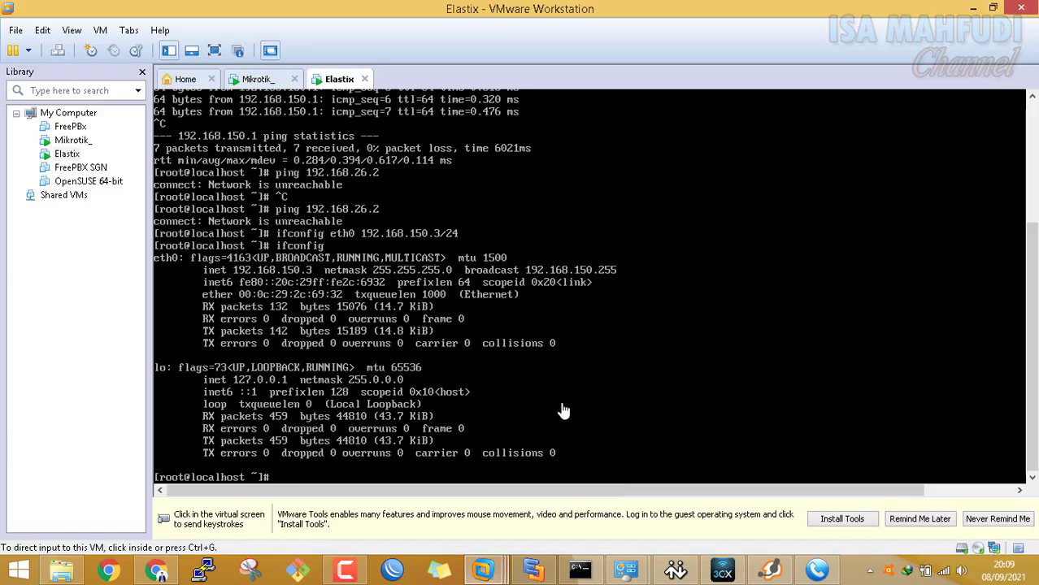
Ping 192.168.26.2 and 192.168.26.1 from the Elastix console; both report 'Network is unreachable'
left_click(663, 364)
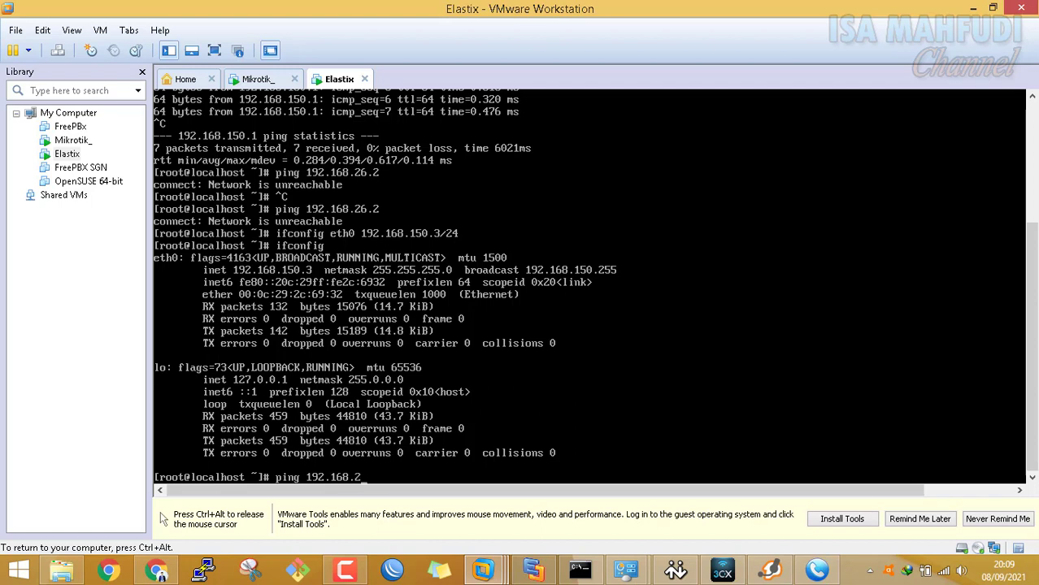
type("2")
key("Return")
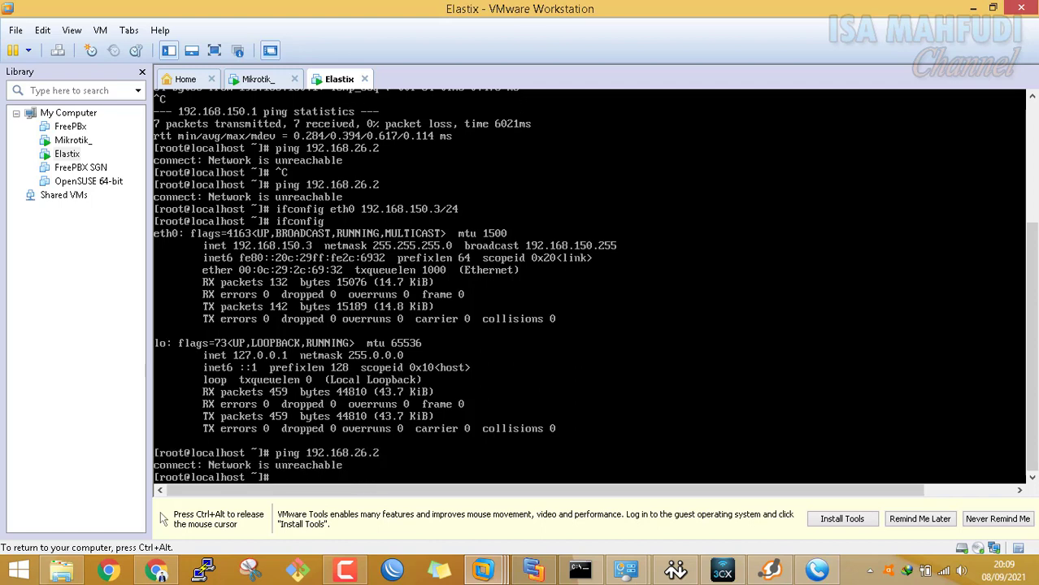
key("Up")
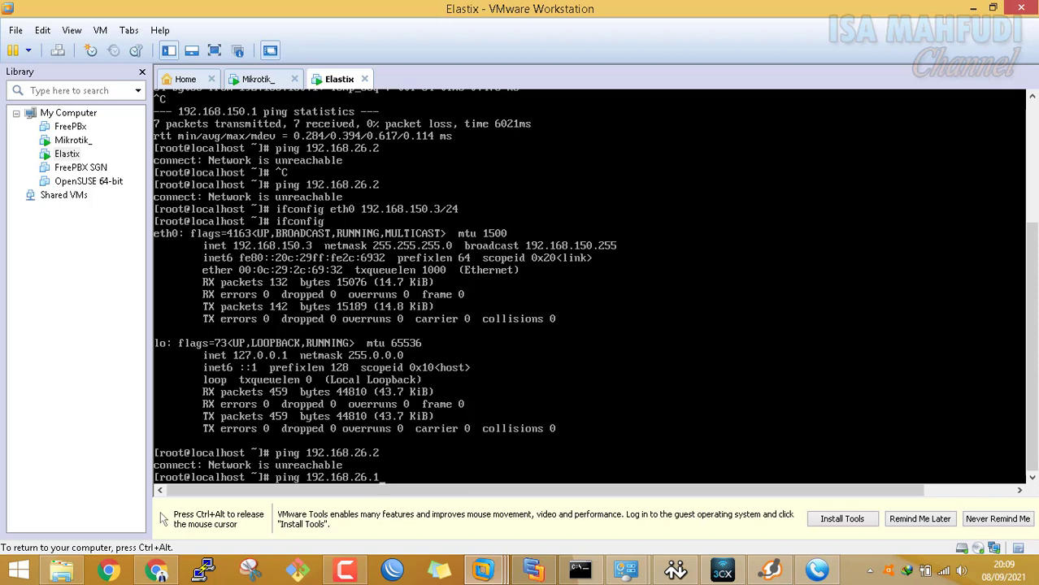
key("Return")
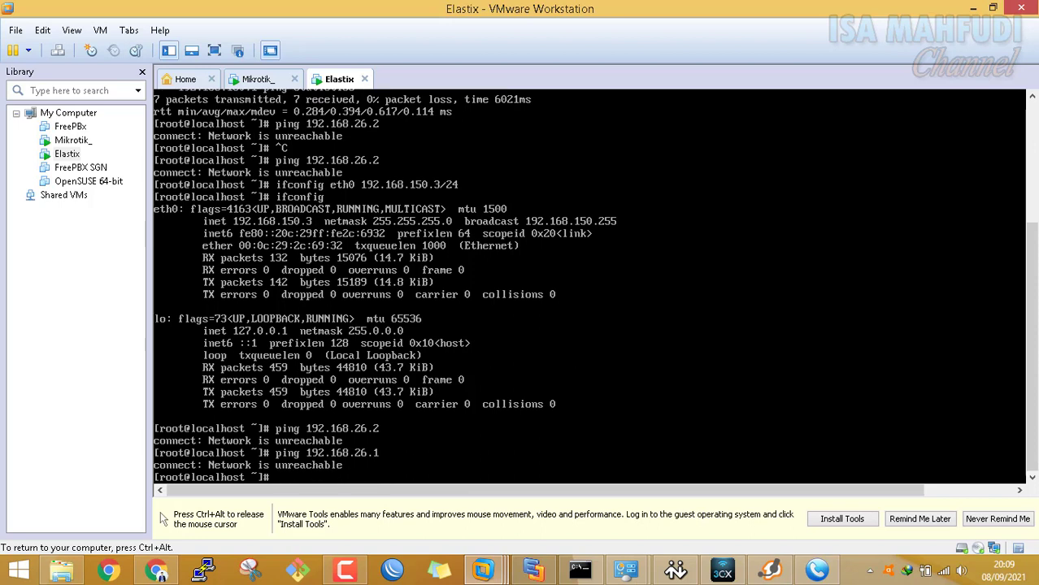
key("ctrl+alt")
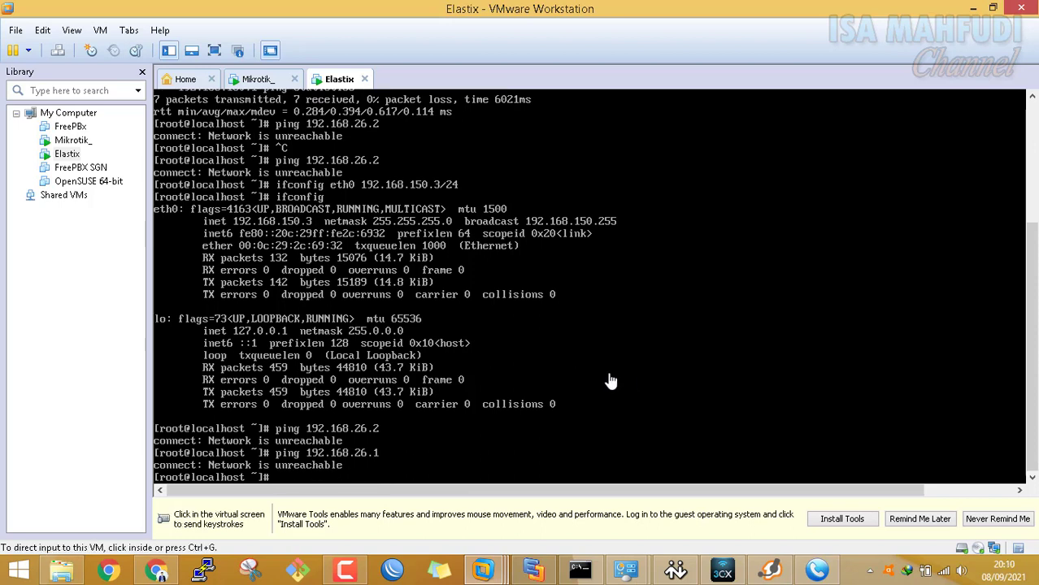
left_click(551, 574)
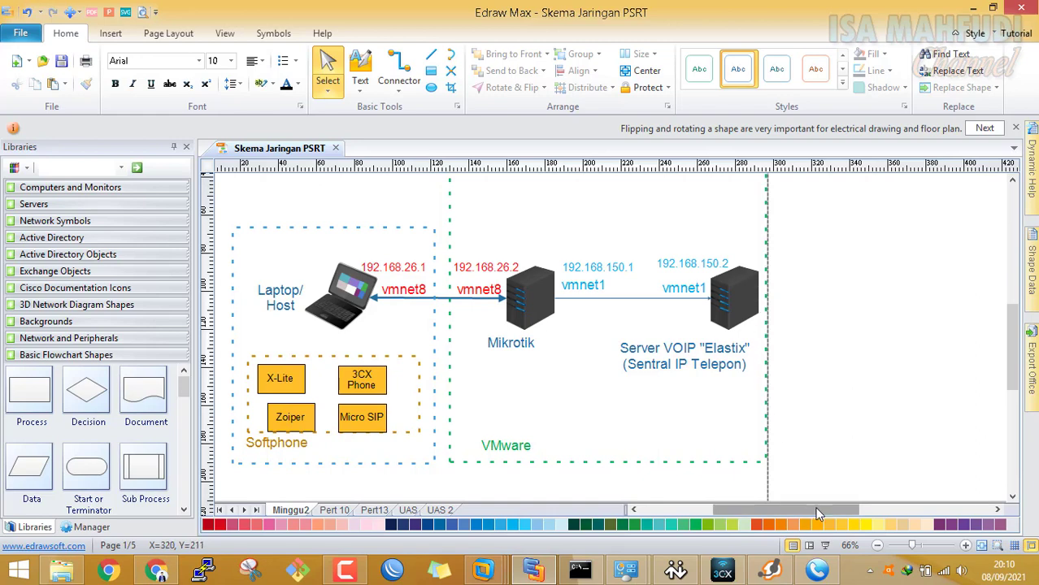
Shift the network diagram view with the scrollbars, then minimize all windows to the desktop
left_click_drag(819, 514, 806, 514)
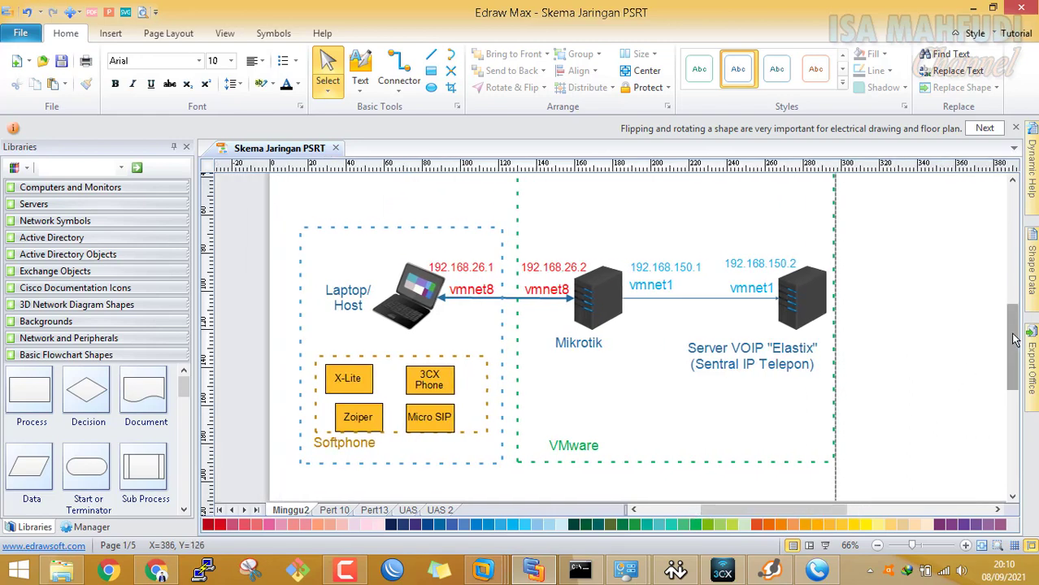
left_click_drag(1015, 340, 1016, 332)
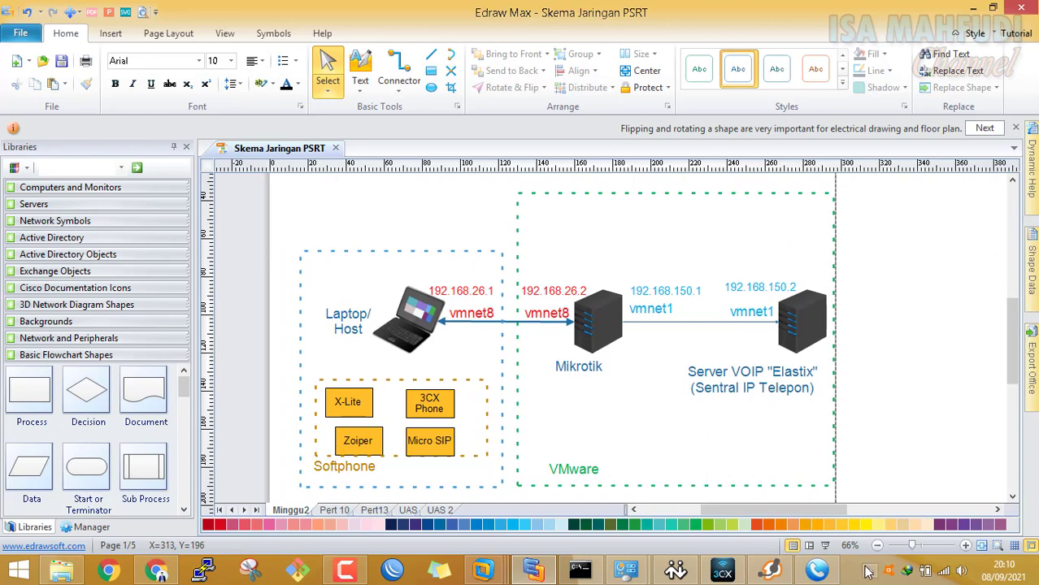
mouse_move(830, 573)
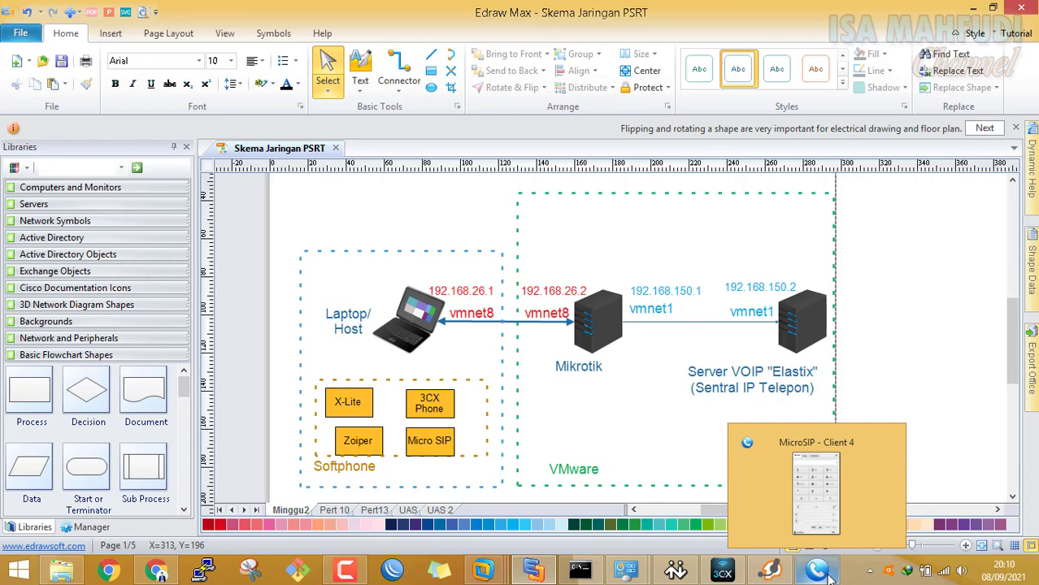
left_click(1035, 567)
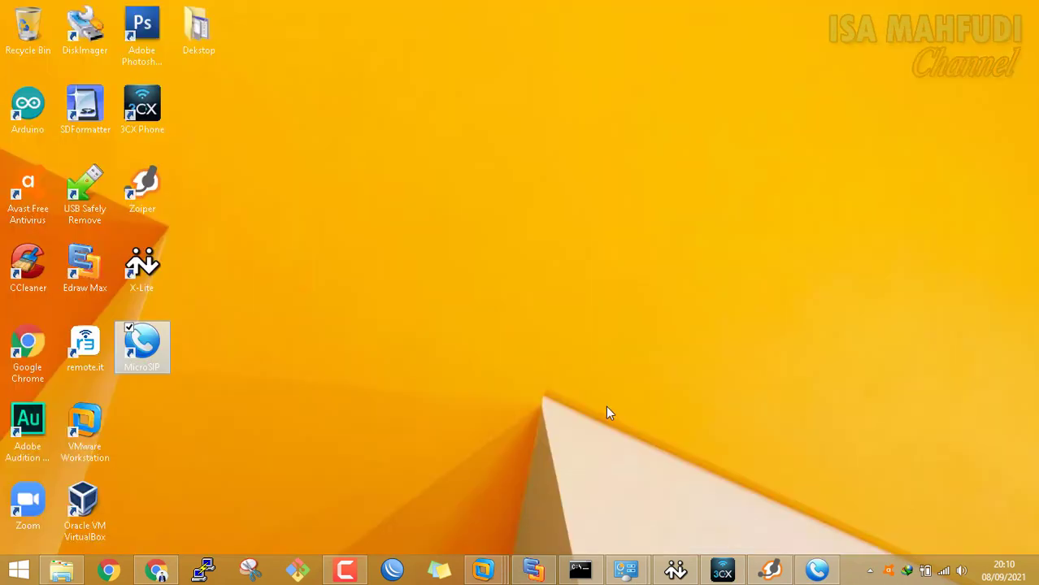